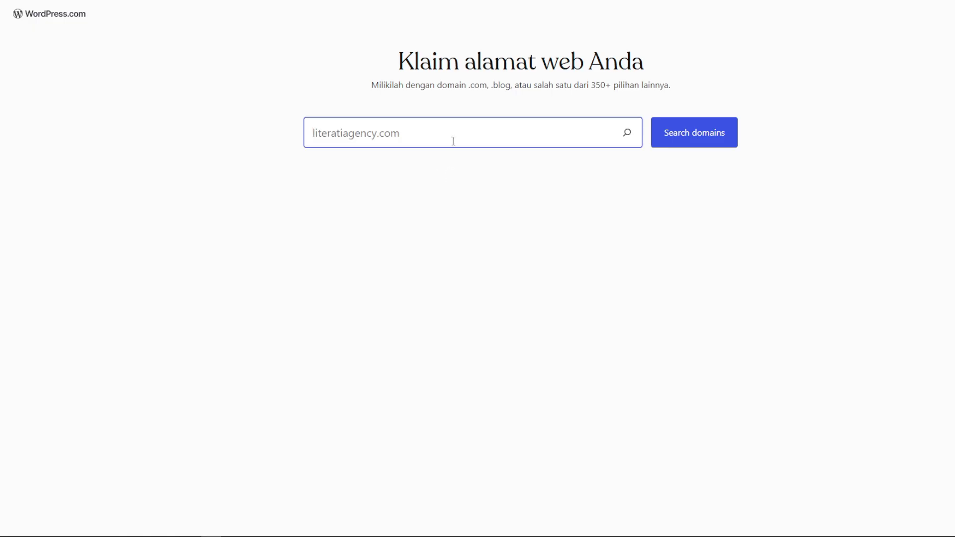
Search for the domain bisabuatwebsite.id, add it to the cart and continue to the checkout contact form
type("bisabuatwebsite.id")
key("Return")
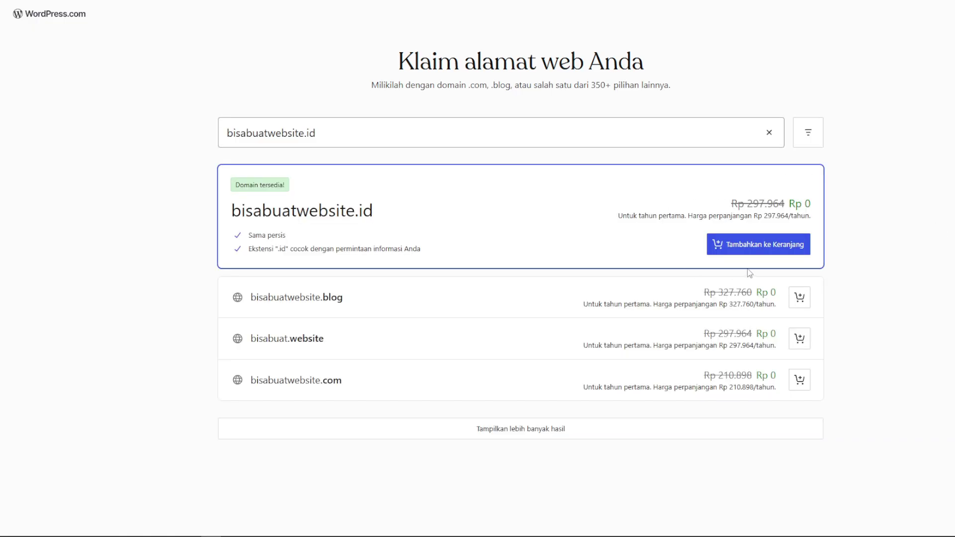
left_click(764, 249)
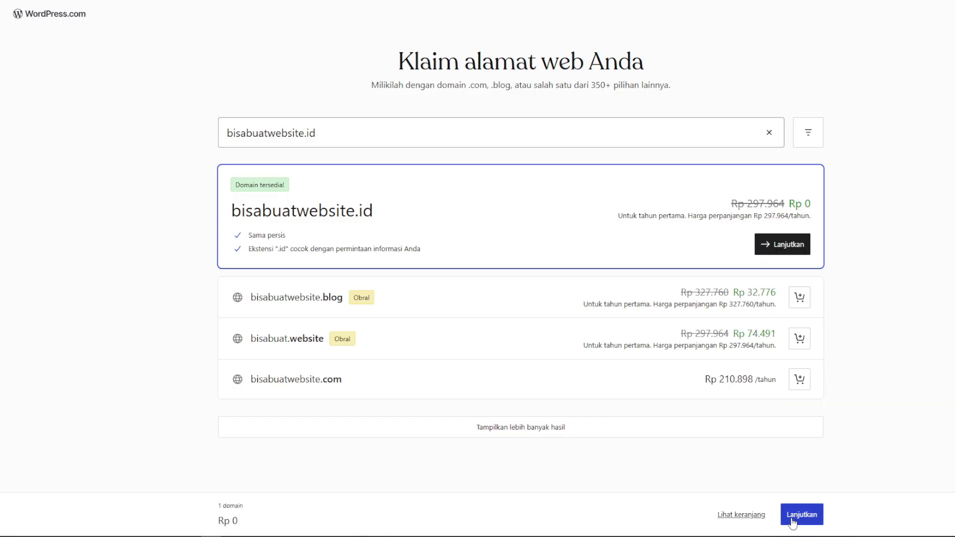
left_click(794, 514)
scroll(166, 304, "down", 5)
scroll(166, 305, "down", 3)
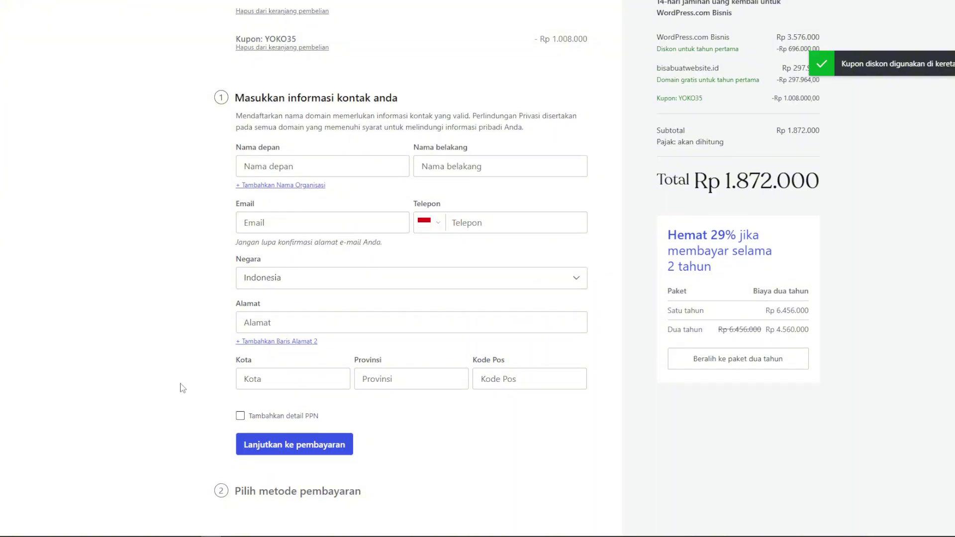
scroll(181, 388, "down", 2)
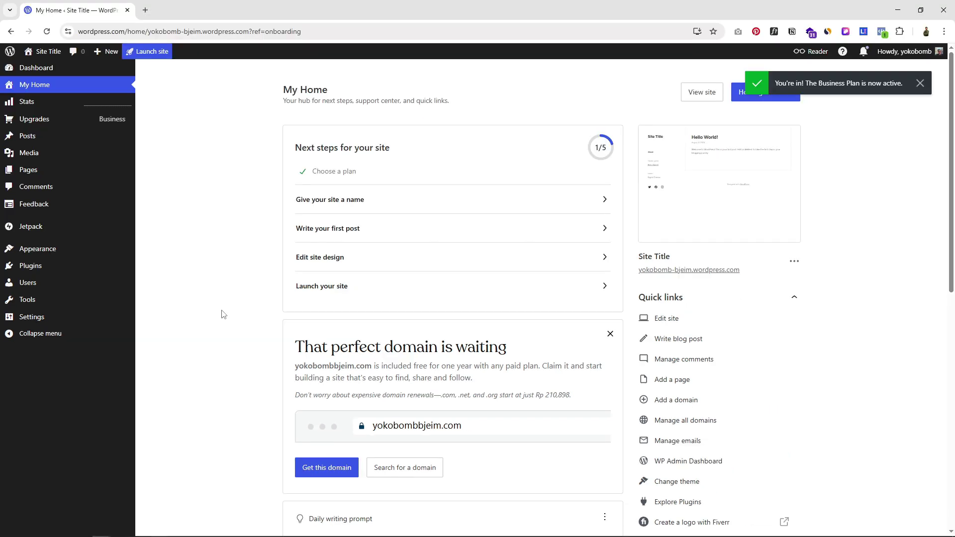
In the general settings, set the site title to Agenso and the tagline to "No #1 Studio Desain di Indonesia"
mouse_move(29, 320)
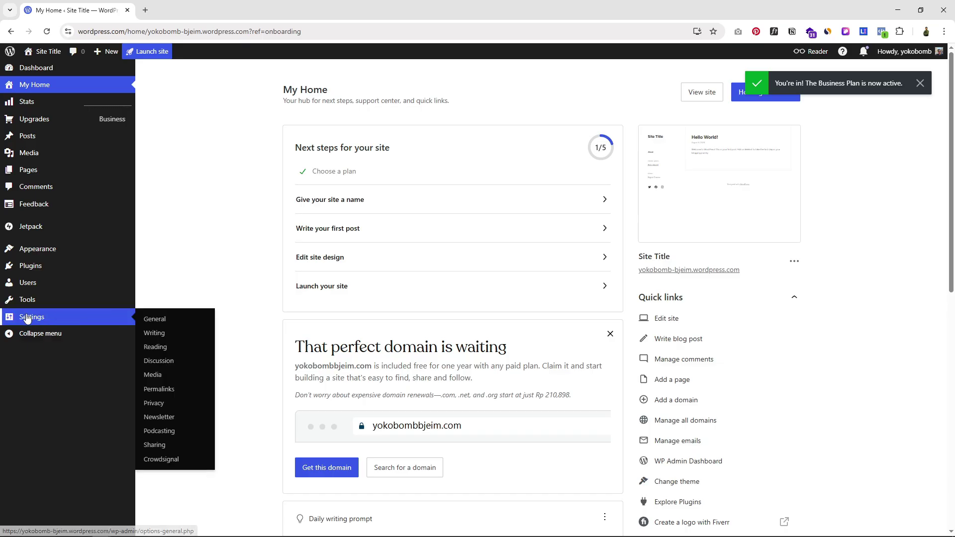
left_click(154, 319)
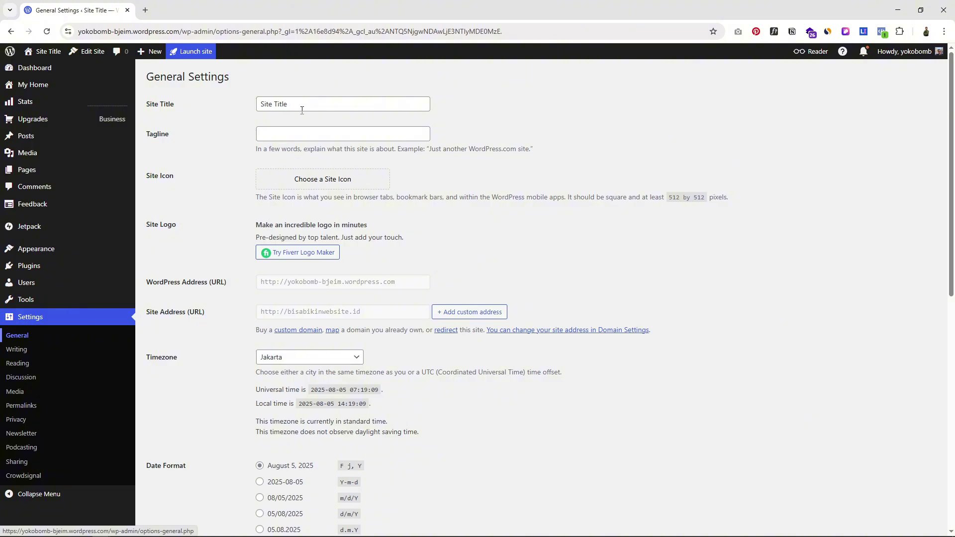
left_click_drag(301, 107, 264, 107)
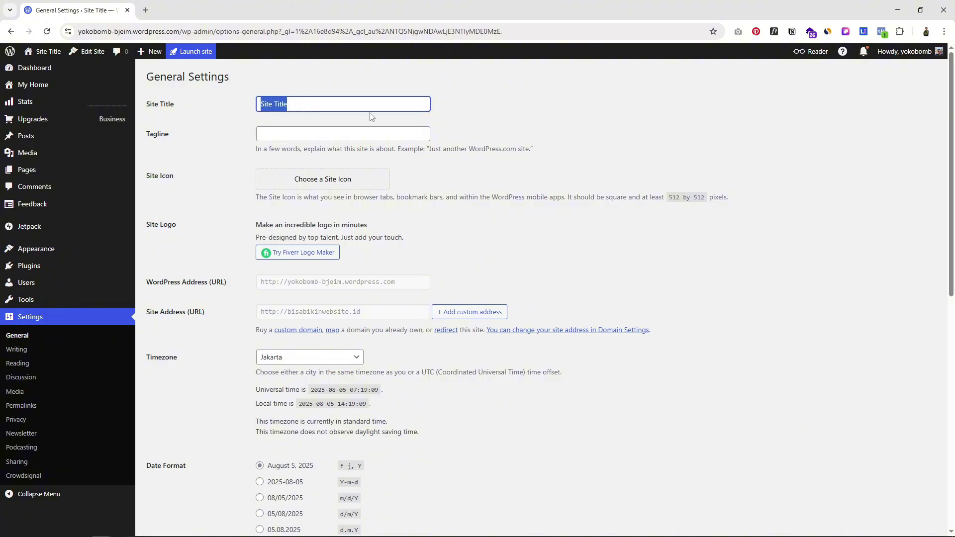
type("Agenso")
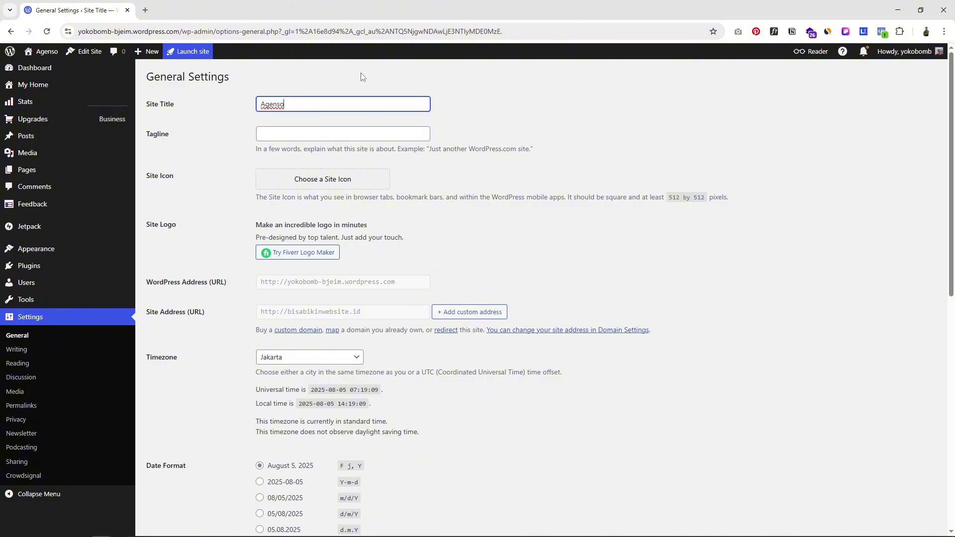
left_click(274, 137)
type("No #1 Studio Desain di Indonesia")
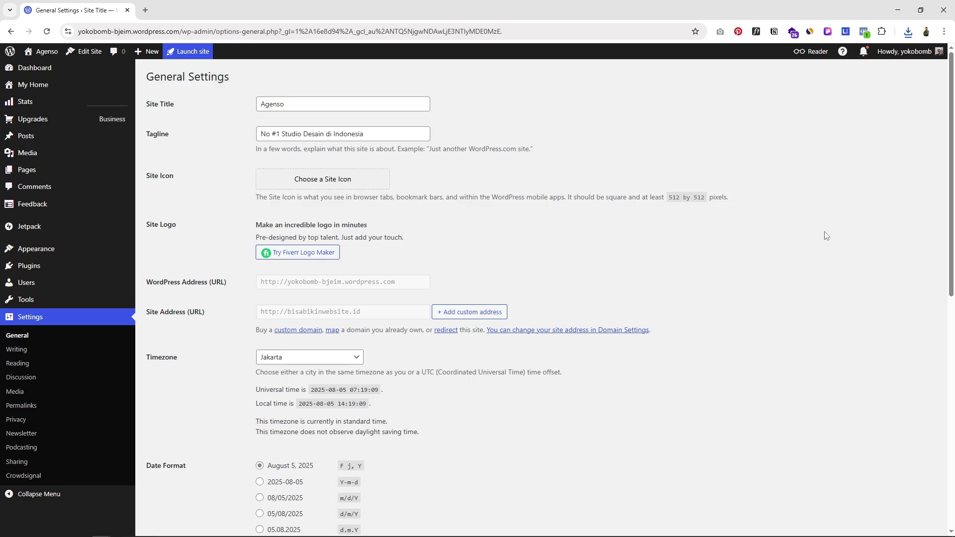
Set the purple logo image as the site icon, cropping it to the proposed square
left_click(332, 180)
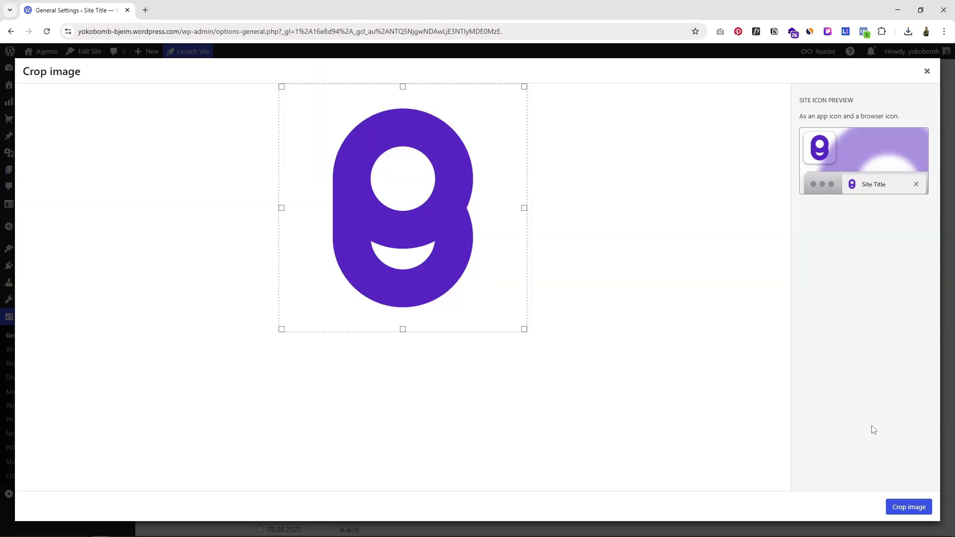
left_click(907, 506)
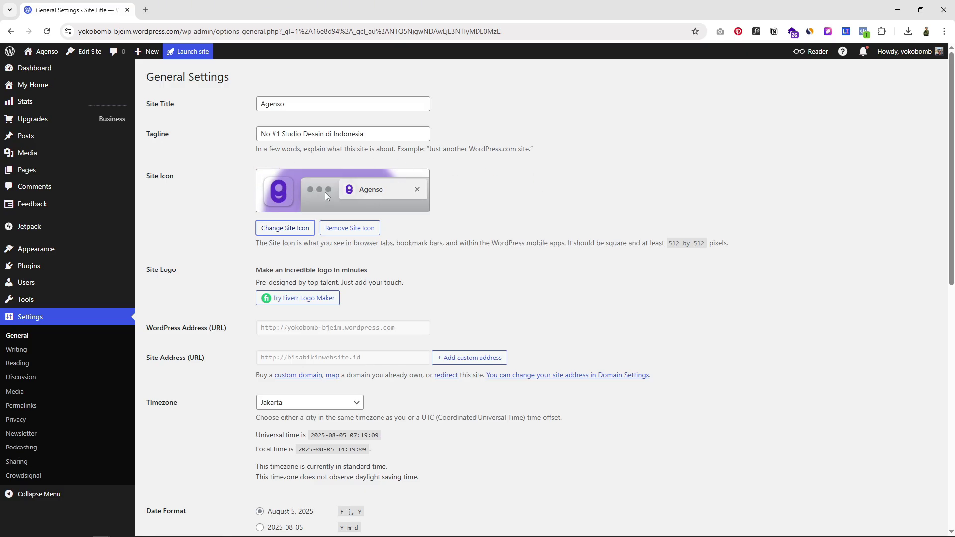
Review the timezone, date format, time format and site language options in the general settings
scroll(753, 343, "down", 5)
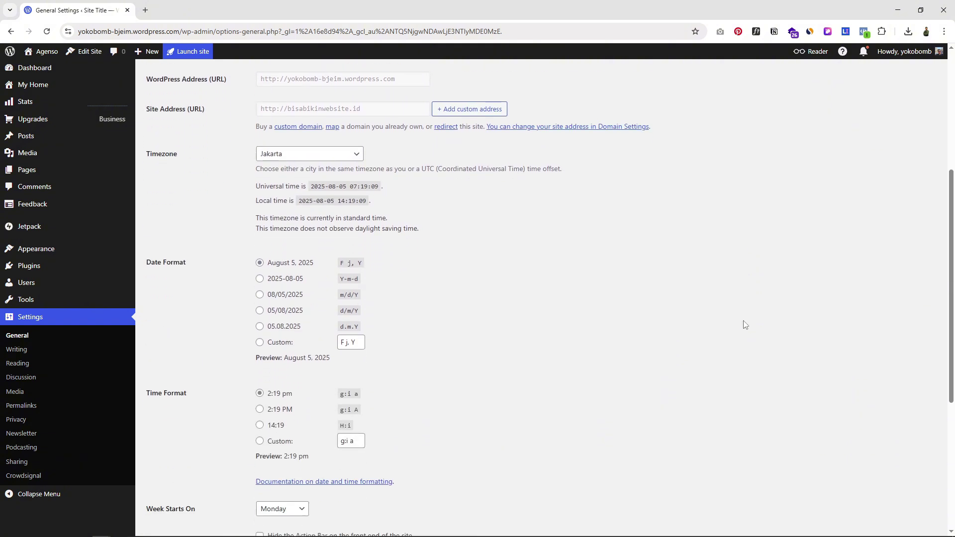
left_click(304, 158)
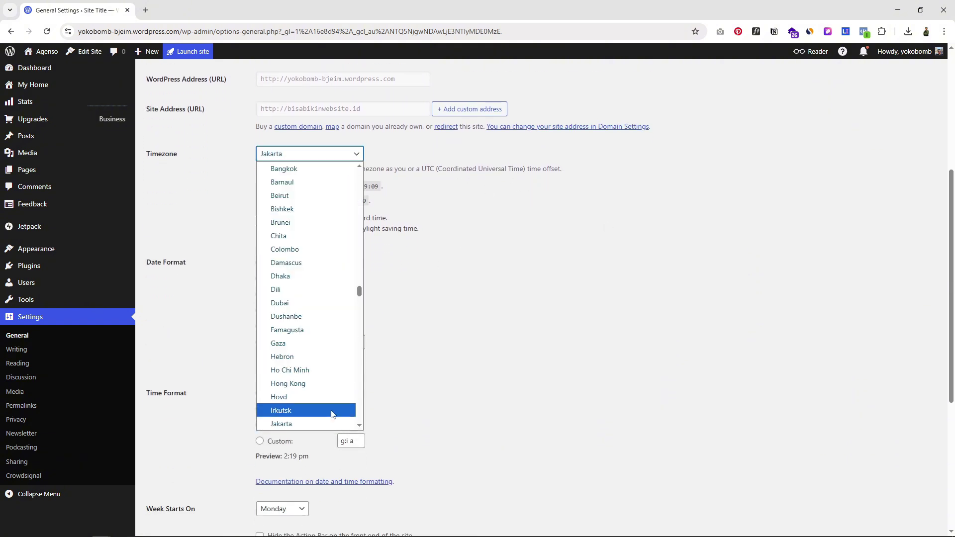
left_click(535, 406)
scroll(653, 273, "down", 2)
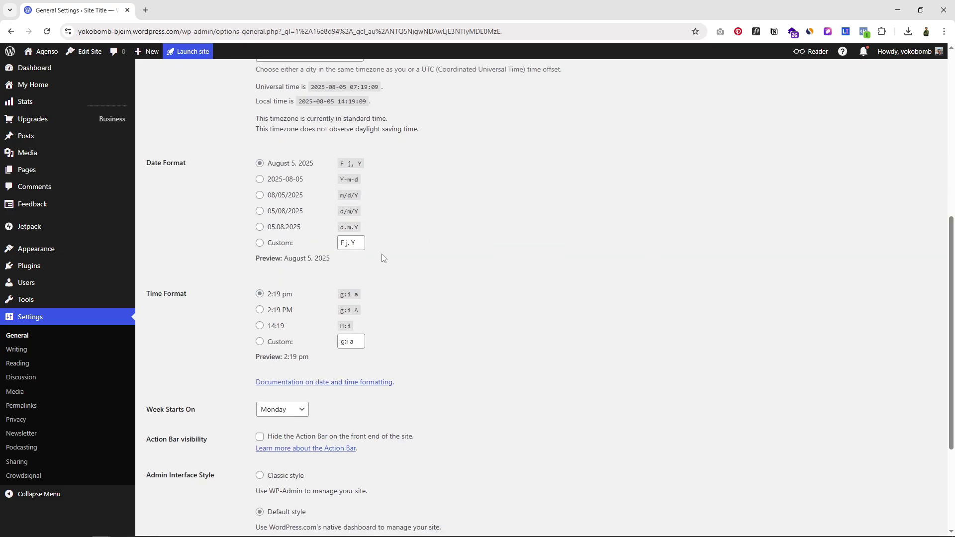
scroll(488, 387, "down", 3)
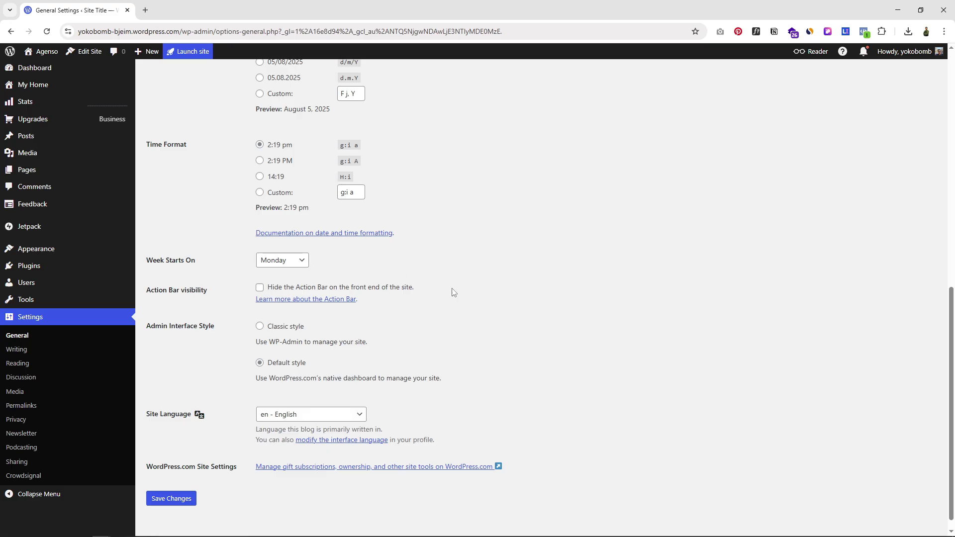
scroll(688, 388, "down", 1)
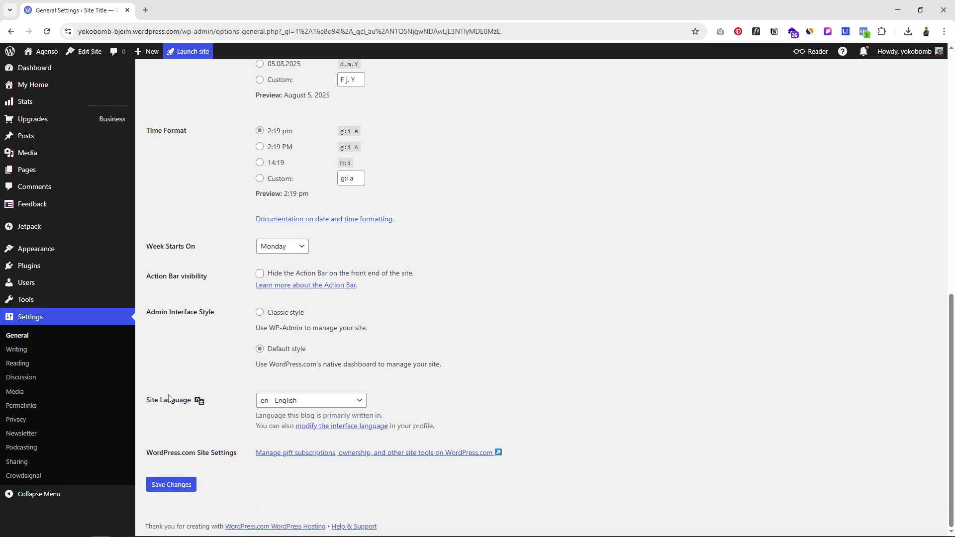
left_click(331, 405)
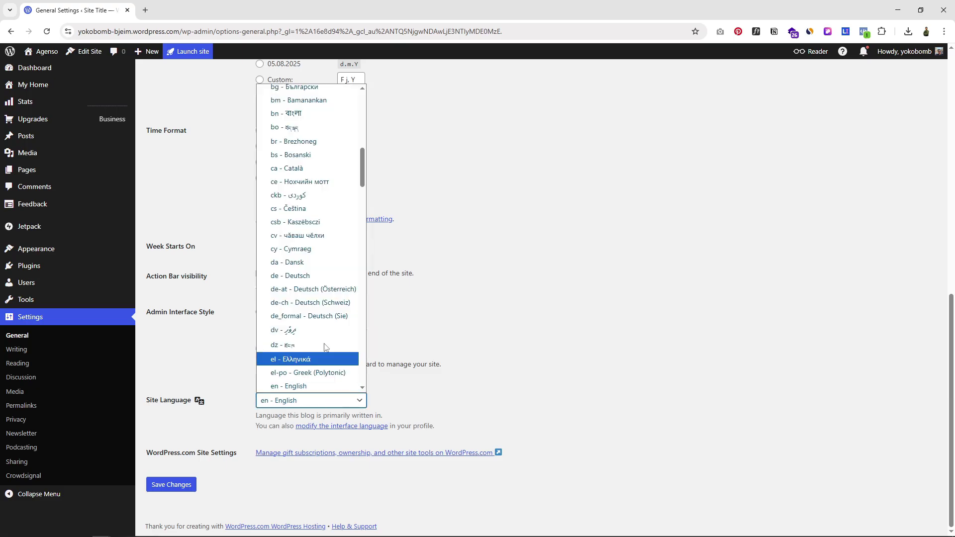
scroll(319, 303, "down", 15)
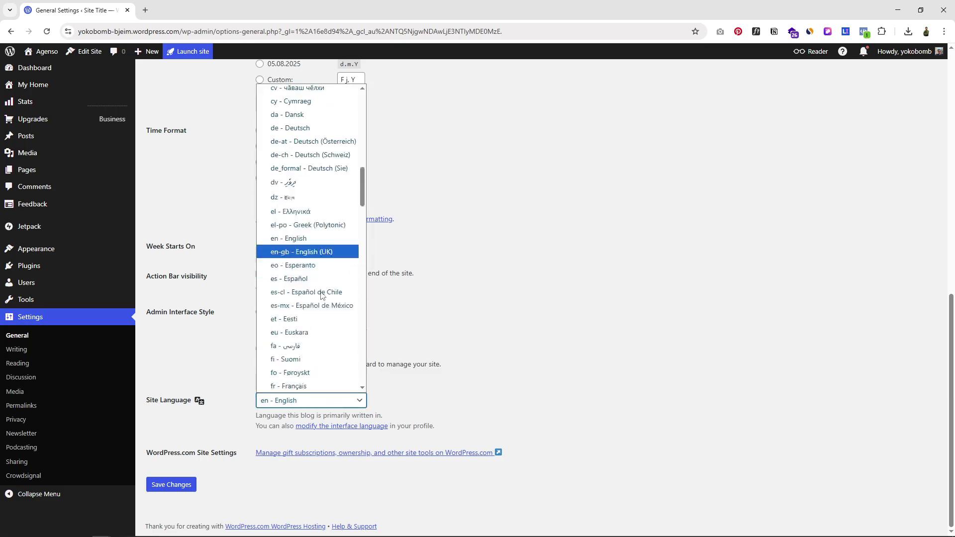
left_click(600, 333)
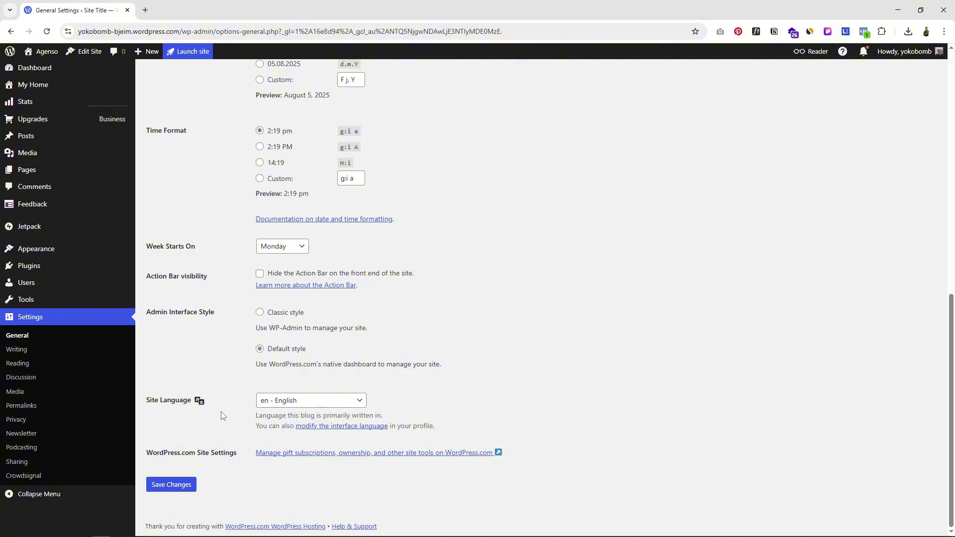
Save the general settings and launch the site, dismissing the launch dialog
left_click(183, 485)
left_click(192, 54)
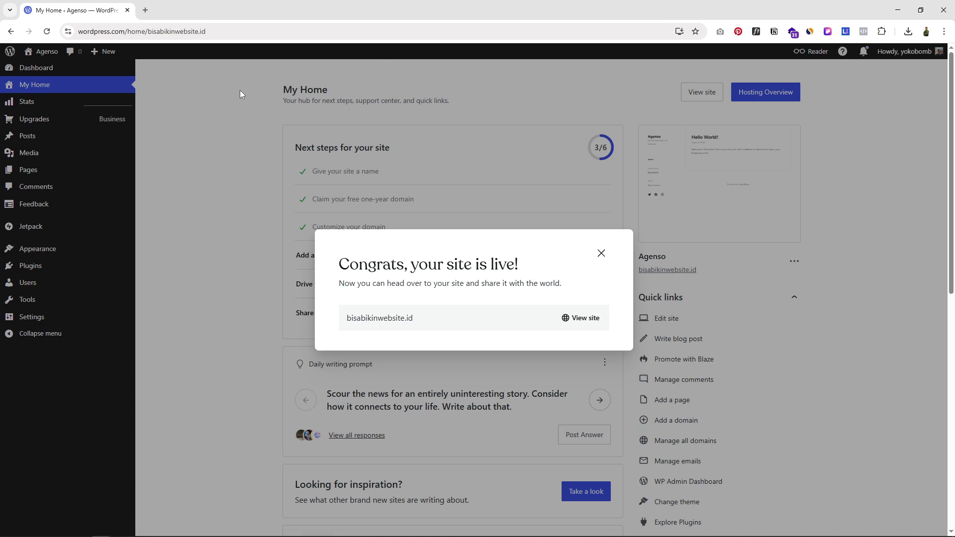
left_click(600, 254)
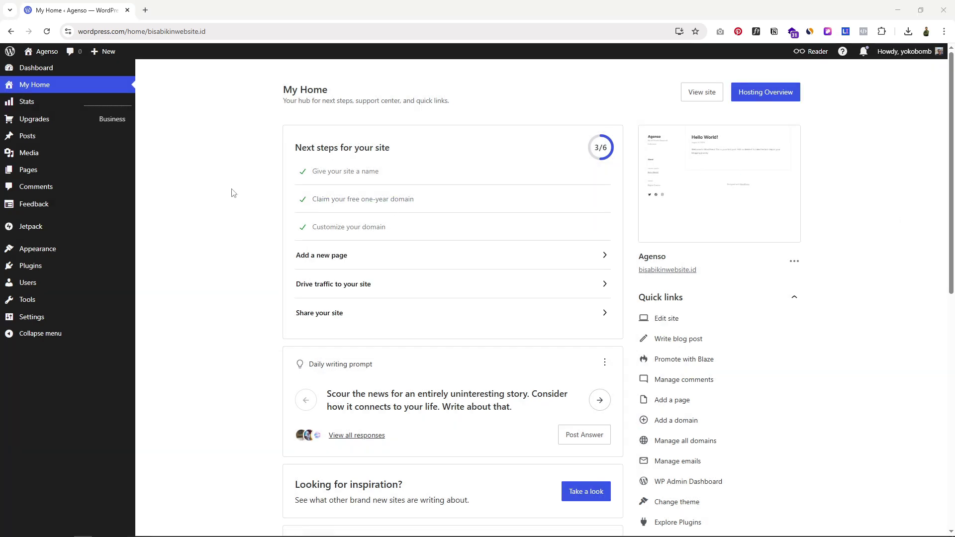
Search the WordPress themes for blocksy
mouse_move(50, 249)
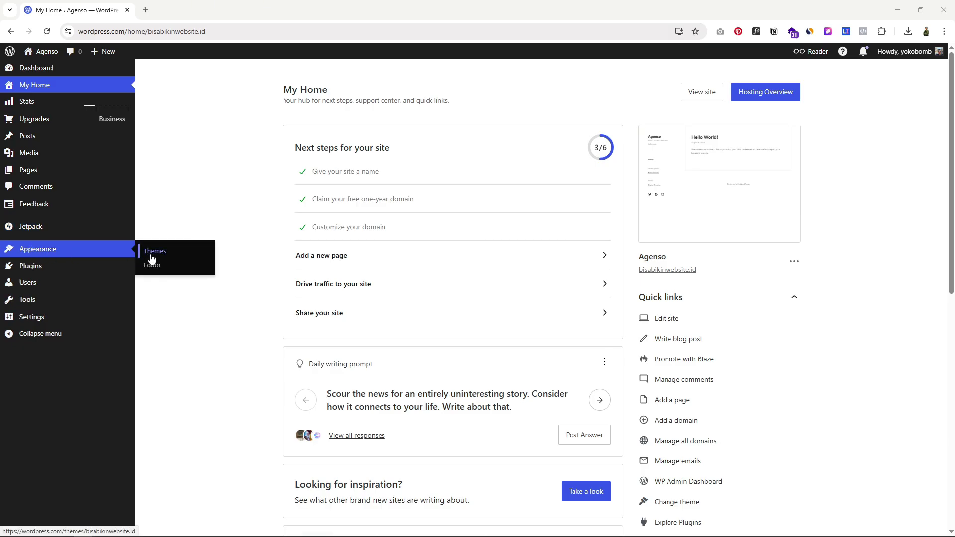
left_click(152, 252)
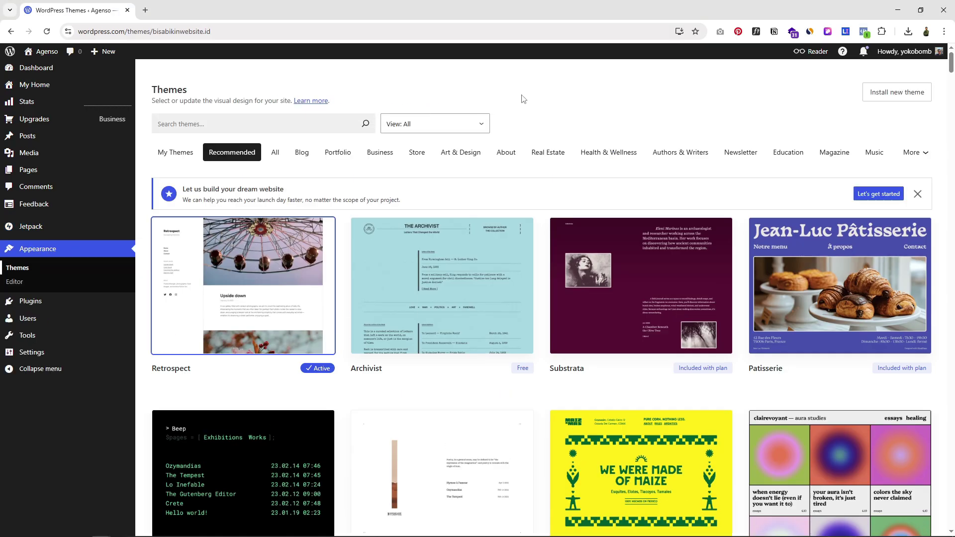
left_click(187, 126)
type("blocksy")
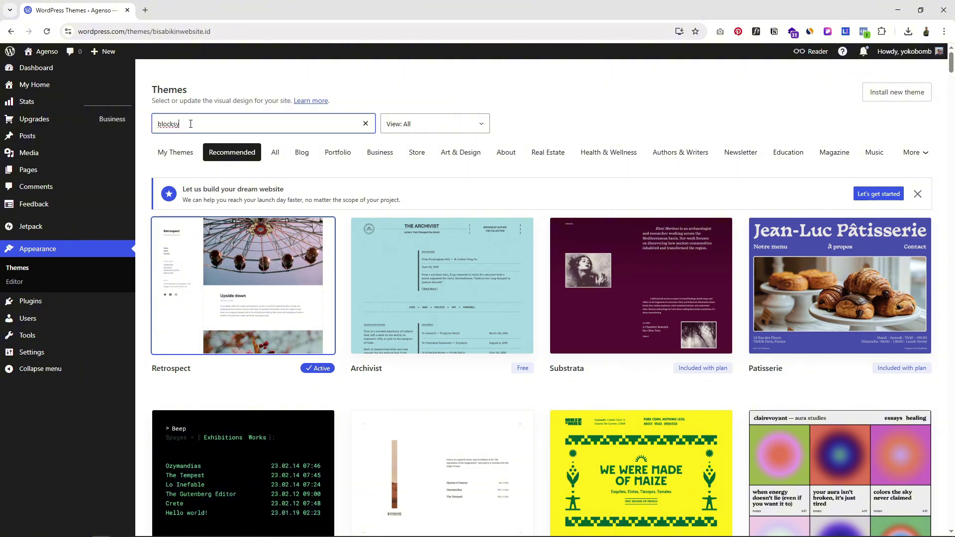
left_click_drag(191, 124, 152, 125)
key("Return")
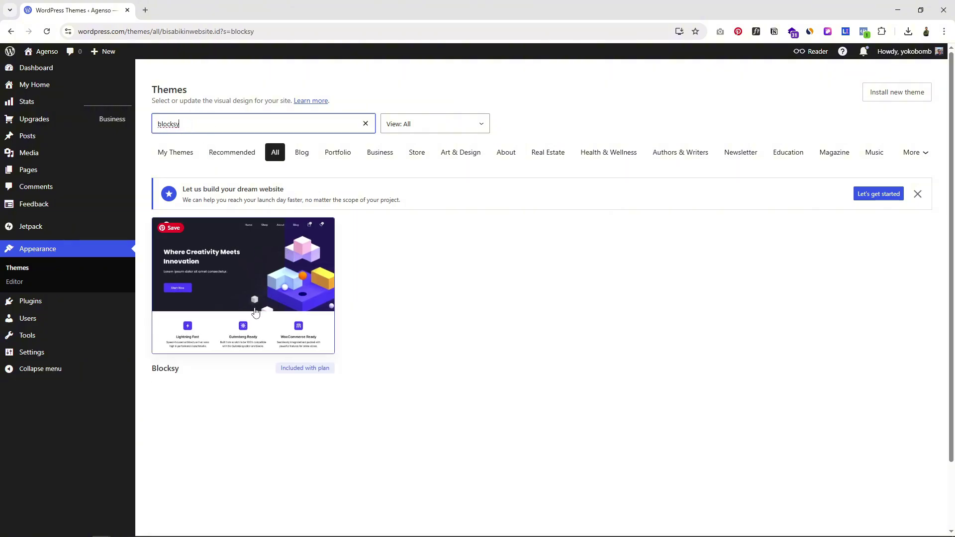
Open the Blocksy theme's details and activate it for the site
left_click(226, 274)
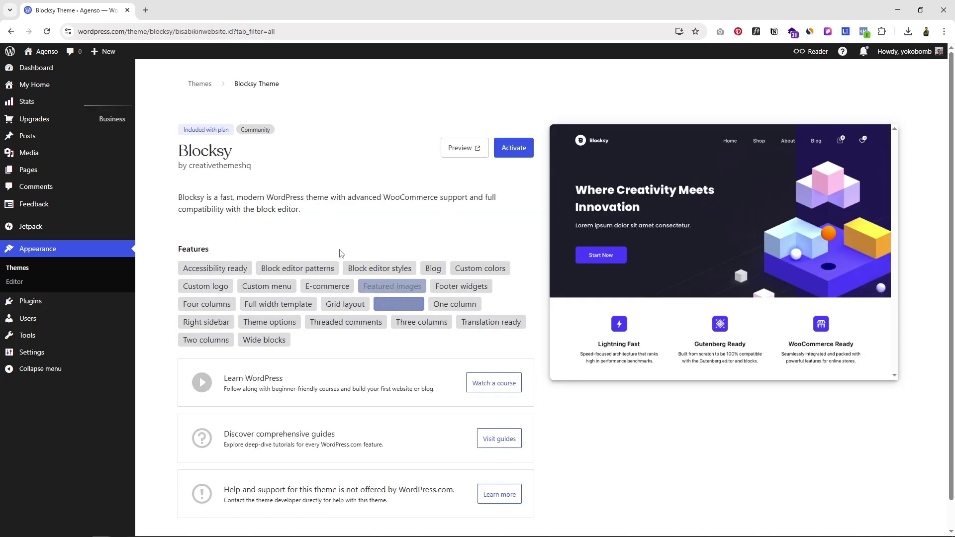
left_click(515, 149)
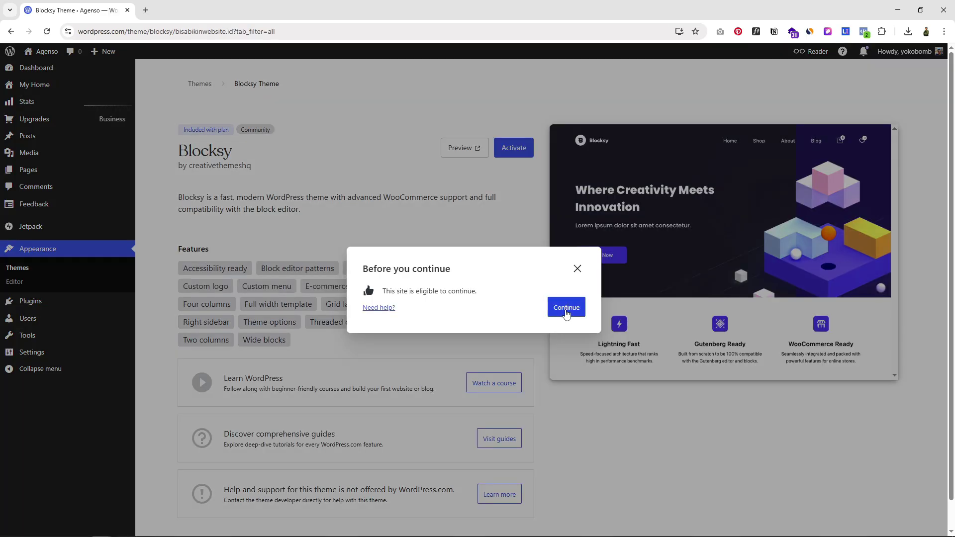
left_click(565, 319)
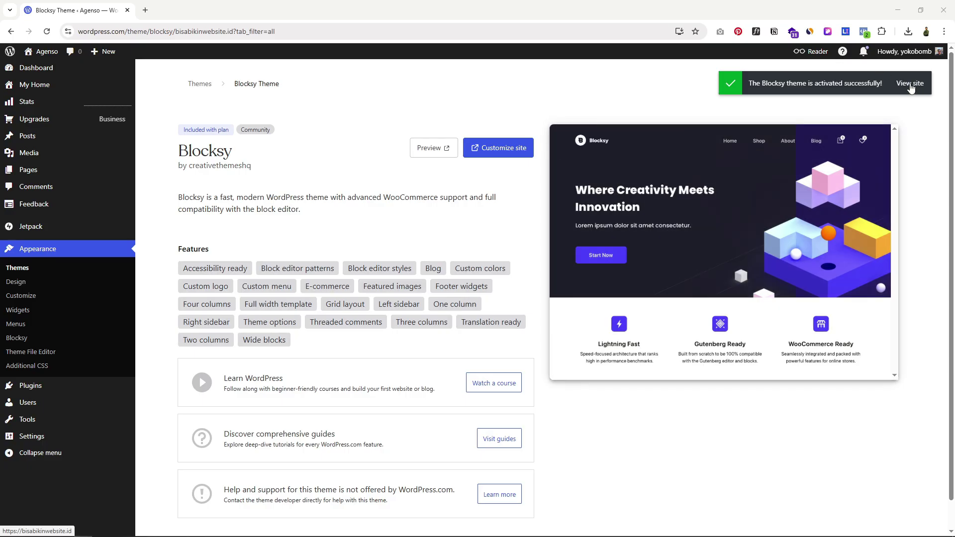
View the live site in a separate browser tab and return to the Blocksy theme page
mouse_move(43, 55)
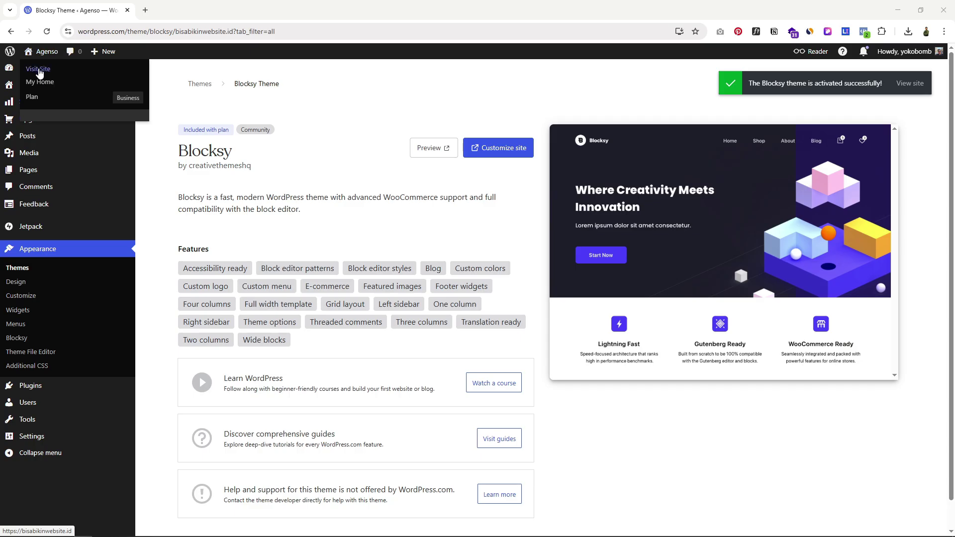
right_click(39, 71)
left_click(74, 78)
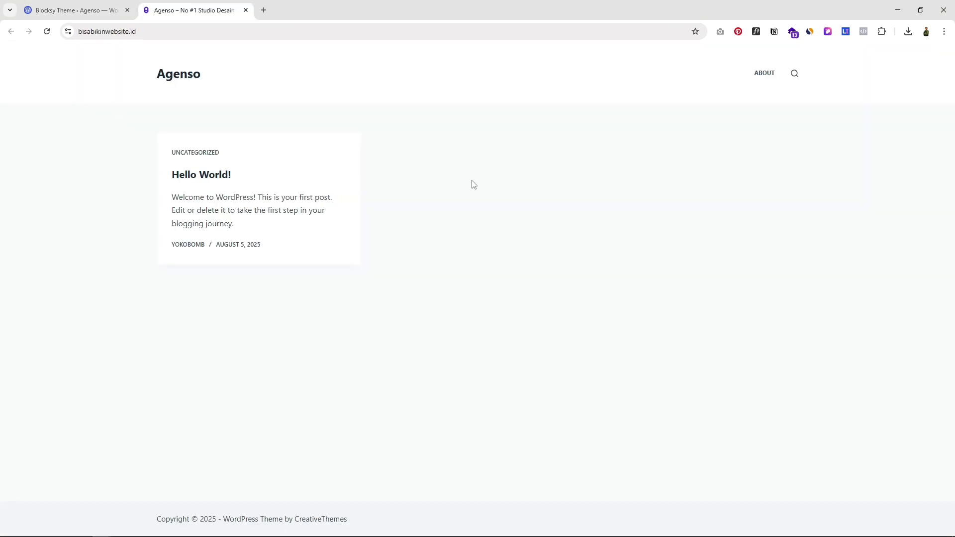
left_click(85, 12)
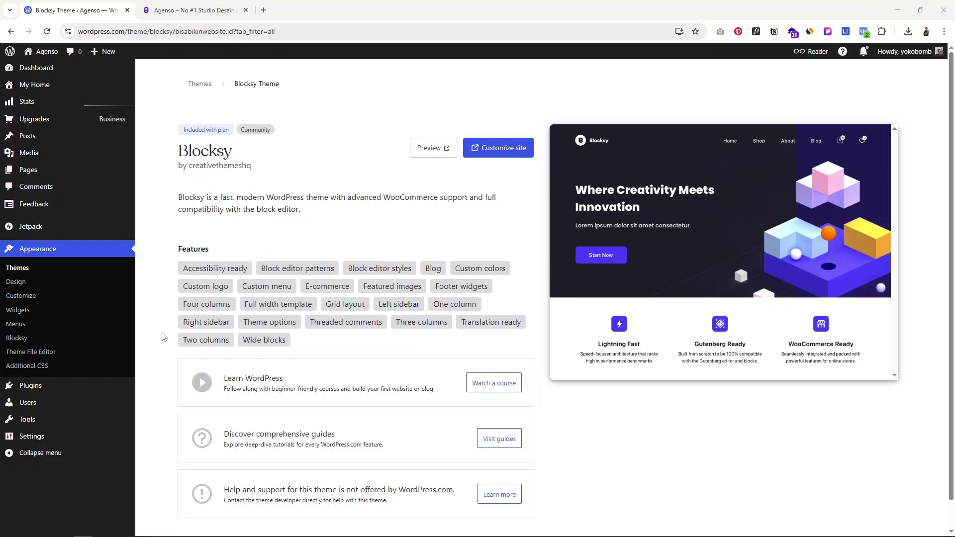
Install the Blocksy Companion plugin from the Blocksy theme dashboard
left_click(15, 339)
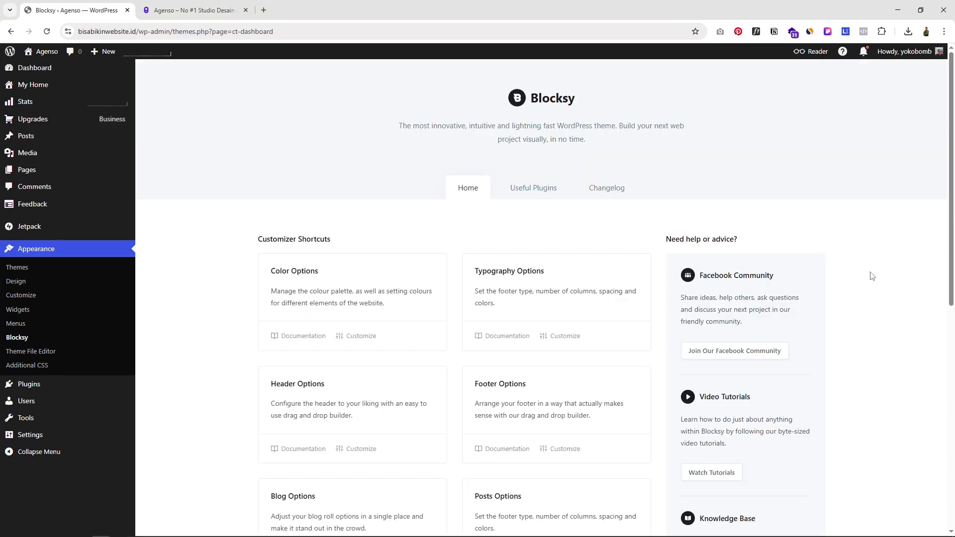
scroll(880, 372, "down", 4)
scroll(880, 372, "down", 3)
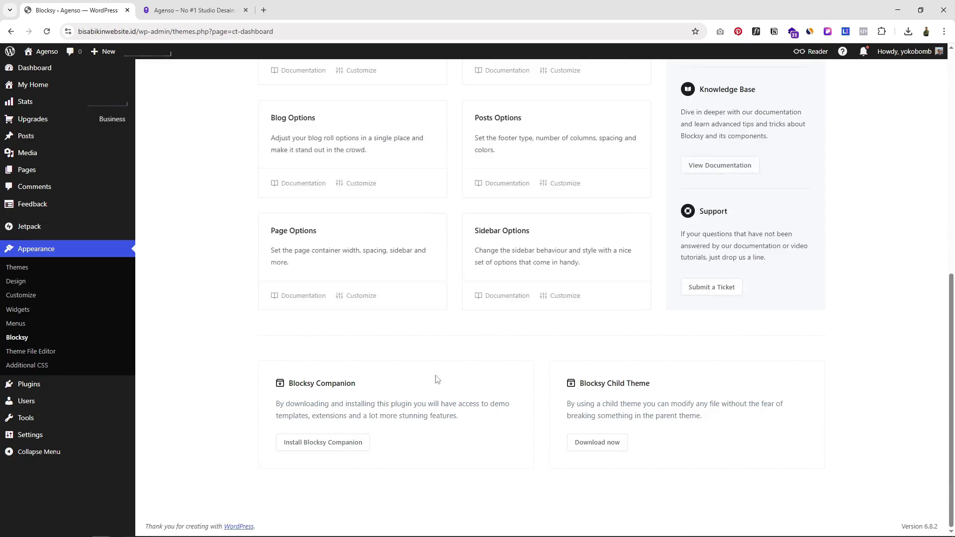
left_click_drag(301, 381, 352, 384)
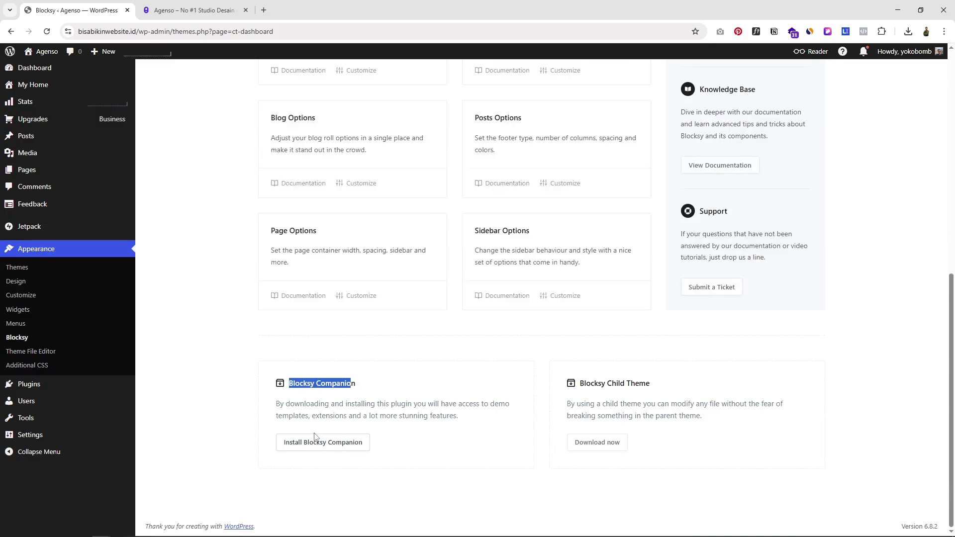
left_click(318, 444)
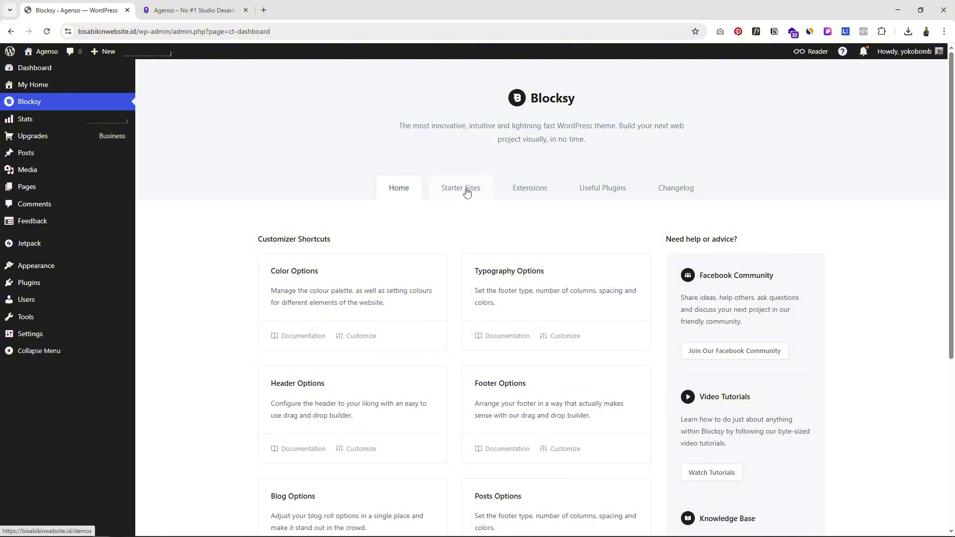
Browse the Blocksy starter sites for a suitable template
left_click(462, 189)
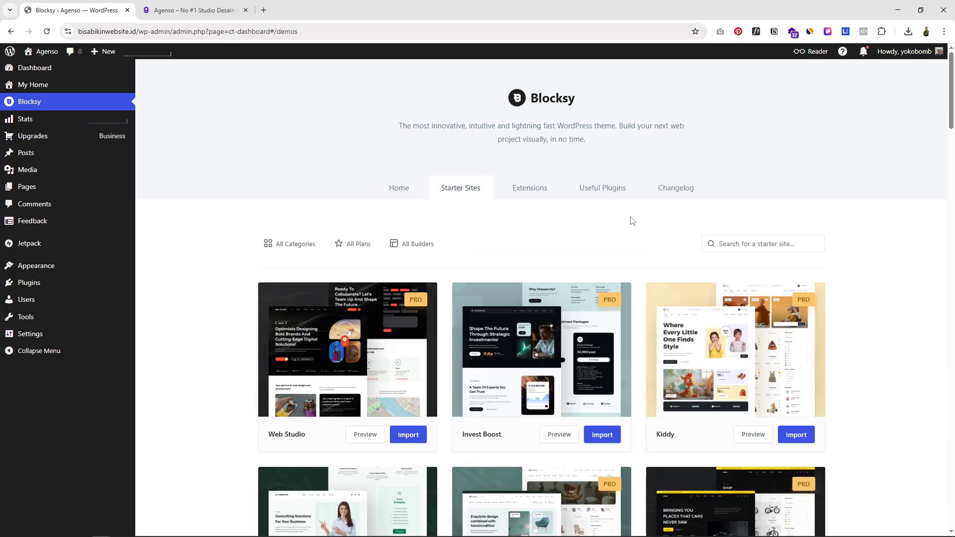
scroll(865, 329, "down", 7)
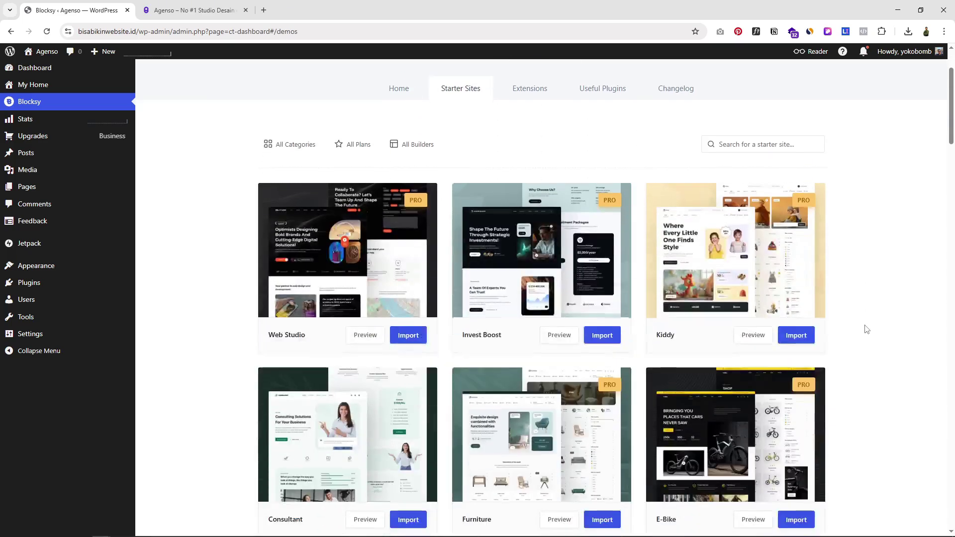
scroll(865, 329, "down", 5)
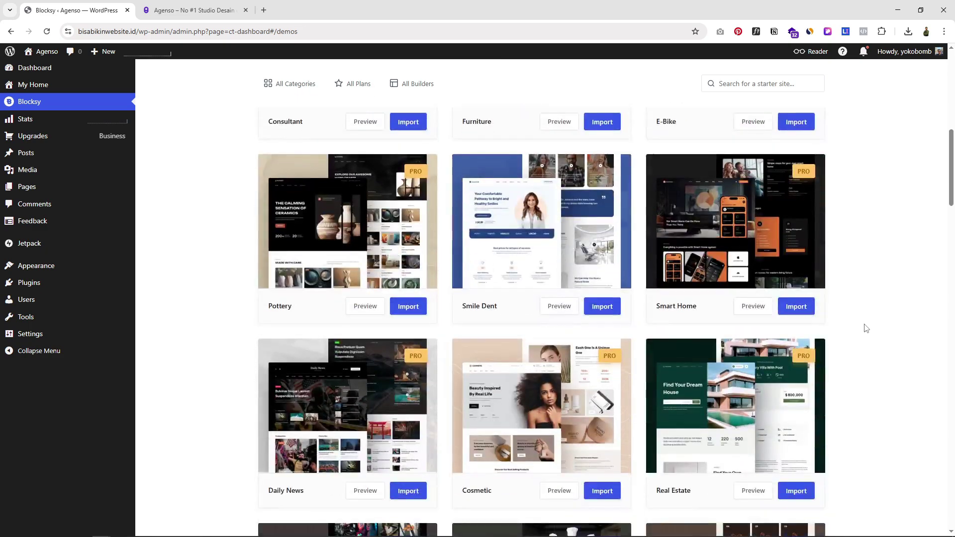
scroll(866, 328, "down", 6)
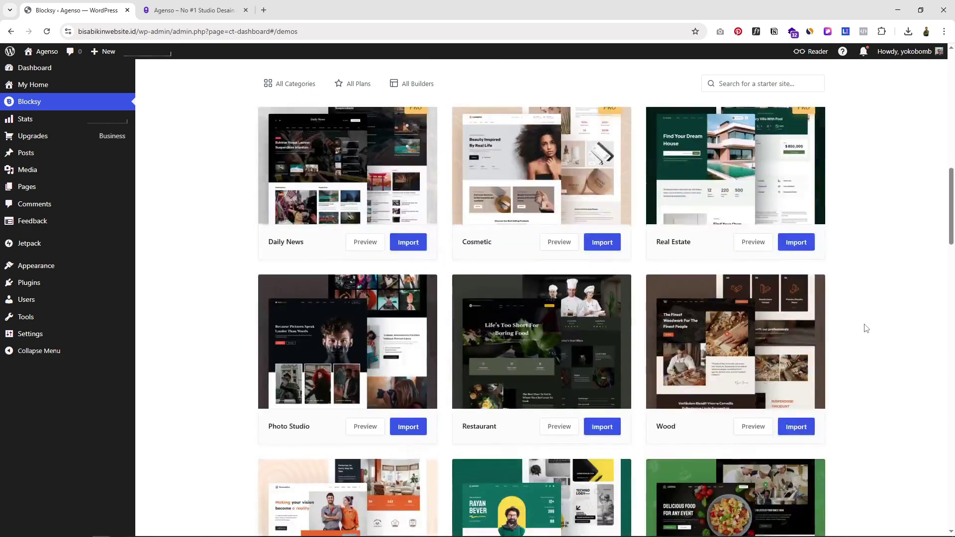
scroll(866, 328, "up", 9)
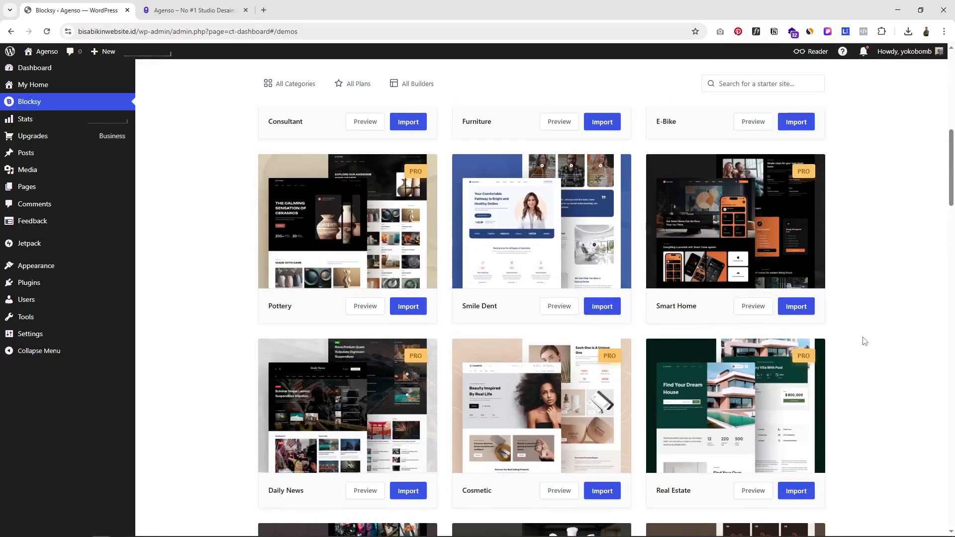
scroll(864, 341, "up", 1)
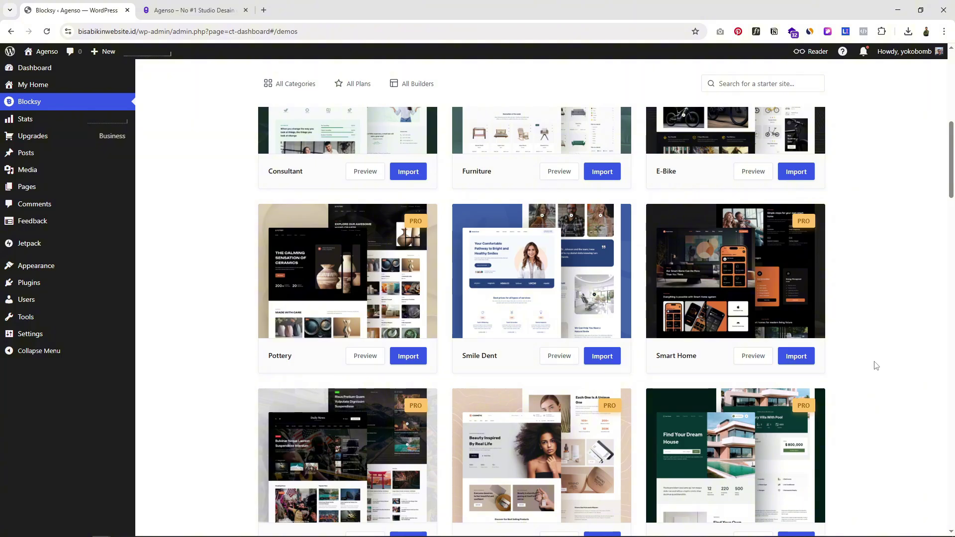
scroll(875, 363, "down", 12)
scroll(877, 366, "down", 14)
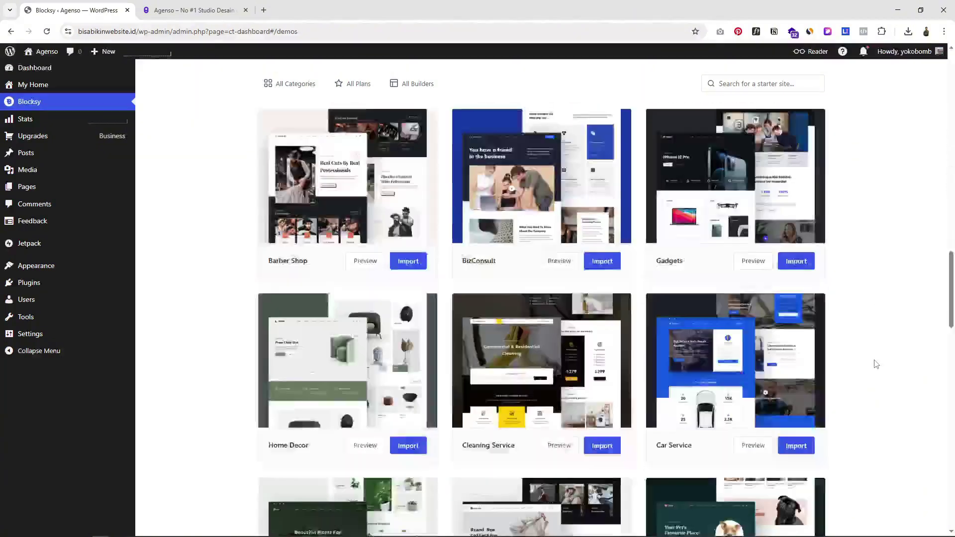
scroll(876, 364, "down", 7)
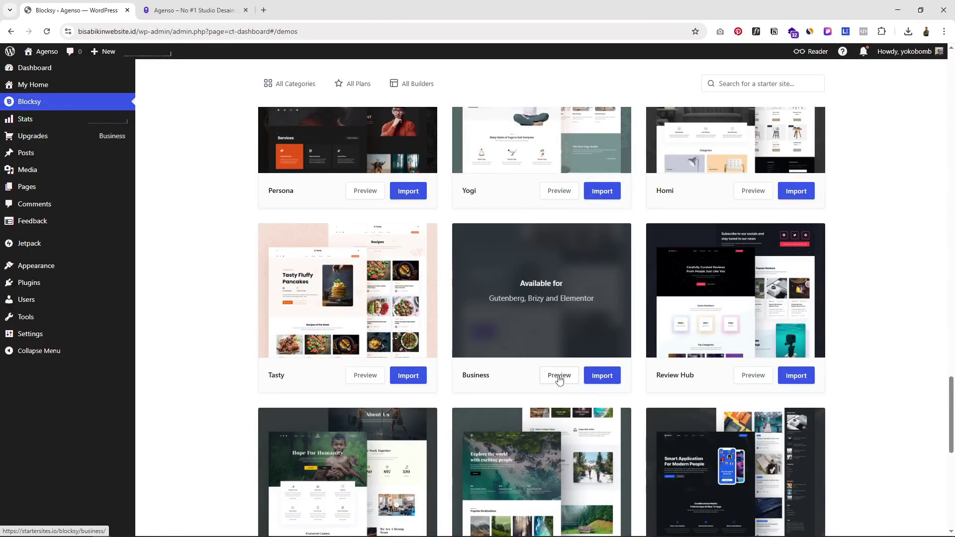
Preview the Business starter site's demo page and return to the starter sites list
left_click(559, 377)
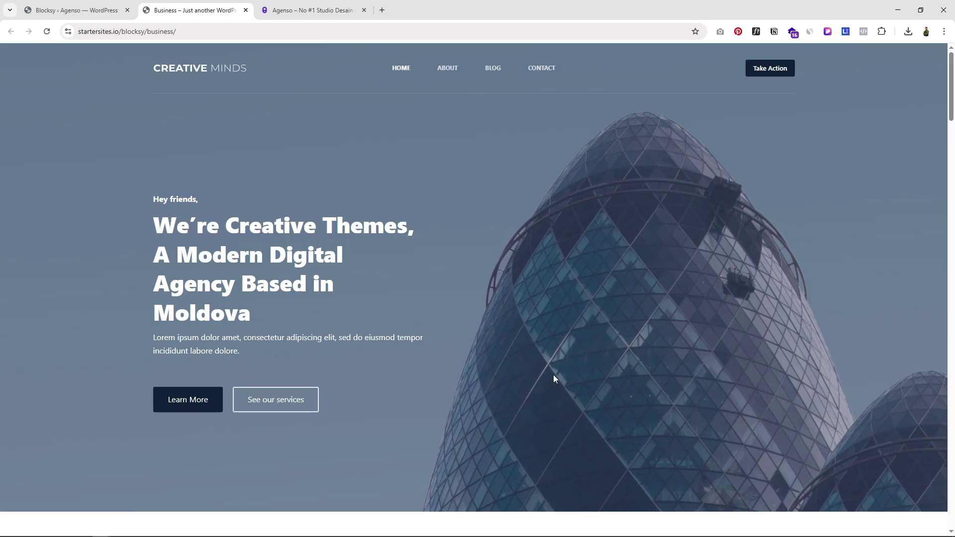
scroll(546, 315, "down", 15)
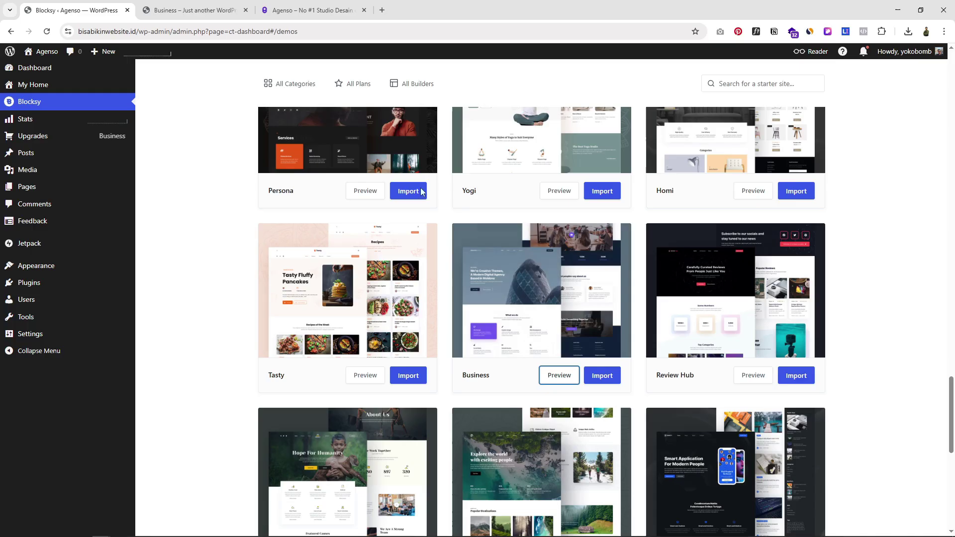
left_click(74, 10)
Start importing the App starter site and choose to install the child theme
scroll(876, 330, "down", 2)
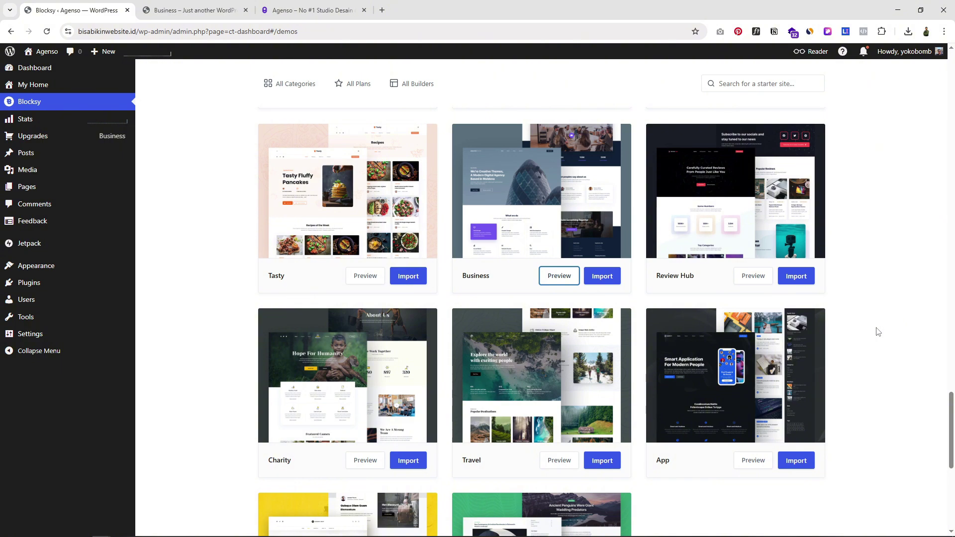
scroll(878, 331, "down", 2)
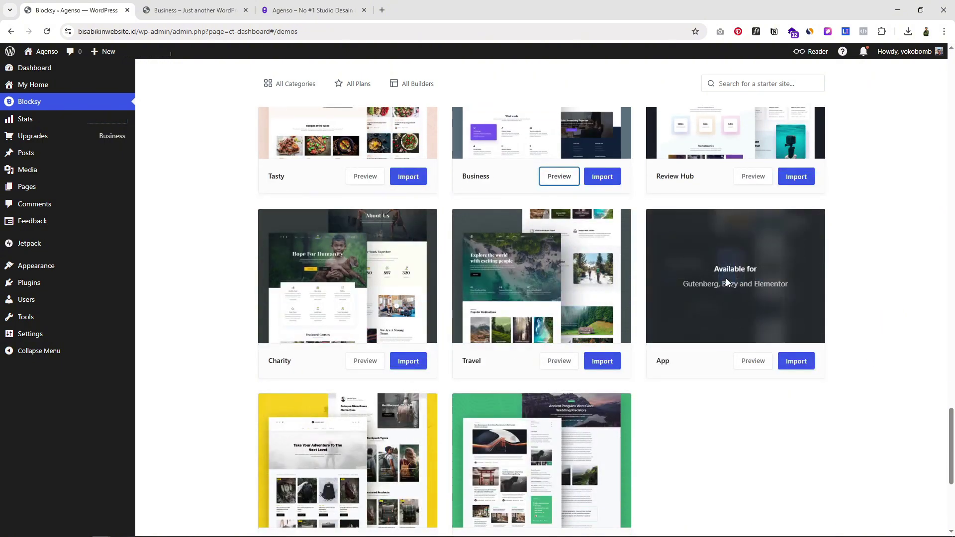
left_click(796, 362)
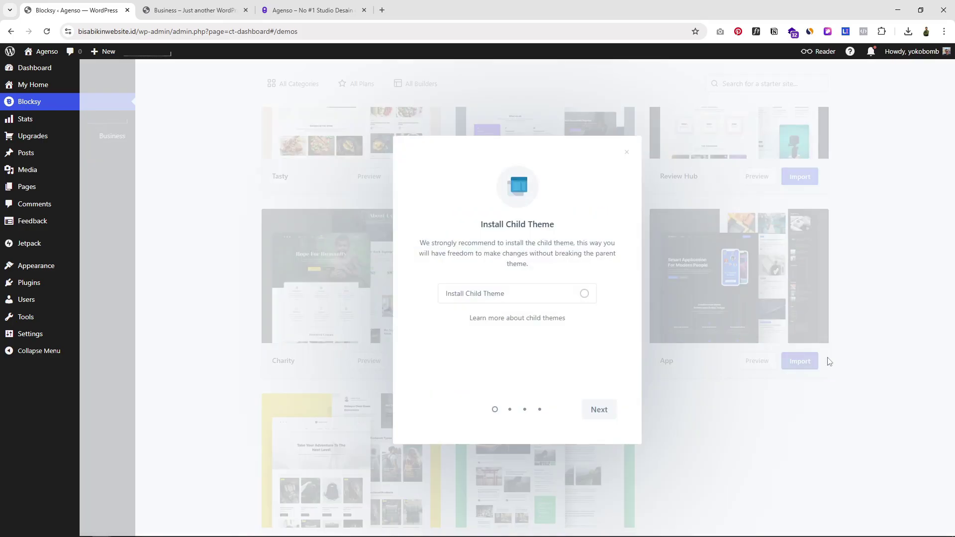
left_click(583, 292)
left_click(602, 412)
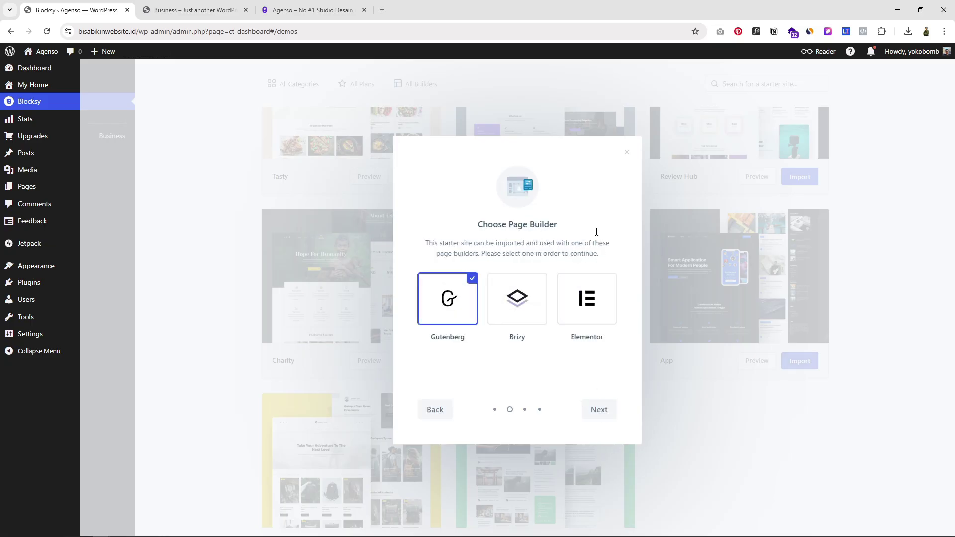
Choose Elementor as the page builder and install the starter site with its options, widgets and content as a clean install
left_click(585, 298)
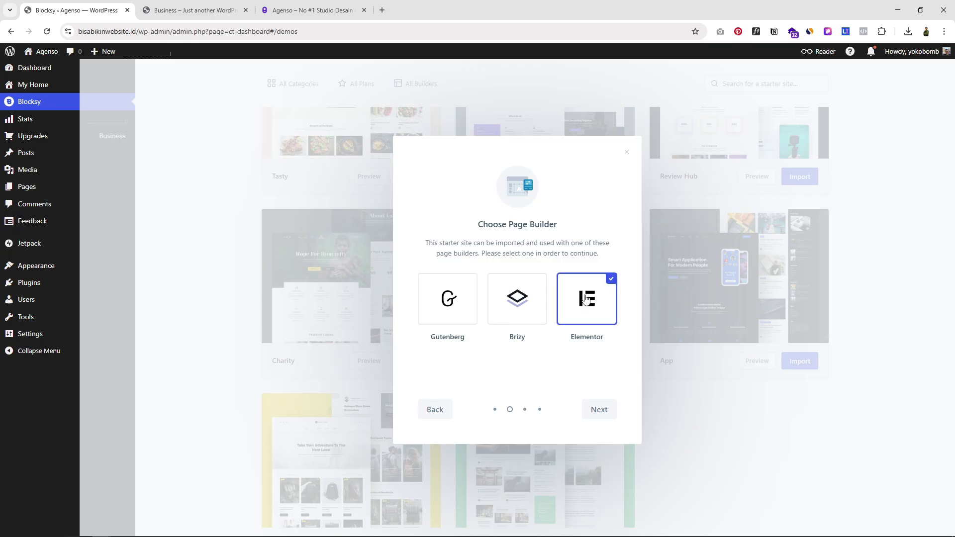
left_click(601, 408)
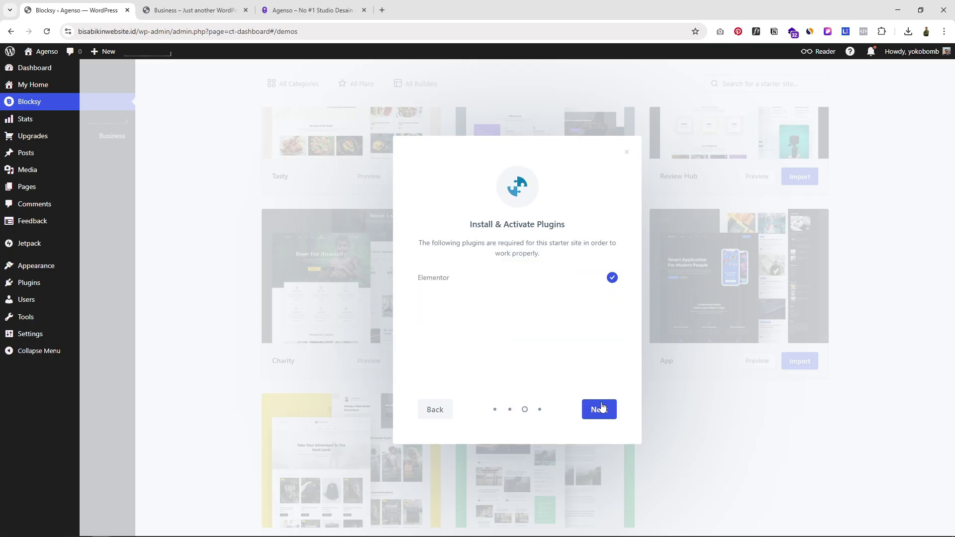
left_click(599, 416)
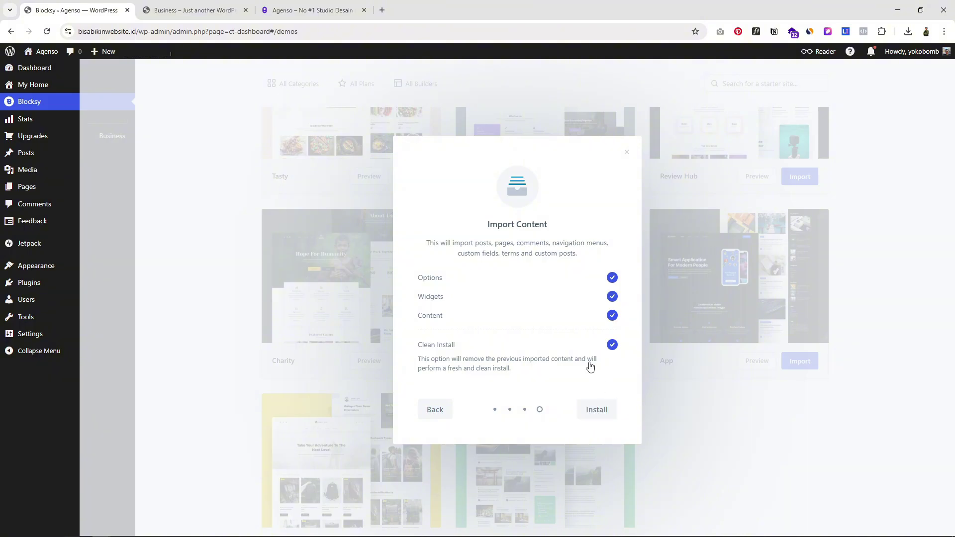
left_click(604, 409)
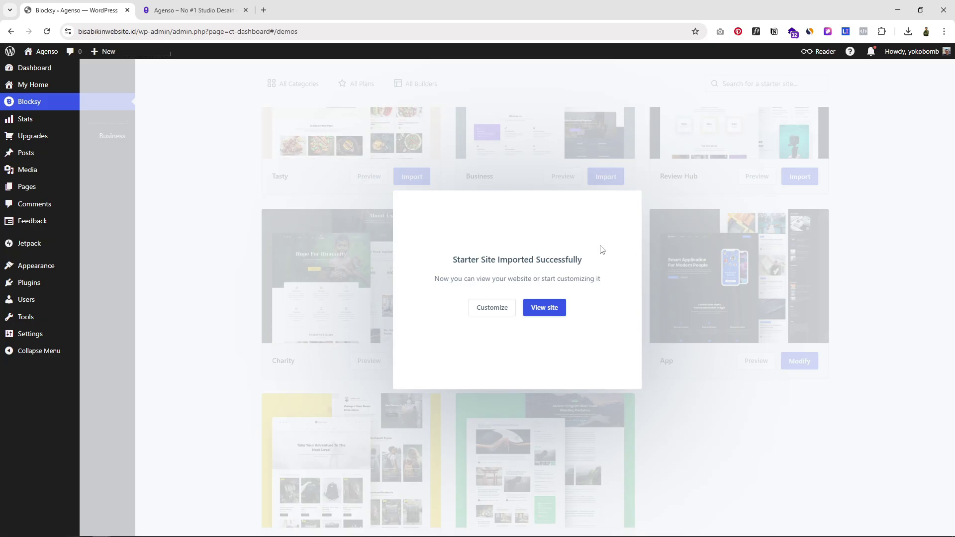
View the live site and look through the sections of its imported home page
left_click(548, 306)
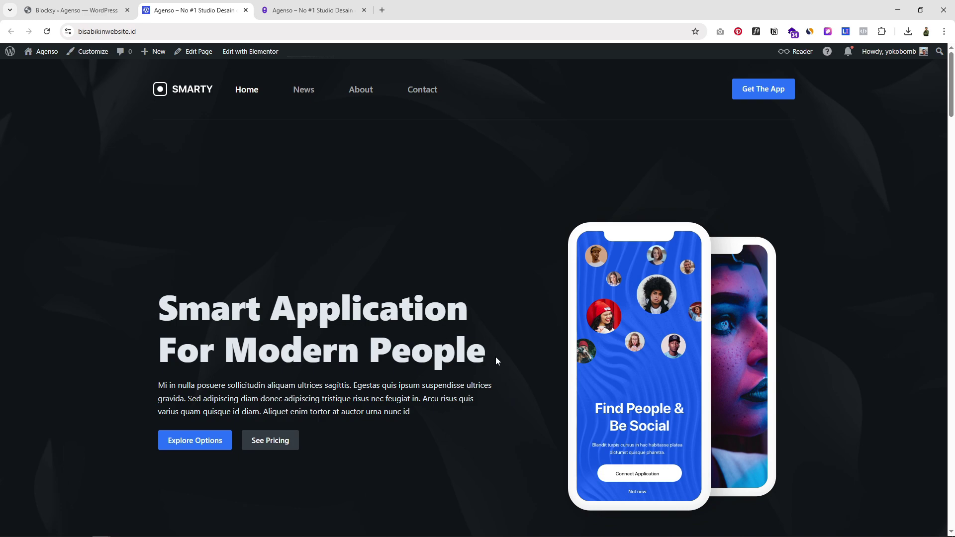
scroll(495, 357, "down", 20)
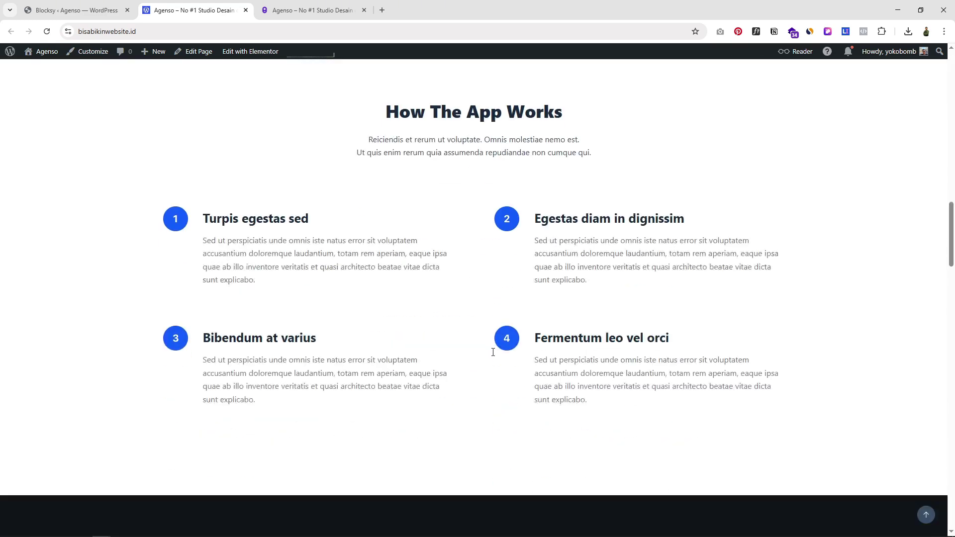
scroll(493, 352, "down", 10)
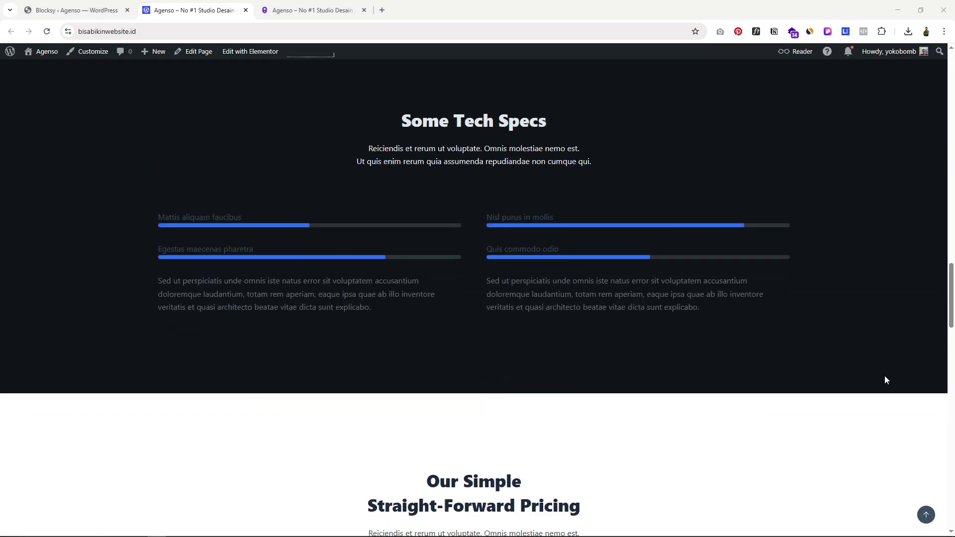
scroll(863, 418, "down", 10)
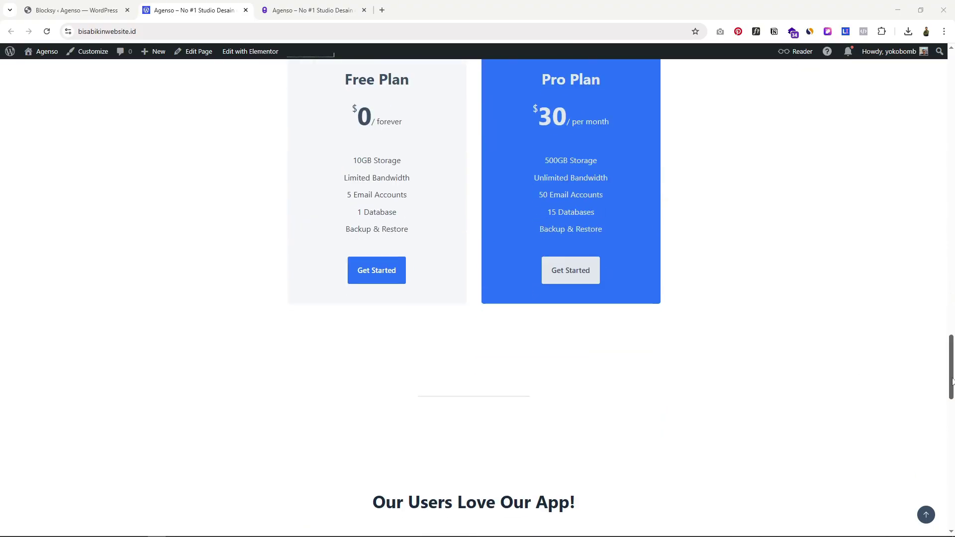
left_click_drag(951, 385, 950, 99)
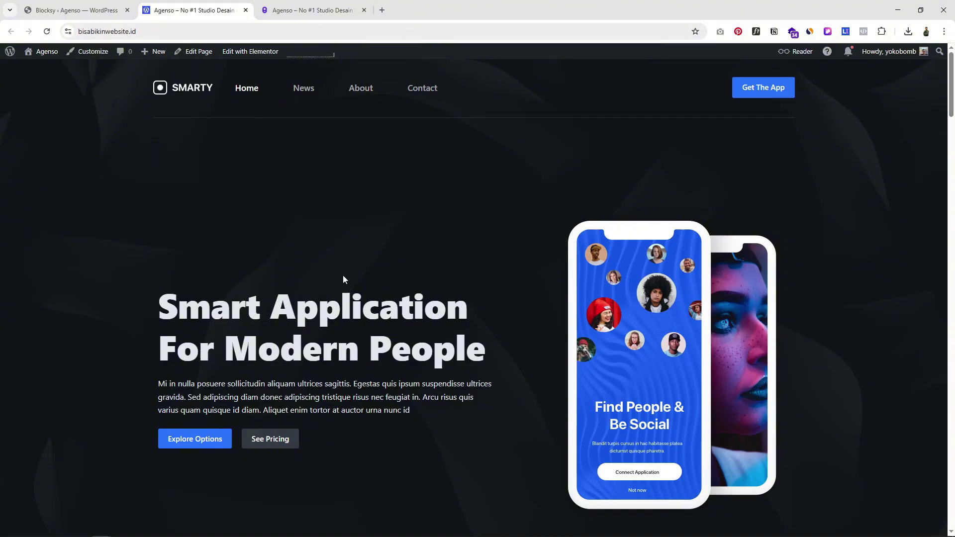
scroll(342, 277, "down", 3)
scroll(341, 278, "up", 3)
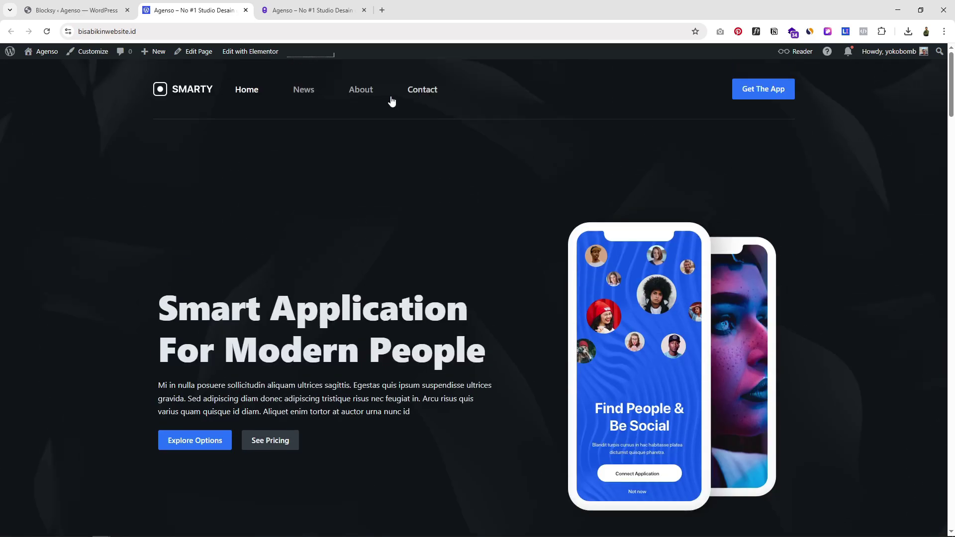
Look through the imported site's About and Contact pages and return to the home page
left_click(361, 91)
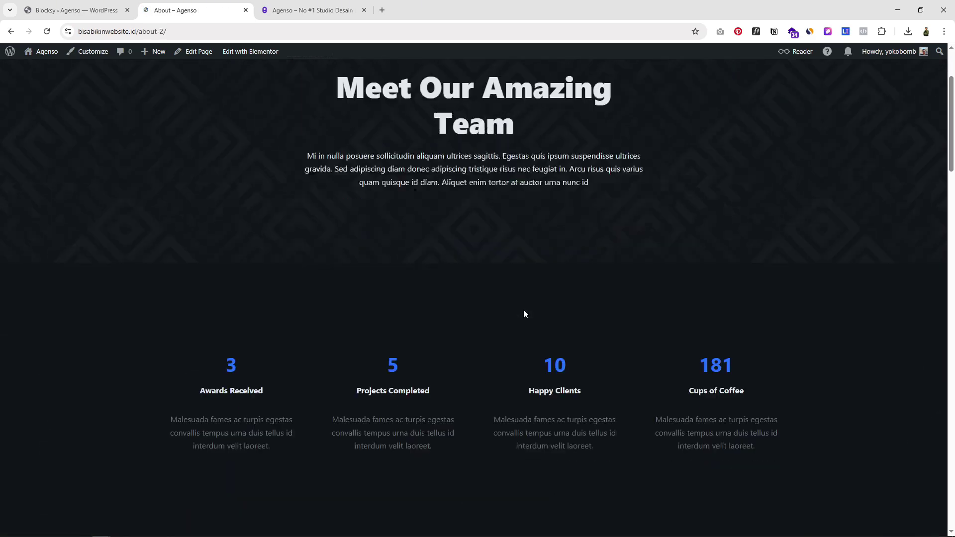
scroll(524, 311, "down", 10)
scroll(524, 309, "up", 6)
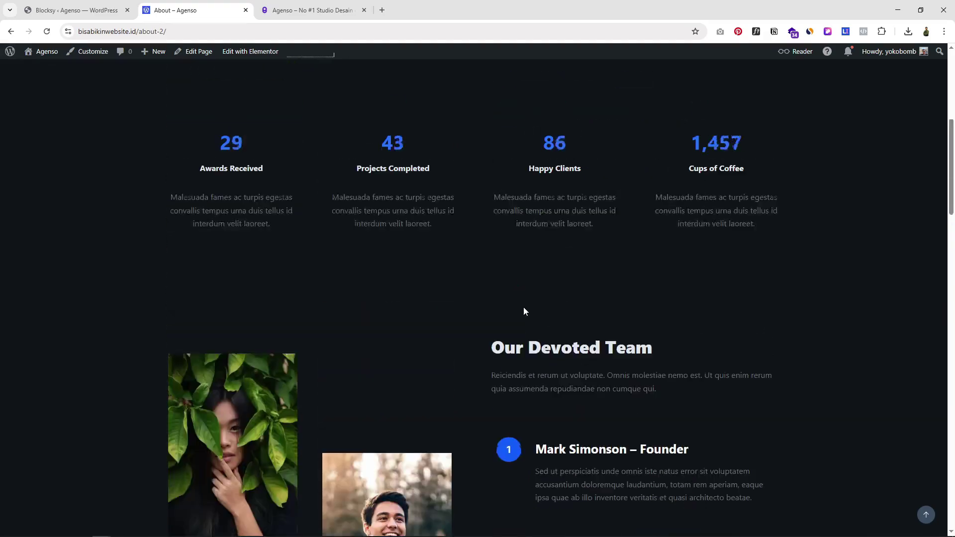
scroll(523, 311, "up", 7)
left_click(413, 91)
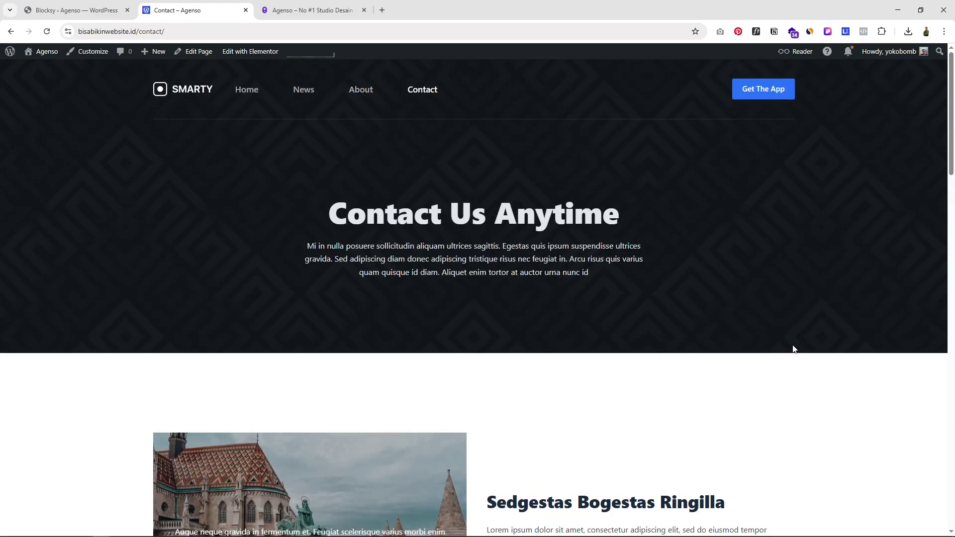
scroll(793, 348, "down", 7)
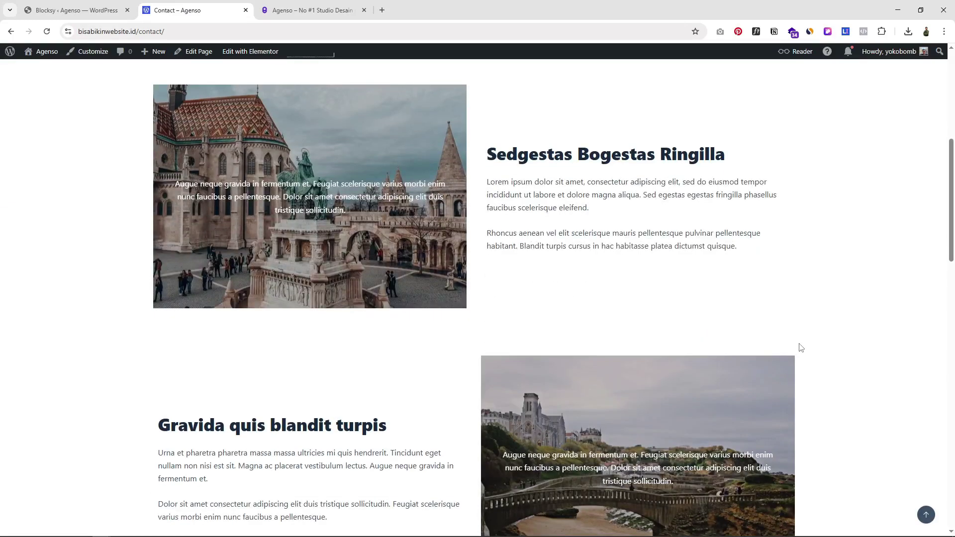
scroll(829, 354, "up", 7)
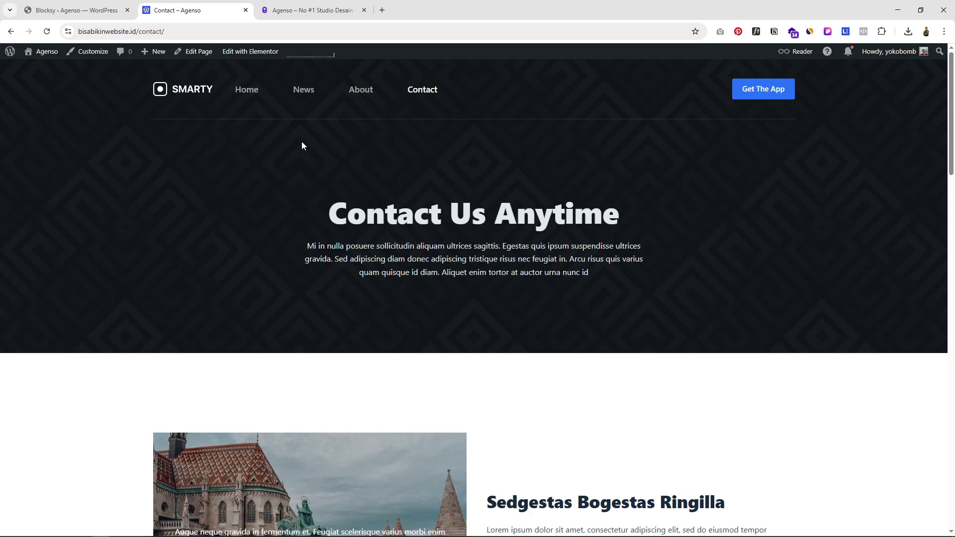
left_click(246, 90)
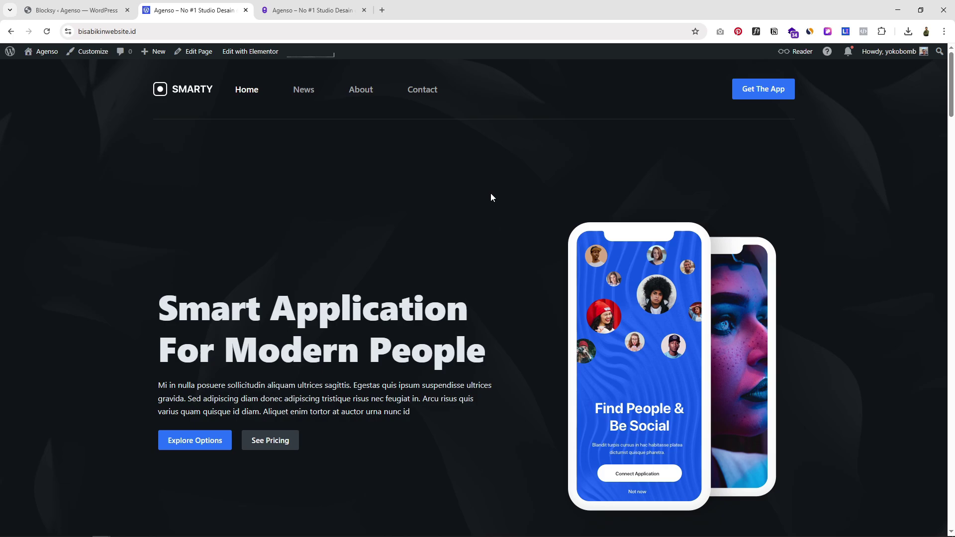
Open the home page for editing with Elementor, recreate the missing default kit in Elementor's tools and save the changes
mouse_move(238, 53)
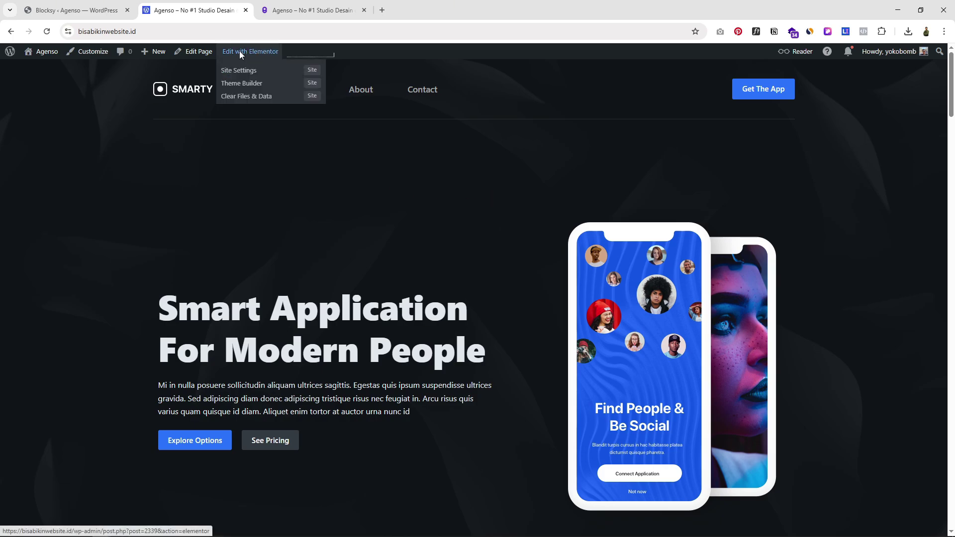
left_click(240, 51)
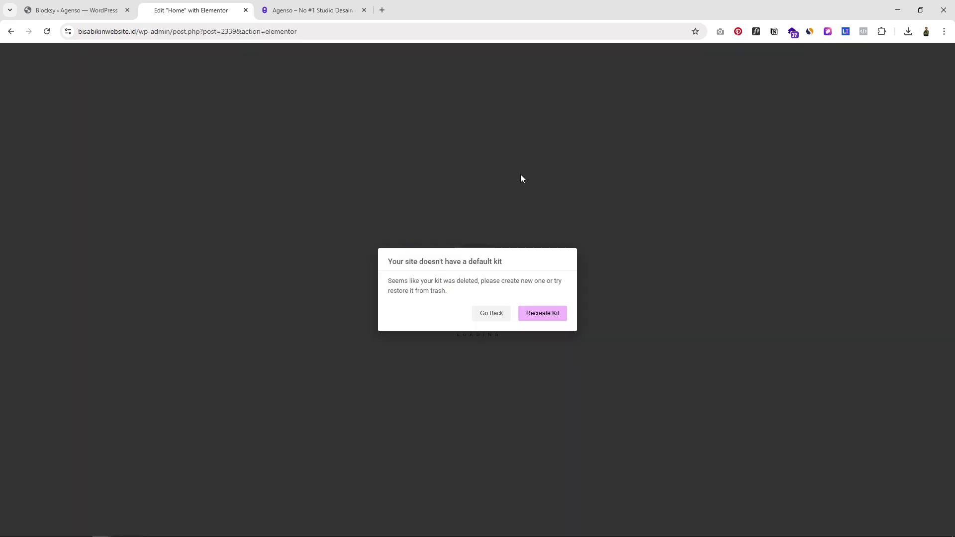
left_click(547, 317)
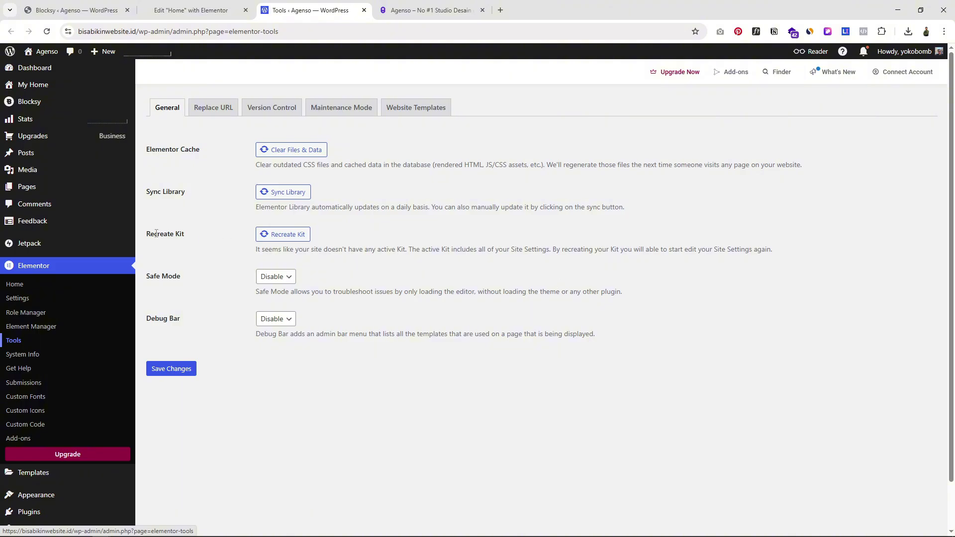
left_click_drag(156, 233, 189, 236)
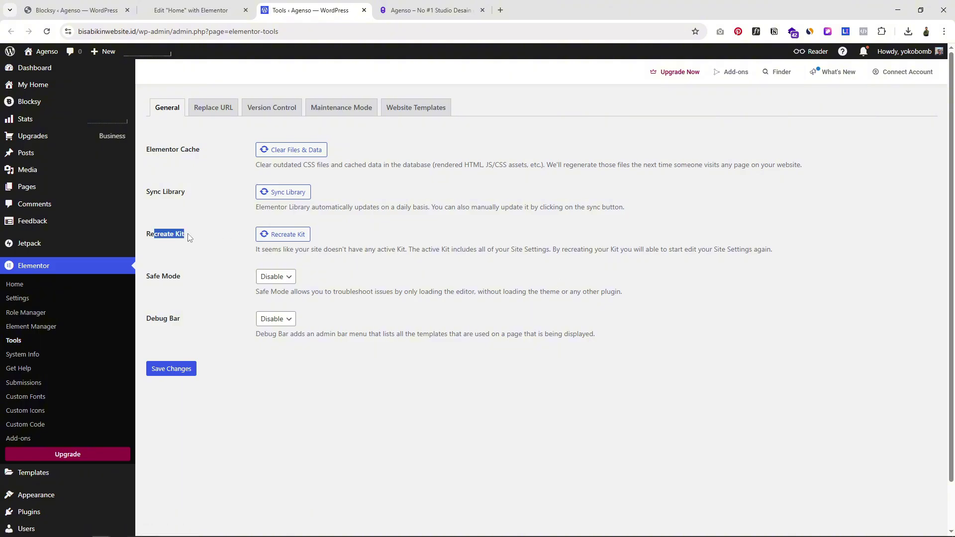
left_click(289, 237)
left_click(182, 372)
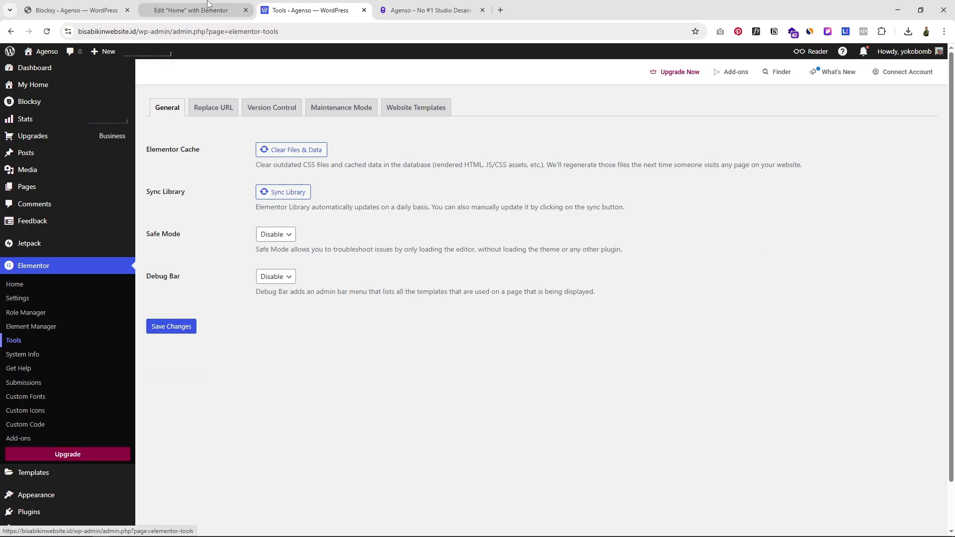
Reload the home page in the Elementor editor and dismiss the Launchpad checklist and its hint
left_click(190, 10)
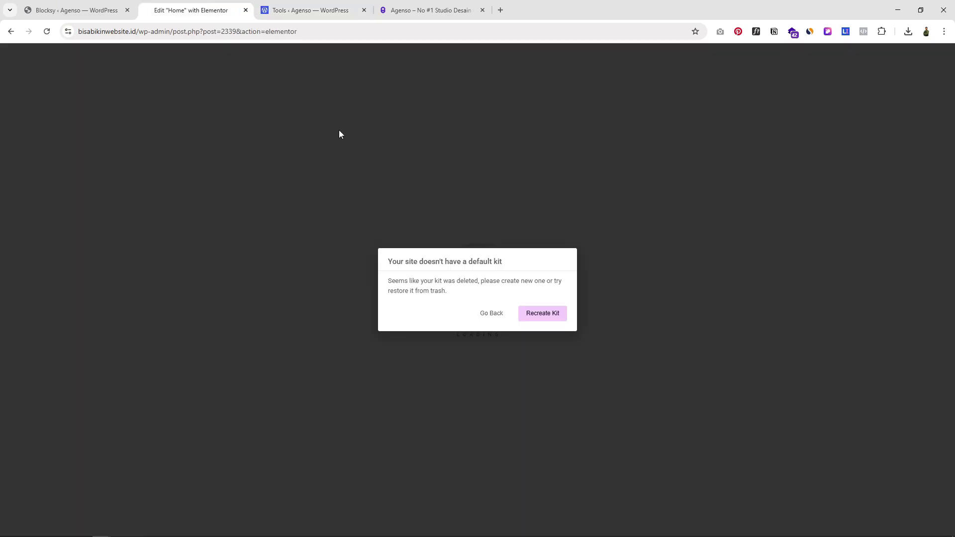
left_click(48, 32)
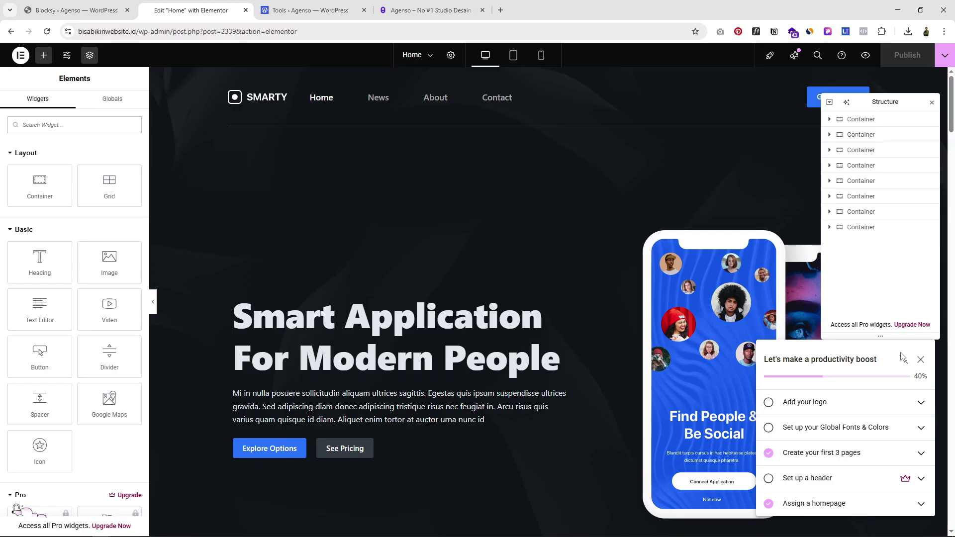
left_click(922, 362)
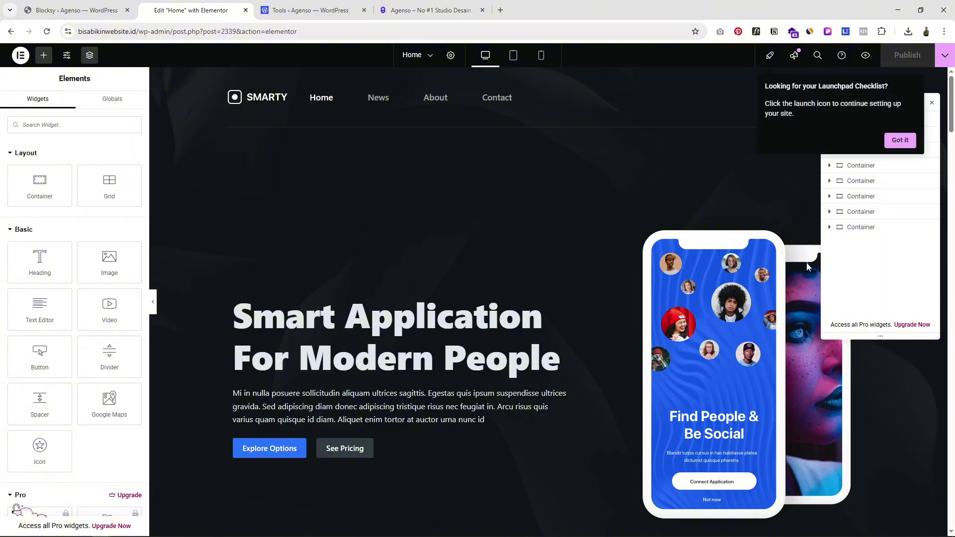
left_click(417, 257)
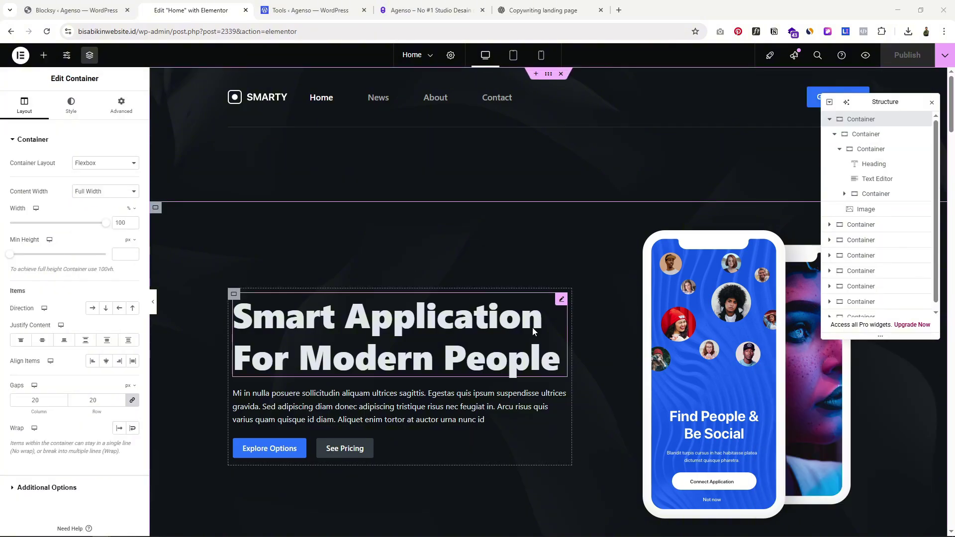
Replace the hero heading's text with "Semua Desain yang Anda Butuhkan, Dalam Genggaman"
scroll(509, 255, "down", 2)
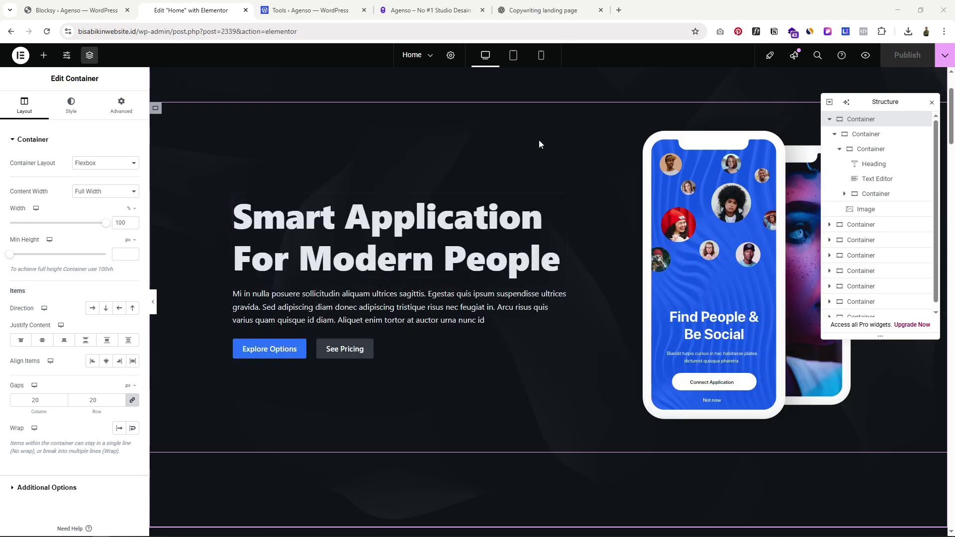
left_click(370, 228)
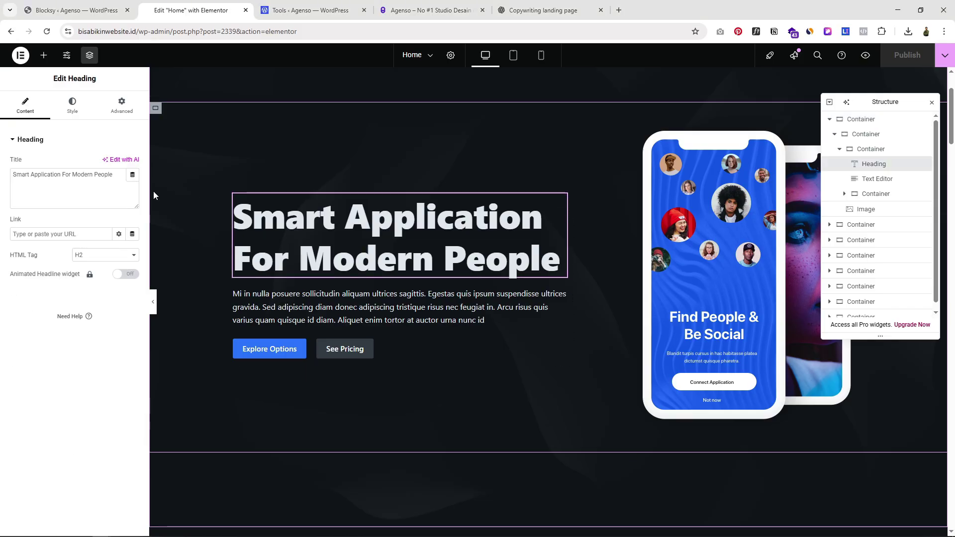
left_click_drag(116, 177, 10, 179)
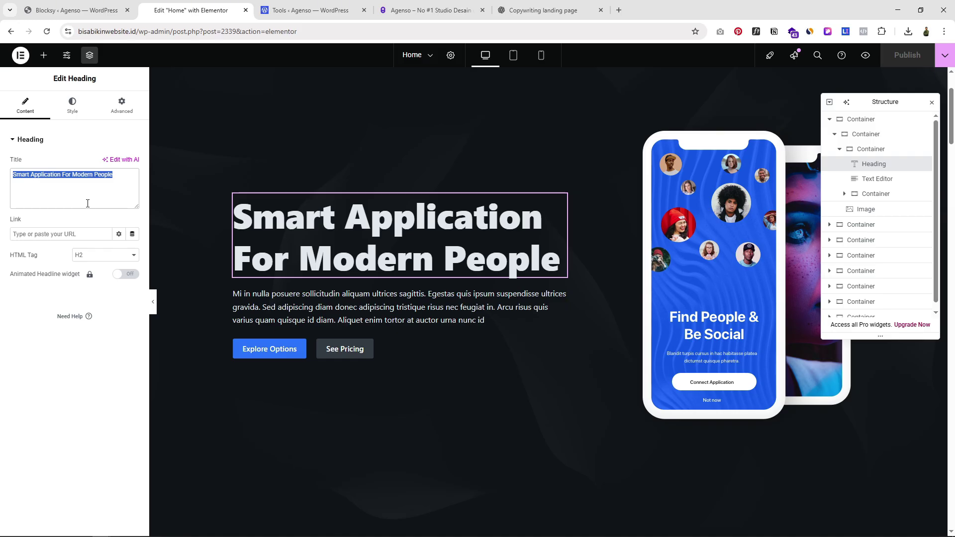
key("BackSpace")
type("Semua Desain yang Anda Butuhkan, Dalam Genggaman")
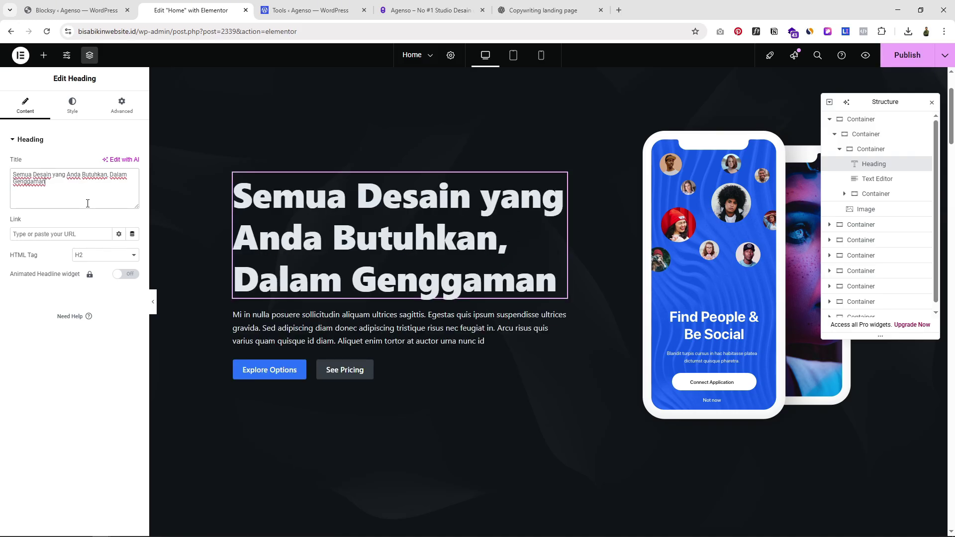
Open the hero paragraph for editing and select all of its text
scroll(365, 272, "up", 1)
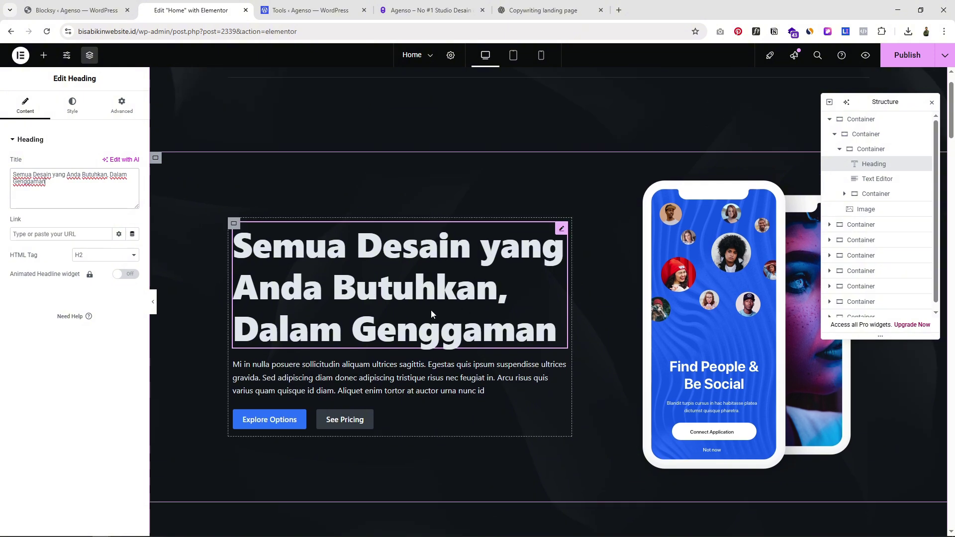
scroll(479, 333, "down", 1)
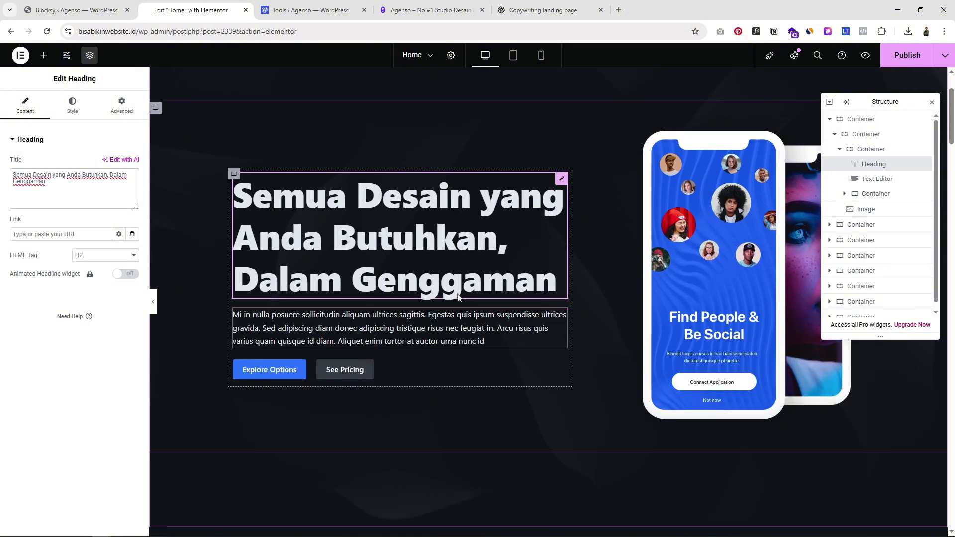
left_click(412, 325)
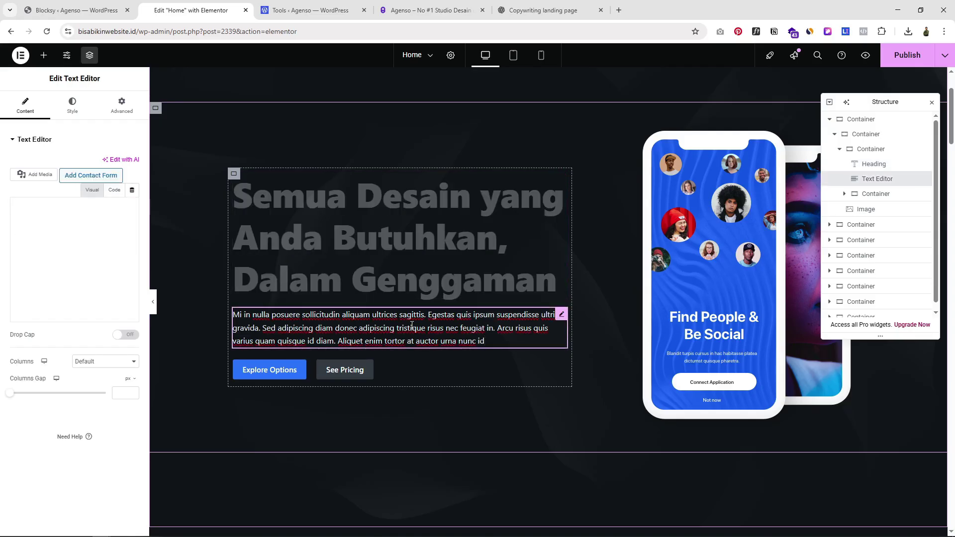
left_click(81, 337)
left_click_drag(81, 337, 15, 241)
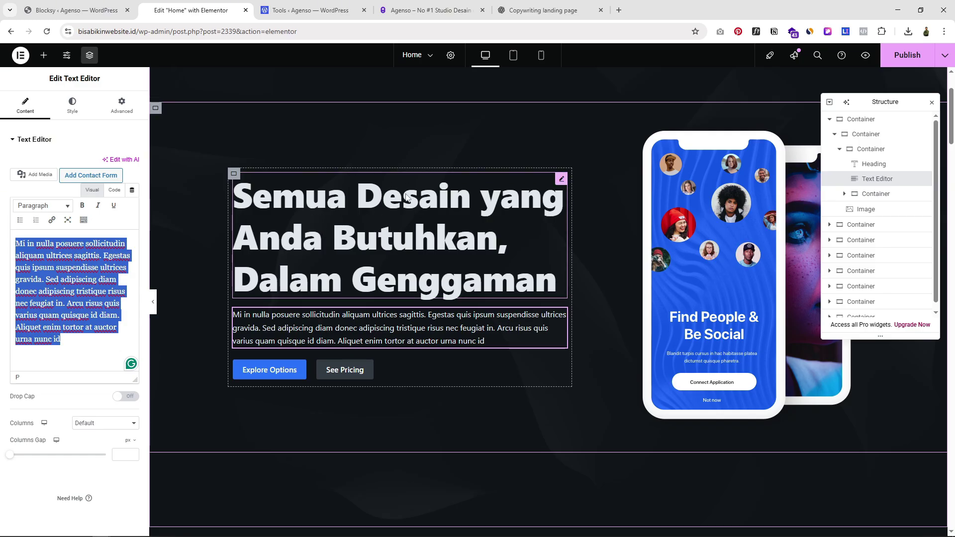
Try #0095FF, red and white #FFFFFF as the hero heading's text colour, and set it back to #E1E8ED
left_click(328, 196)
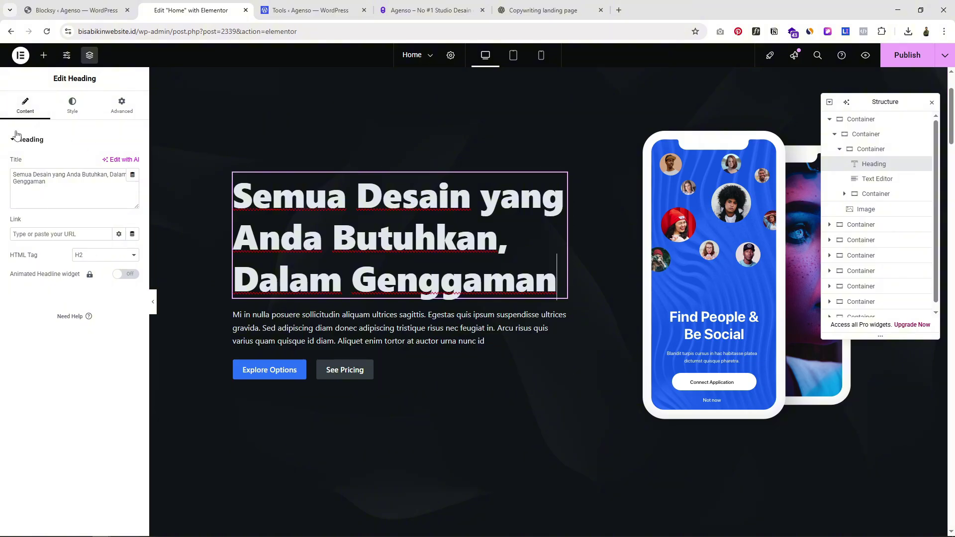
left_click(75, 106)
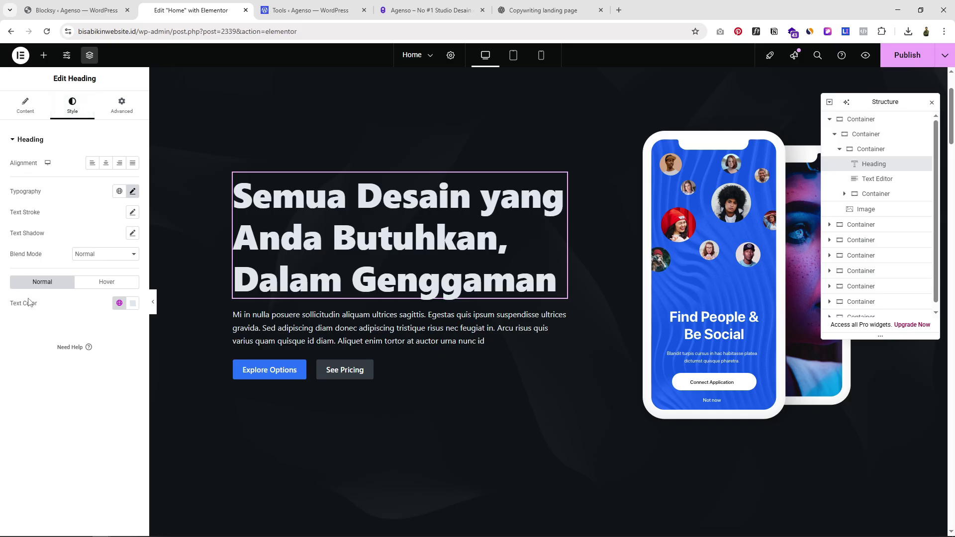
left_click(132, 303)
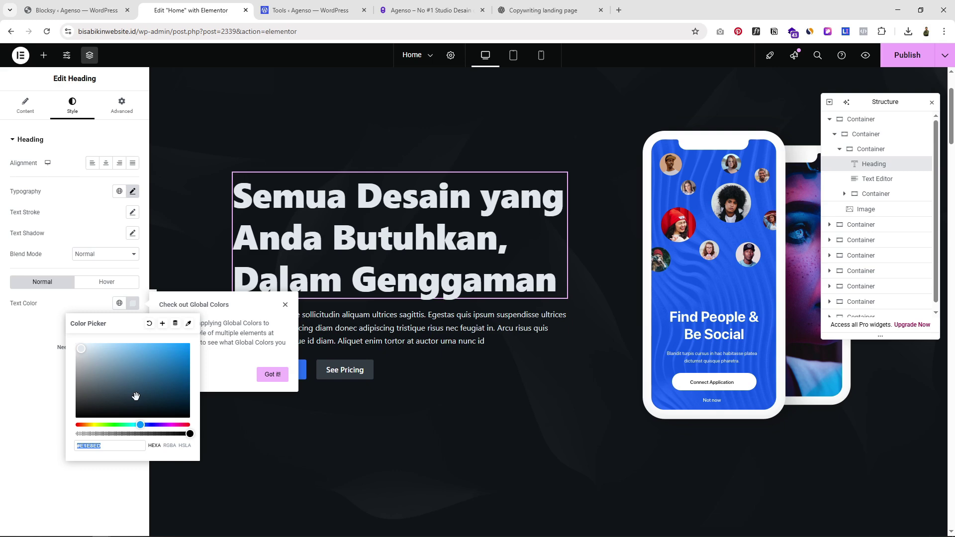
type("#0095FF")
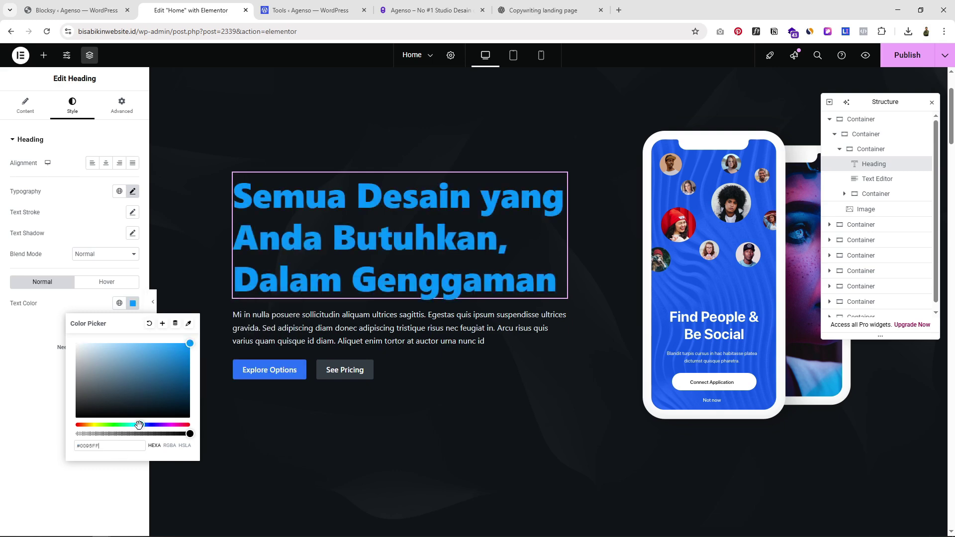
left_click_drag(140, 425, 187, 425)
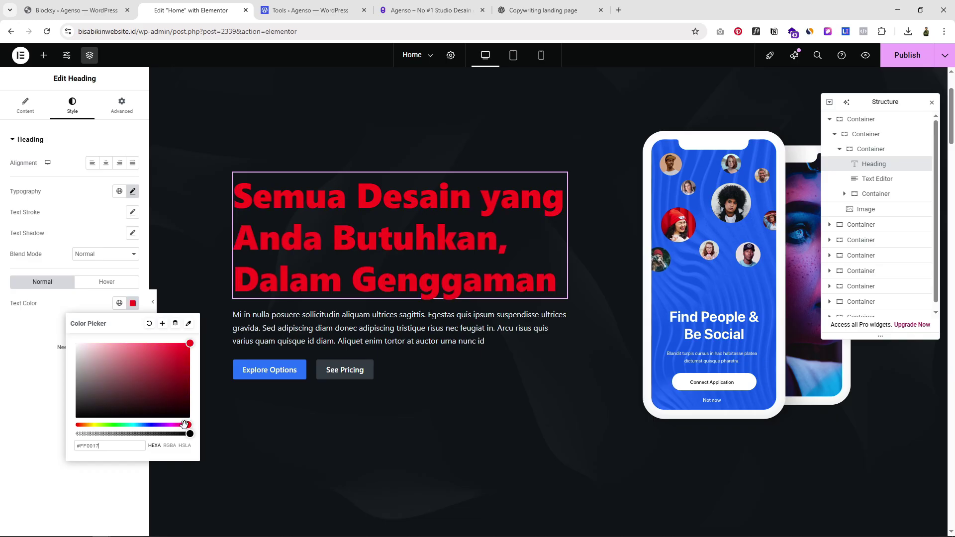
mouse_move(119, 364)
left_mouse_down()
mouse_move(132, 342)
mouse_move(126, 369)
mouse_move(84, 375)
mouse_move(45, 329)
left_mouse_up()
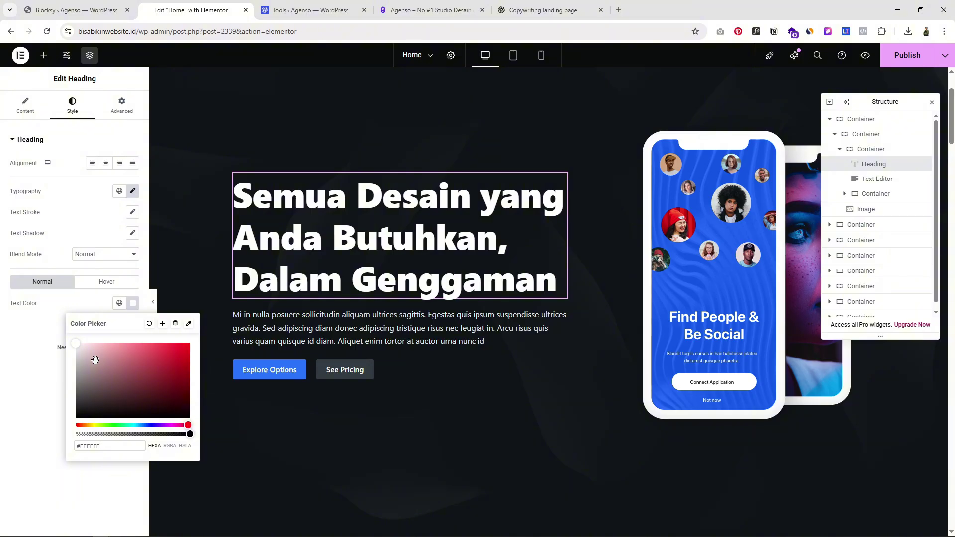
key("ctrl+a")
type("#E1E8ED")
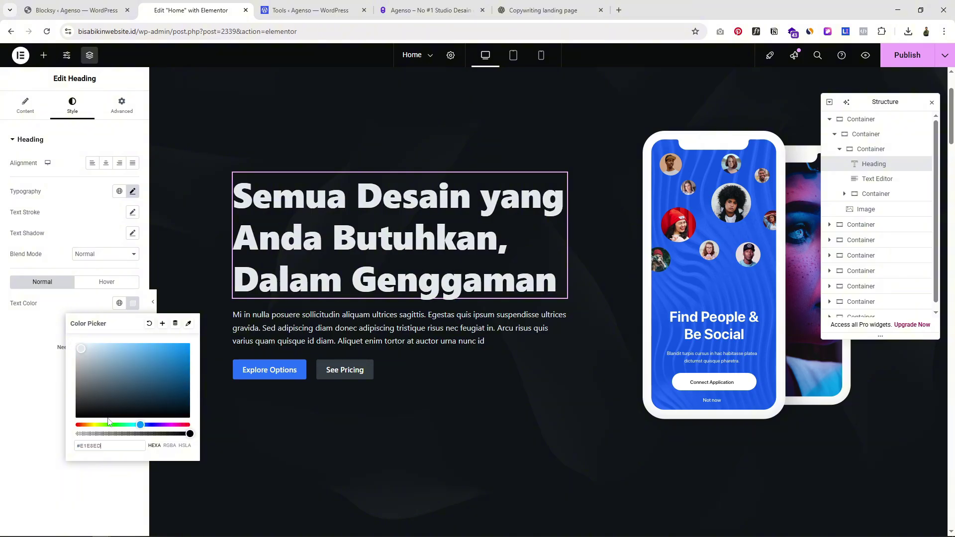
left_click(20, 397)
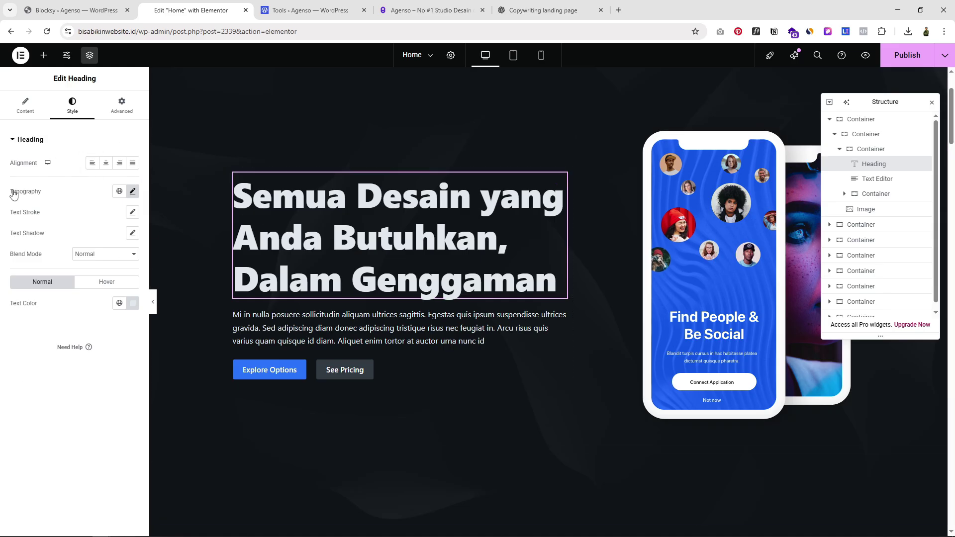
Try larger font sizes on the hero heading and set its size back to 70 px
left_click(132, 192)
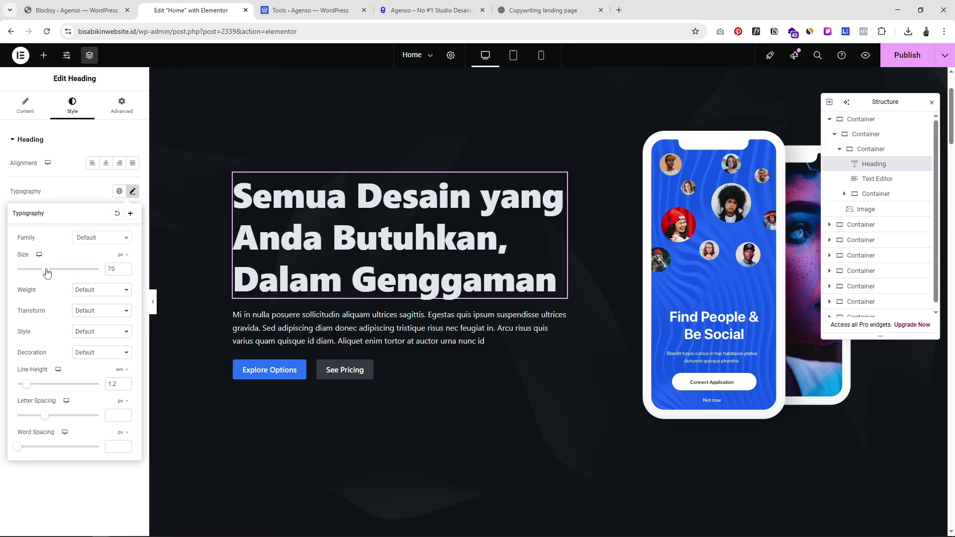
mouse_move(46, 271)
left_mouse_down()
mouse_move(87, 270)
mouse_move(50, 270)
left_mouse_up()
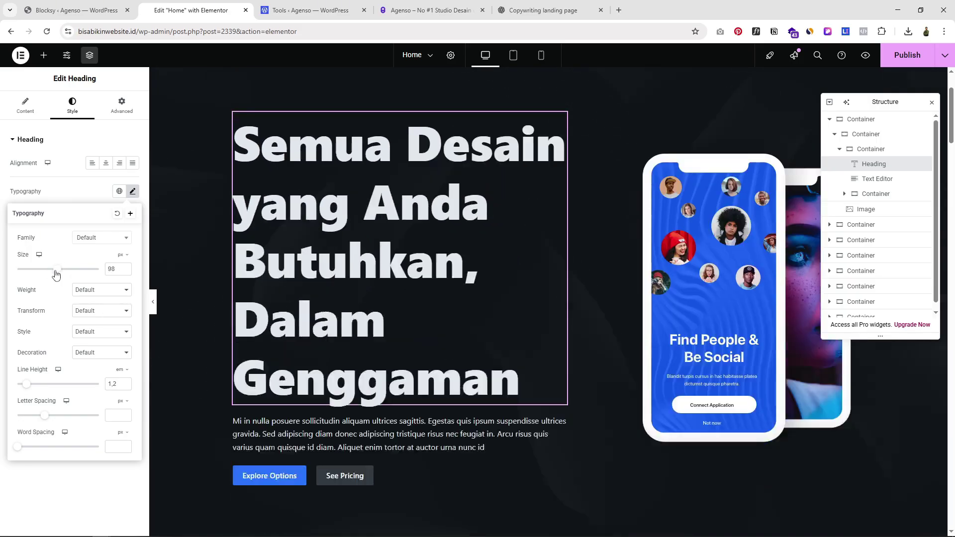
left_click_drag(115, 266, 92, 269)
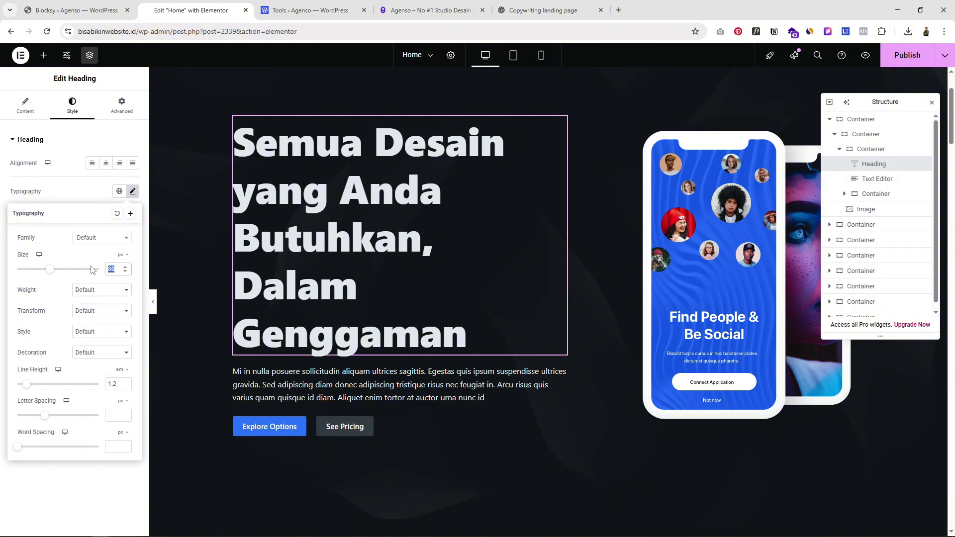
type("70")
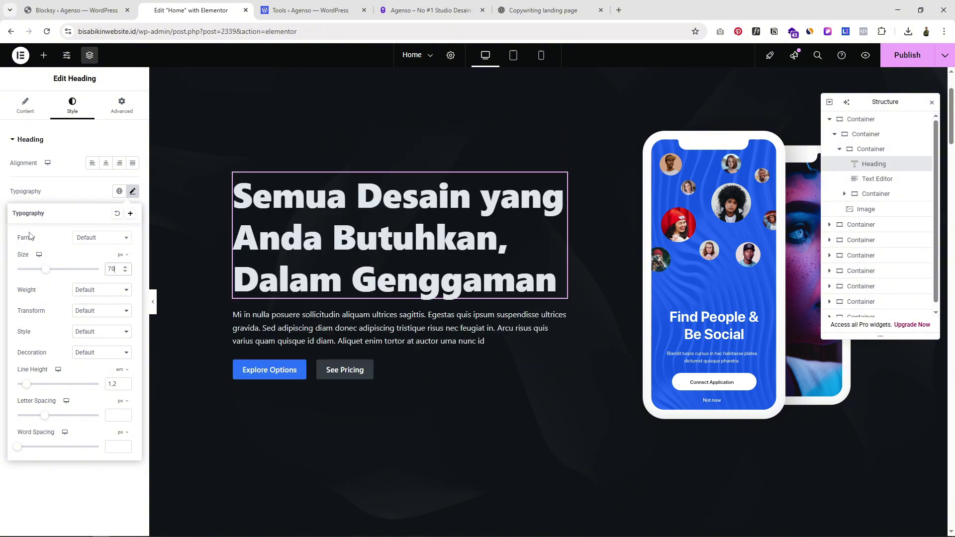
Try the Dancing Script and Damion font families on the hero heading, and set the family back to Default
left_click_drag(24, 238, 97, 240)
left_click(97, 238)
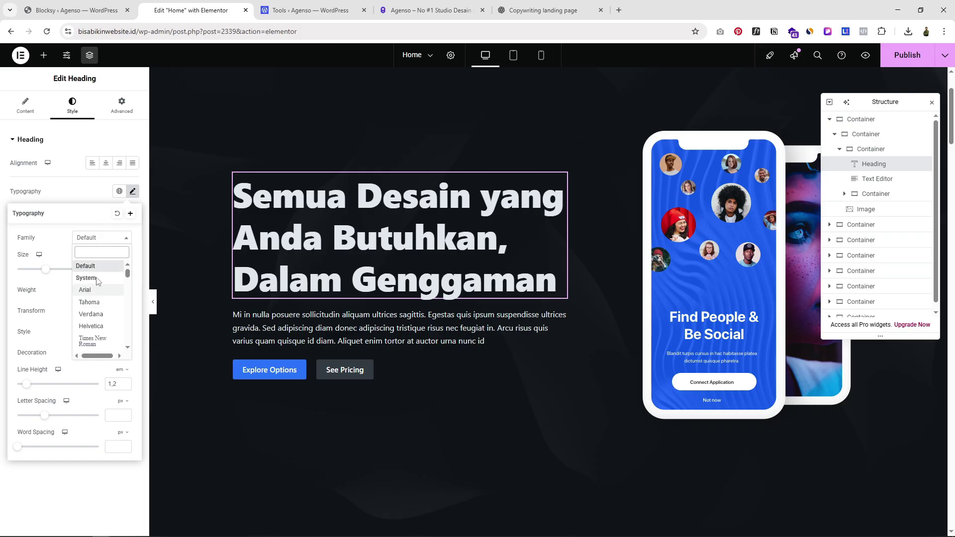
type("scr")
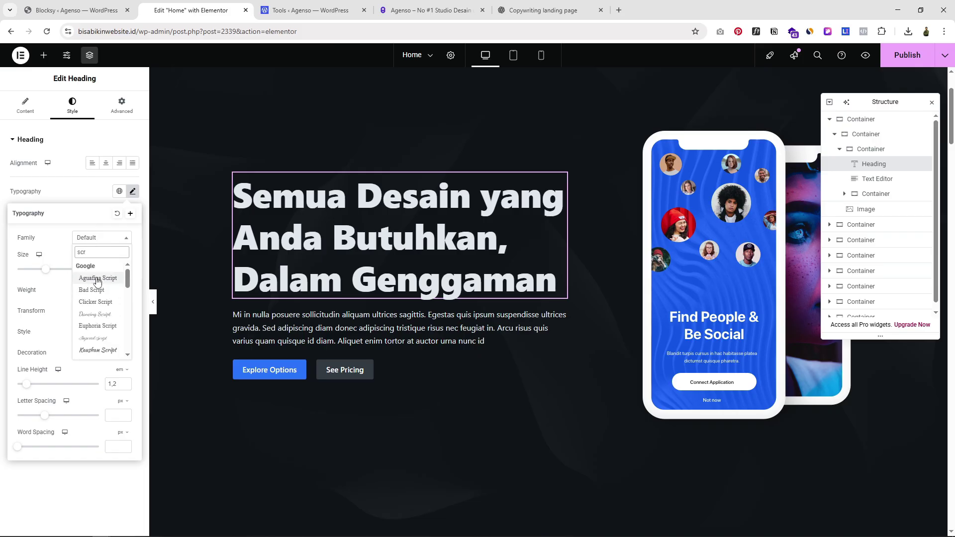
left_click(107, 313)
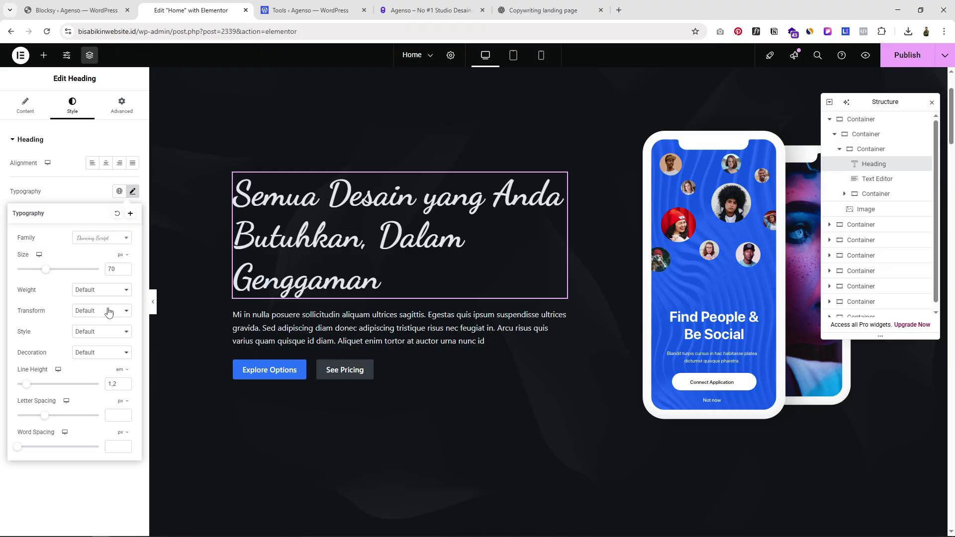
left_click(102, 237)
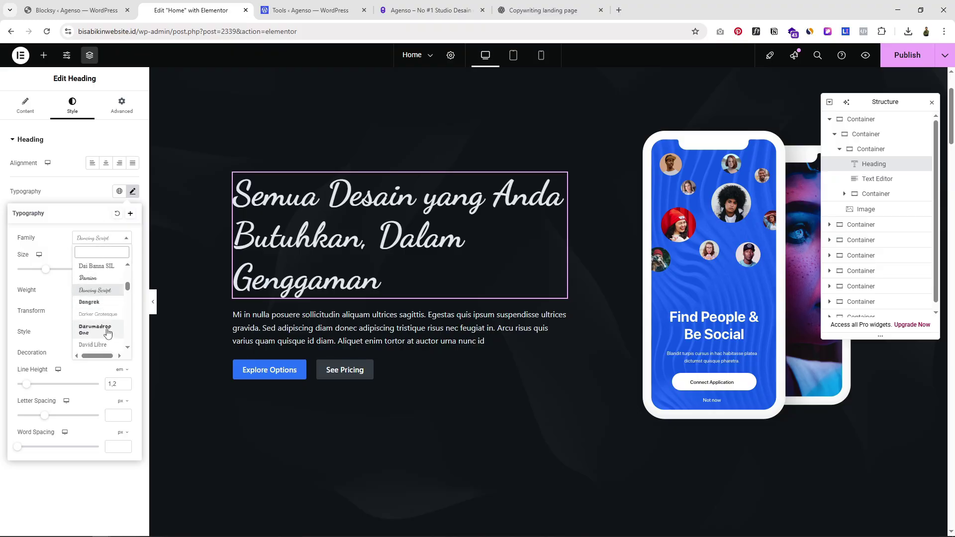
left_click(93, 279)
left_click(94, 238)
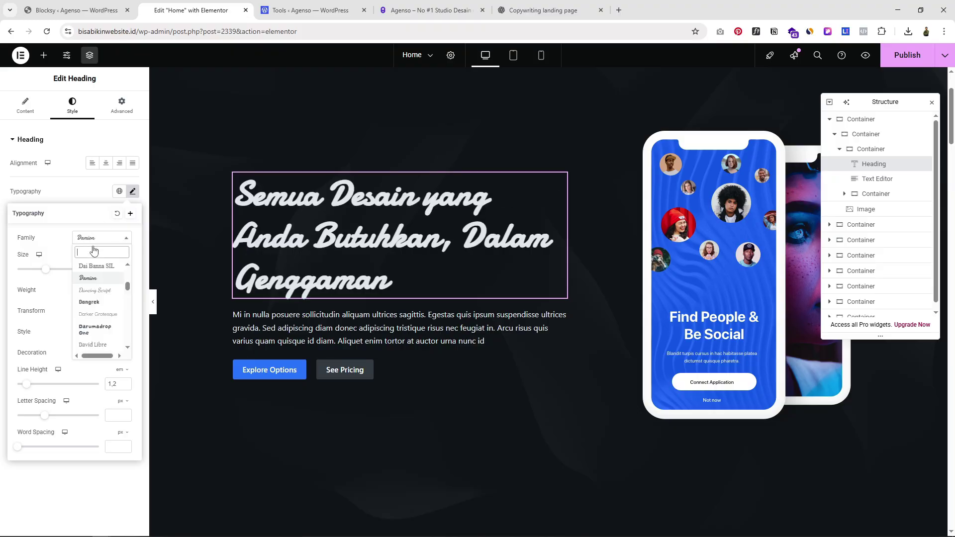
scroll(97, 299, "up", 10)
left_click(97, 269)
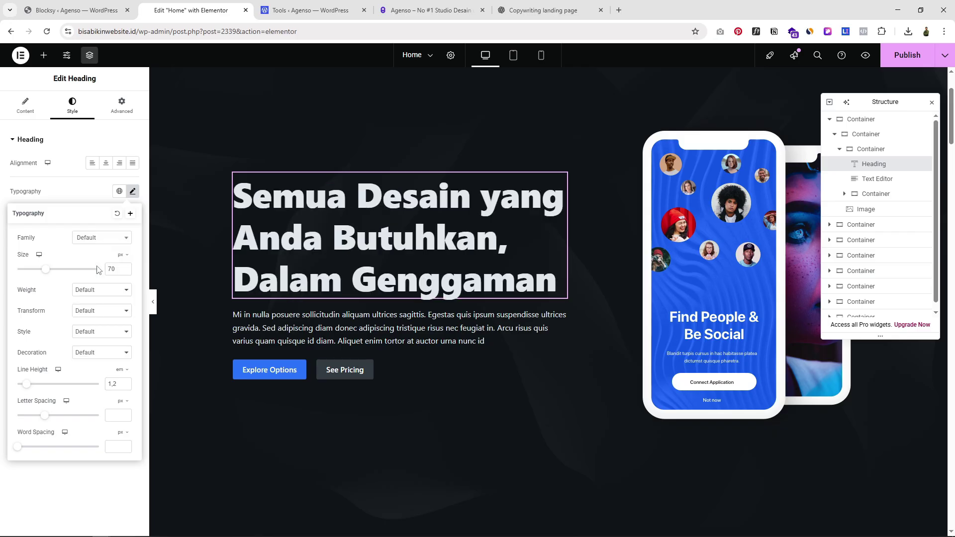
left_click(78, 488)
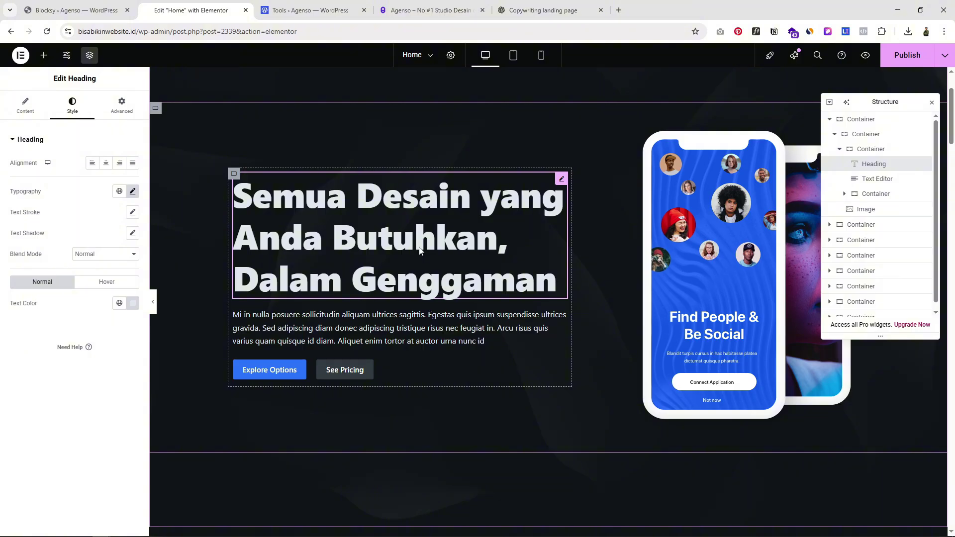
Publish the home page changes and change the Explore Options button's text to "Lihat Detail"
left_click(897, 59)
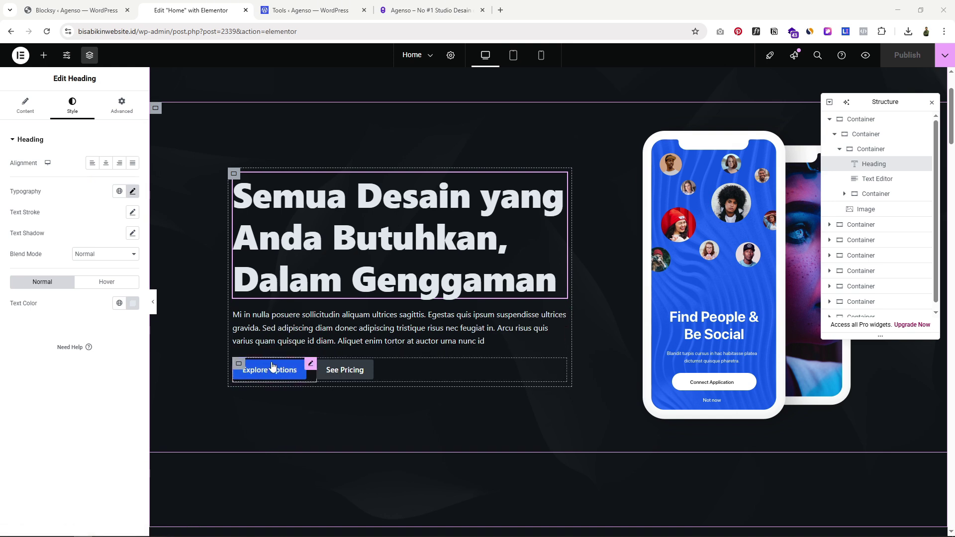
left_click(311, 366)
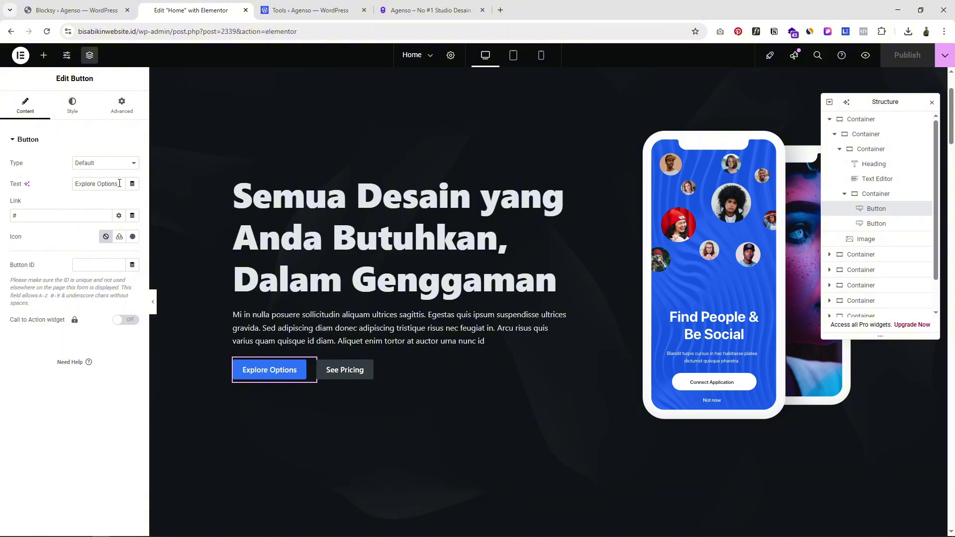
left_click_drag(119, 183, 67, 189)
type("Lihat Detail")
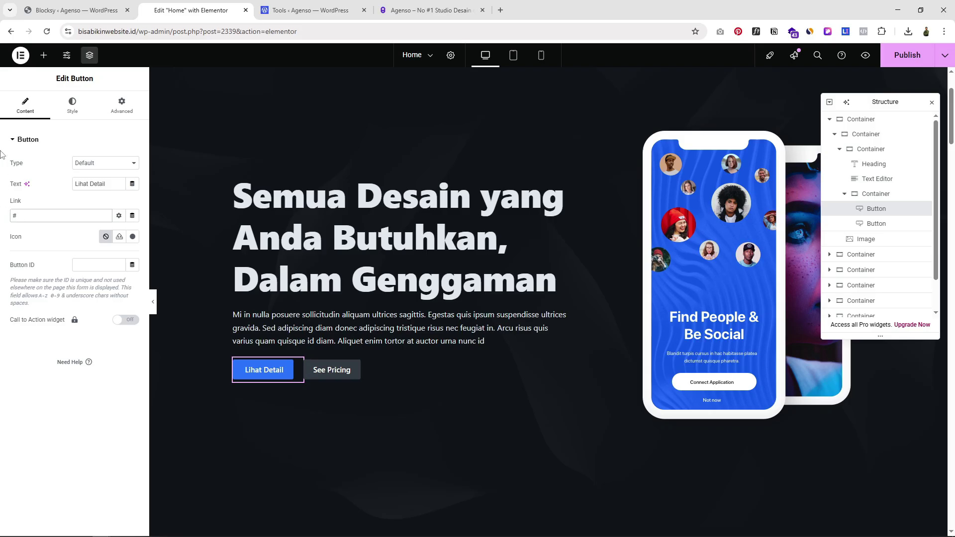
Try #0051E7 and red #E70000 as the Lihat Detail button's background colour, and set it back to #2872FA
left_click(72, 108)
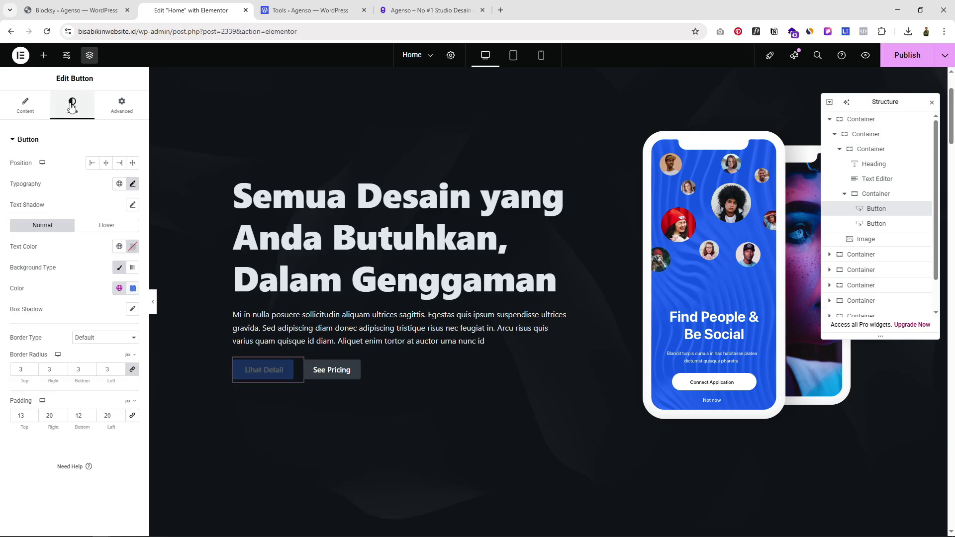
left_click(133, 288)
key("ctrl+c")
type("#0051E7")
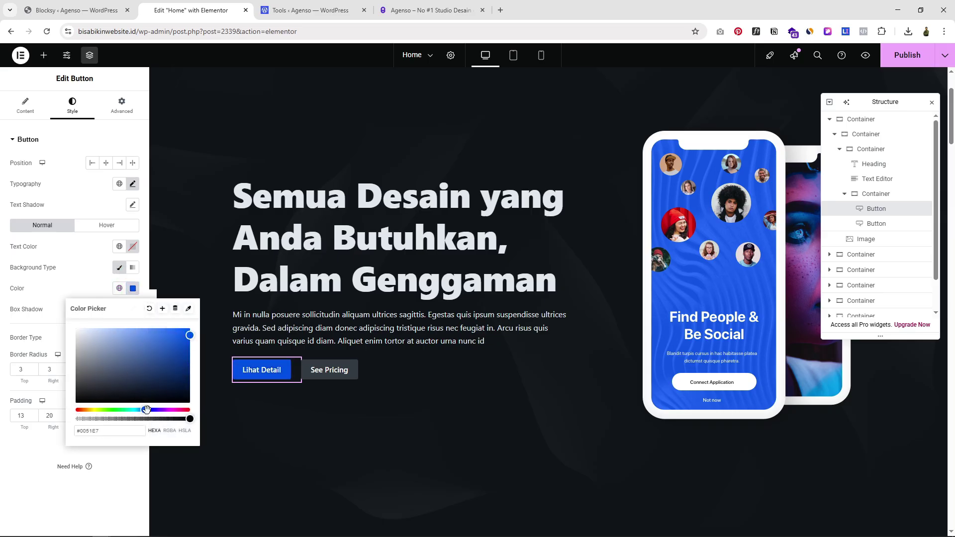
left_click_drag(147, 409, 190, 409)
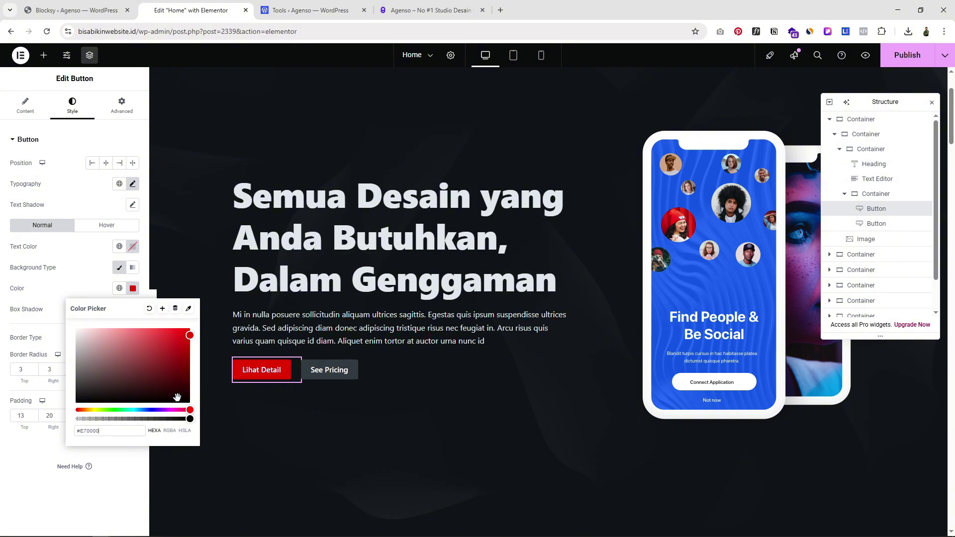
double_click(109, 427)
key("ctrl+v")
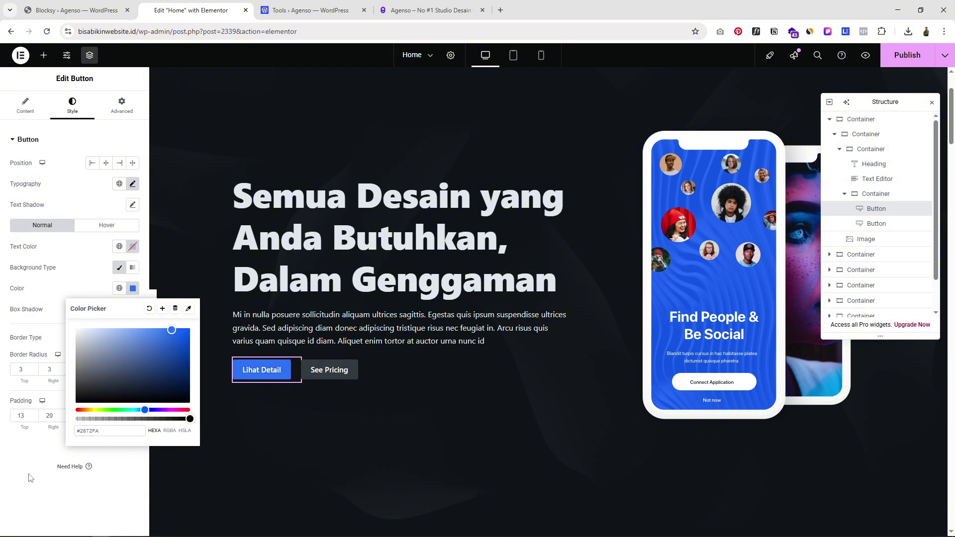
left_click(30, 477)
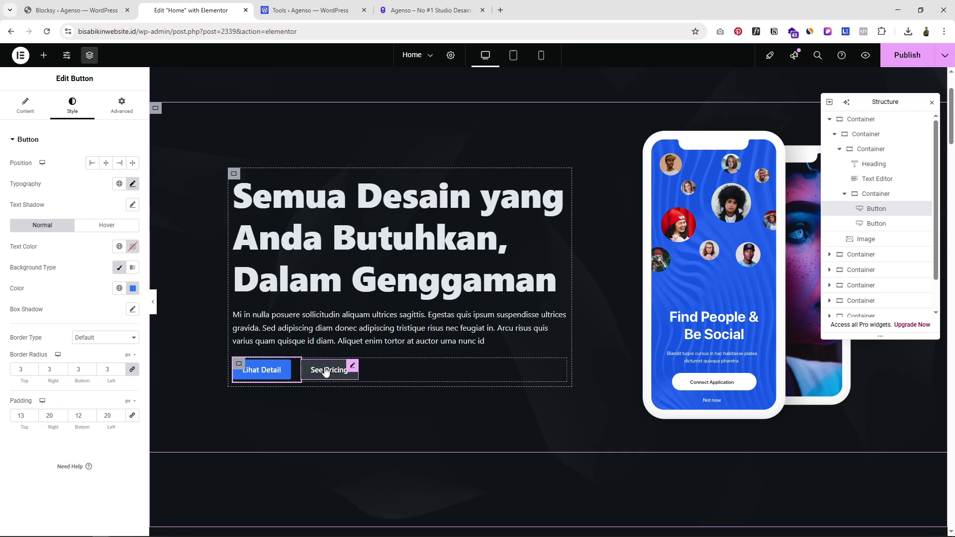
Change the See Pricing button's text to "Lihat Harga"
left_click(353, 367)
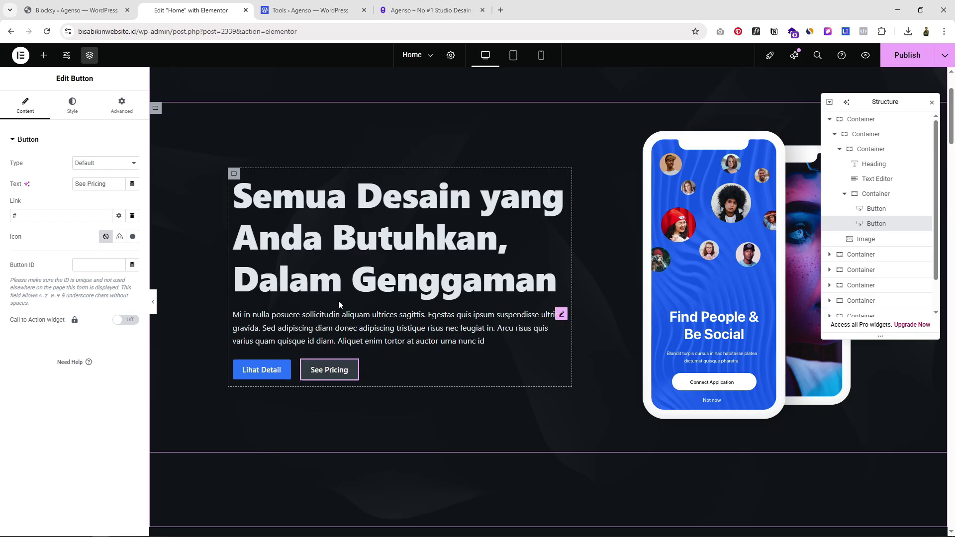
triple_click(114, 186)
type("Lihat Harga")
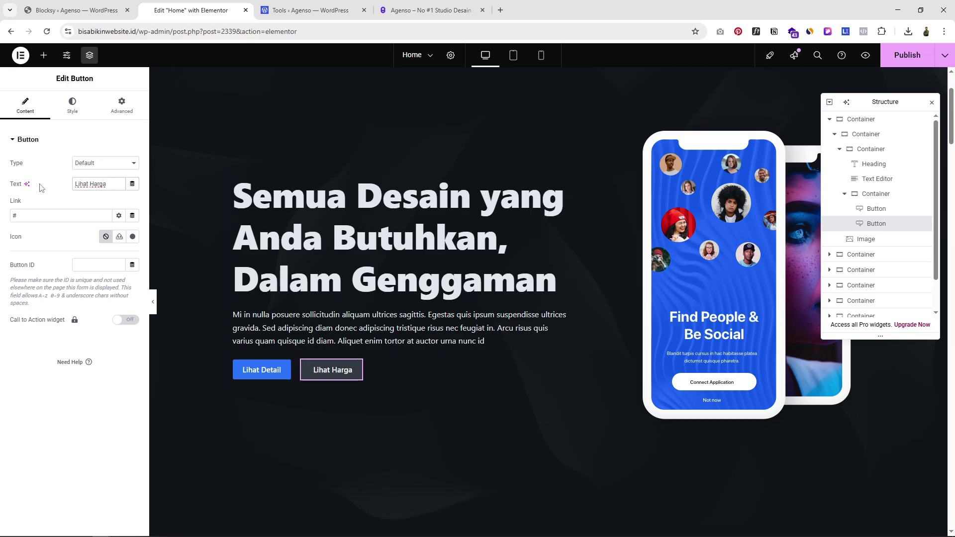
Try a green background on the Lihat Harga button, and restore its original dark grey colour
left_click(72, 102)
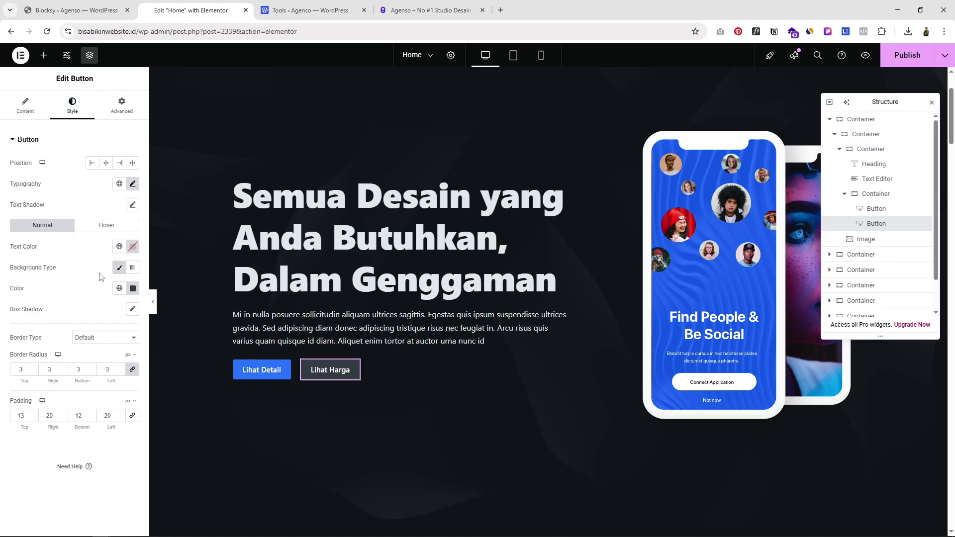
left_click(133, 289)
key("ctrl+c")
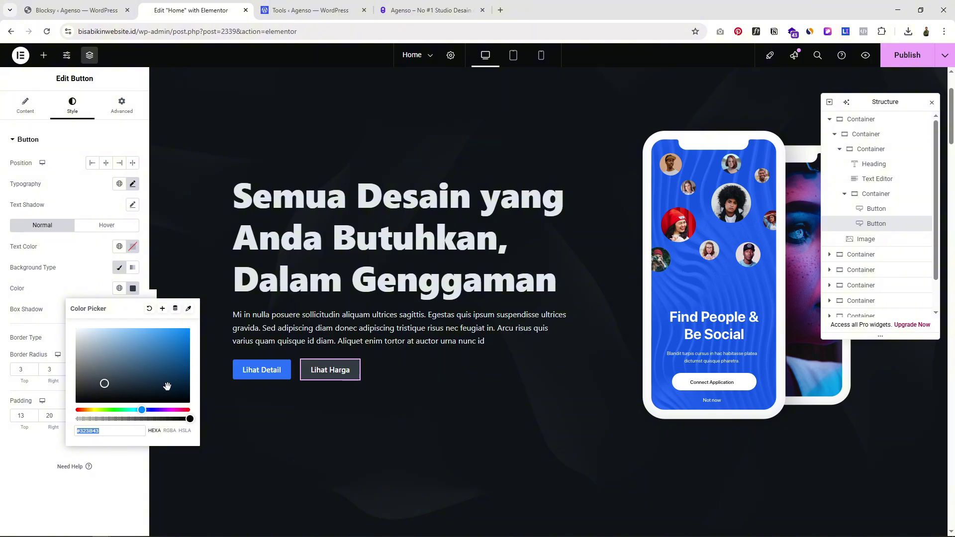
left_click_drag(141, 409, 117, 409)
left_click_drag(161, 341, 170, 332)
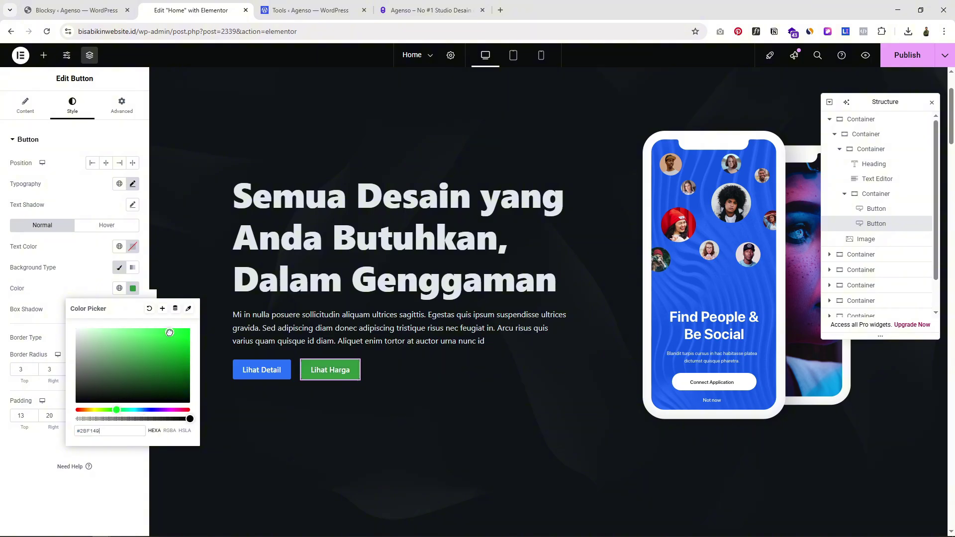
triple_click(110, 430)
key("ctrl+v")
left_click(32, 460)
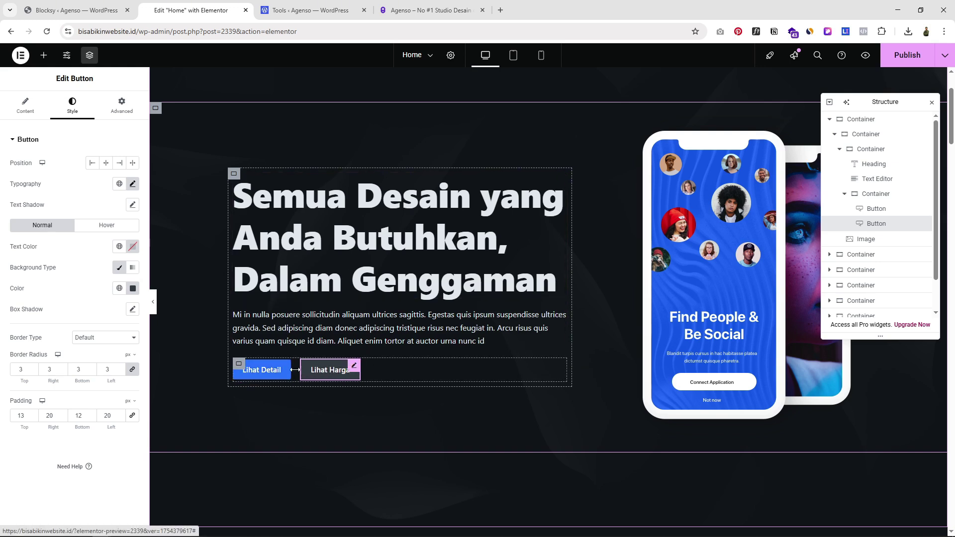
Delete the Lihat Harga button from the hero section and close the Structure panel
right_click(333, 370)
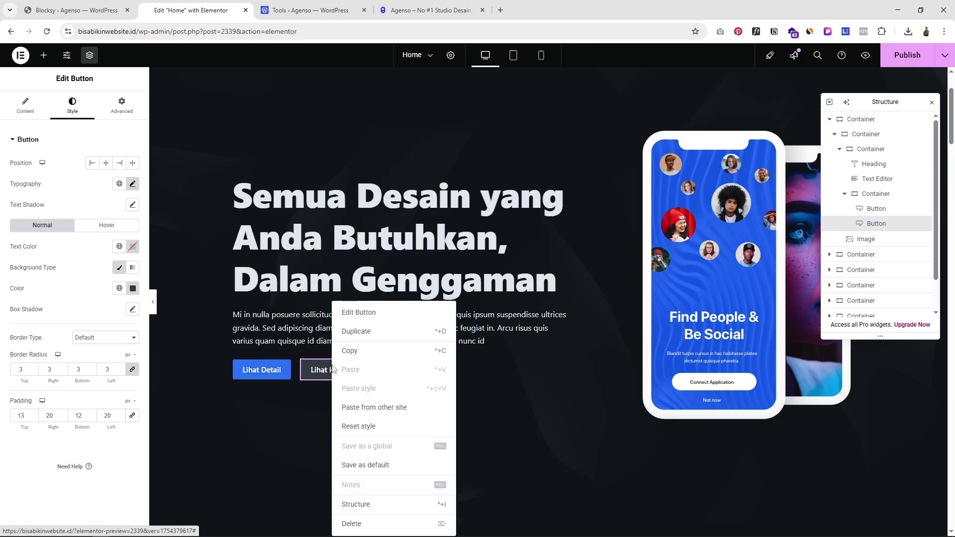
left_click(354, 524)
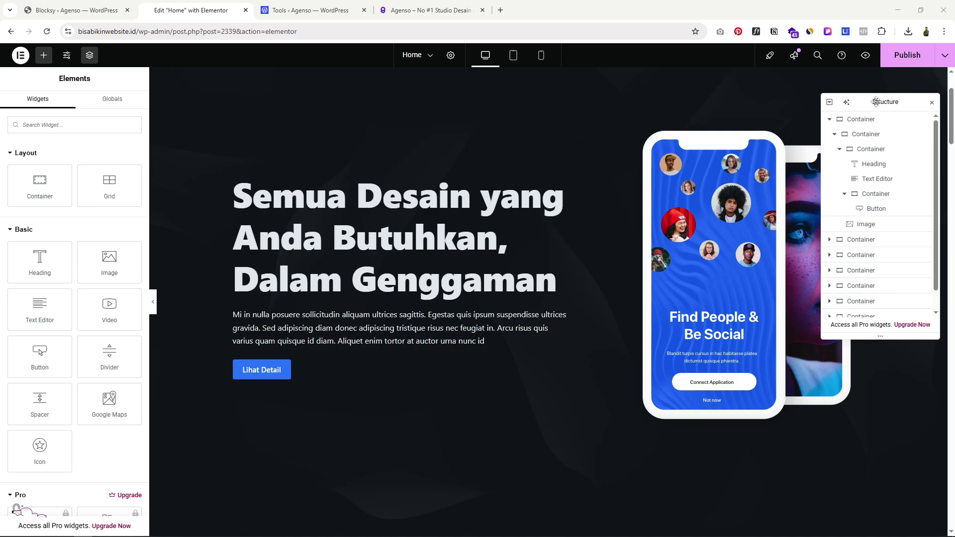
left_click_drag(876, 102, 255, 145)
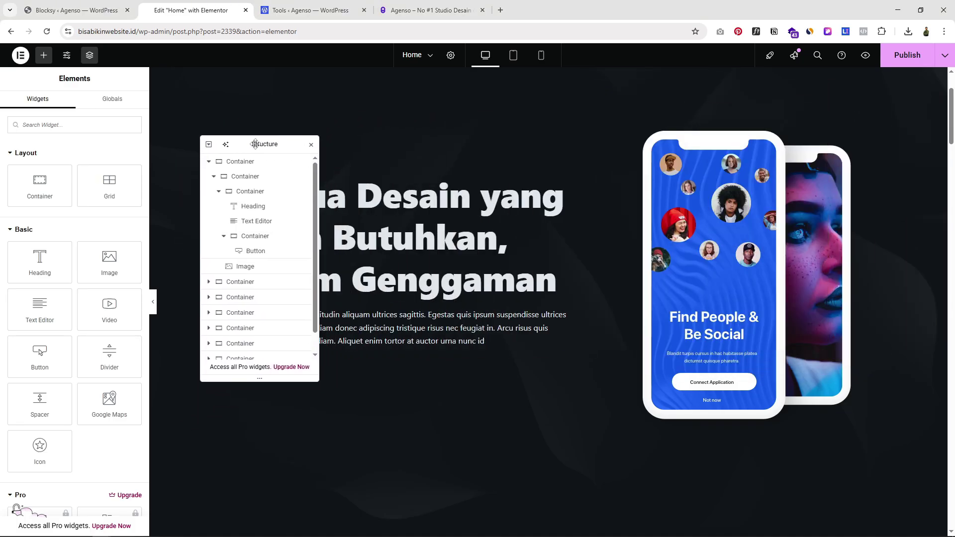
left_click(311, 146)
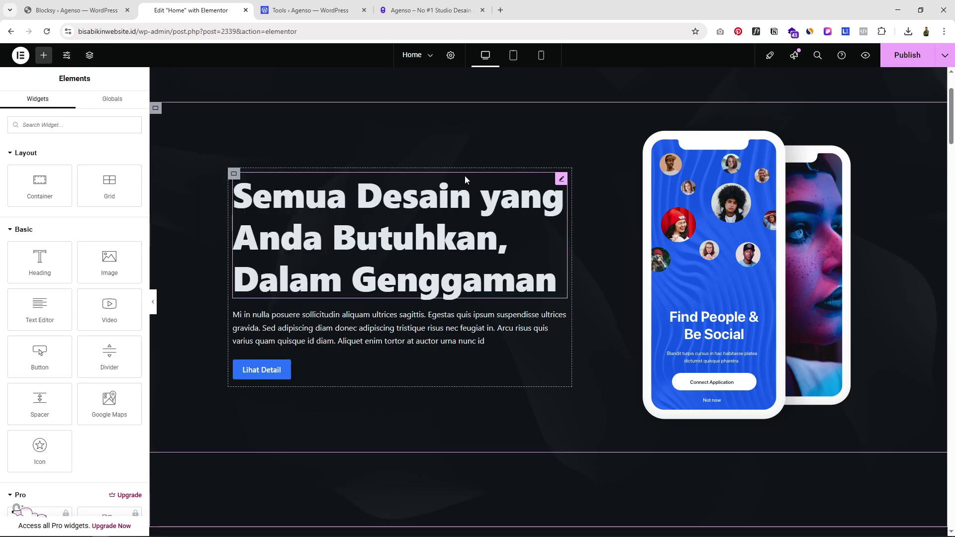
Reopen the Structure panel, move it across the page and close it again
left_click(90, 55)
left_click_drag(238, 138, 347, 149)
left_click(411, 151)
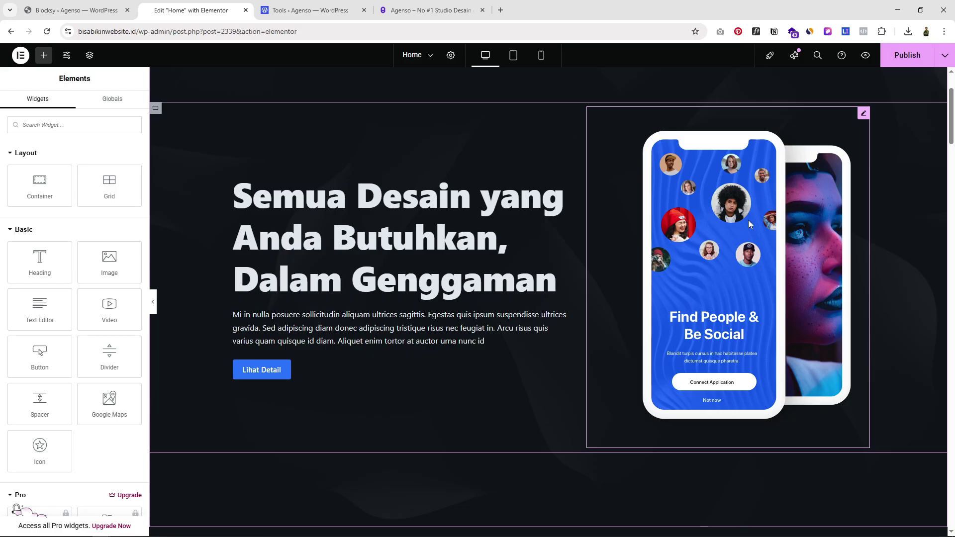
Replace the hero section's phones image with an uploaded file, Group-1-1.webp
left_click(727, 210)
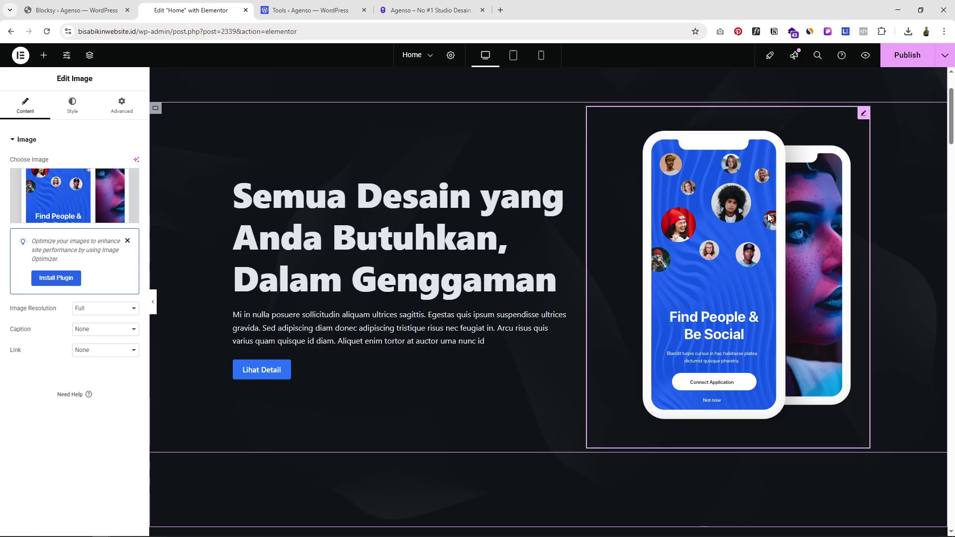
left_click(60, 197)
left_click(141, 95)
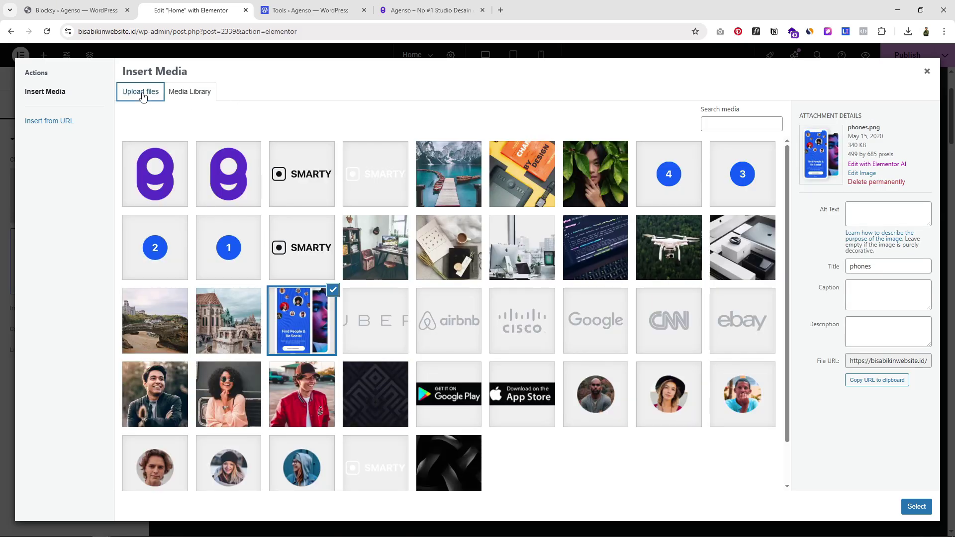
left_click(521, 271)
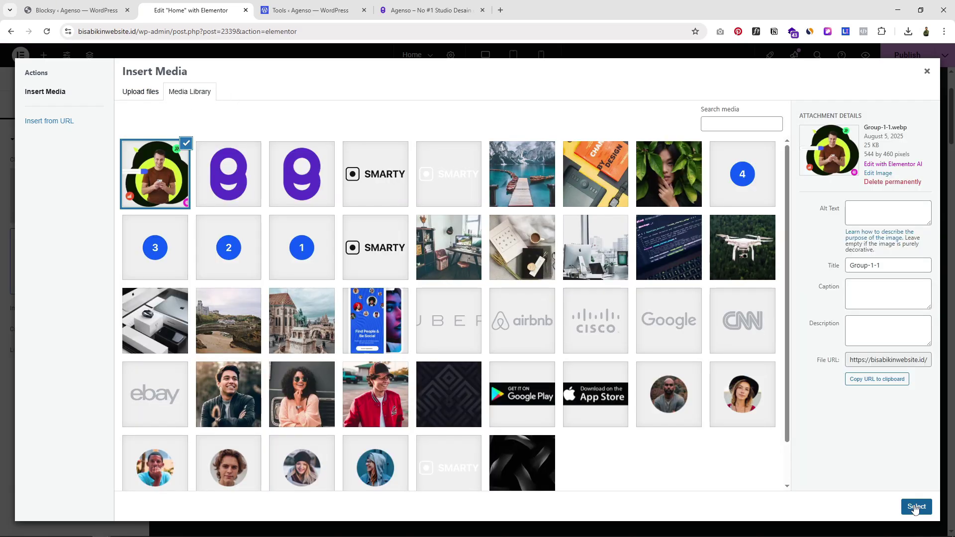
left_click(916, 506)
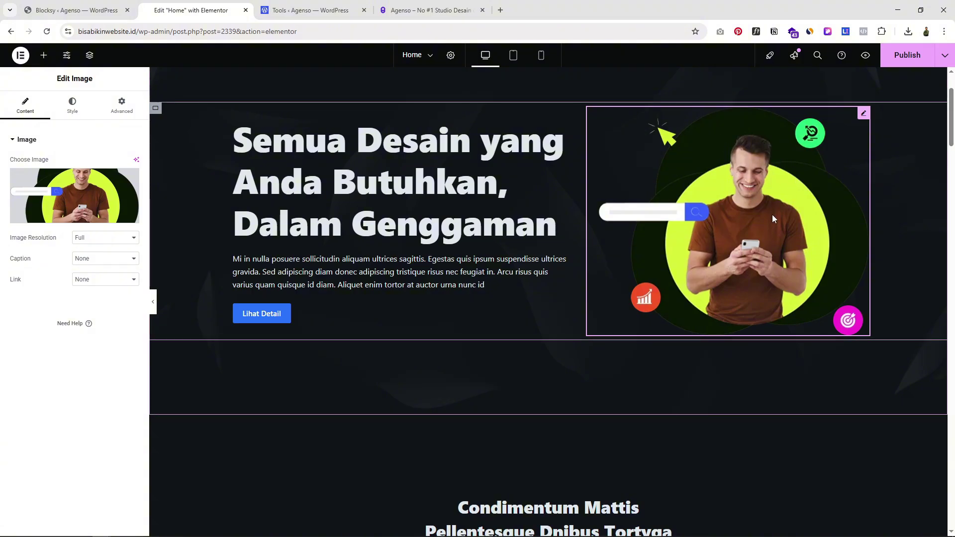
Review the hero section with its new image and publish the home page changes
scroll(772, 218, "up", 2)
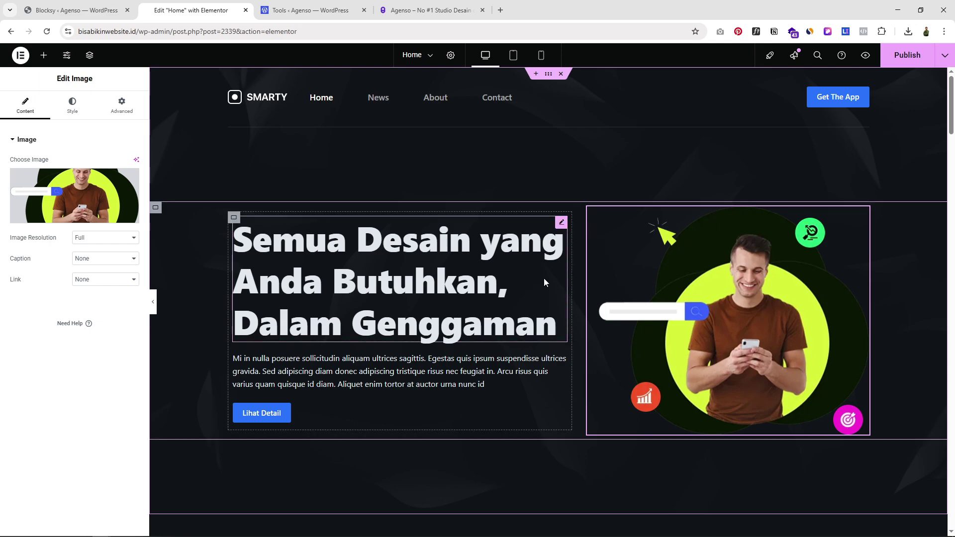
scroll(736, 297, "down", 4)
scroll(736, 298, "down", 4)
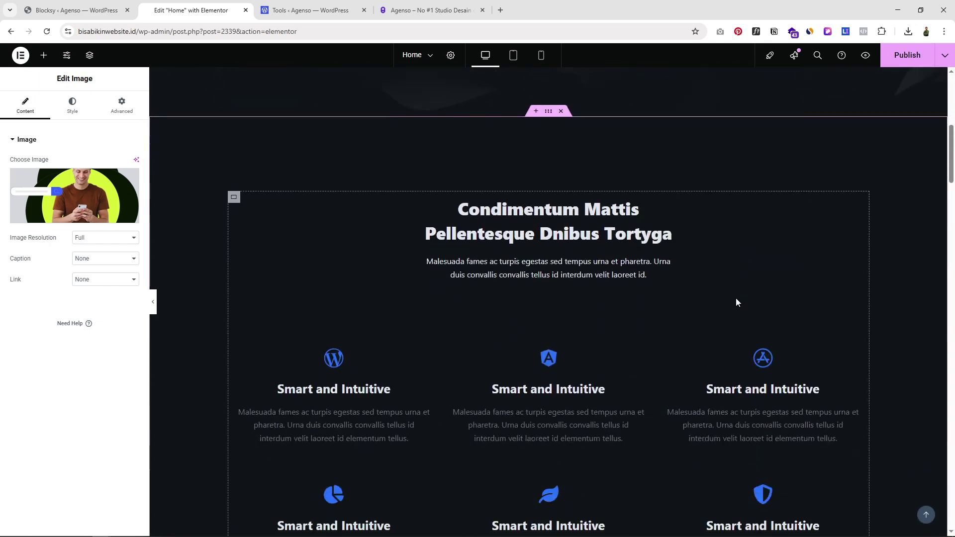
scroll(681, 174, "up", 4)
scroll(746, 189, "down", 4)
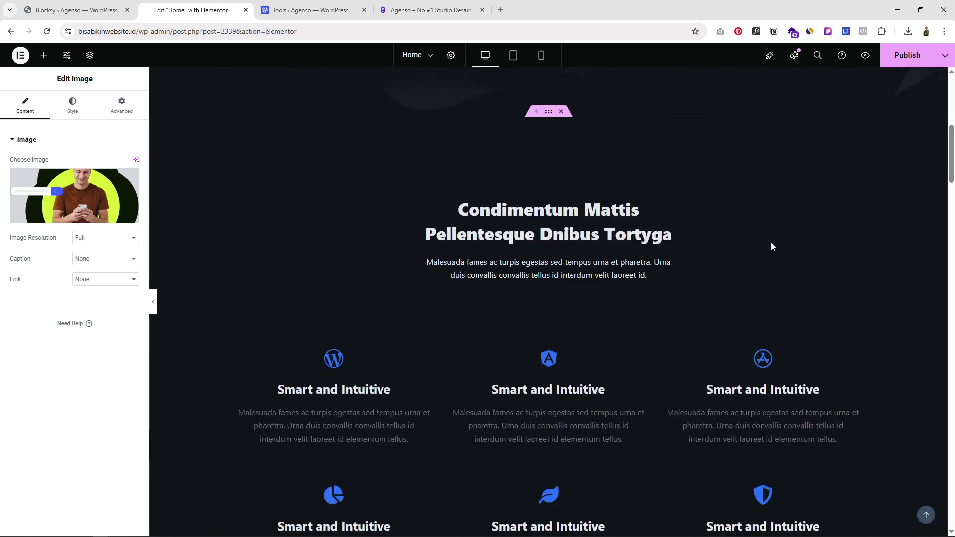
left_click(903, 55)
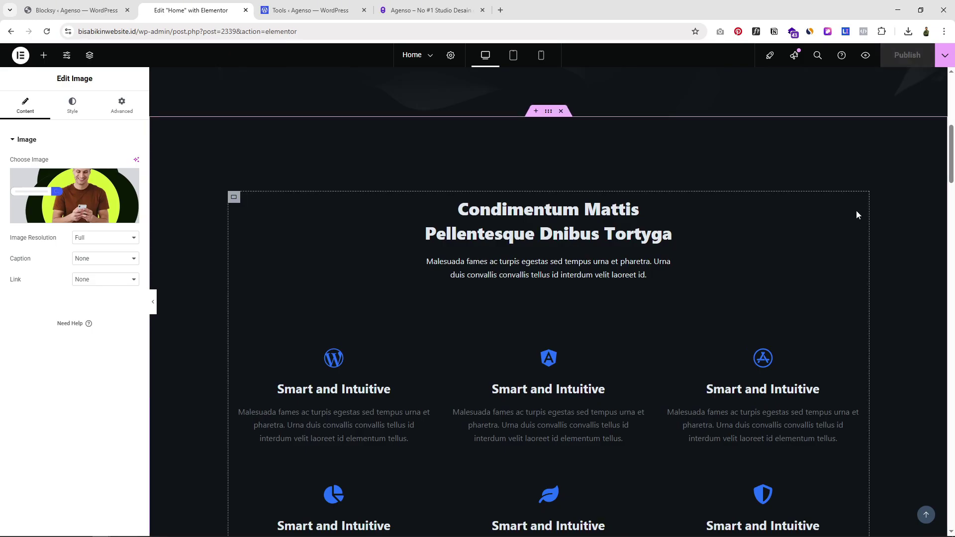
Change the heading above the feature icons to "Solusi Desain Lengkap untuk Brand yang Kuat"
scroll(841, 277, "up", 1)
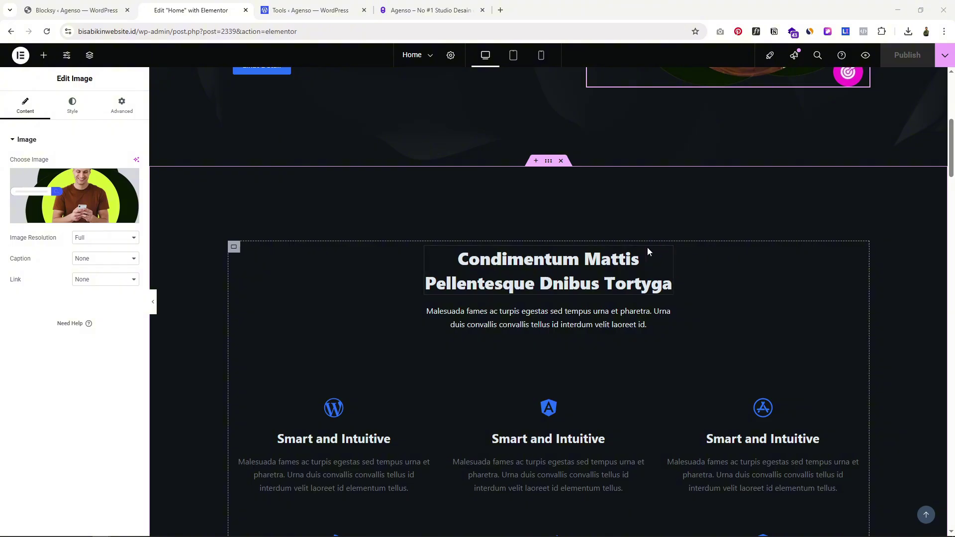
scroll(613, 306, "down", 1)
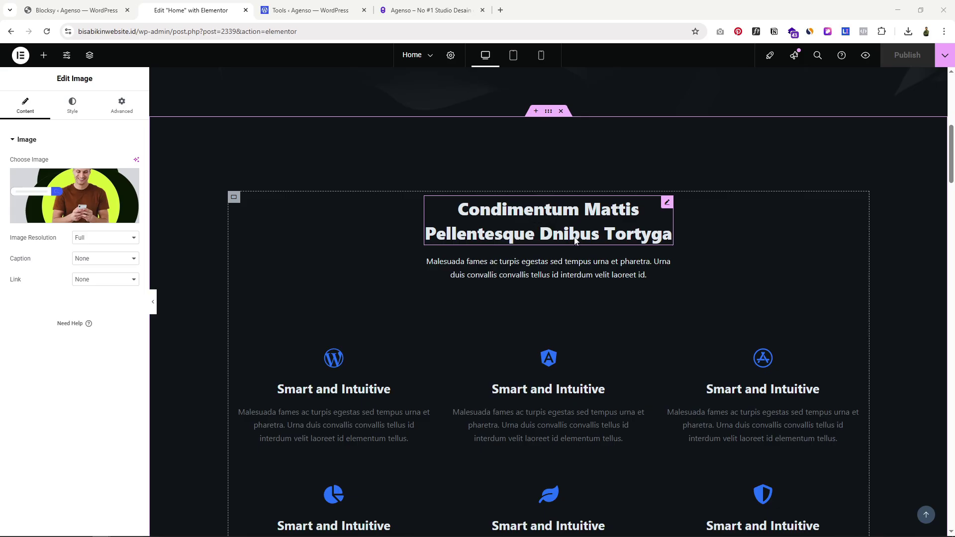
left_click(610, 230)
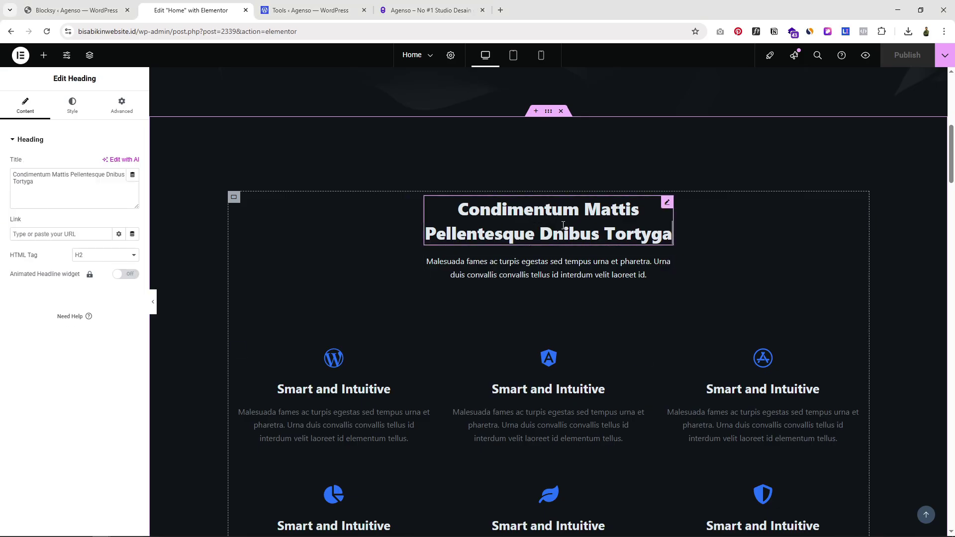
triple_click(62, 180)
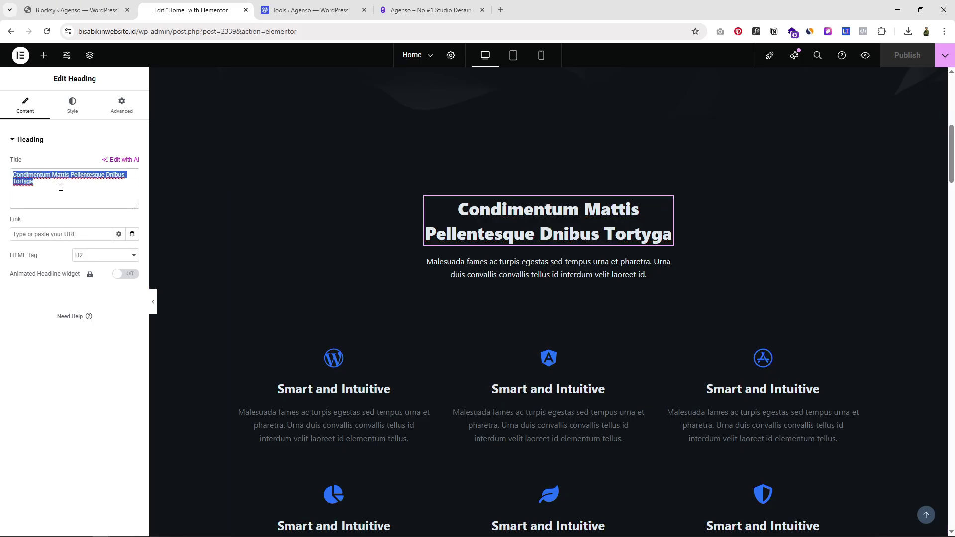
type("Solusi Desain Lengkap untuk Brand yang Kuat")
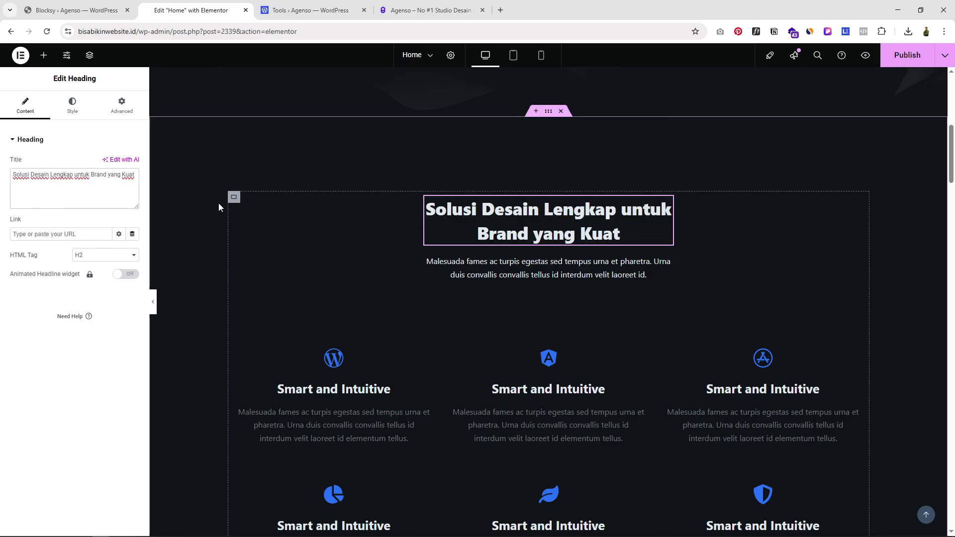
Try #205F8D and #0095FF as the features heading's text colour, and restore its original light colour
left_click(71, 105)
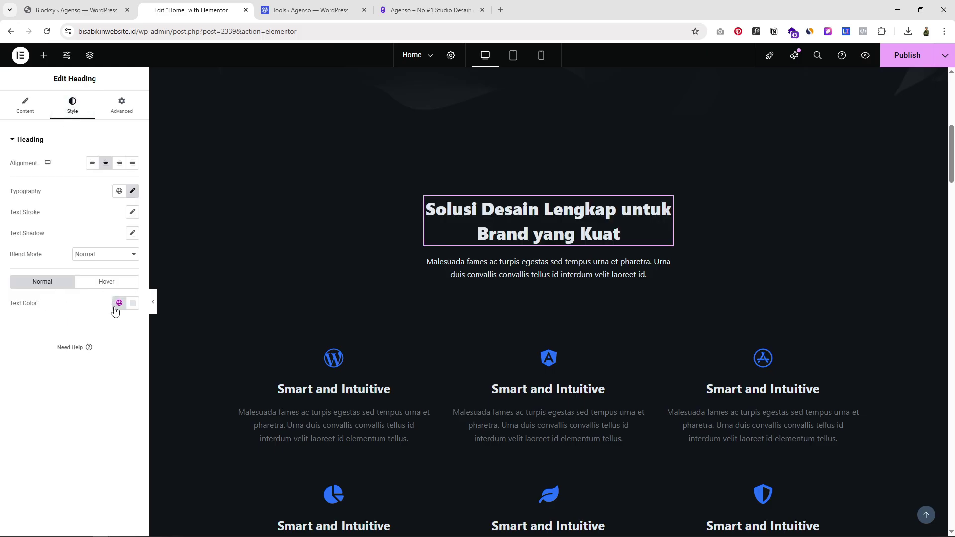
left_click(132, 303)
left_click(164, 375)
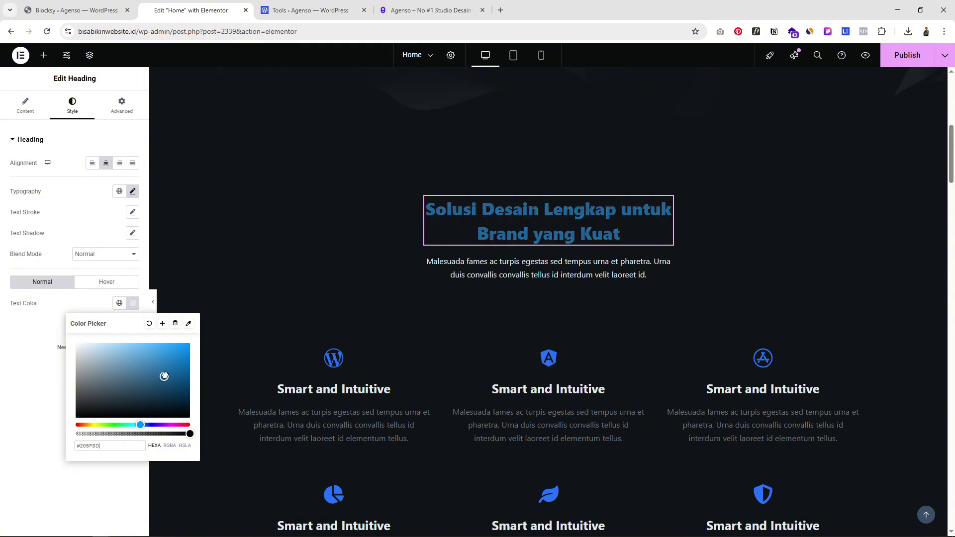
left_click_drag(164, 376, 193, 343)
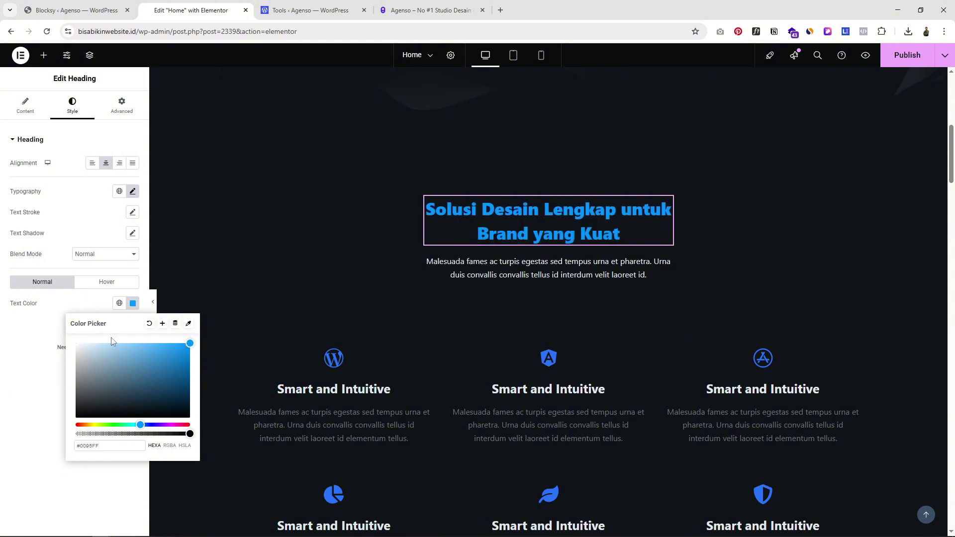
key("BackSpace")
left_click(22, 417)
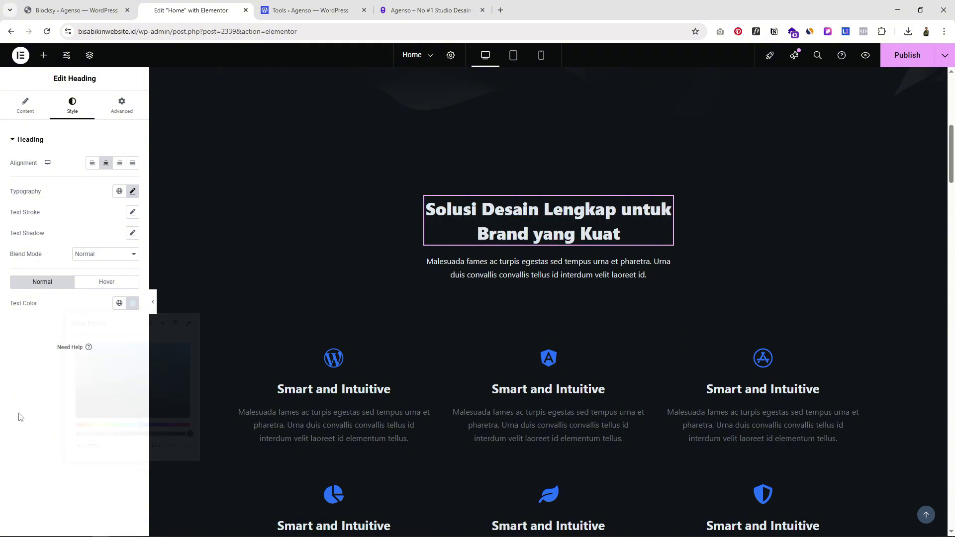
Open the description paragraph below the features heading for editing and select its whole text
left_click(563, 274)
left_click_drag(52, 292, 13, 246)
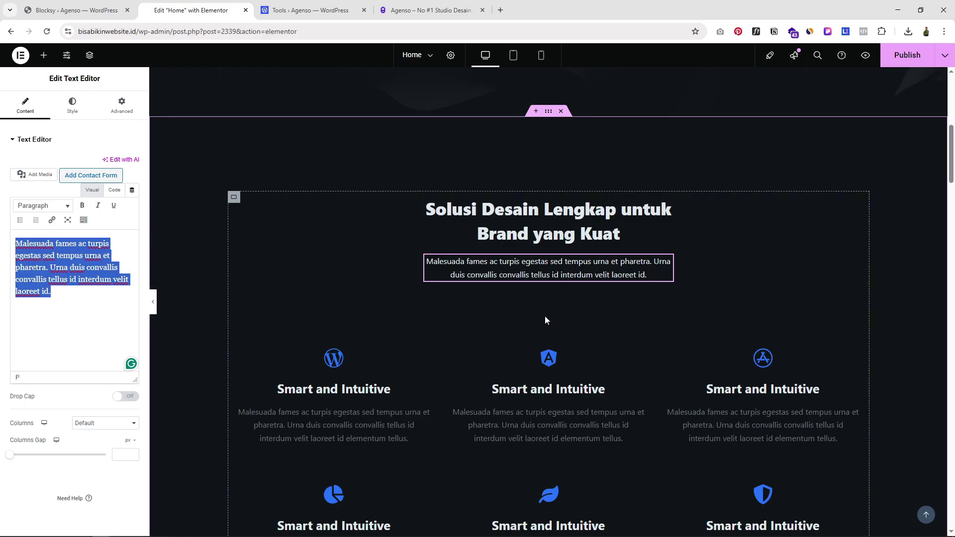
scroll(547, 316, "down", 2)
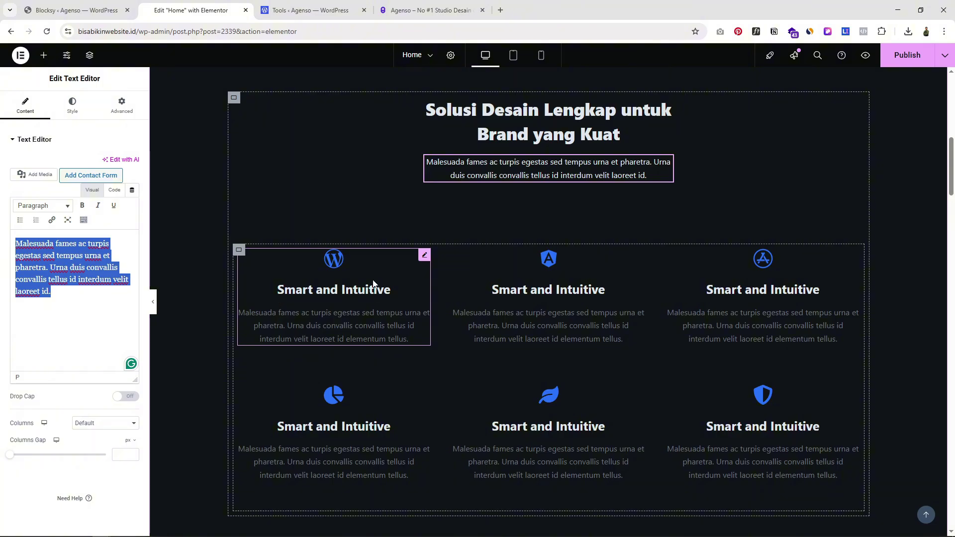
Change the title of the first feature box to "Web Desain" and select its whole description text
left_click(336, 290)
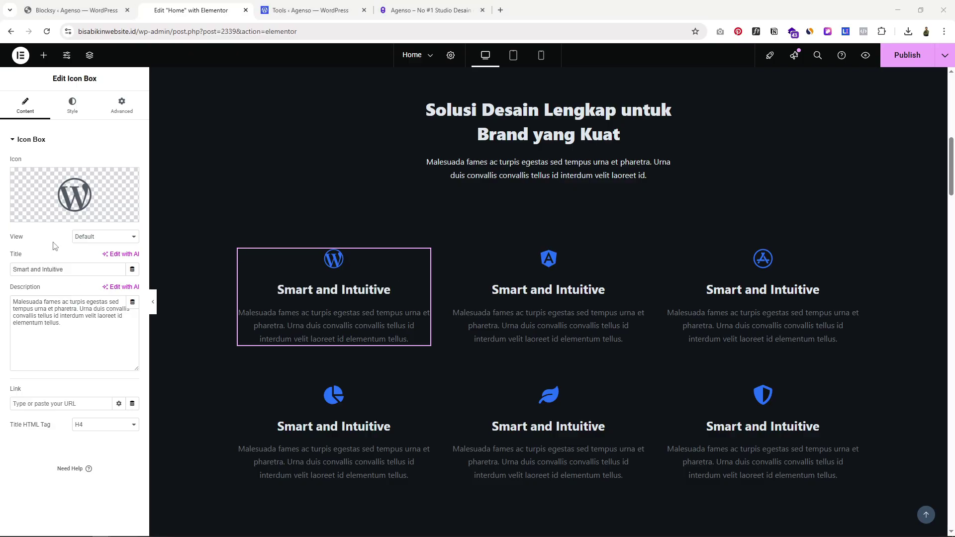
left_click_drag(78, 266, 1, 273)
type("Web Desain")
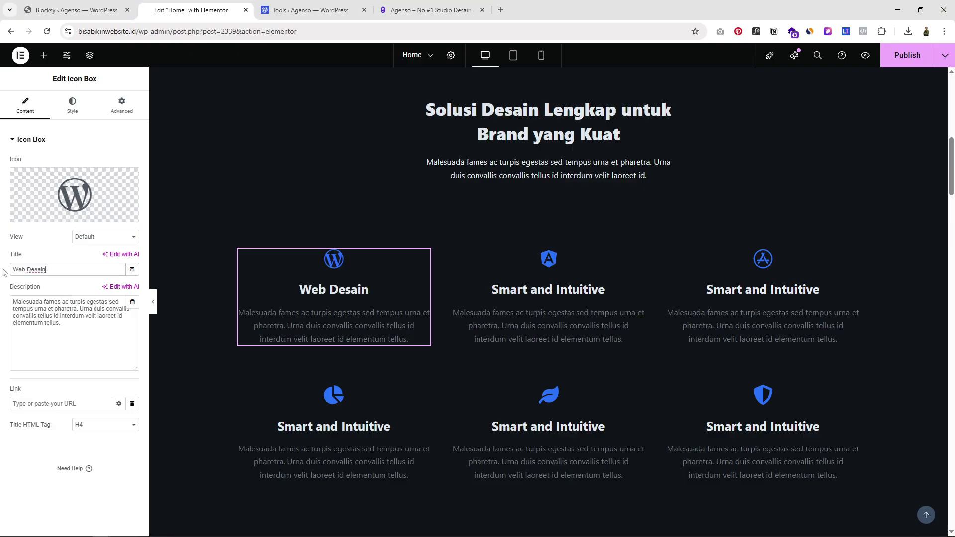
left_click_drag(82, 323, 8, 299)
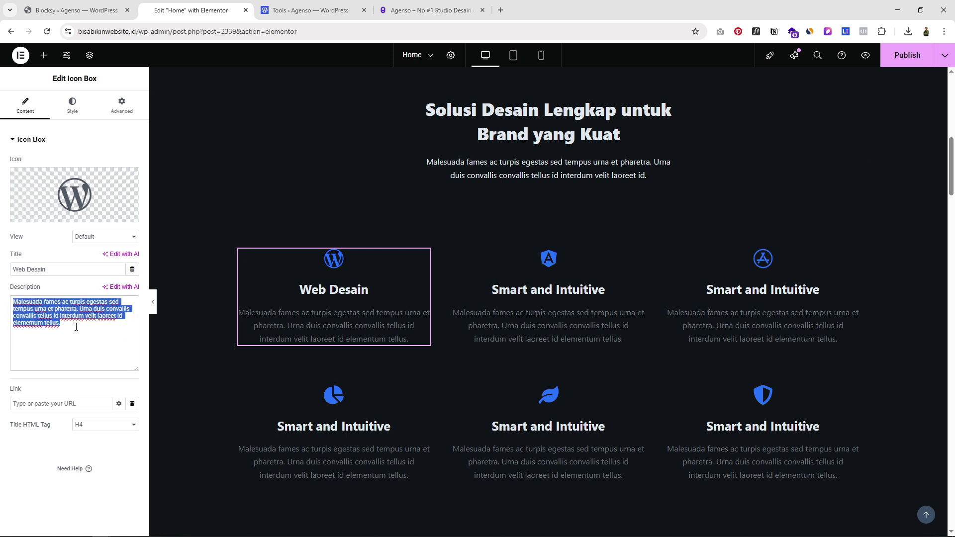
Replace the WordPress icon of the "Web Desain" box with the Weebly icon from the icon library
mouse_move(58, 169)
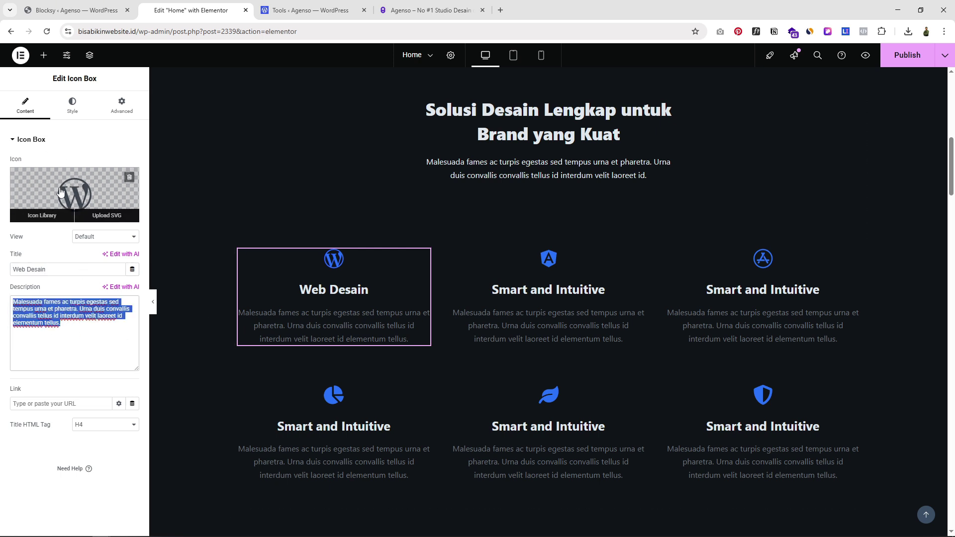
left_click(65, 186)
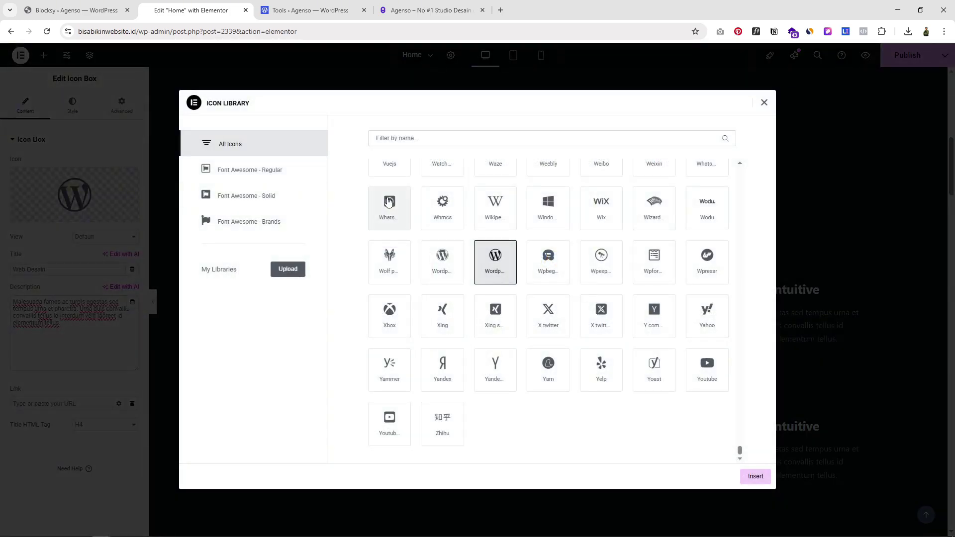
scroll(557, 209, "up", 1)
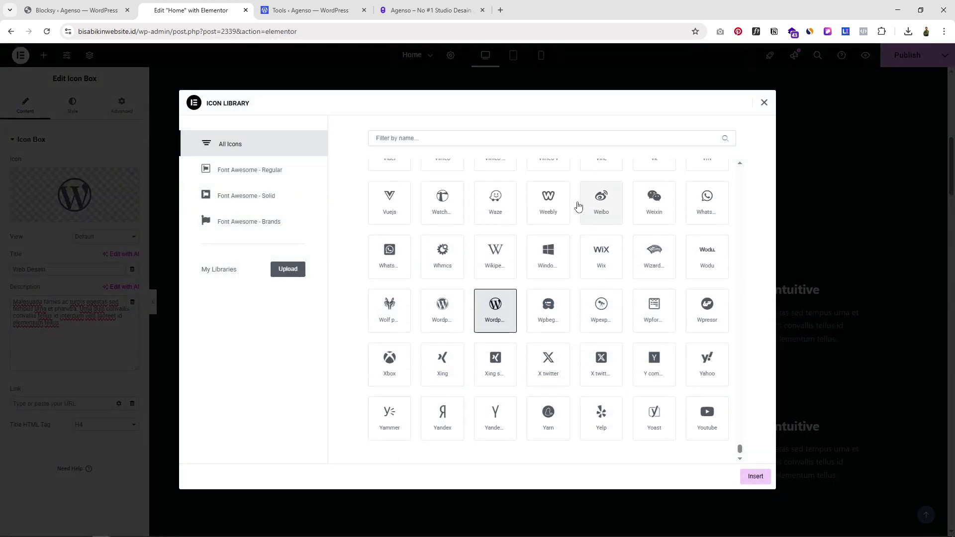
left_click(547, 201)
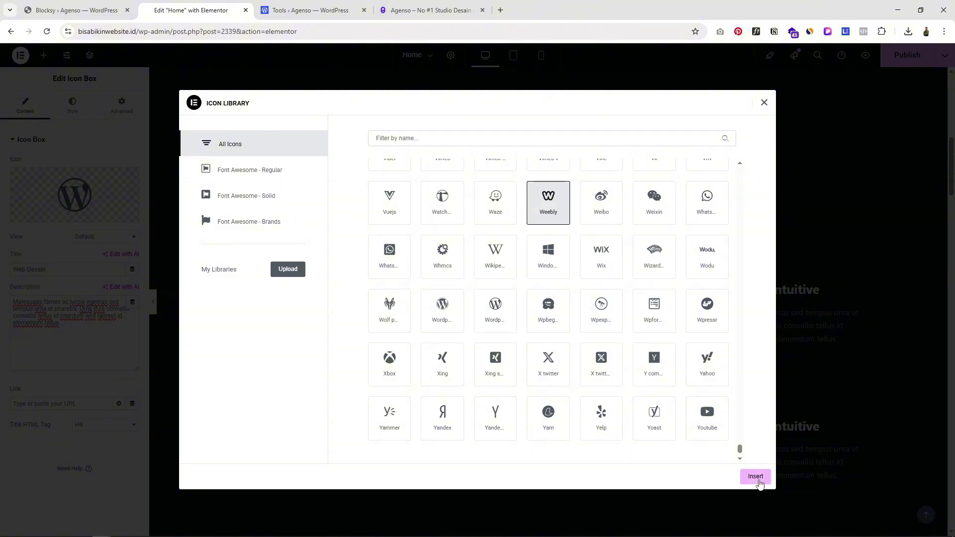
left_click(754, 476)
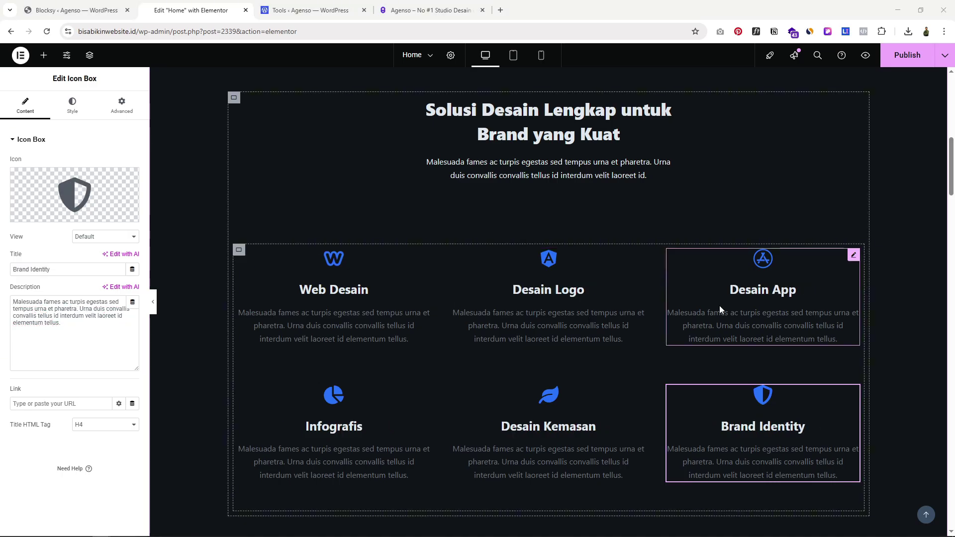
Try placing the icon of the "Web Desain" box to the left of its text
left_click(339, 262)
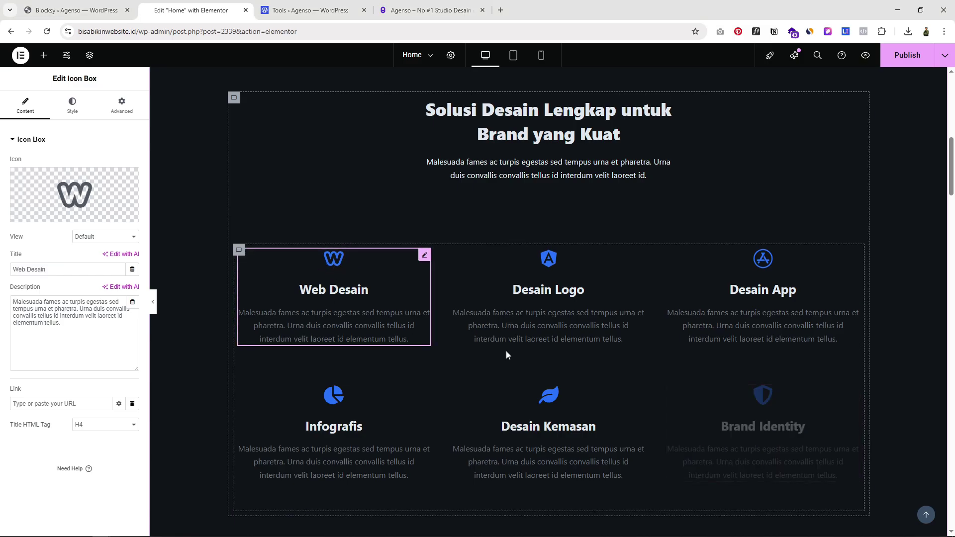
left_click(72, 110)
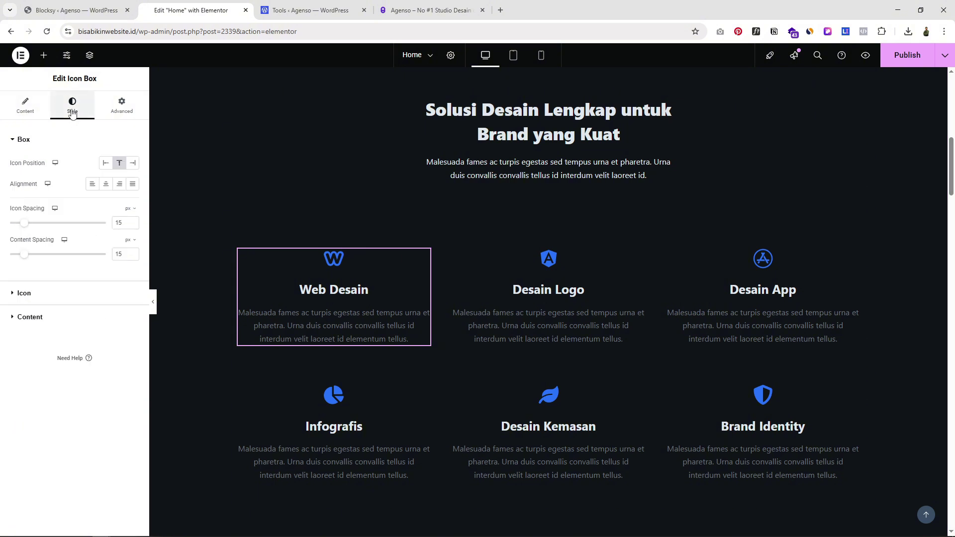
left_click(104, 164)
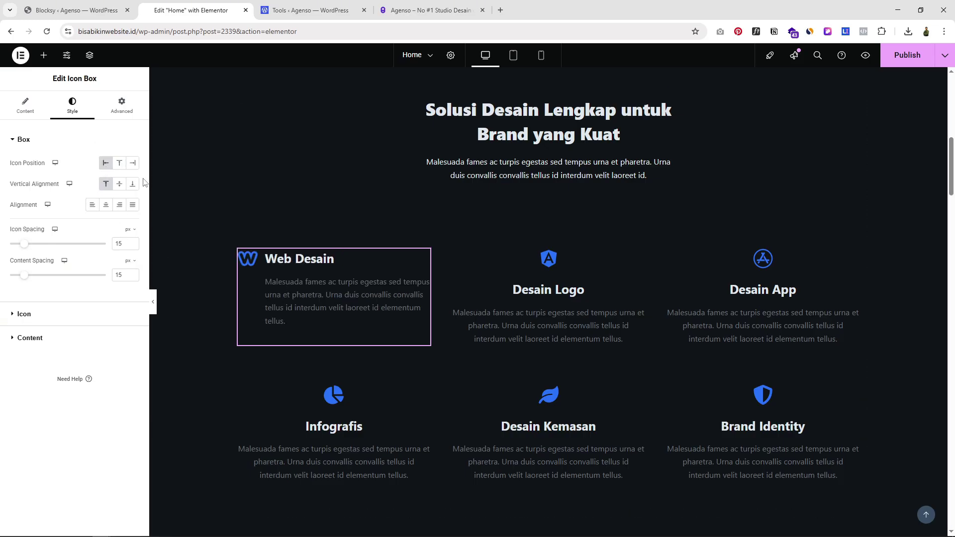
Try #FF0053 as the primary colour of the "Web Desain" icon and undo the colour change
left_click(45, 319)
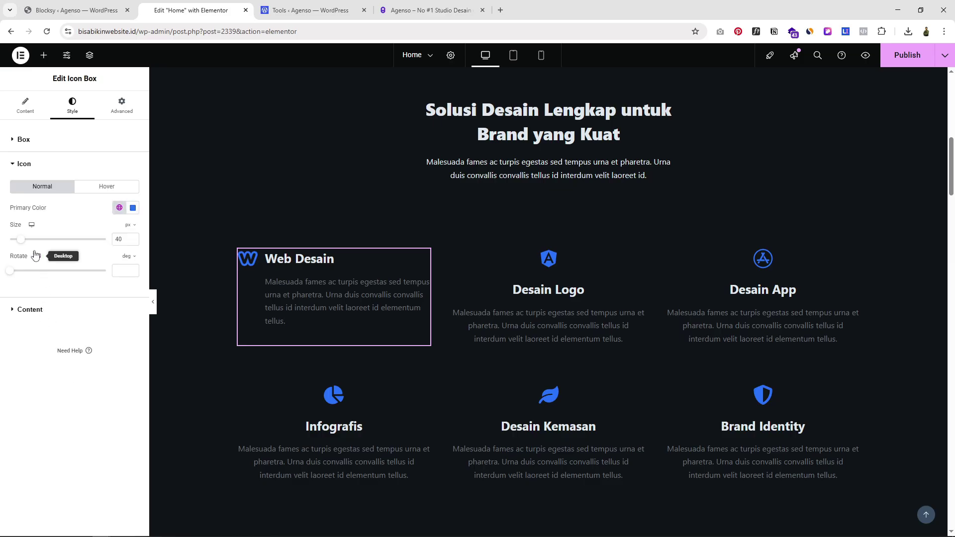
left_click(133, 209)
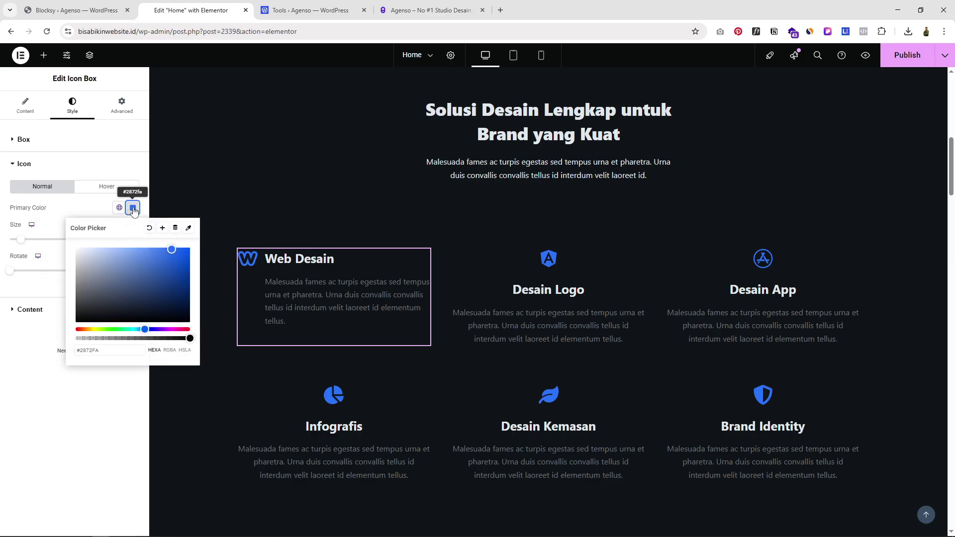
triple_click(118, 346)
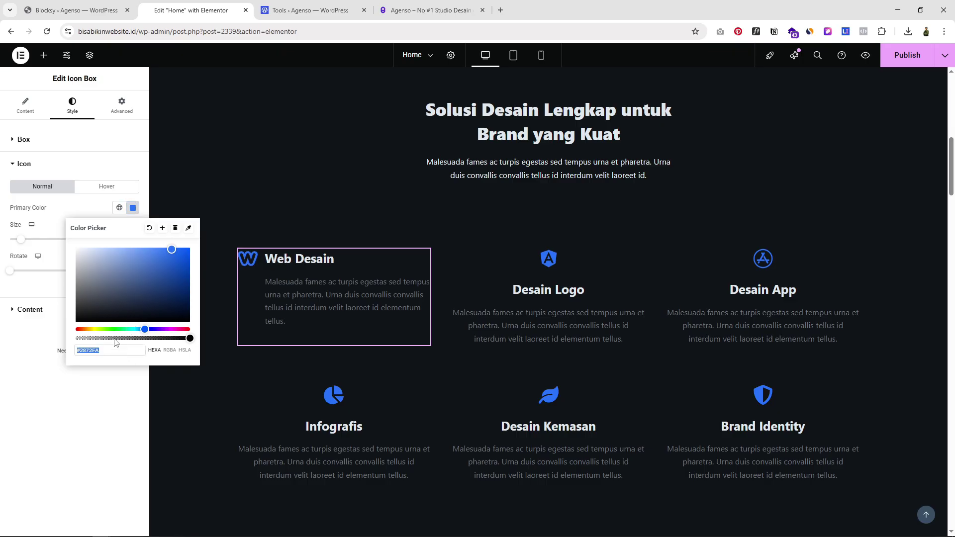
type("#FFFFFF")
left_click_drag(145, 329, 183, 329)
left_click(189, 248)
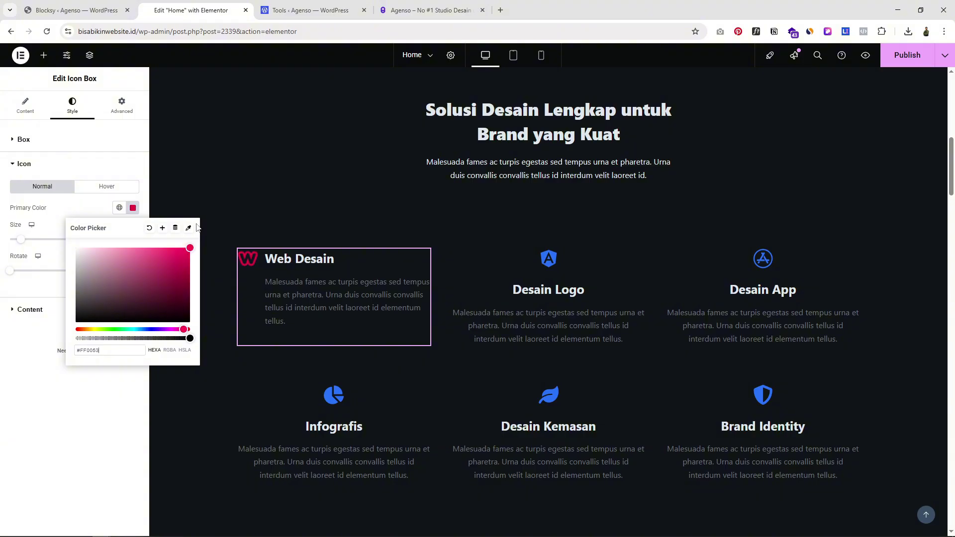
left_click_drag(190, 248, 118, 349)
key("ctrl+z")
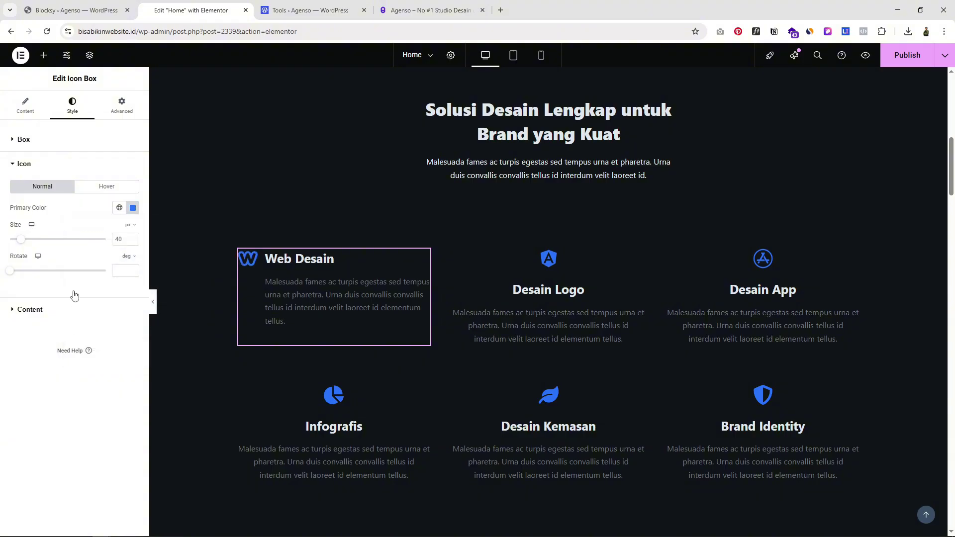
View the text style settings of the "Web Desain" box and restore its icon position to above the title
left_click(52, 312)
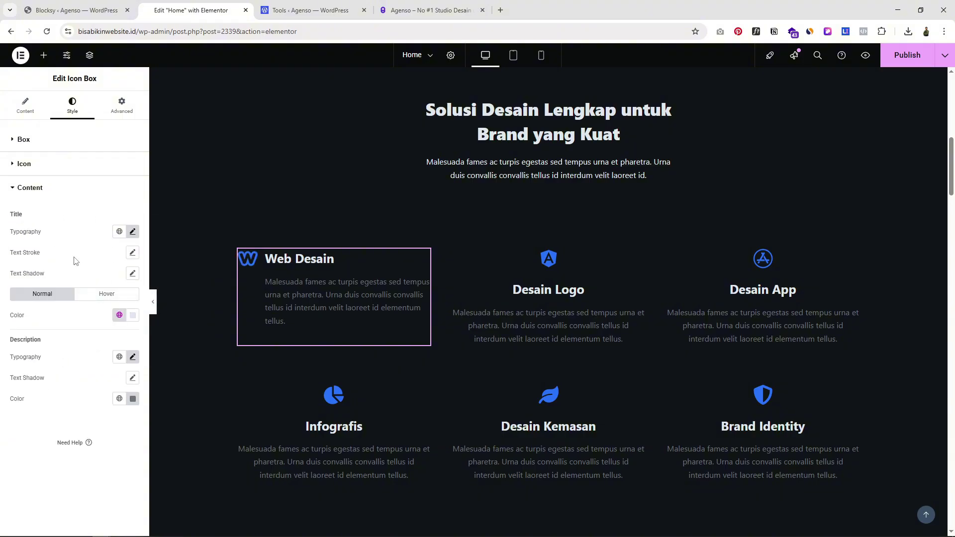
left_click(41, 139)
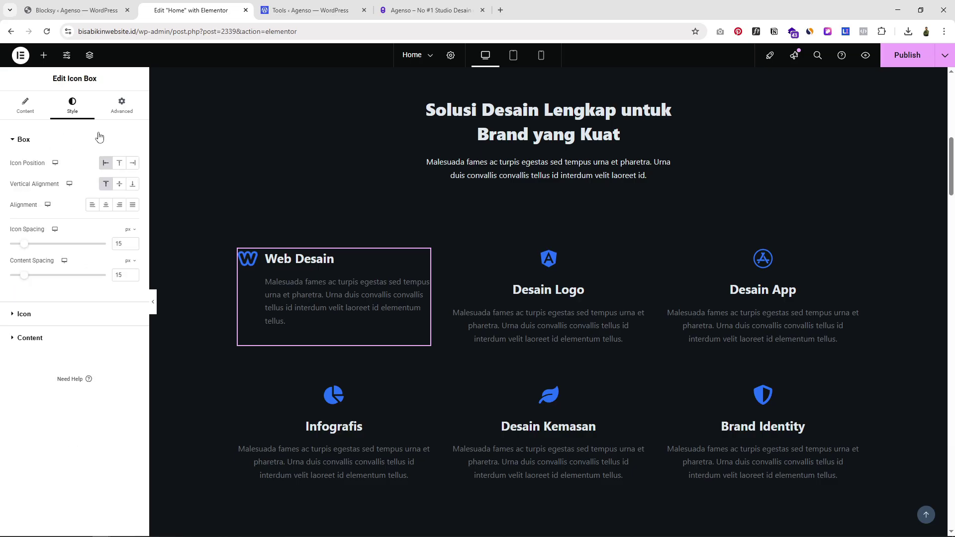
left_click(119, 164)
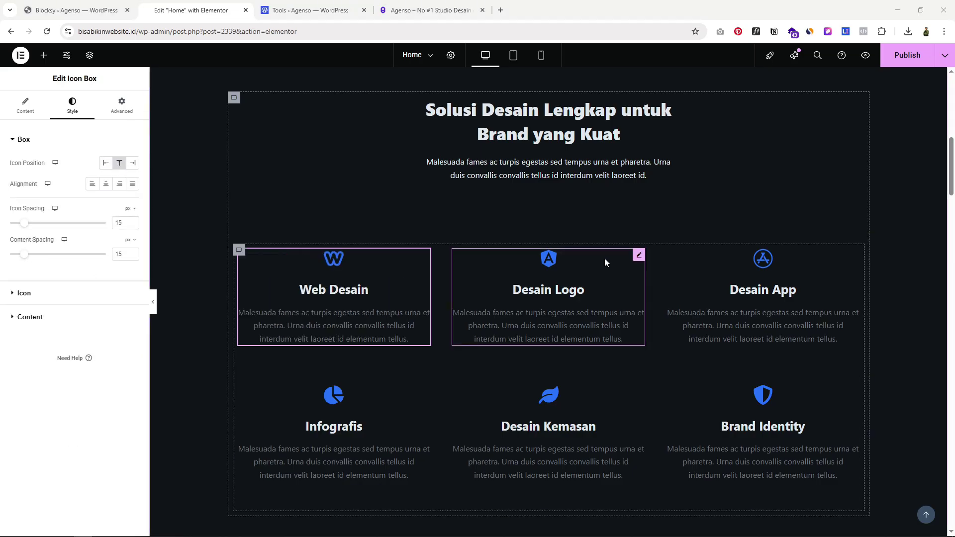
Try #0092FF, #FFFFFF and #5CB6FA as the features section's background colour, and restore #111518
scroll(390, 228, "up", 2)
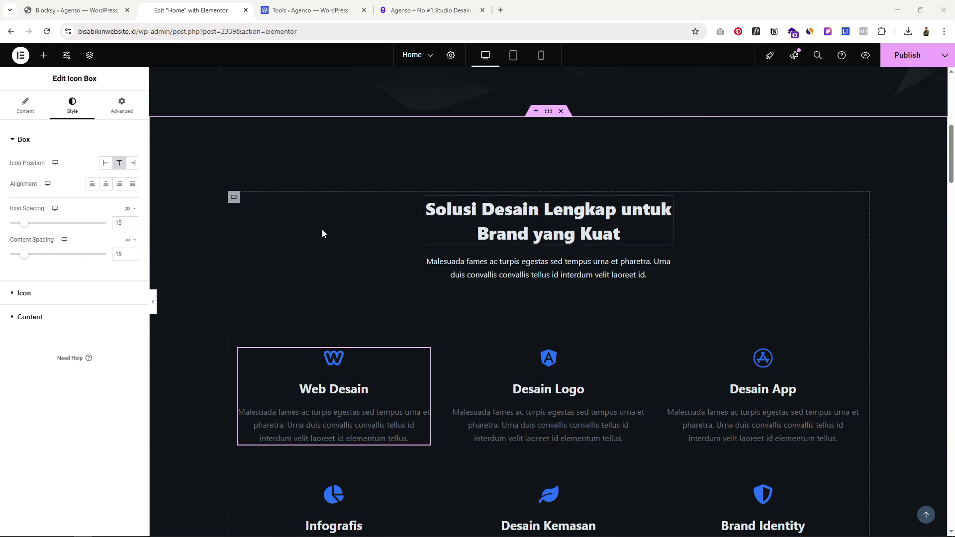
scroll(322, 232, "down", 2)
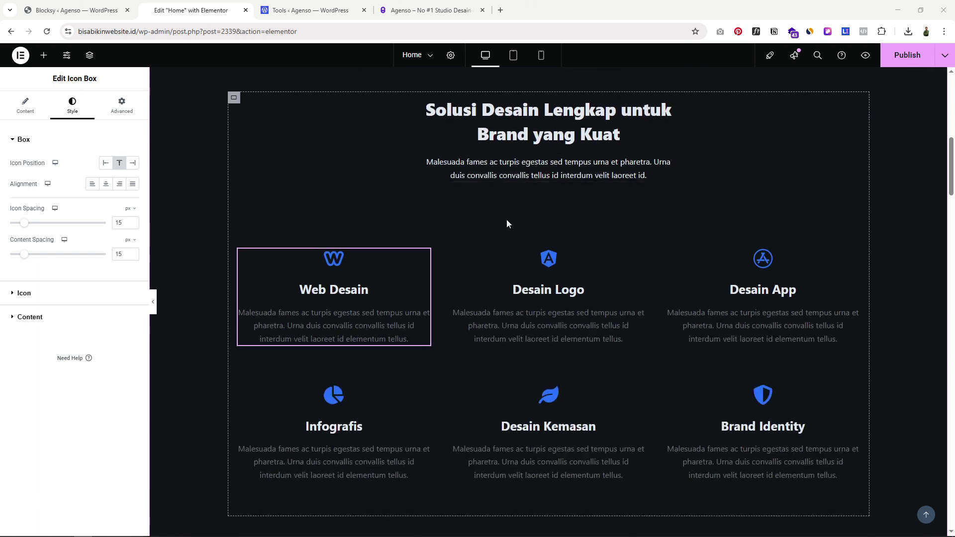
scroll(506, 223, "up", 2)
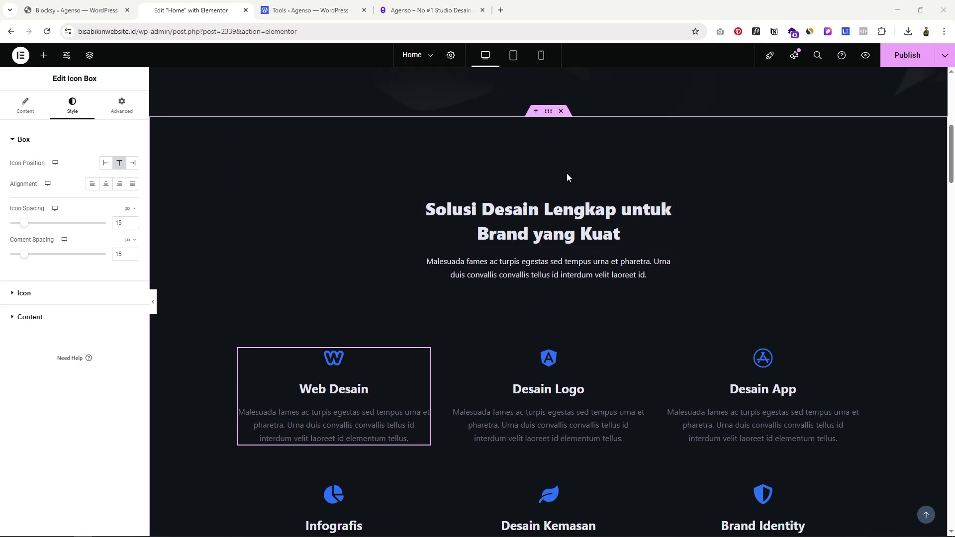
left_click(548, 112)
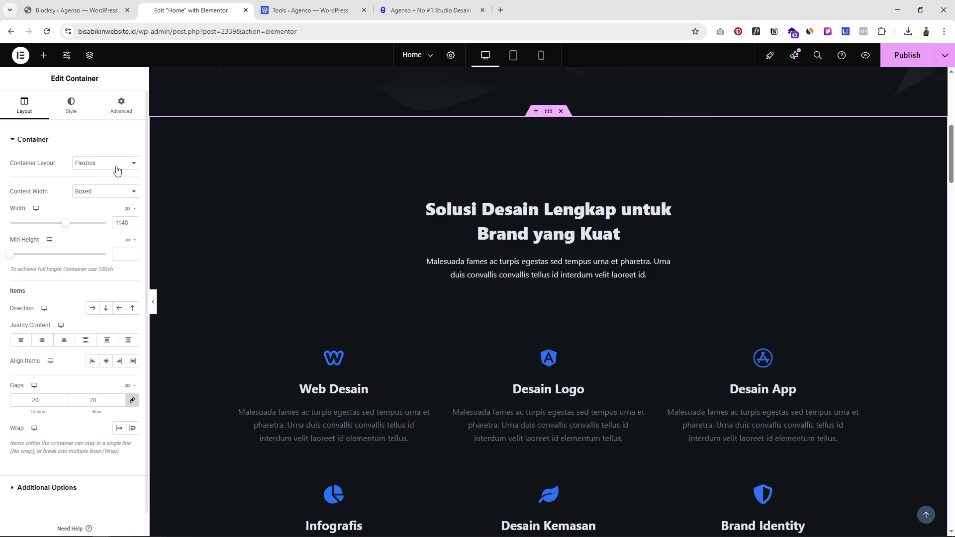
left_click(71, 104)
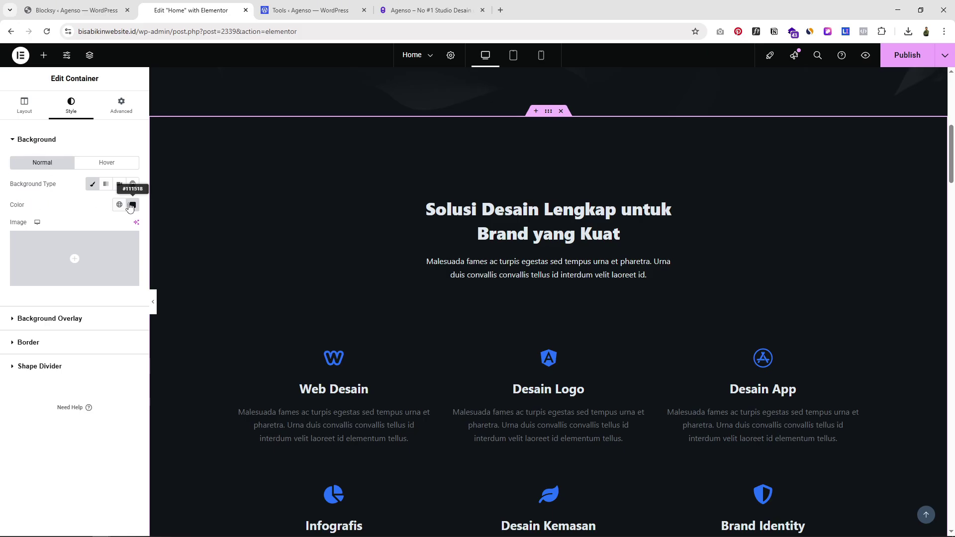
left_click(133, 204)
key("ctrl+c")
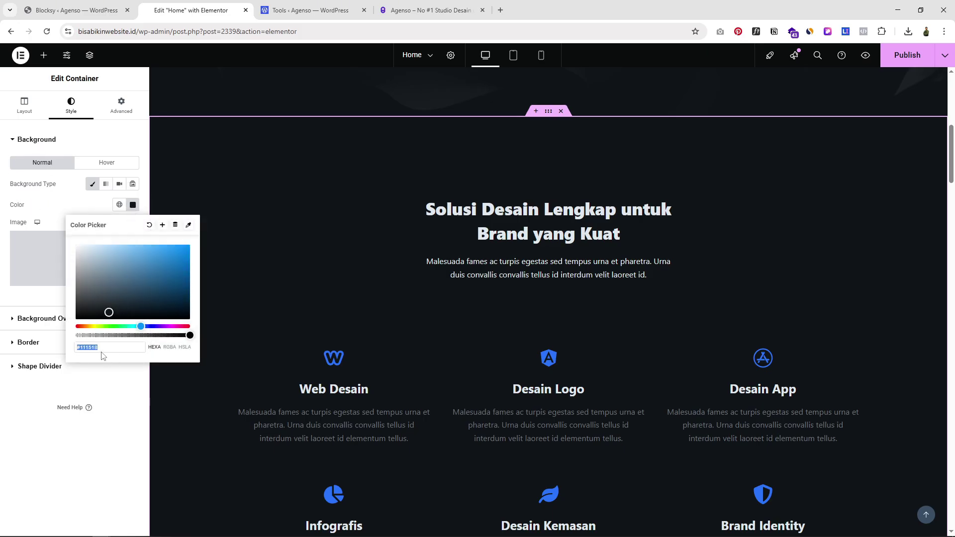
left_click_drag(125, 290, 190, 245)
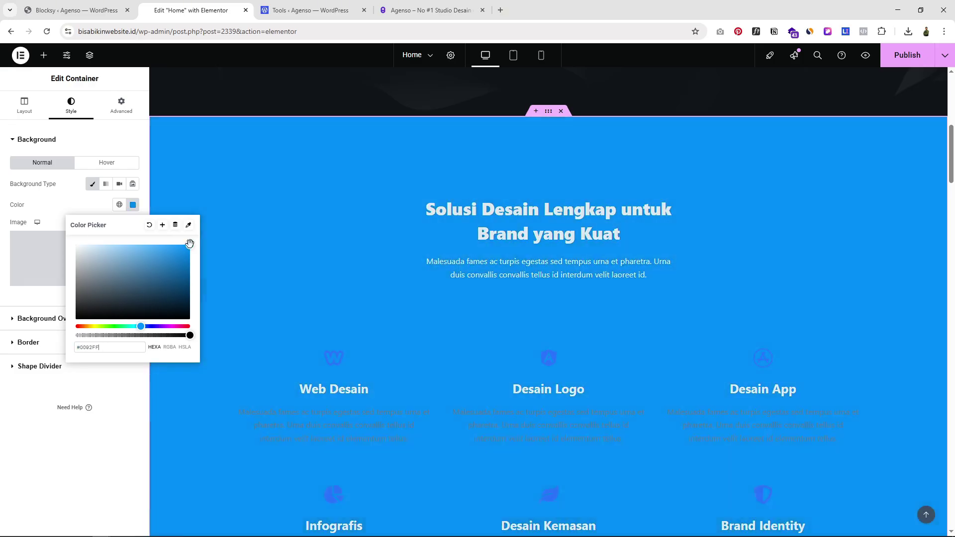
left_click(76, 245)
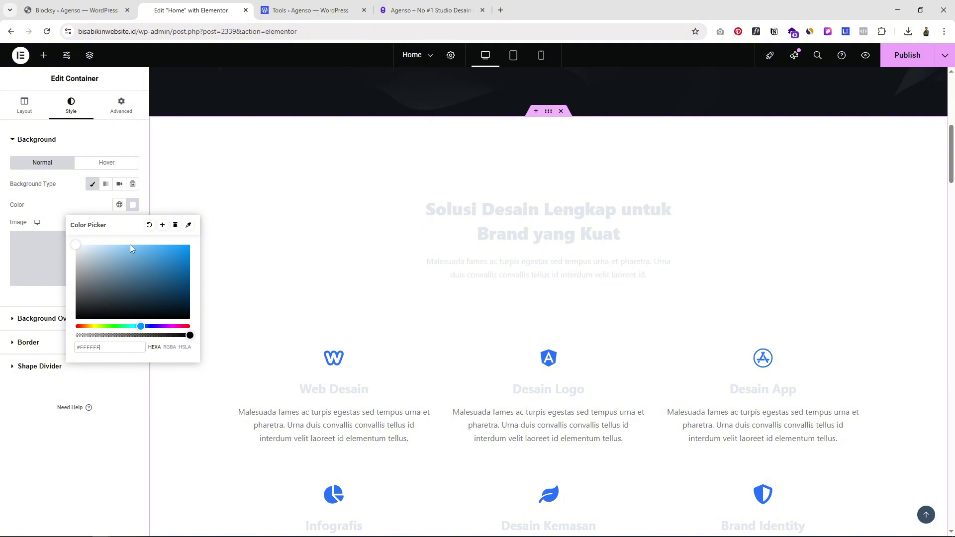
left_click(148, 247)
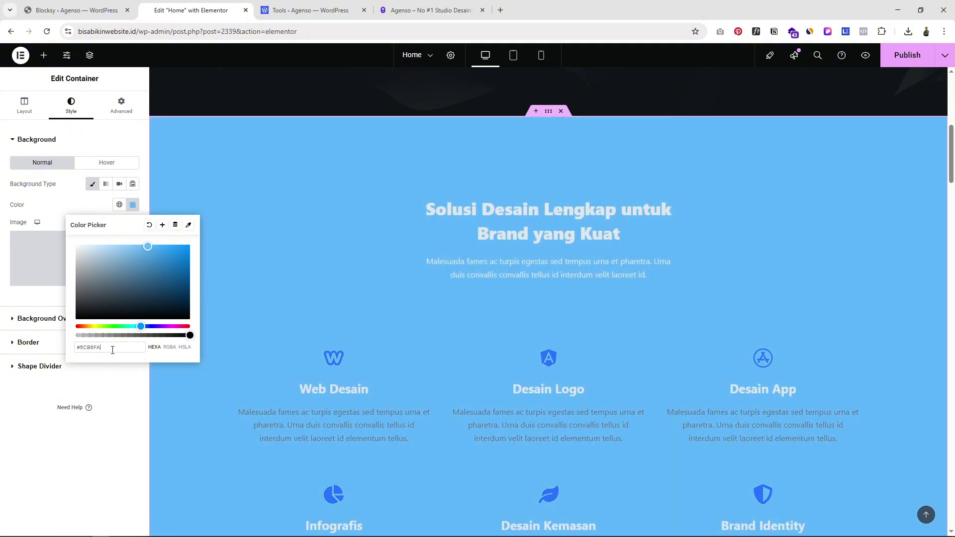
key("ctrl+v")
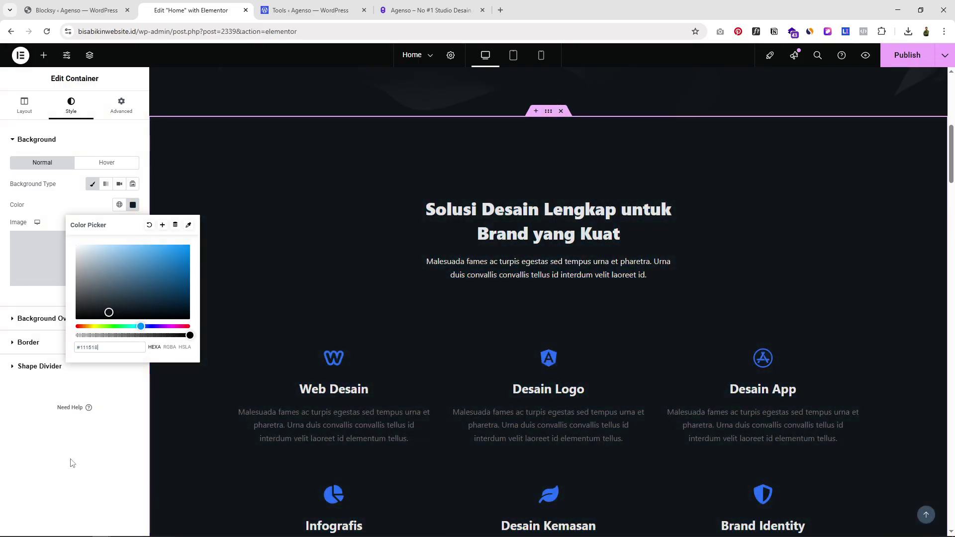
left_click(70, 461)
Review the feature boxes section and publish the home page changes
scroll(826, 294, "down", 2)
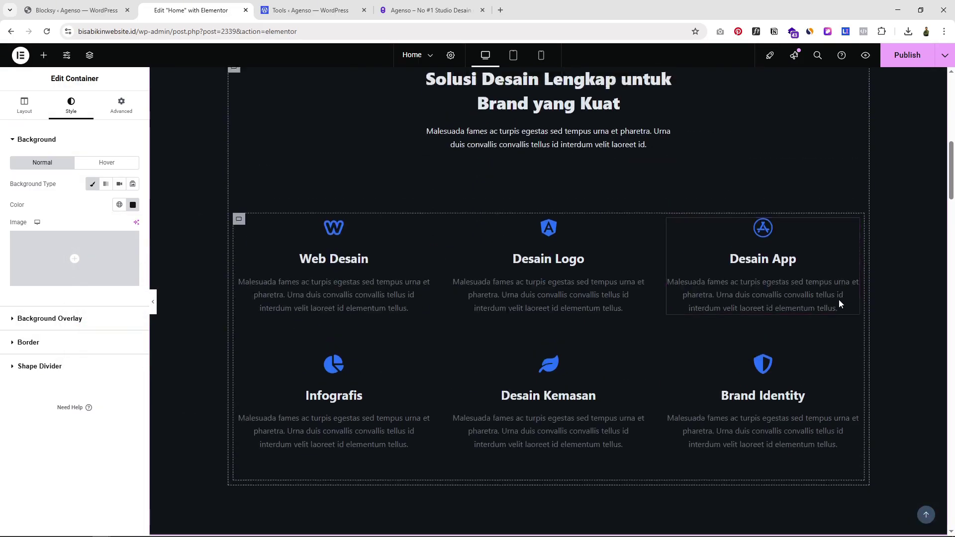
scroll(837, 302, "up", 2)
left_click(895, 61)
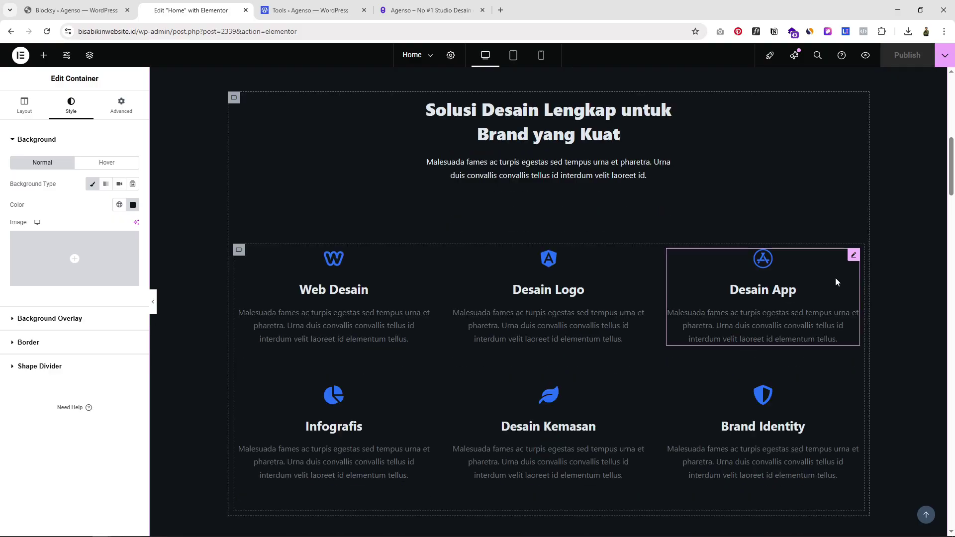
Change the "How The App Works" heading to "Alur Pemesanan"
scroll(838, 309, "down", 6)
scroll(836, 306, "down", 3)
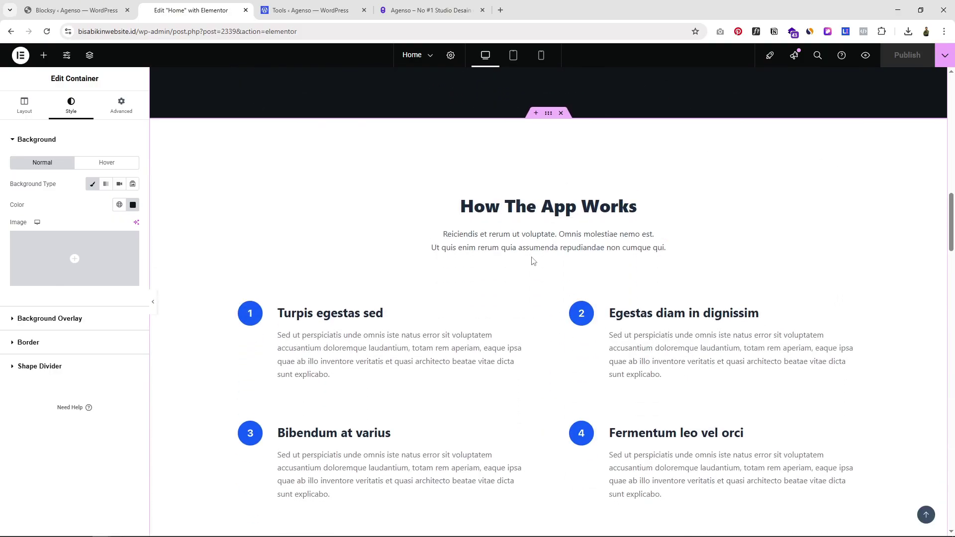
scroll(532, 258, "down", 2)
scroll(528, 253, "up", 1)
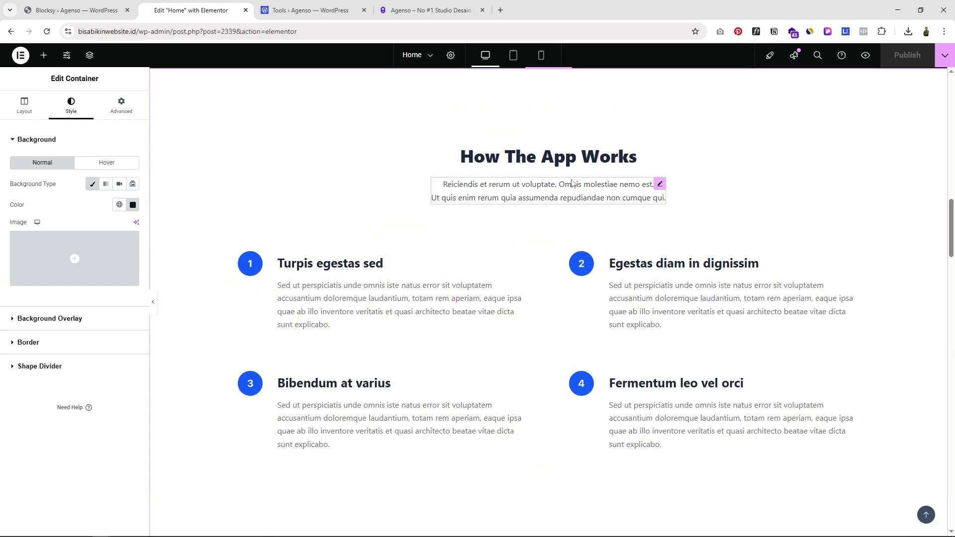
scroll(572, 184, "up", 1)
left_click(530, 201)
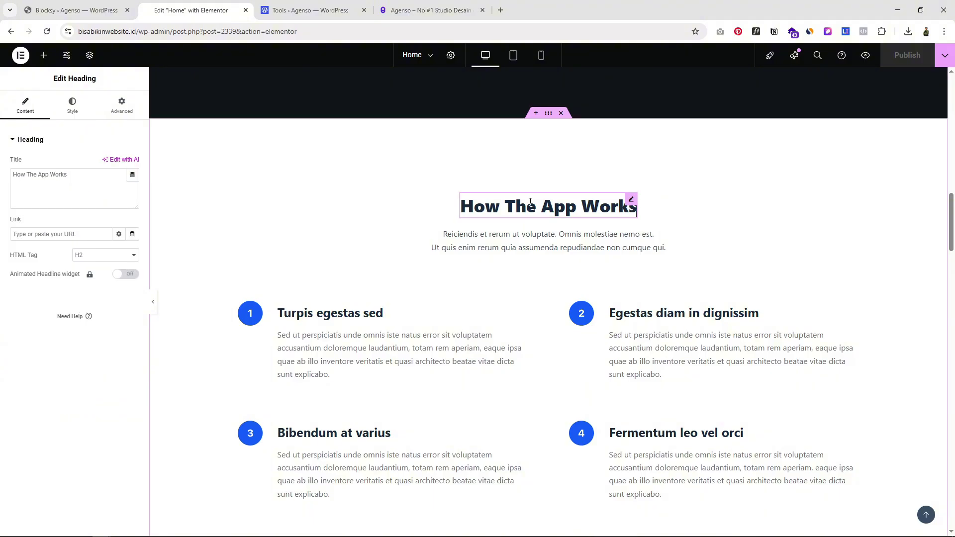
left_click_drag(68, 174, 14, 179)
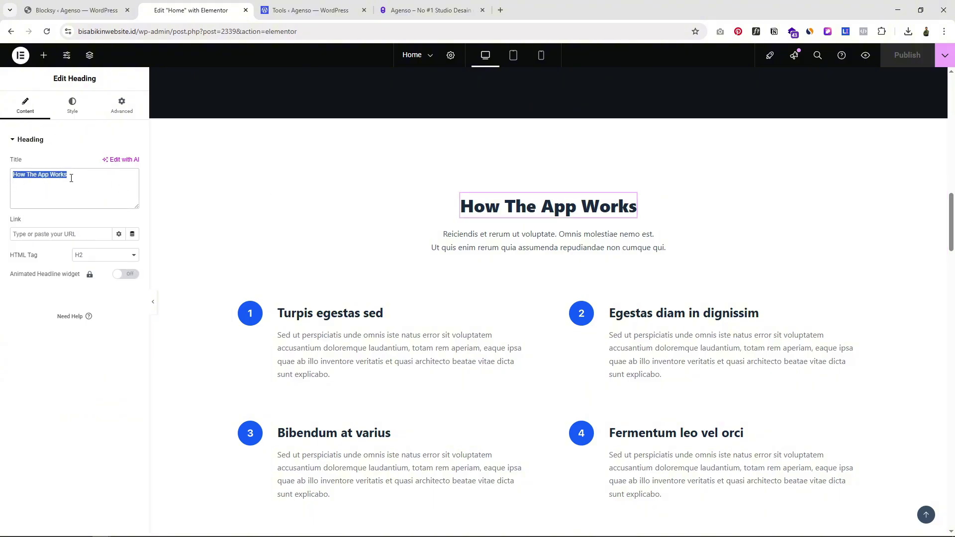
type("Alur Pemesanan")
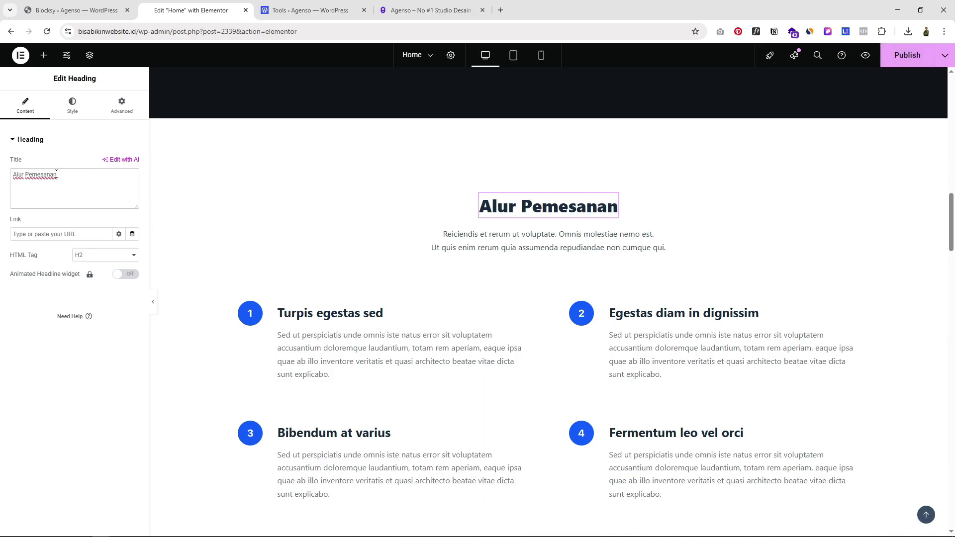
Delete the description paragraph below the "Alur Pemesanan" heading
left_click(473, 242)
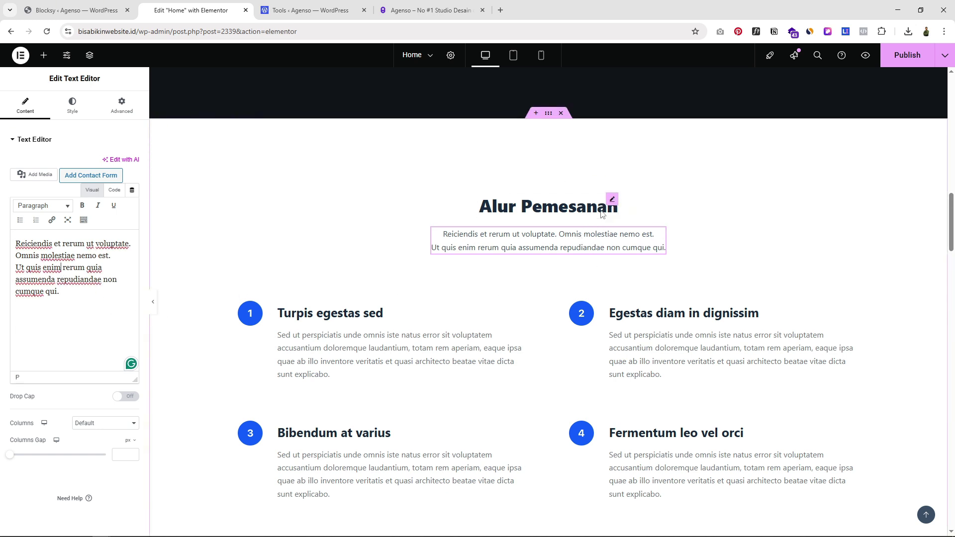
right_click(586, 238)
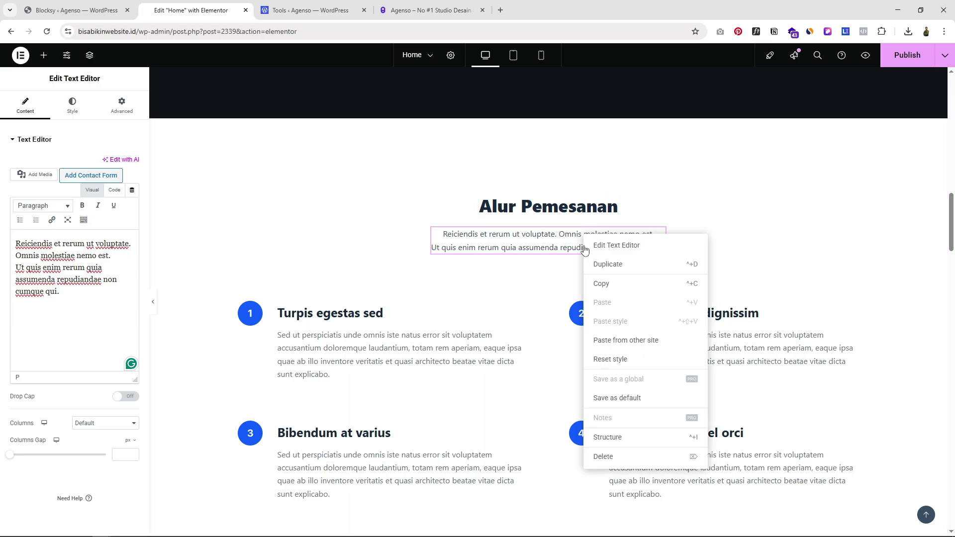
left_click(608, 455)
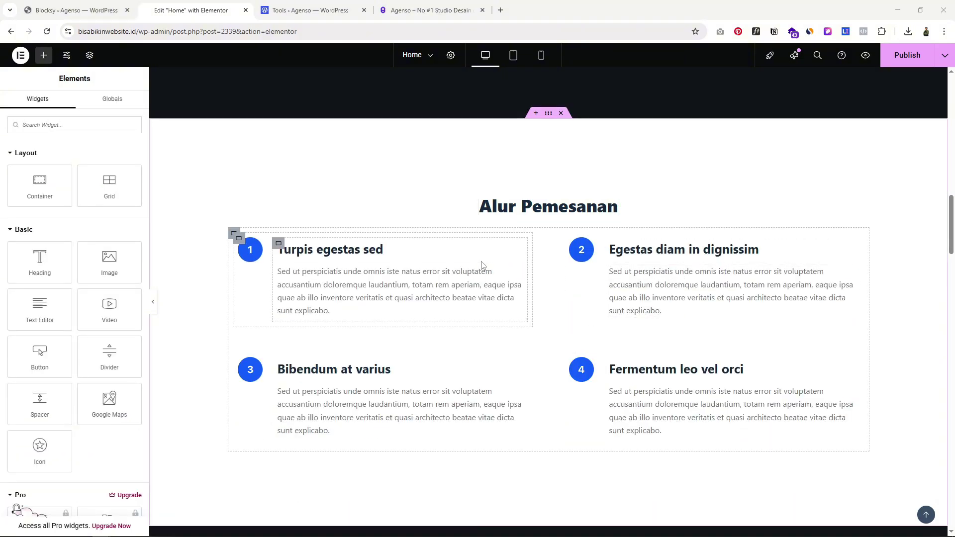
Retitle the first three numbered steps as "Pilih Paket Langganan", "Kirim Request" and "Desain & Revisi"
left_click(352, 247)
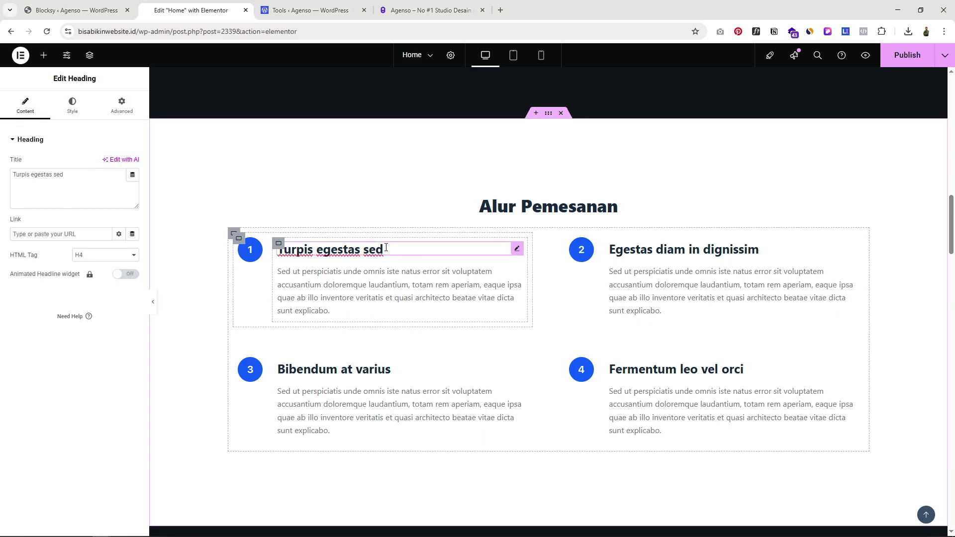
left_click(67, 180)
key("ctrl+a")
type("Pilih Paket Langganan")
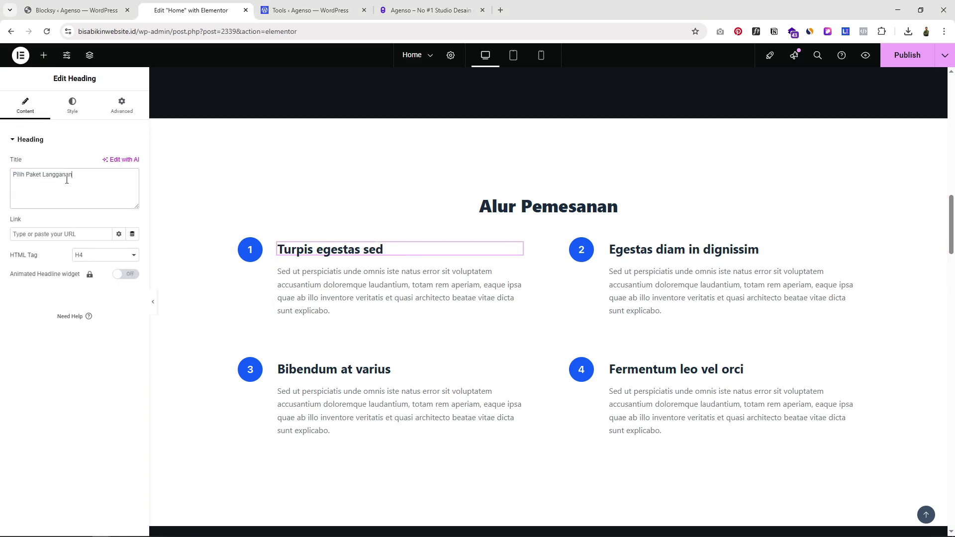
left_click(683, 249)
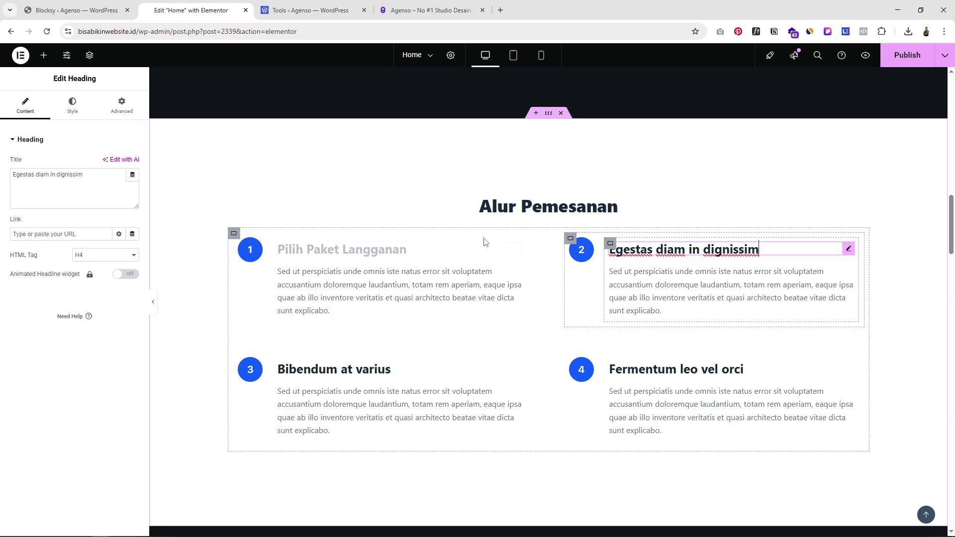
left_click(55, 194)
key("ctrl+a")
type("Kirim Request")
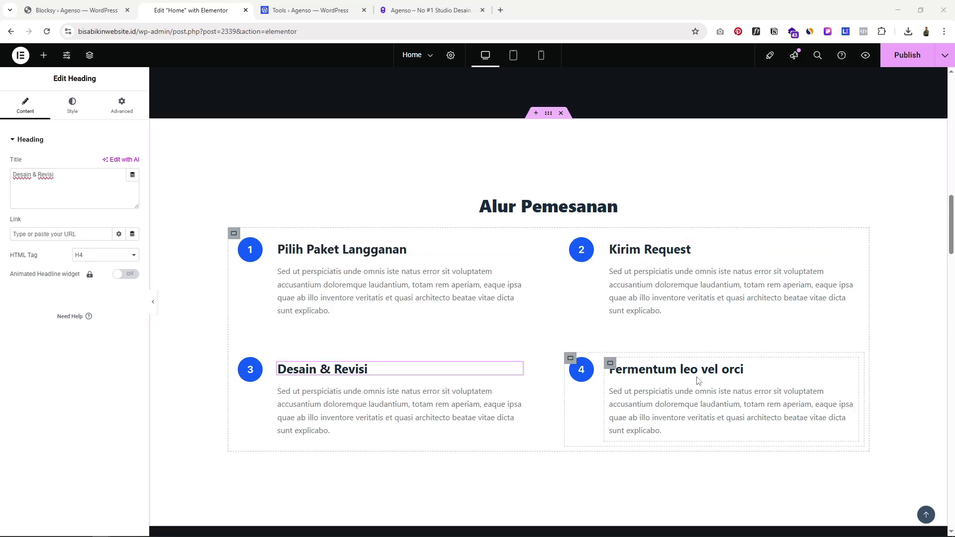
Change the heading of the fourth numbered step to "Finalisasi & Delivery"
left_click(663, 369)
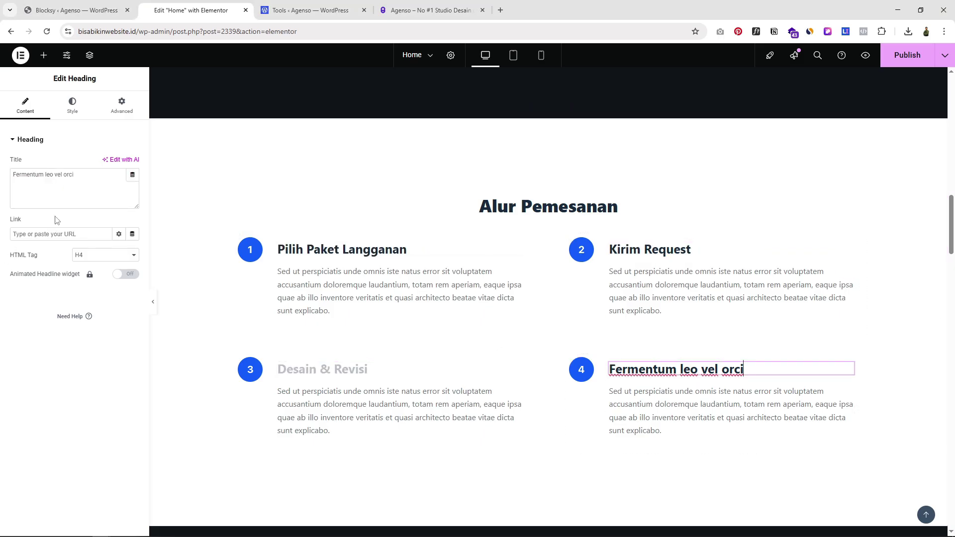
left_click(74, 192)
key("ctrl+a")
type("Finalisasi & Delivery")
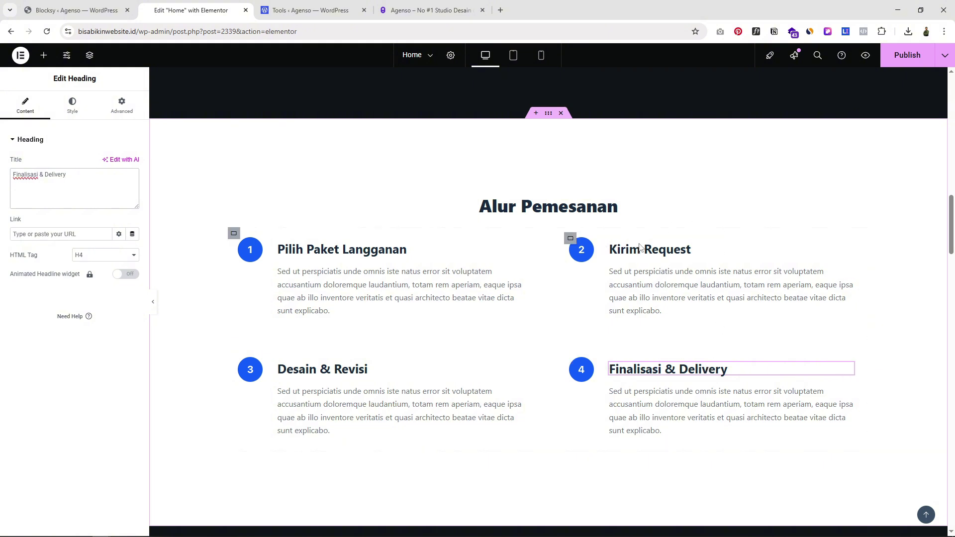
Duplicate the "Finalisasi & Delivery" step container twice to add a third row of steps
scroll(696, 319, "down", 2)
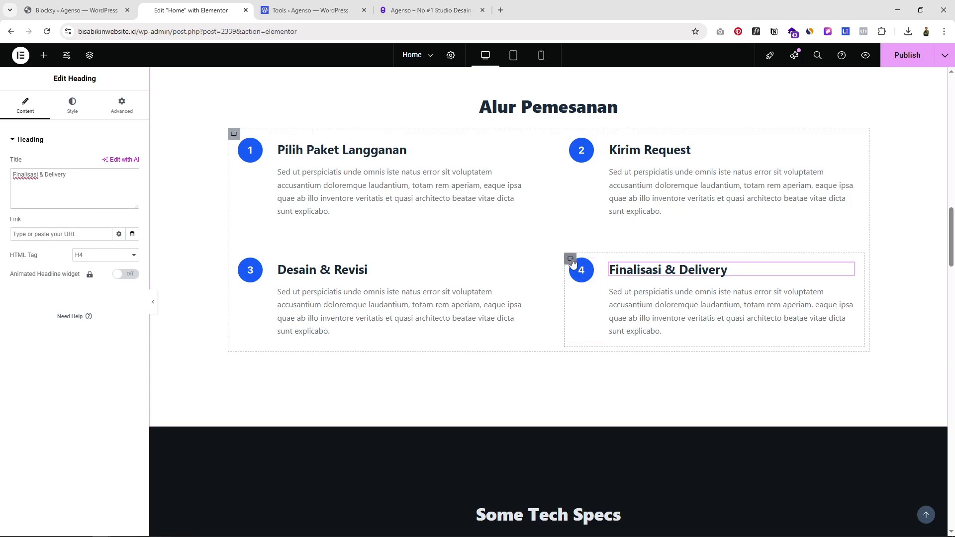
right_click(571, 261)
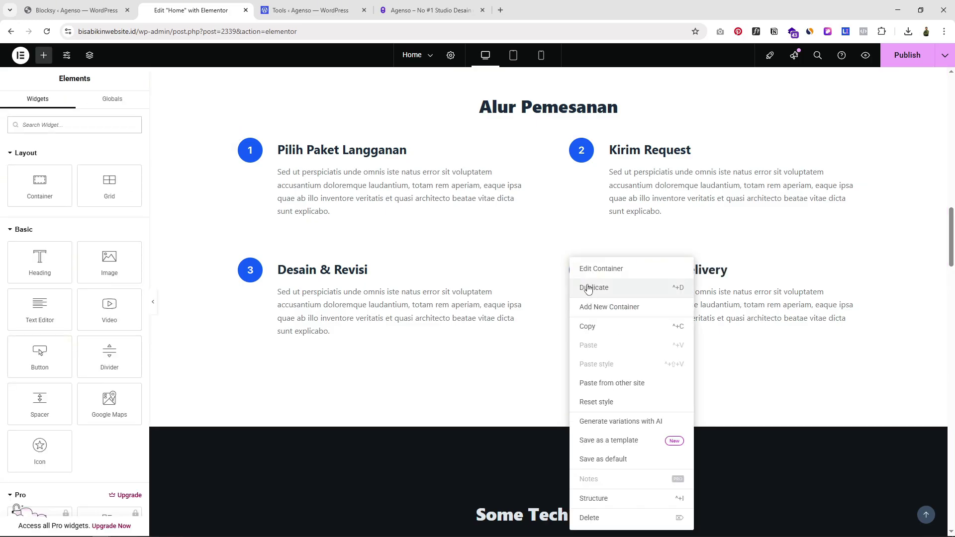
left_click(588, 288)
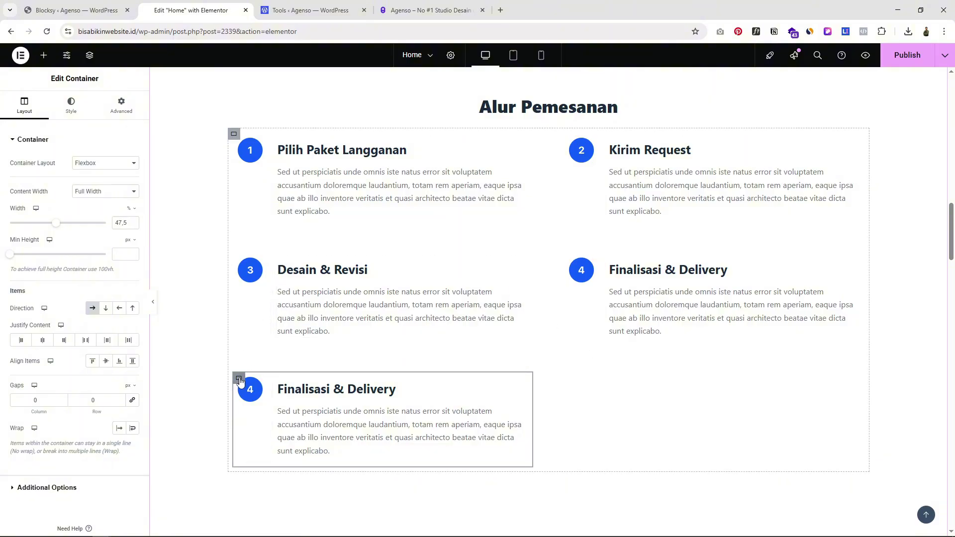
right_click(240, 381)
left_click(270, 296)
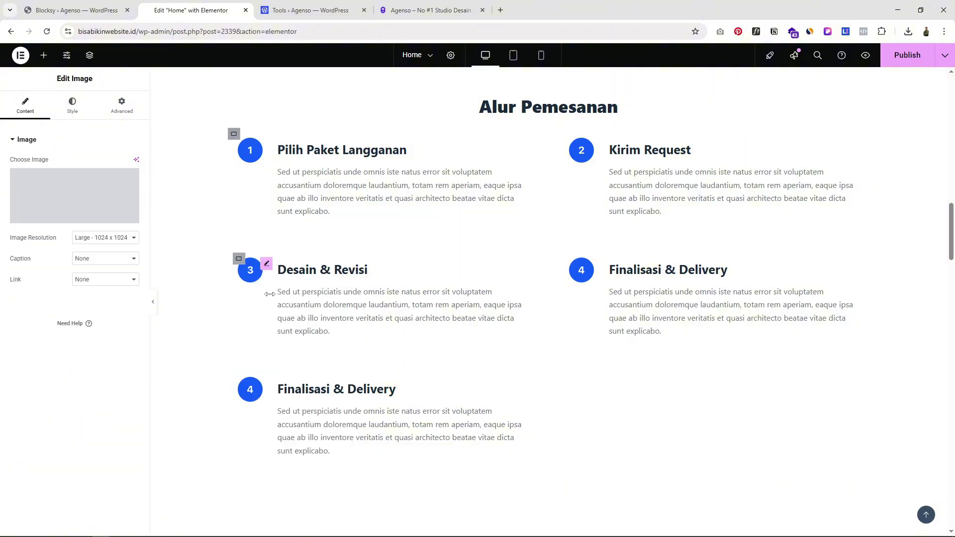
scroll(711, 376, "up", 2)
scroll(711, 376, "down", 2)
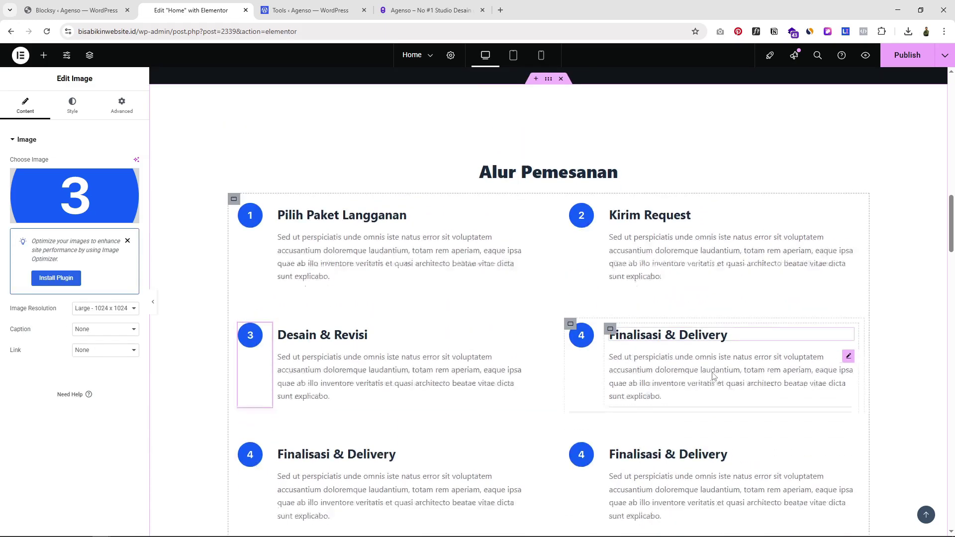
scroll(713, 374, "up", 1)
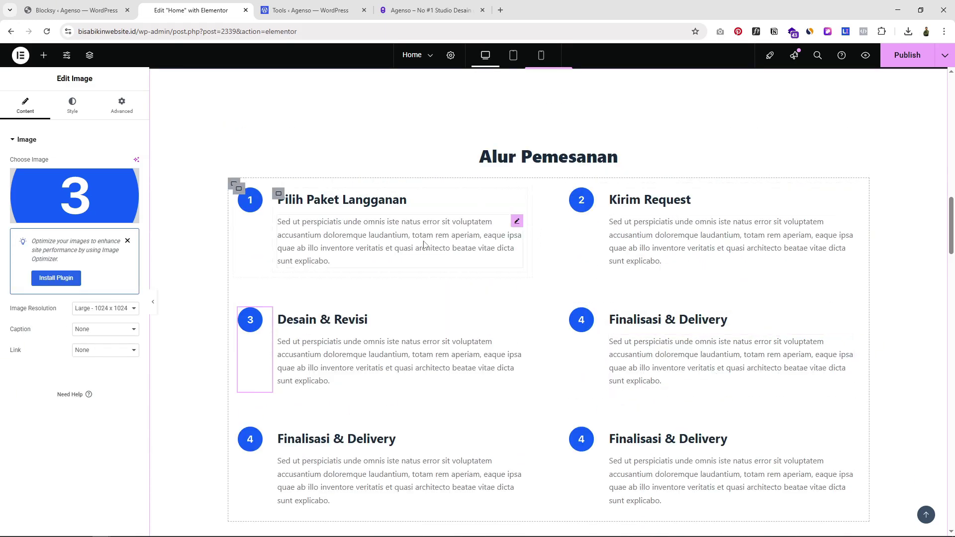
scroll(624, 322, "down", 2)
scroll(623, 323, "down", 1)
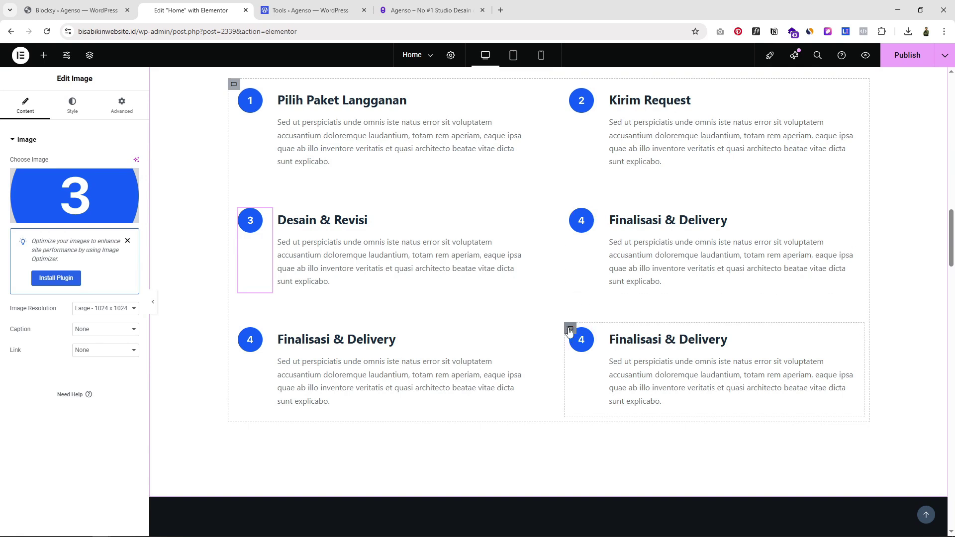
Delete the two duplicated "Finalisasi & Delivery" containers from the third row of steps
right_click(569, 326)
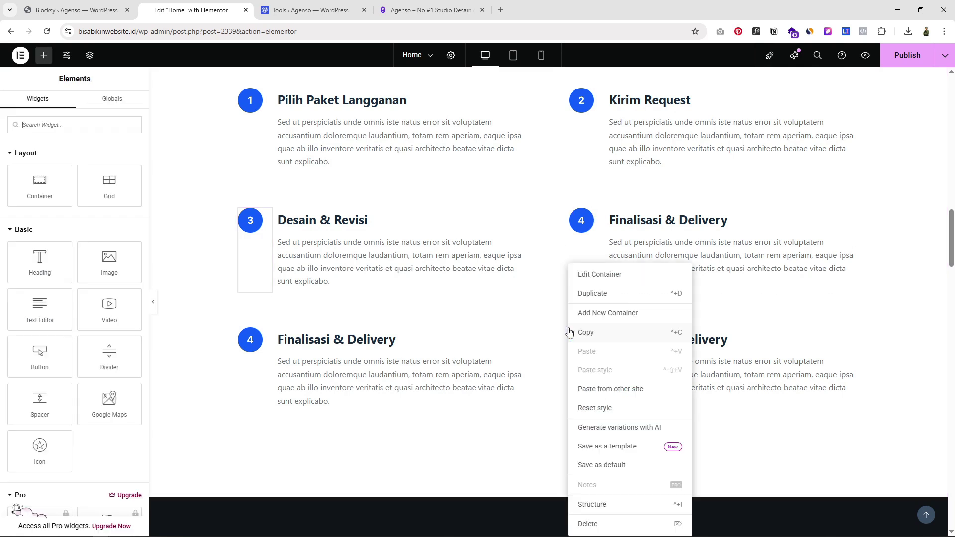
left_click(587, 522)
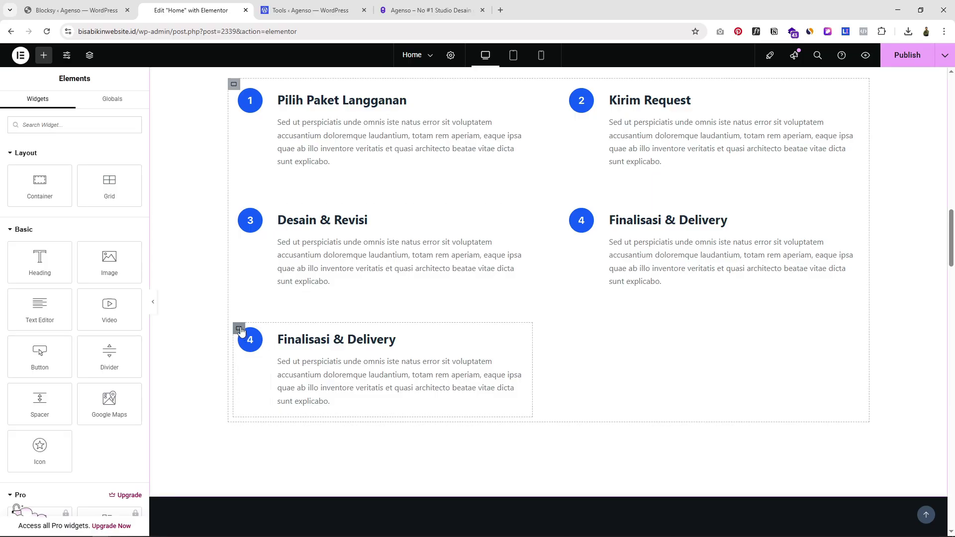
right_click(240, 329)
left_click(274, 525)
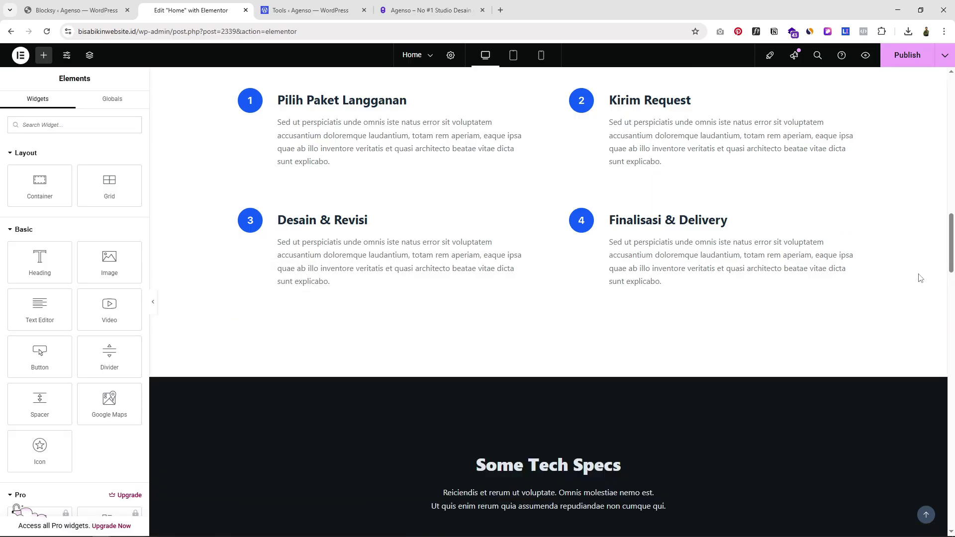
Publish the home page changes and change the "Some Tech Specs" heading to "Mengapa Pilih Kami"
scroll(845, 199, "up", 2)
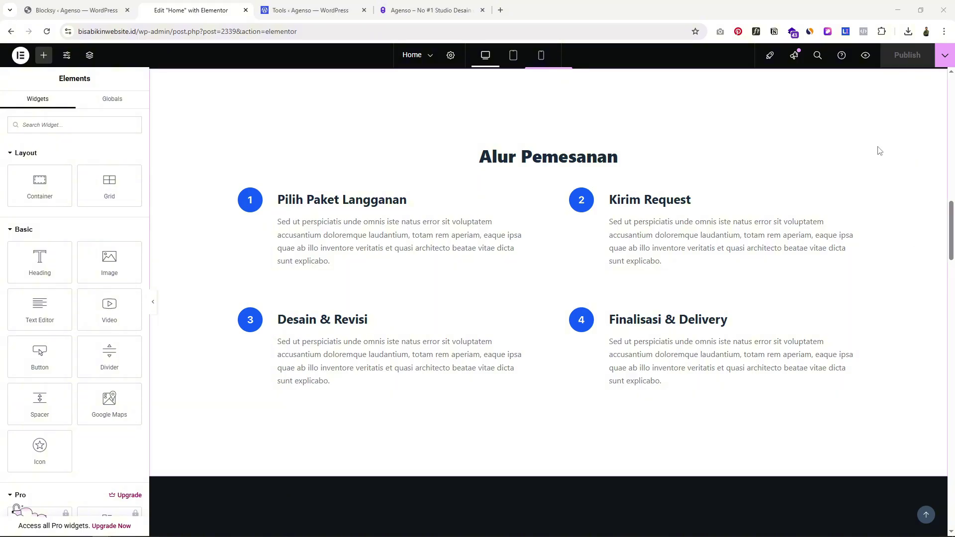
scroll(860, 251, "down", 7)
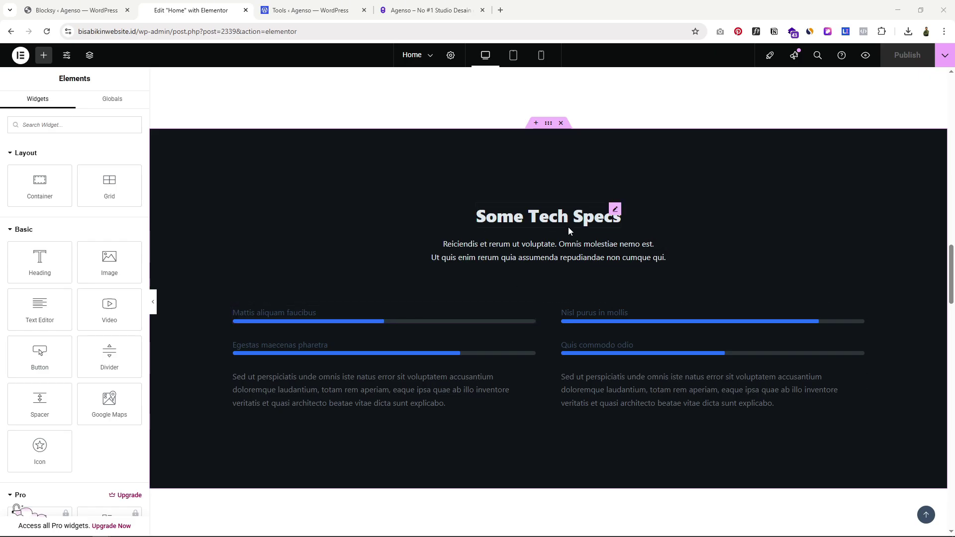
scroll(567, 227, "down", 1)
scroll(568, 226, "up", 1)
scroll(489, 261, "down", 1)
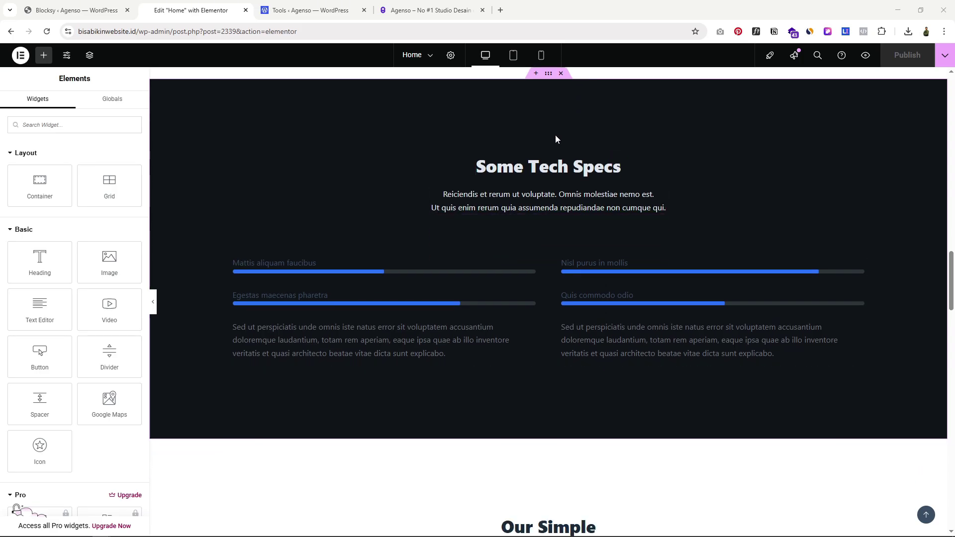
left_click(514, 166)
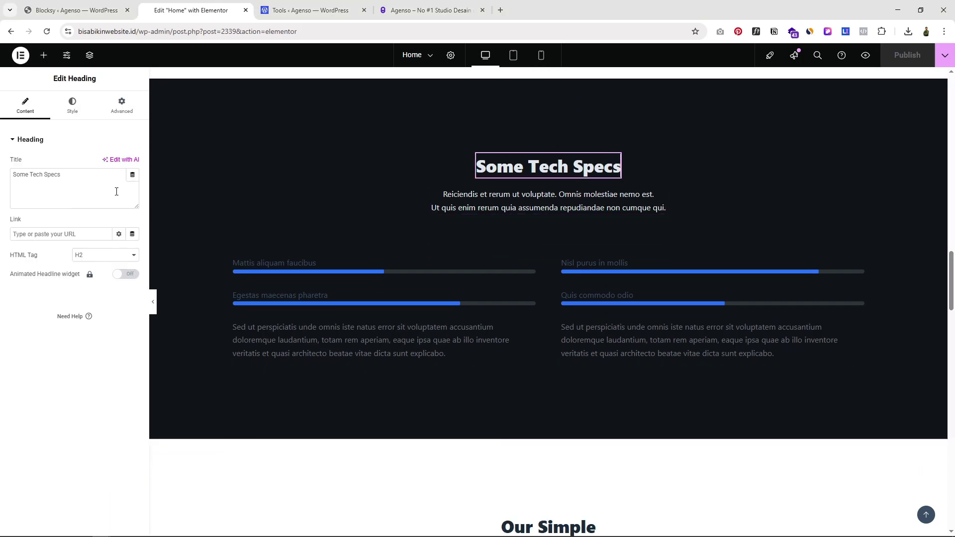
key("ctrl+a")
type("Mengapa Pilih Kami")
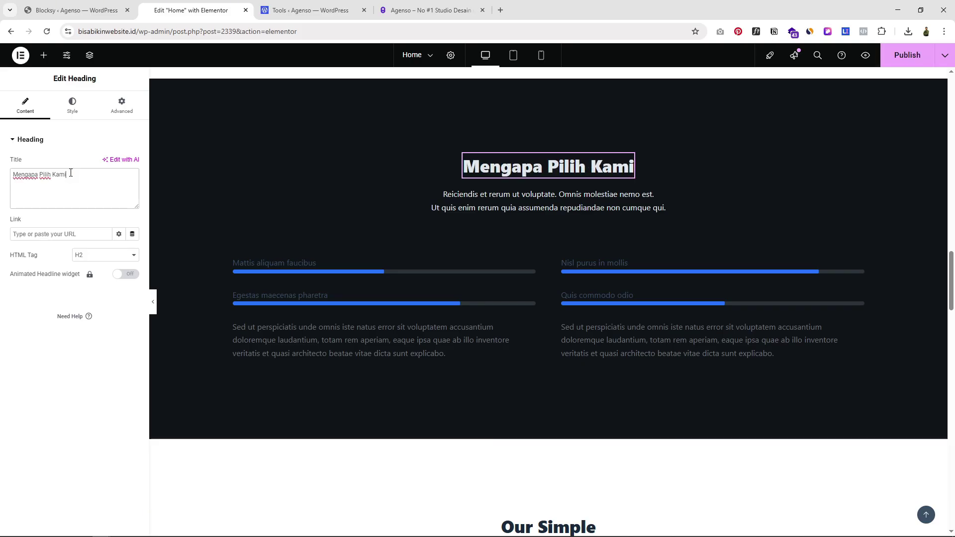
Replace the paragraph under "Mengapa Pilih Kami" with "Desain Bukan Sekadar Tampilan, Tapi Strategi"
left_click(566, 208)
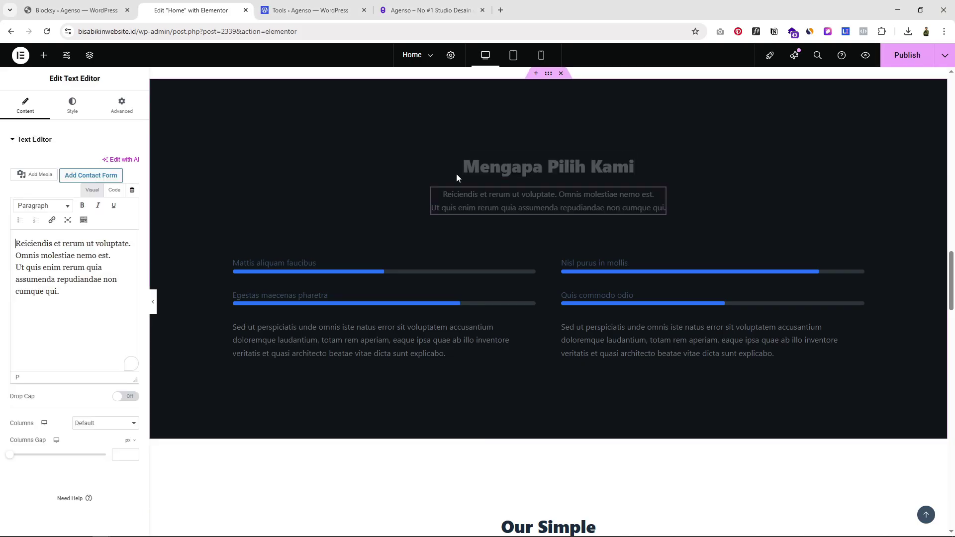
left_click(65, 272)
key("ctrl+a")
type("Desain Bukan Sekadar Tampilan, Tapi Strategi")
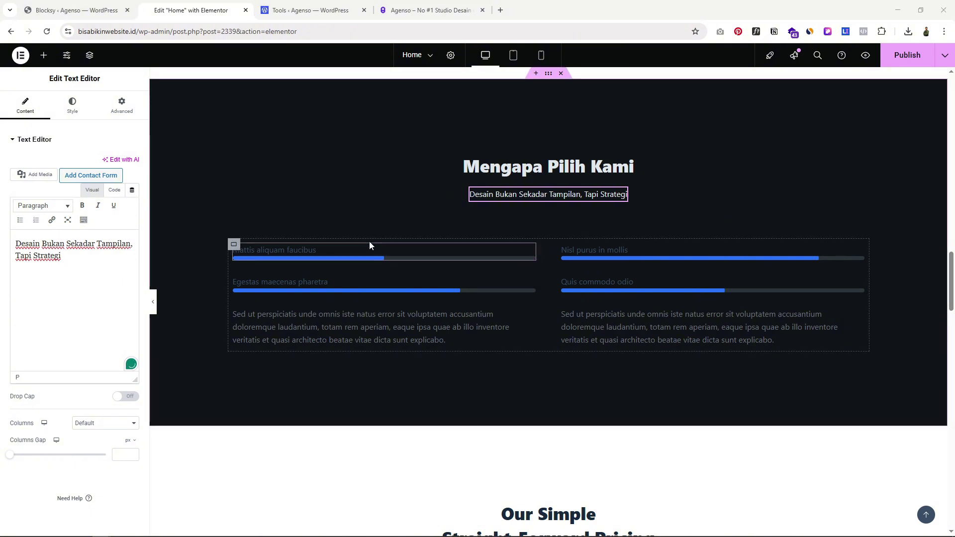
Retitle the "Mattis aliquam faucibus" progress bar as "Kreatif & Orisinal" and set its percentage to 25
left_click(425, 252)
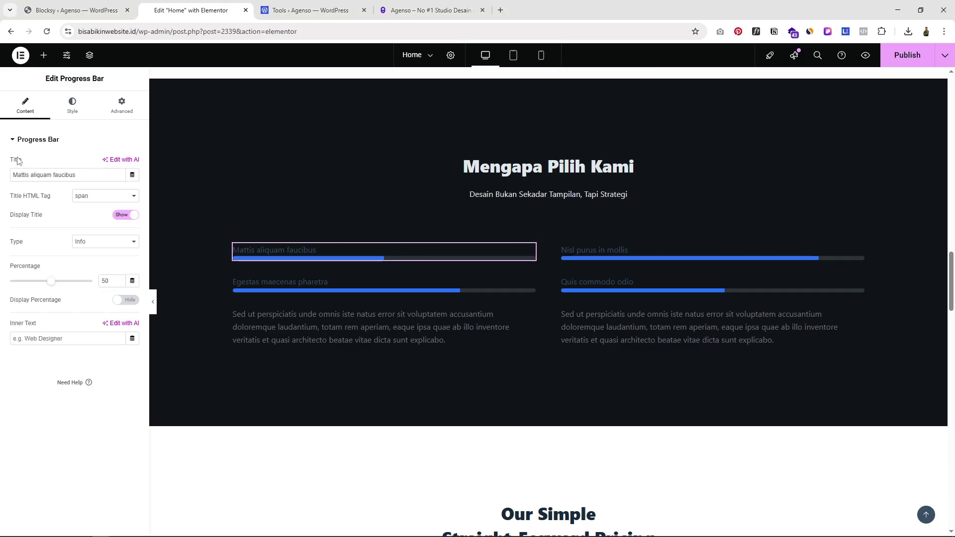
left_click_drag(77, 175, 2, 177)
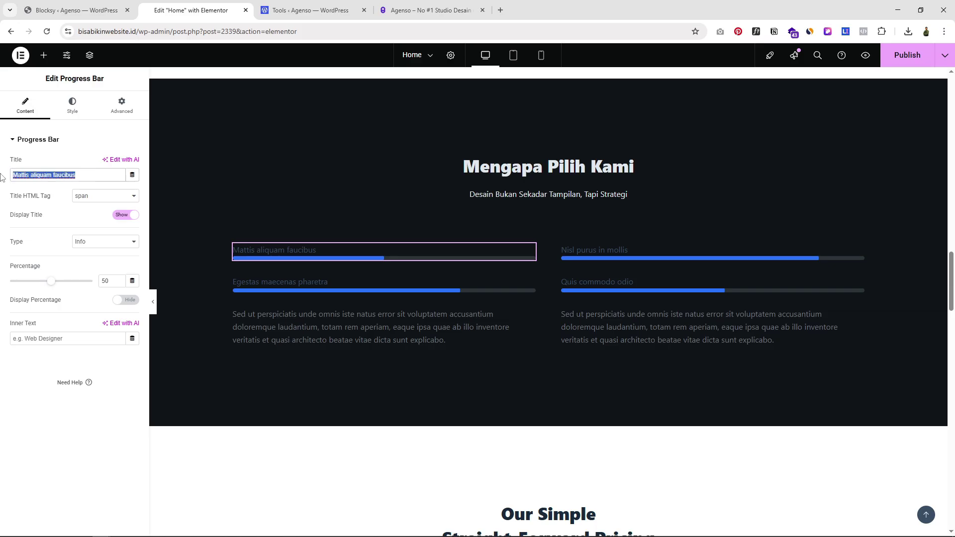
type("Kreatif & Orisinal")
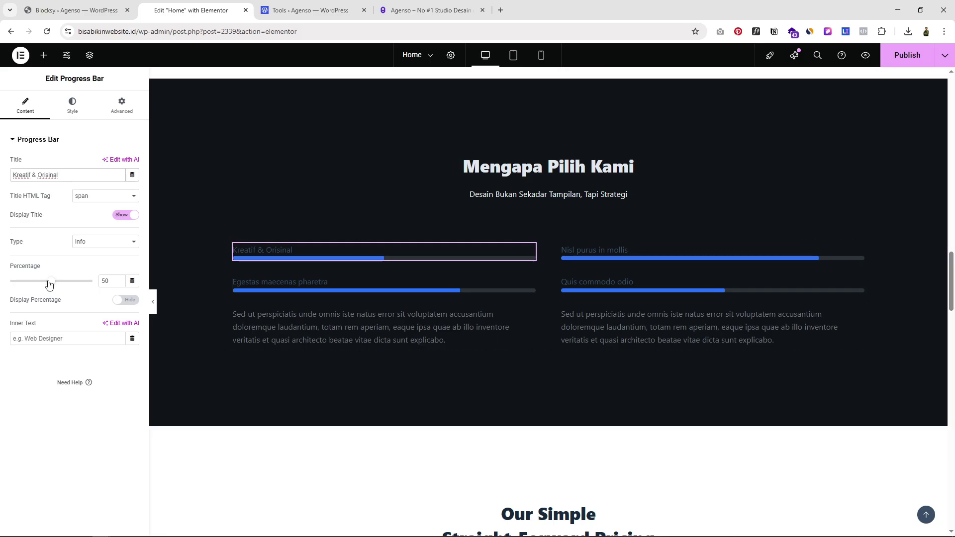
left_click_drag(49, 285, 30, 285)
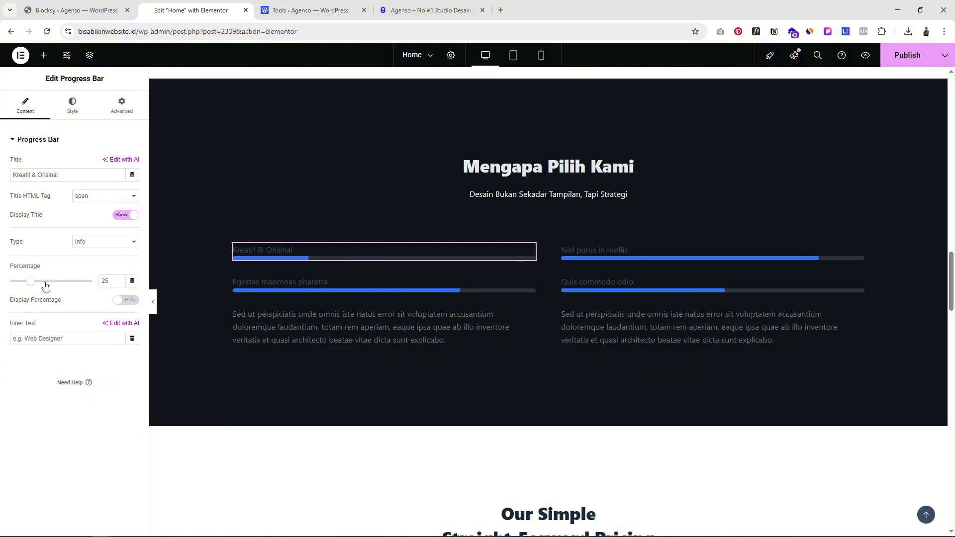
Set the "Kreatif & Orisinal" progress bar's percentage to 100 and its title text colour to white, #FFFFFF
left_click_drag(30, 282, 102, 284)
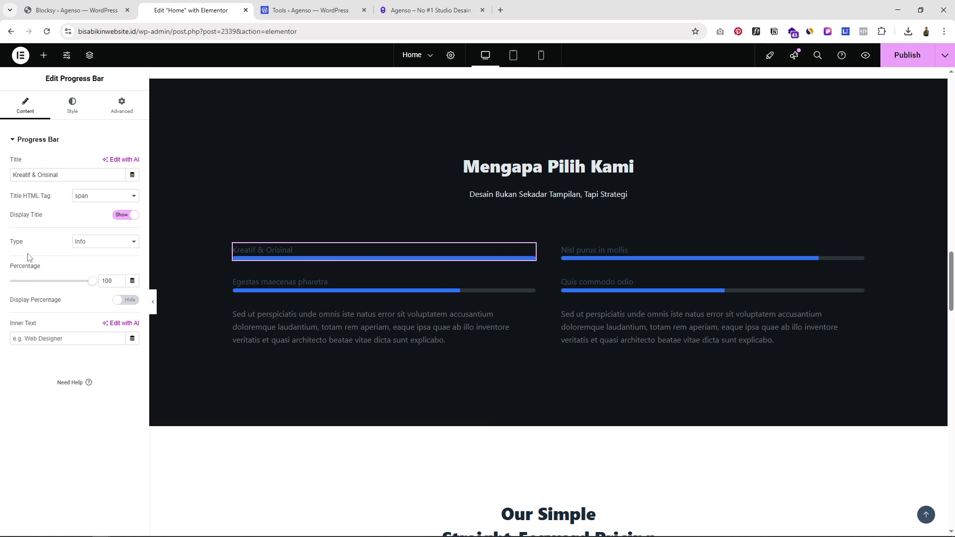
left_click(73, 105)
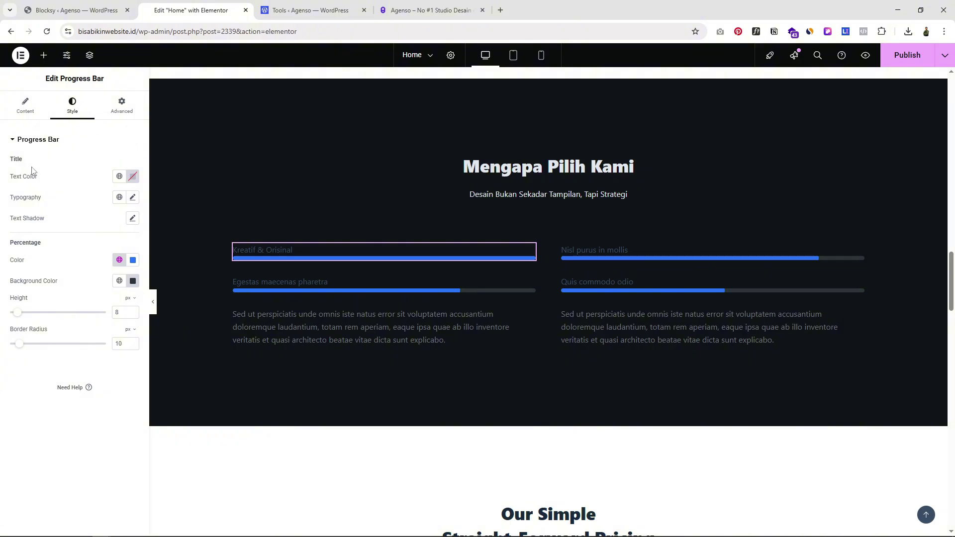
left_click(135, 179)
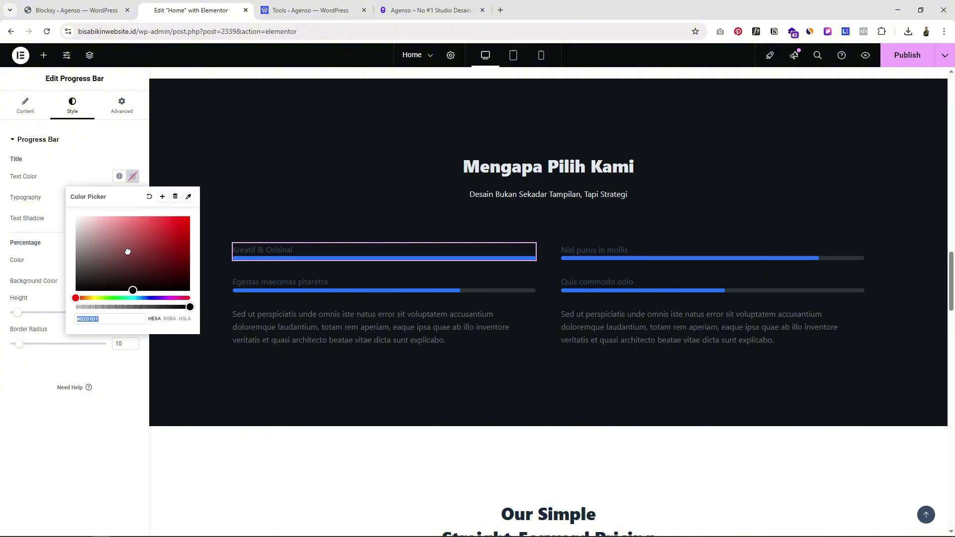
left_click_drag(128, 251, 37, 193)
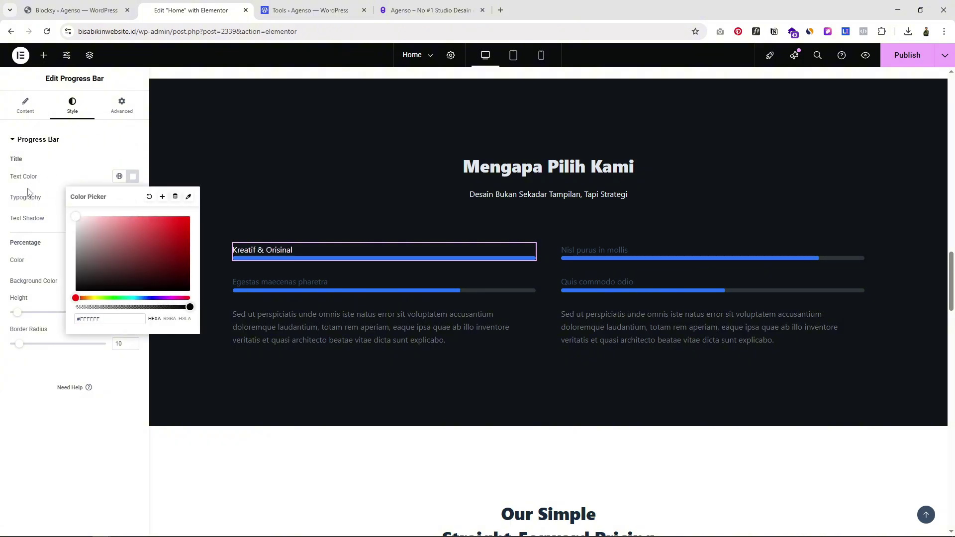
left_click(86, 416)
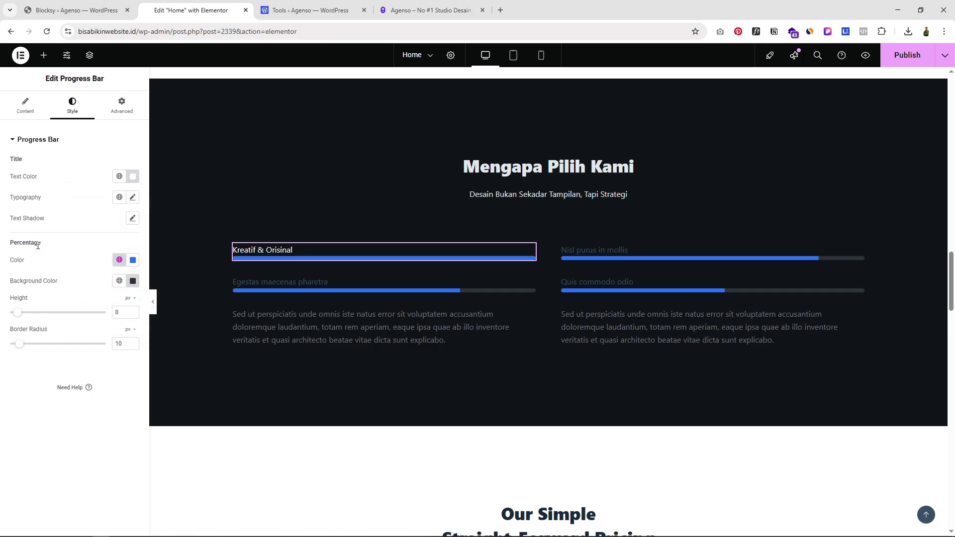
Try a red colour on the "Kreatif & Orisinal" bar and return it to blue #2872FA
left_click(133, 259)
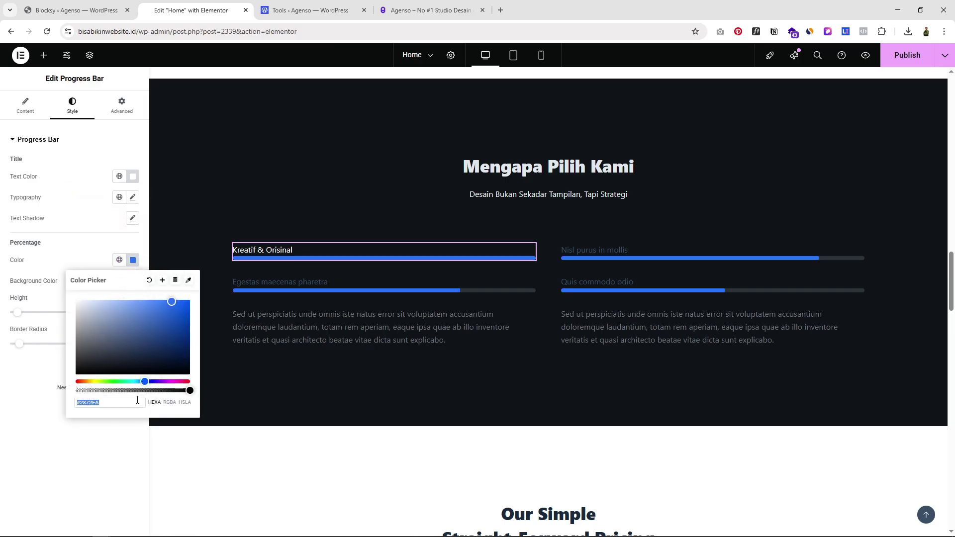
left_click_drag(146, 379, 190, 382)
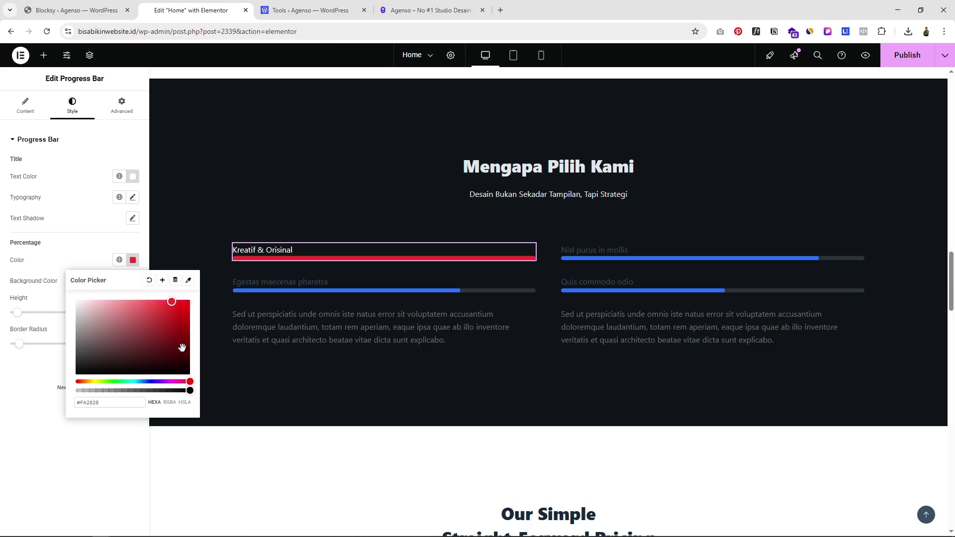
key("ctrl+a")
type("#2872FA")
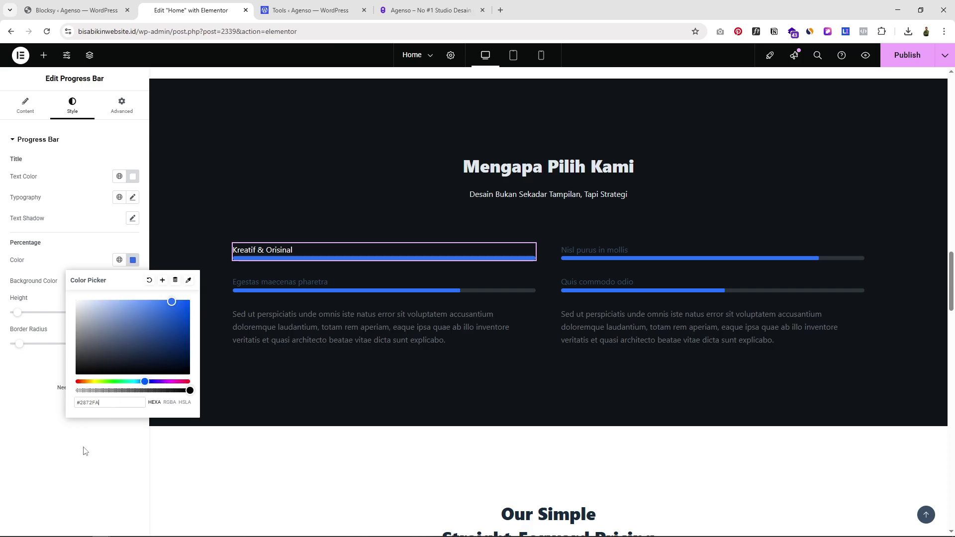
left_click(84, 450)
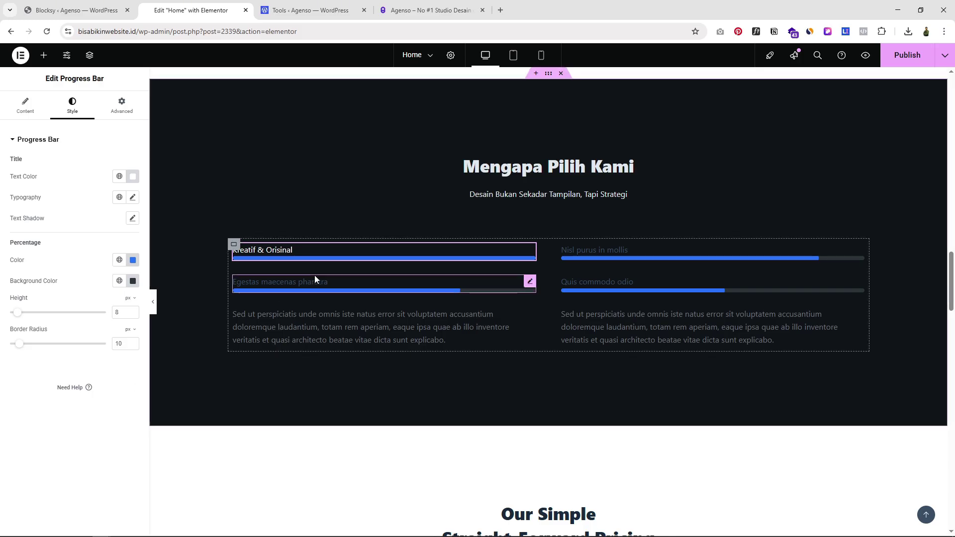
Open the "Egestas maecenas pharetra" progress bar for editing
left_click(332, 282)
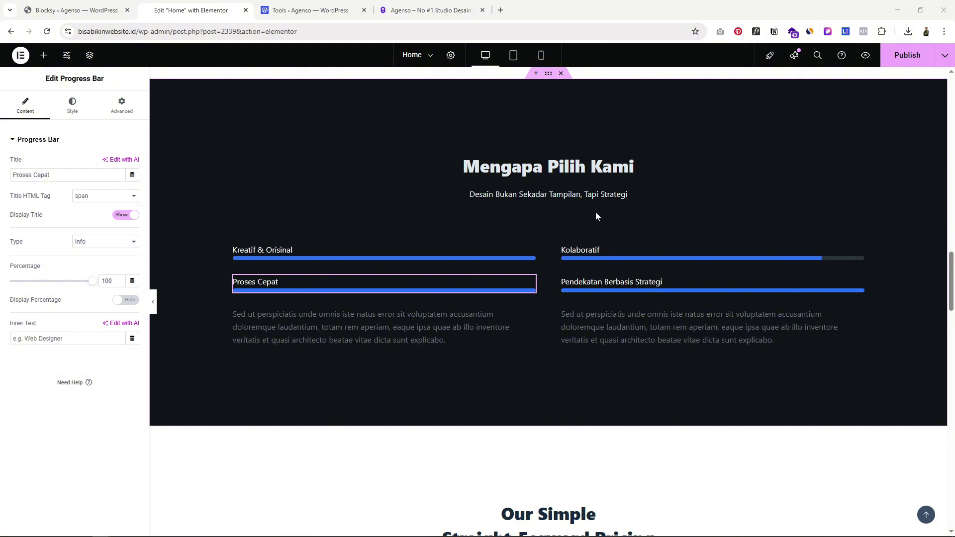
Change the pricing section's "Our Simple Straight-Forward Pricing" heading to "Pilih Paket Langganan"
scroll(634, 333, "down", 3)
scroll(633, 328, "down", 2)
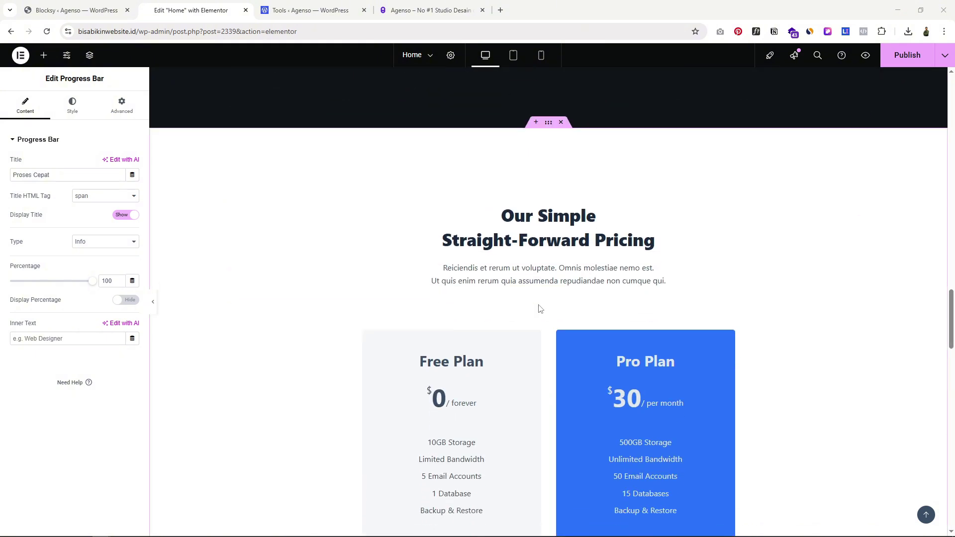
scroll(540, 298, "down", 2)
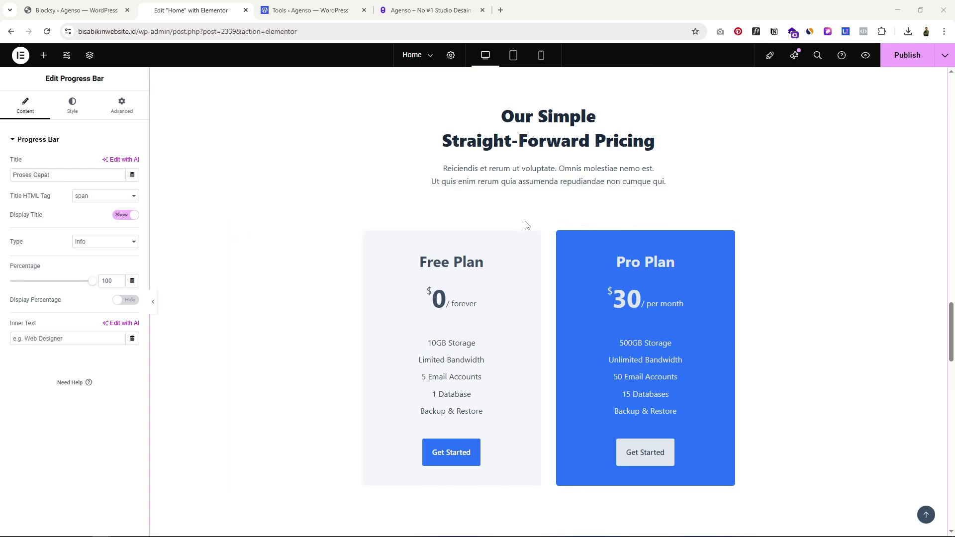
scroll(568, 314, "up", 1)
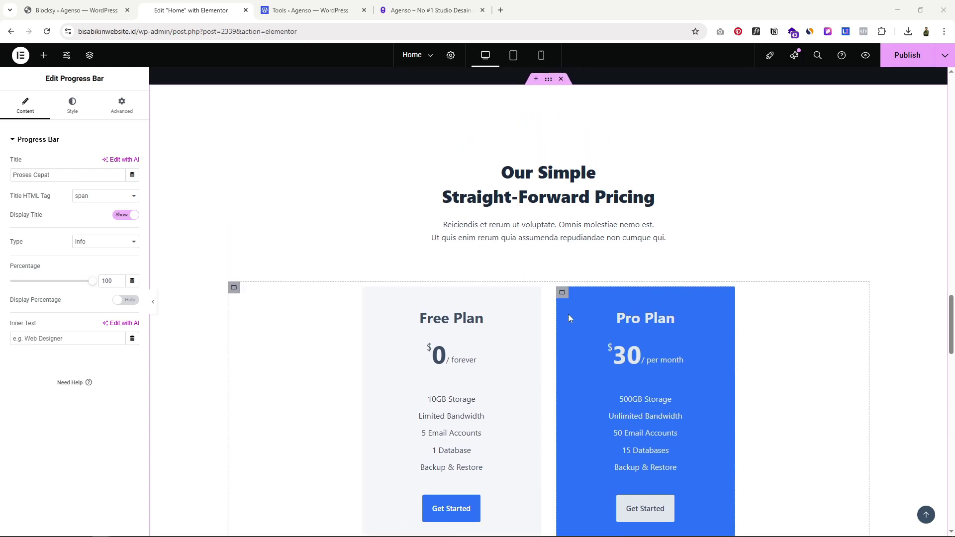
scroll(568, 314, "up", 1)
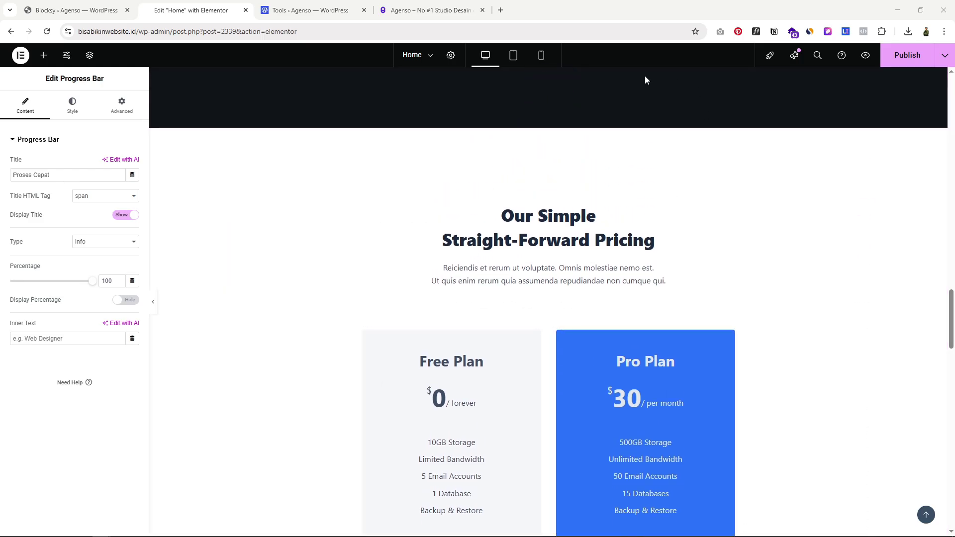
left_click(543, 224)
left_click(84, 185)
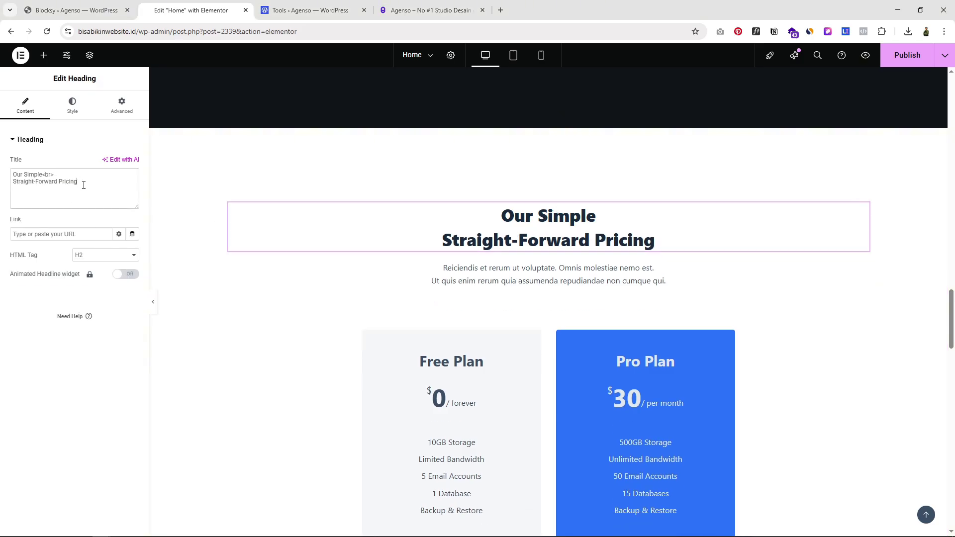
key("ctrl+a")
type("Pilih Paket Langganan")
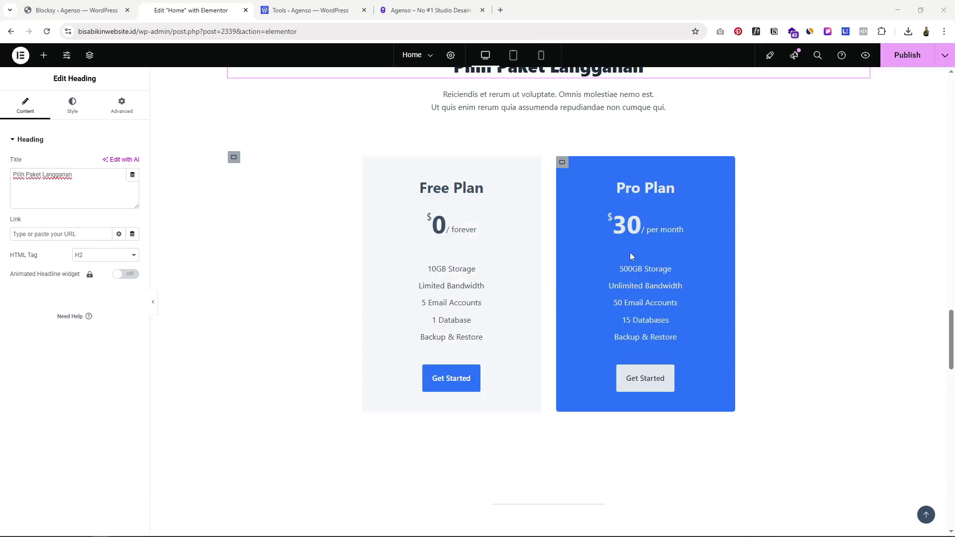
Rename the "Free Plan" pricing card's heading as "Paket Lite"
scroll(499, 239, "up", 2)
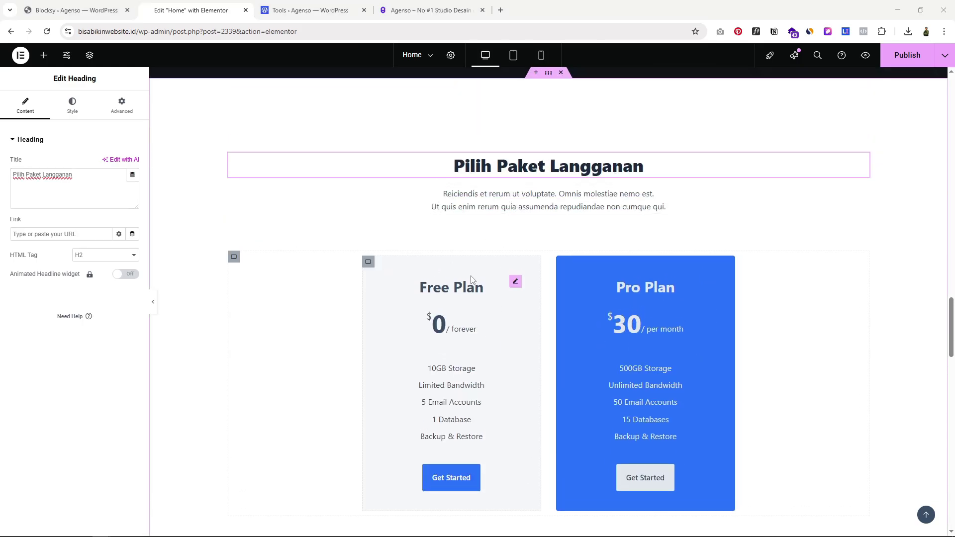
left_click(455, 285)
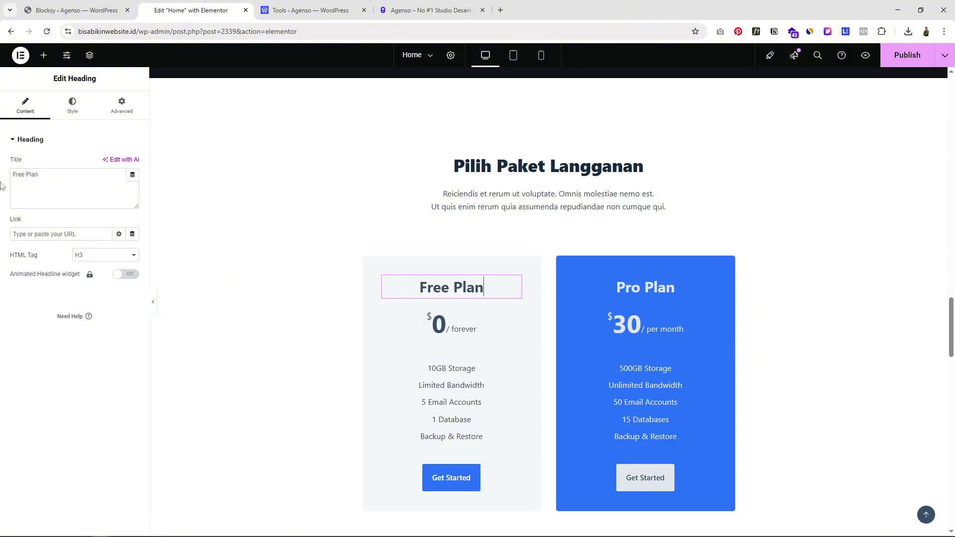
left_click(50, 170)
key("ctrl+a")
type("Paket Lite")
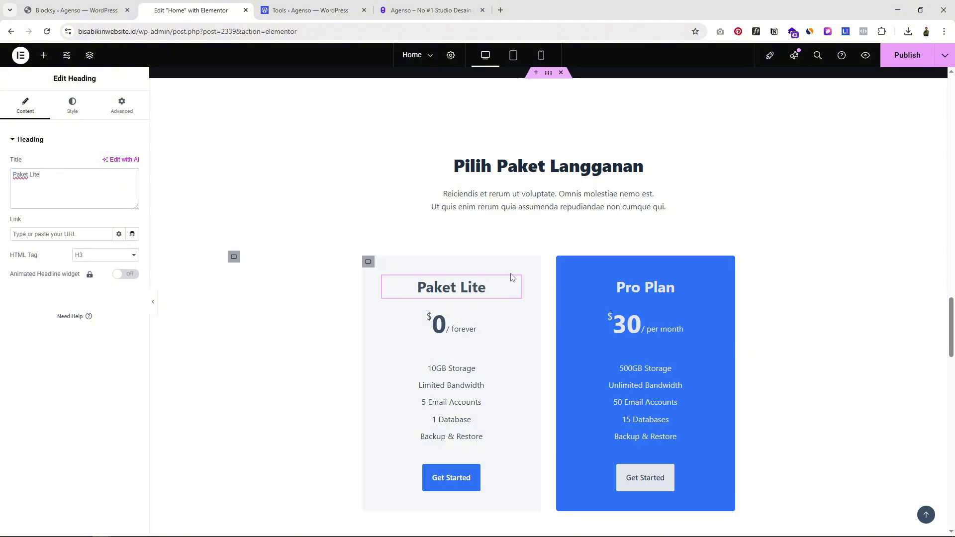
Rename the "Pro Plan" pricing card's heading as "Paket Premium"
left_click(644, 287)
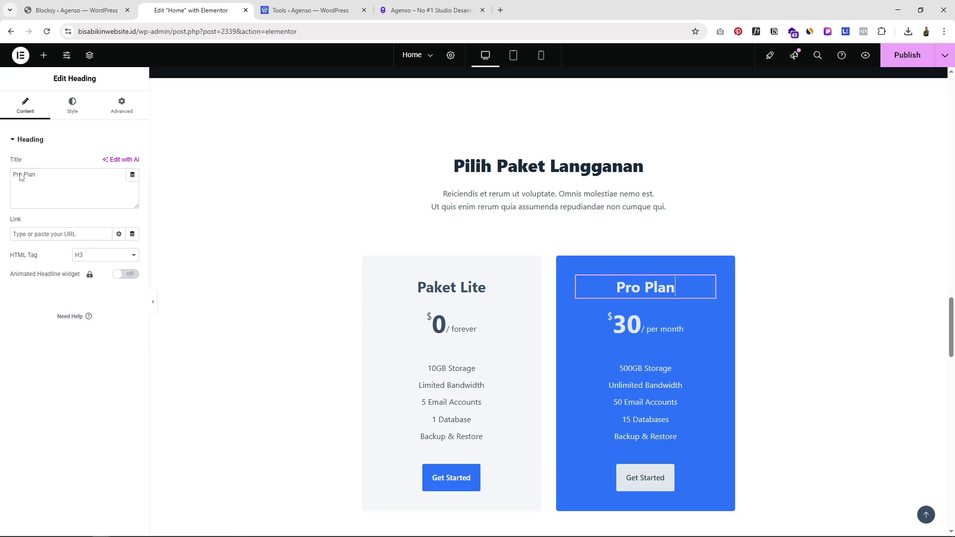
left_click(39, 178)
key("ctrl+a")
type("Paket Premium")
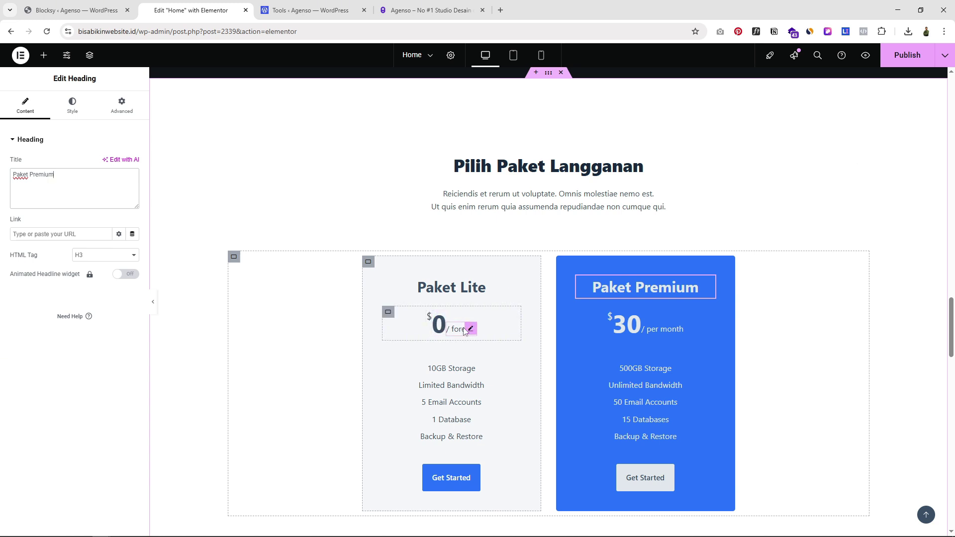
Change the Paket Lite card's currency symbol to "Rp" and its price amount to "3 jt"
left_click(428, 318)
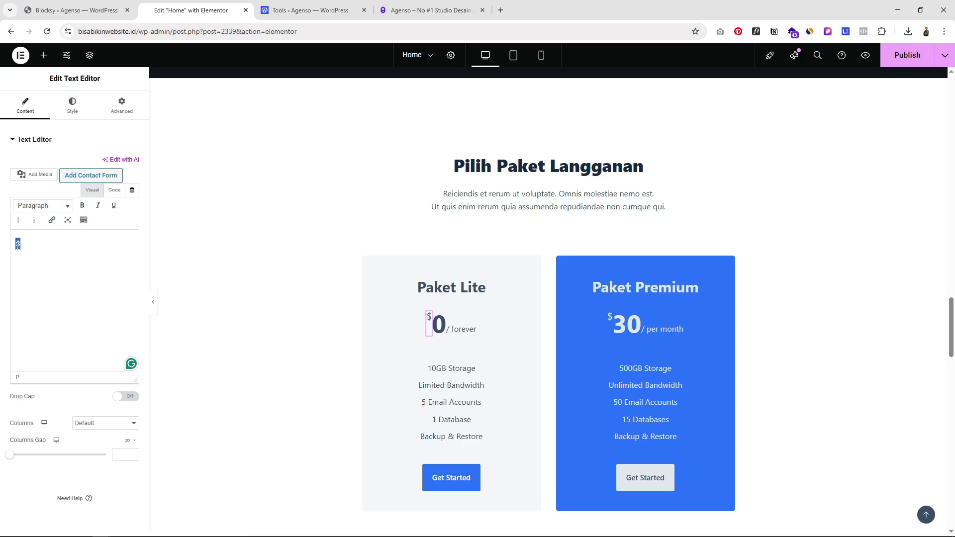
type("Rp")
left_click(444, 318)
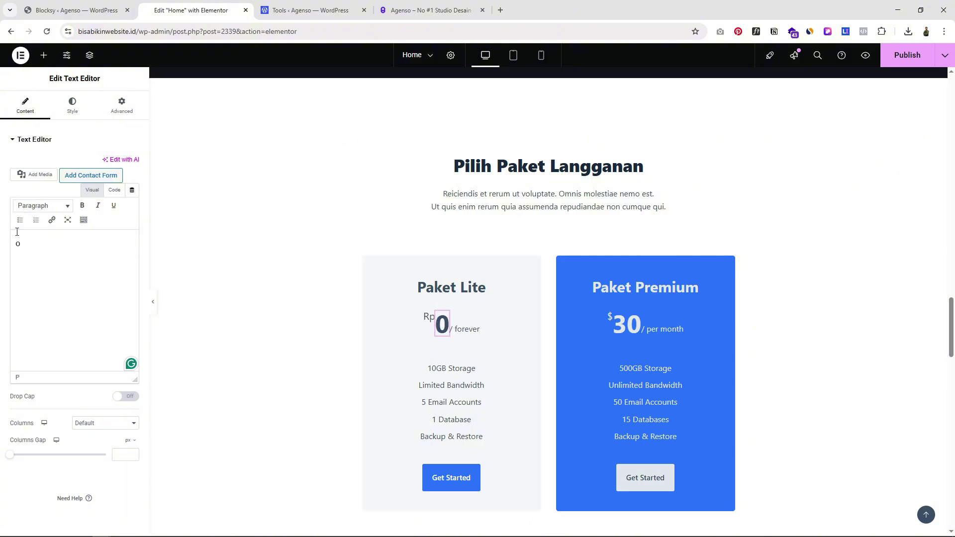
type("3 Jt")
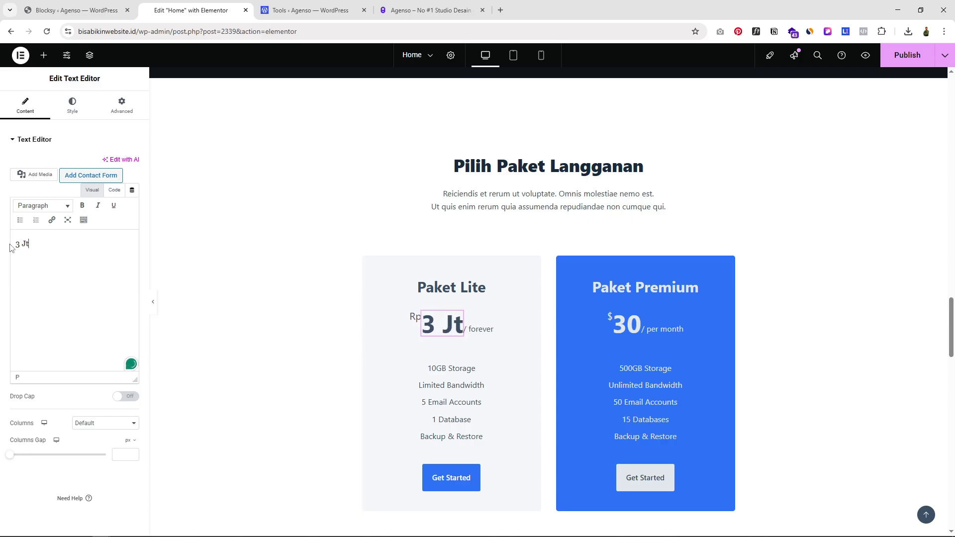
key("BackSpace")
key("BackSpace")
type("jt")
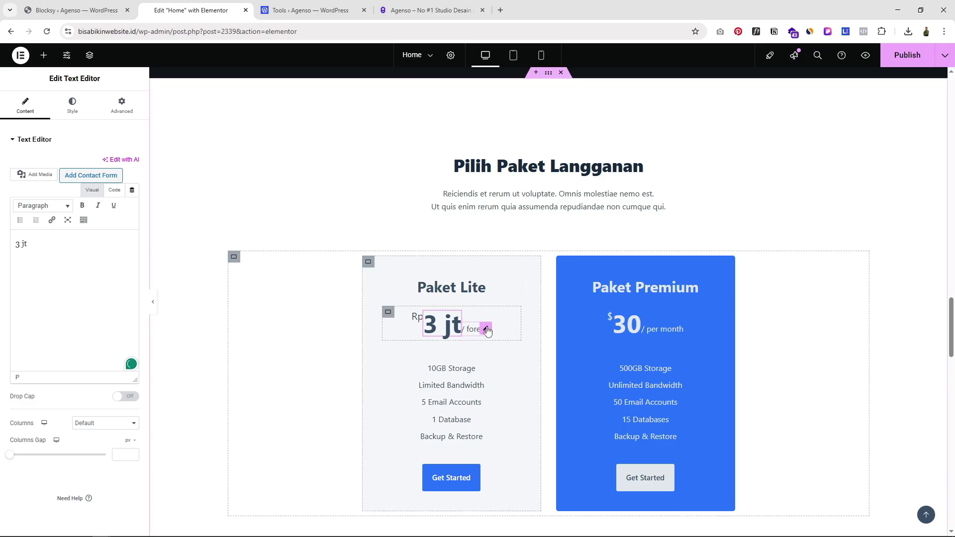
Change the Paket Lite card's billing period text to "/ per bulan"
left_click(484, 330)
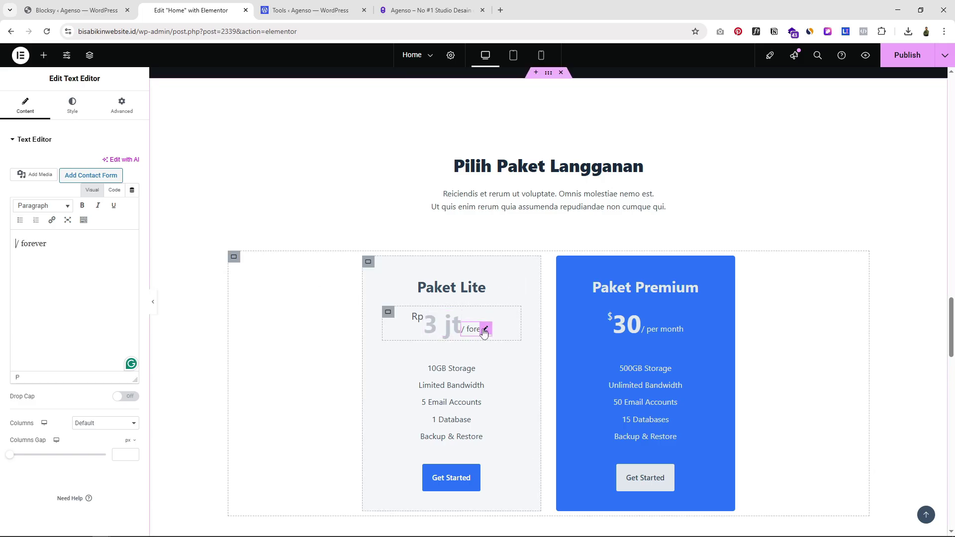
double_click(23, 244)
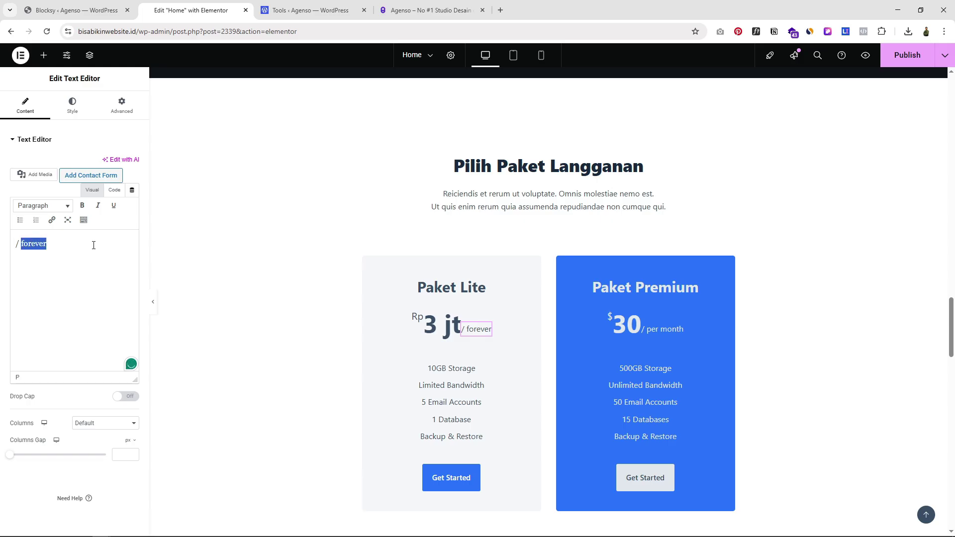
type("per bu")
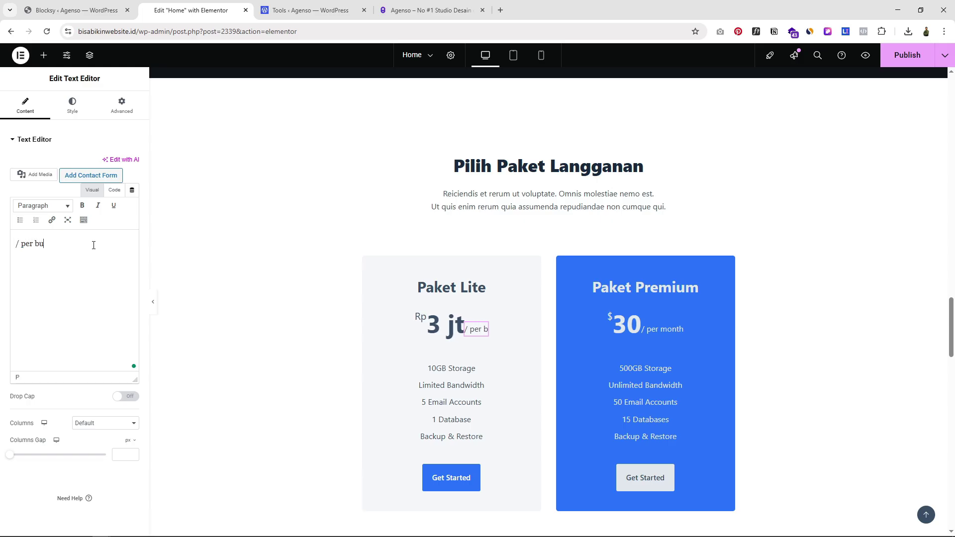
type("lan")
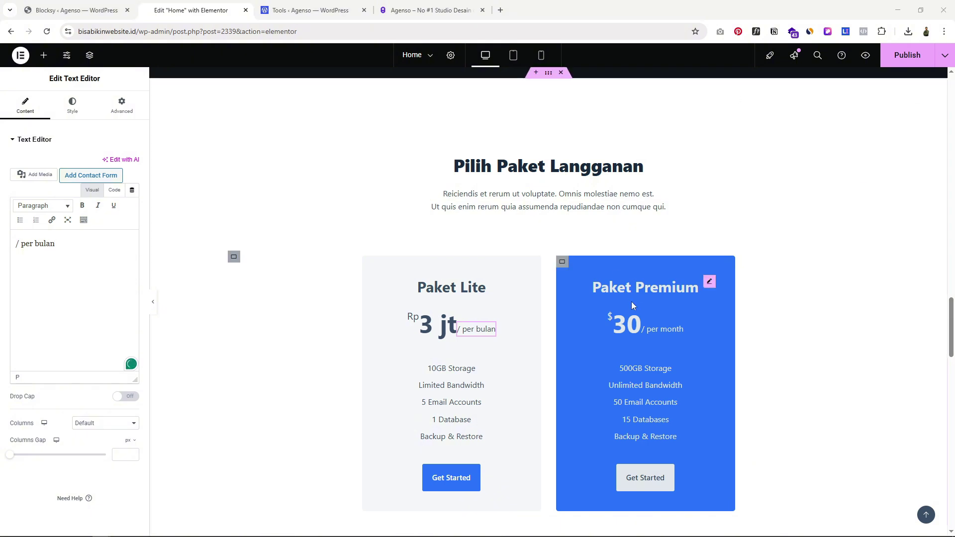
Replace the Paket Lite feature list with Logo, Stationary Kit, Poster/Flyer, Banner, Packaging (Label/Pouch), Merchandise Design and Social Media Images, one per line
scroll(460, 367, "down", 1)
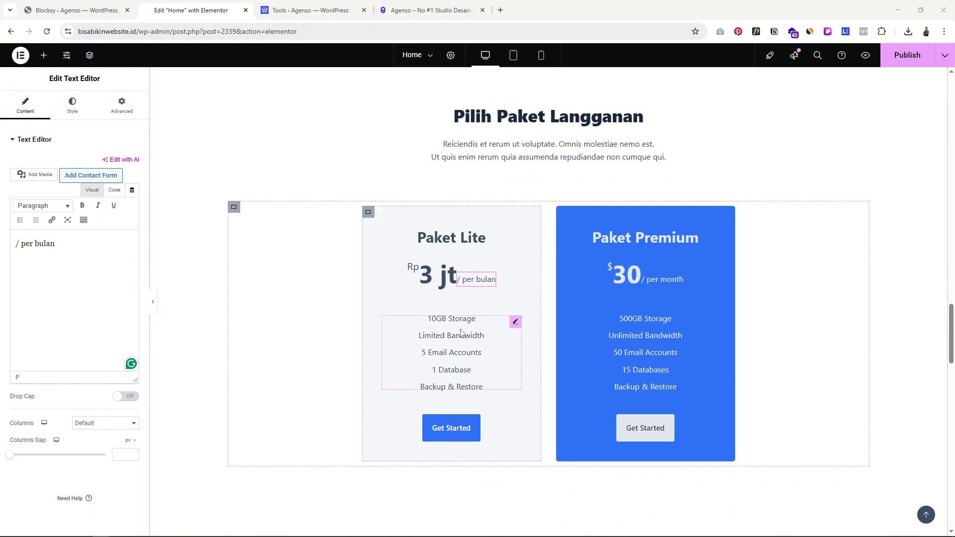
left_click(461, 333)
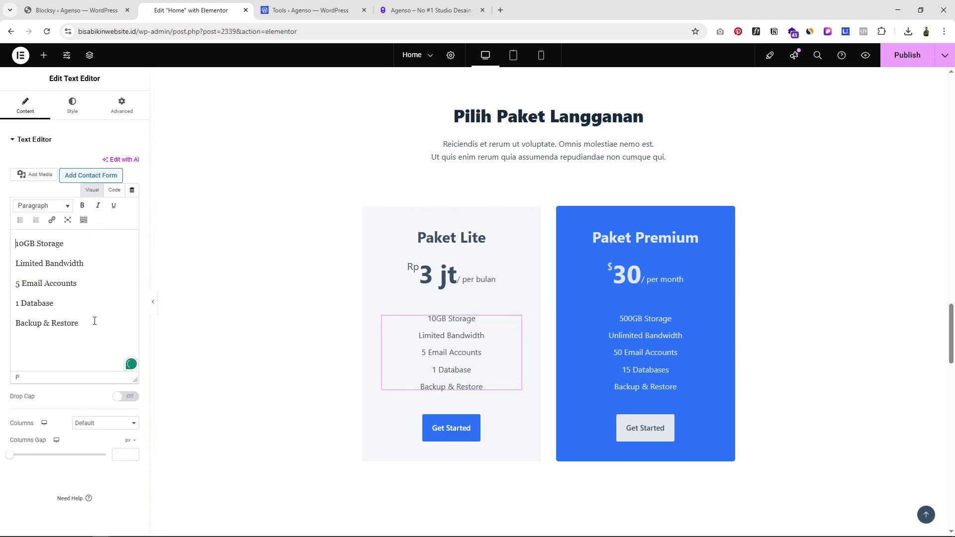
left_click_drag(95, 321, 16, 241)
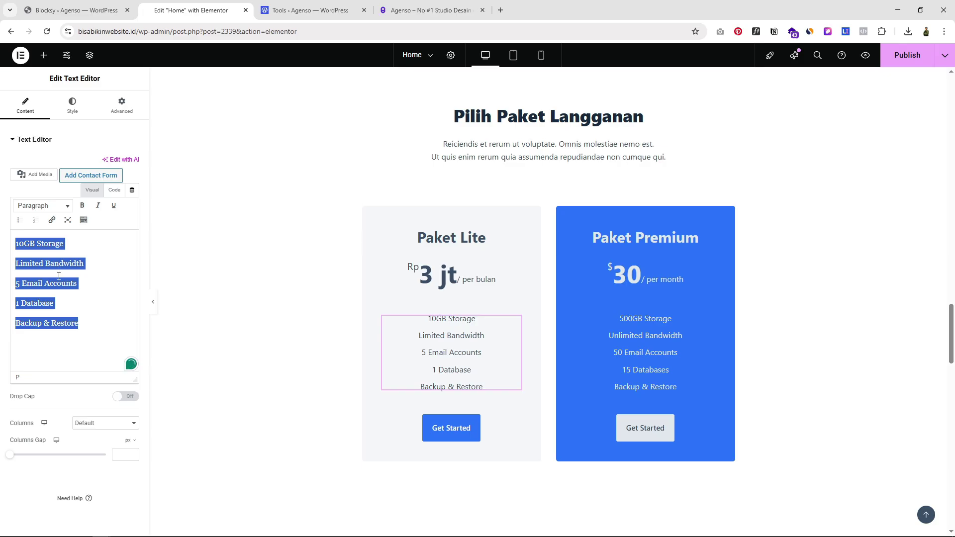
key("BackSpace")
type("Logo Stationary Kit Poster/Flyer Banner Packaging (Label/Pouch) Merchandise Design Social Media Images")
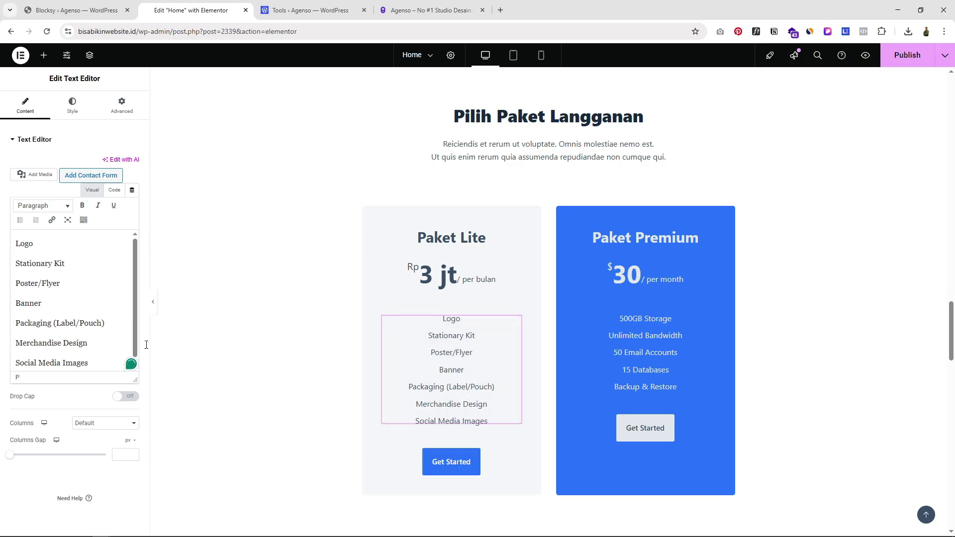
Try black (#000000) as the background color of the Paket Lite card's Get Started button
scroll(588, 405, "down", 1)
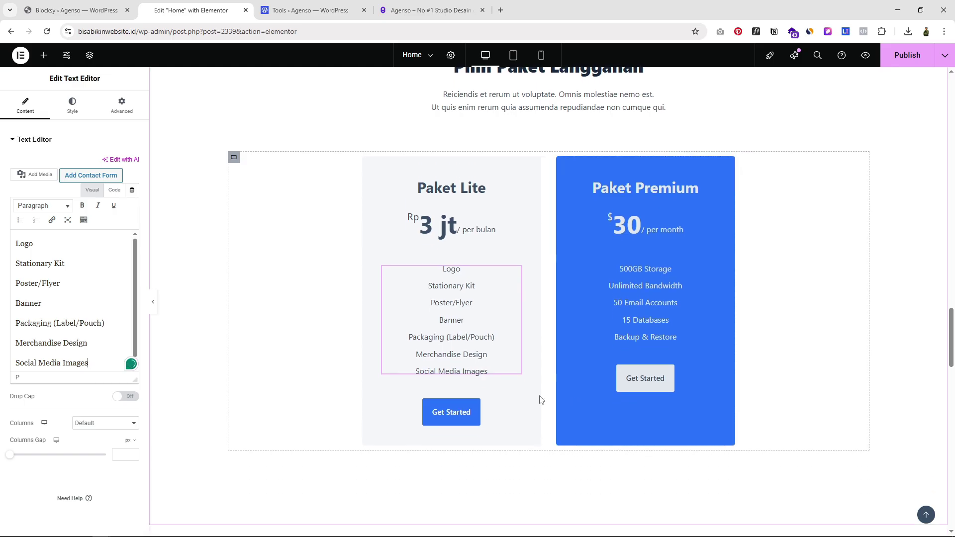
left_click(473, 409)
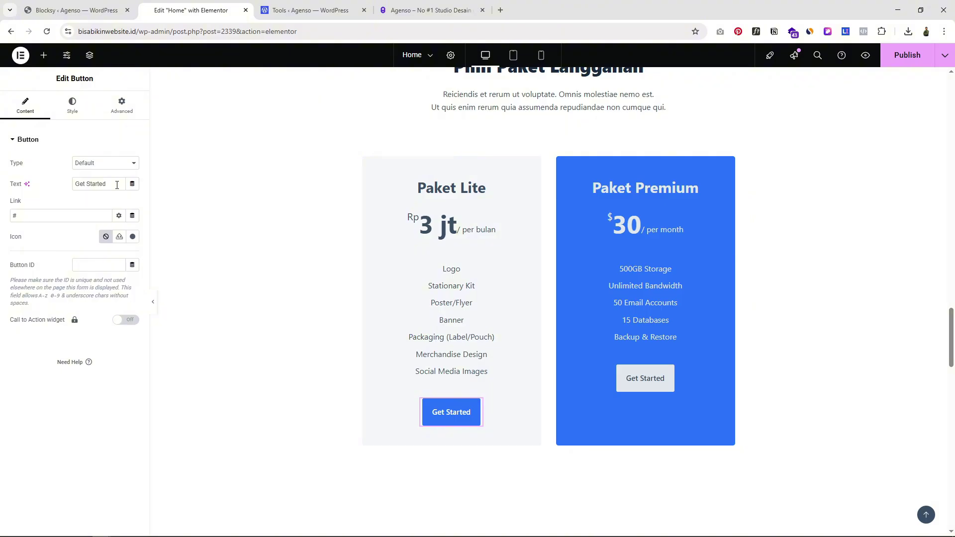
left_click_drag(110, 186, 63, 186)
left_click(27, 213)
left_click(72, 106)
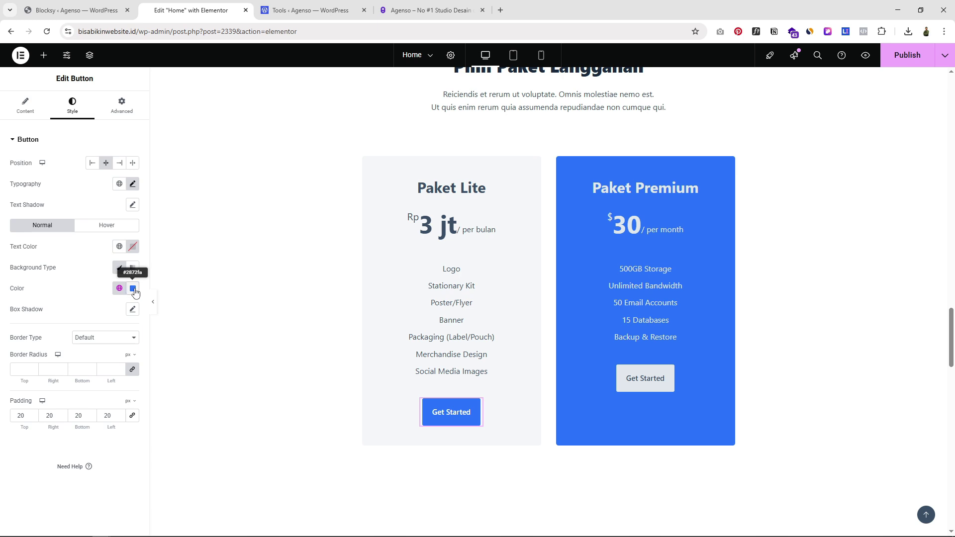
left_click(133, 288)
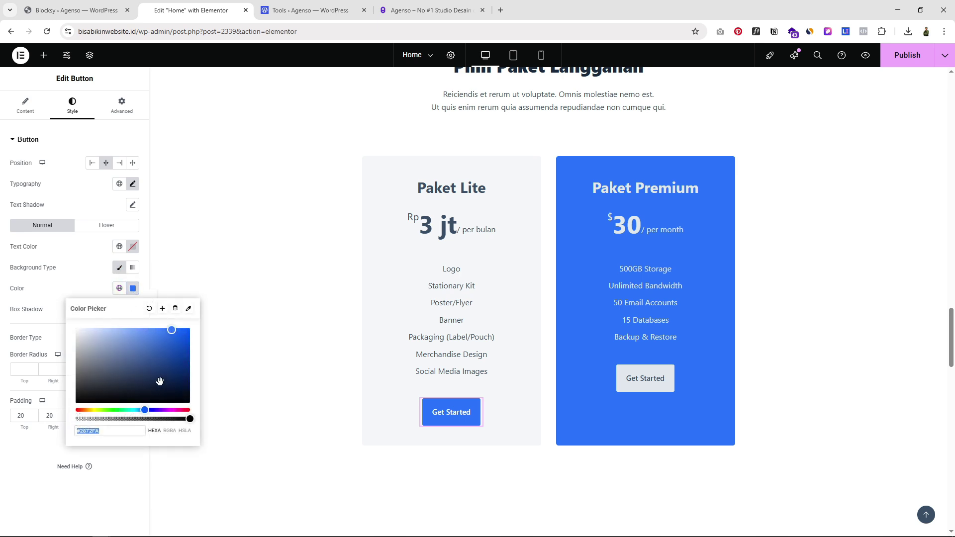
left_click_drag(160, 381, 113, 430)
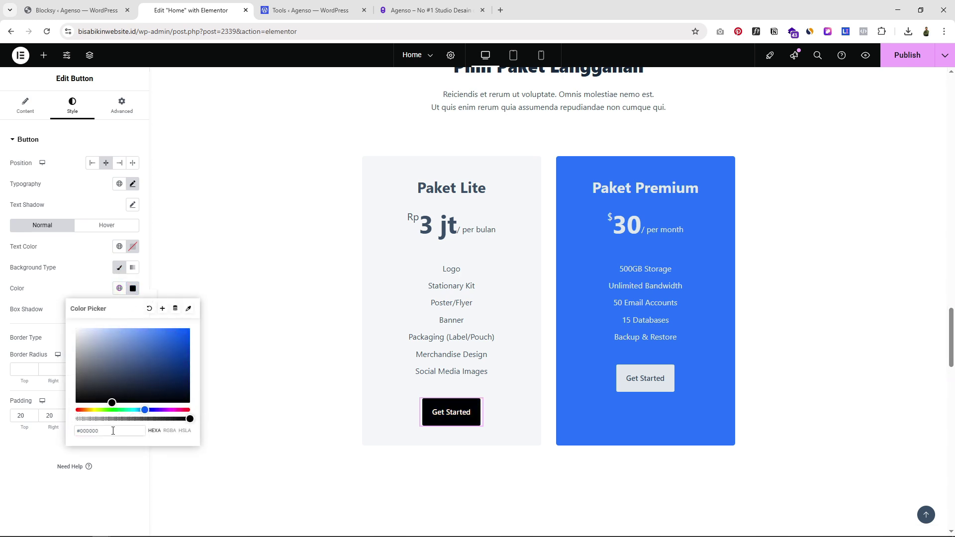
triple_click(113, 431)
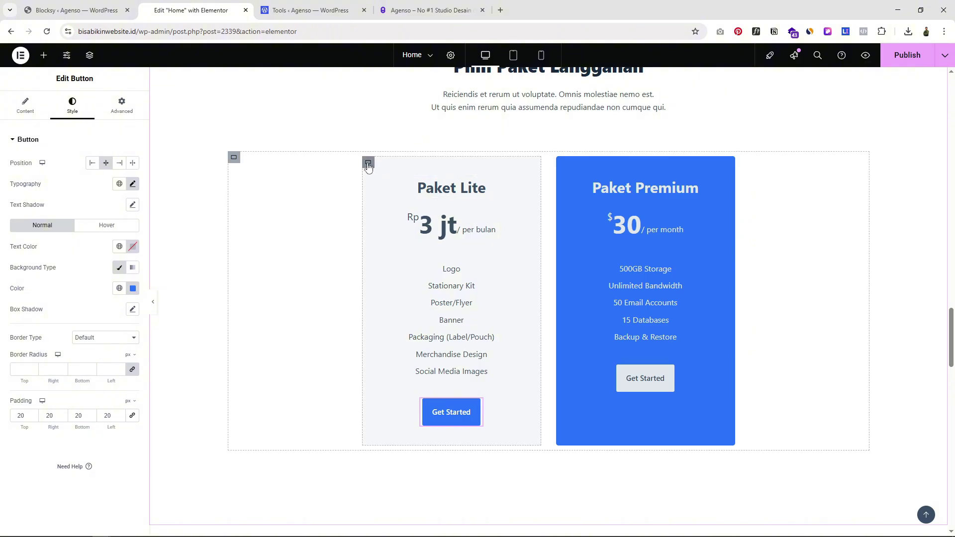
Try a bright pink background color on the Paket Lite card's container
left_click(368, 165)
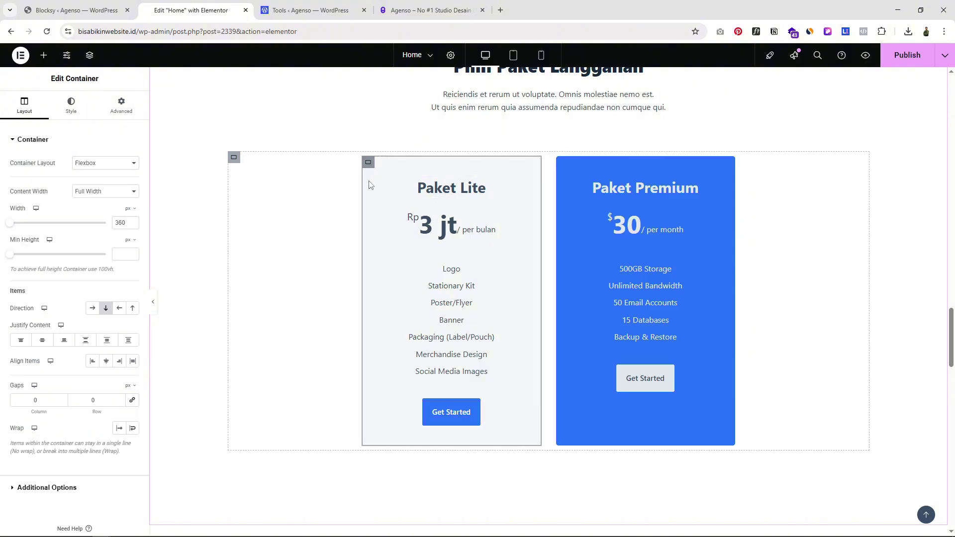
left_click(71, 104)
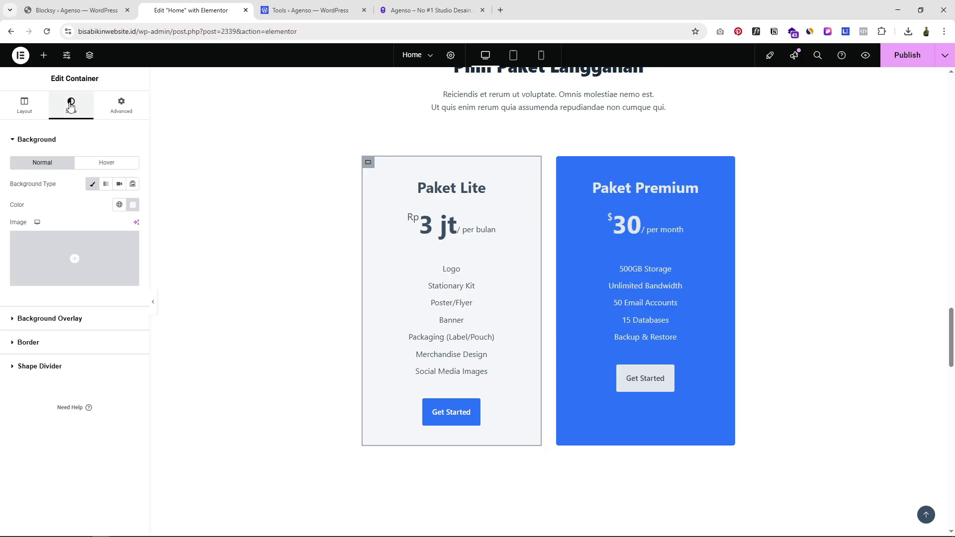
left_click(132, 204)
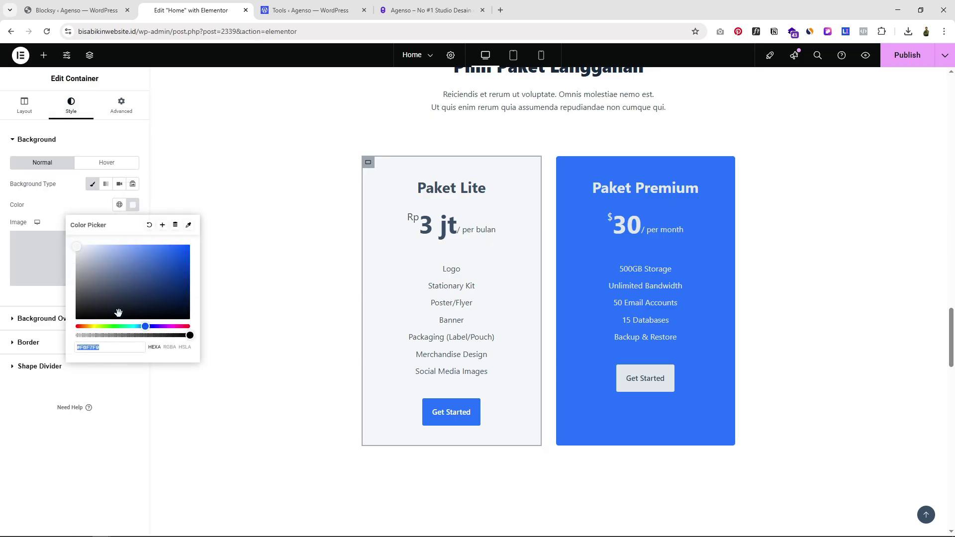
left_click(189, 247)
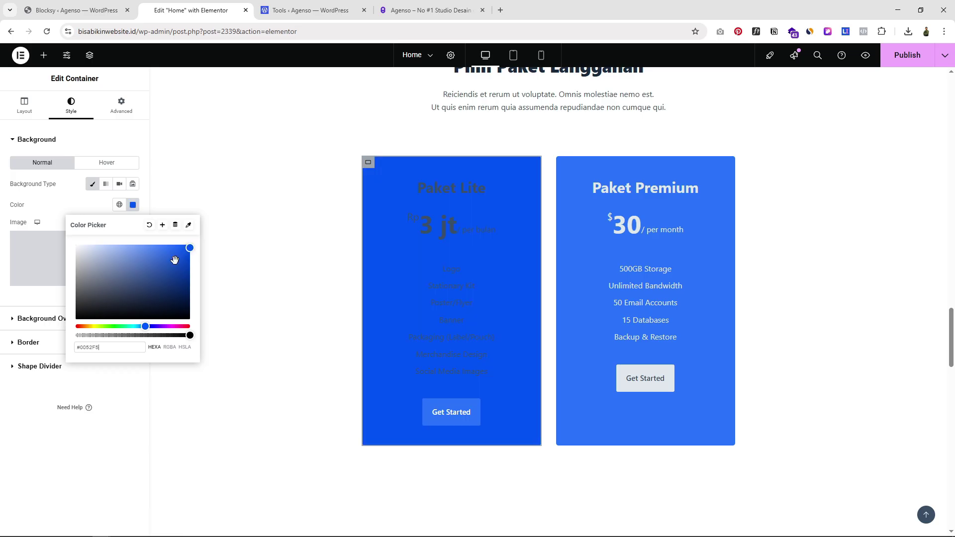
left_click_drag(148, 324, 179, 326)
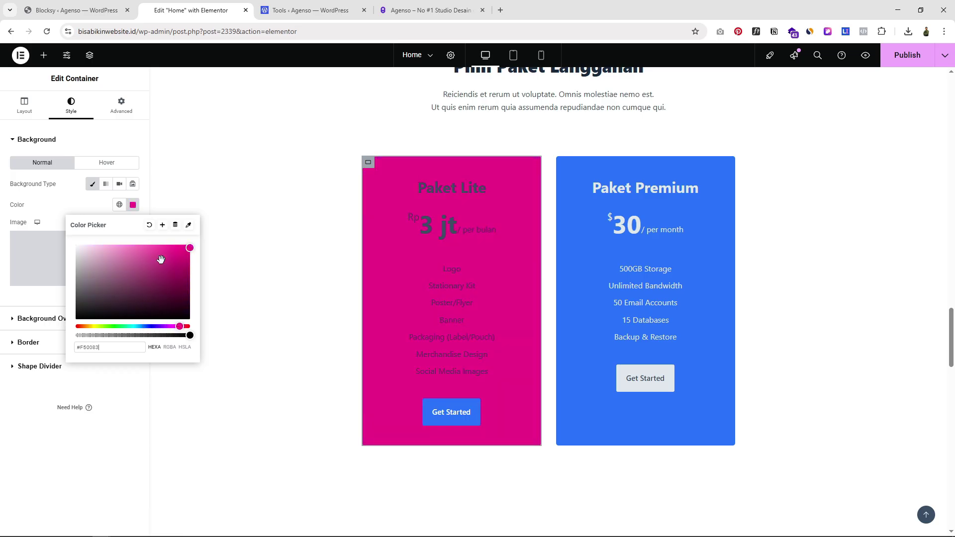
left_click_drag(162, 253, 173, 244)
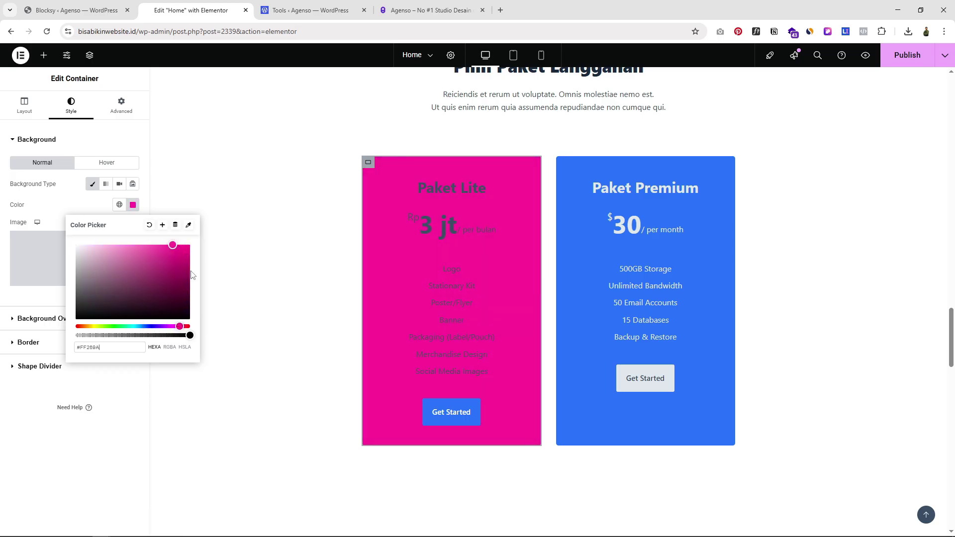
left_click(123, 347)
key("ctrl+a")
key("BackSpace")
left_click(58, 443)
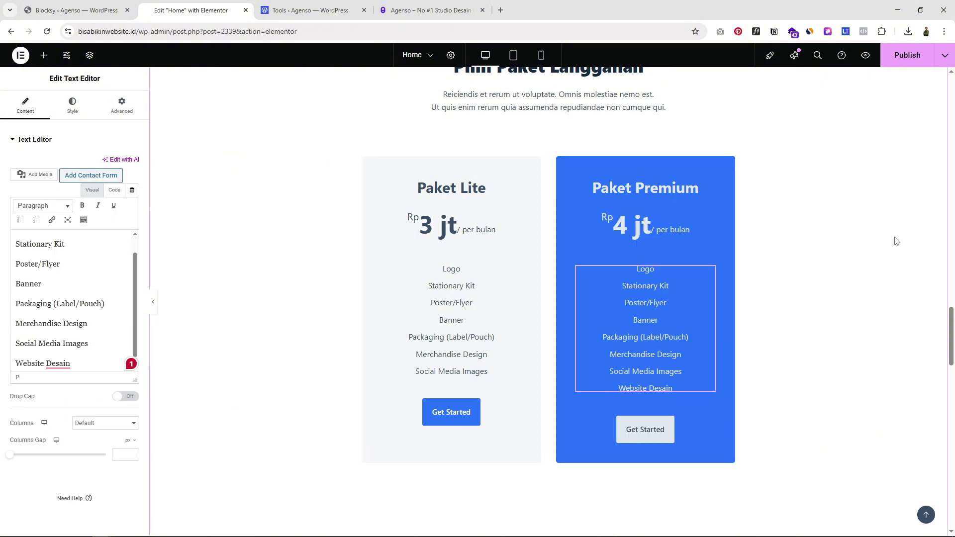
Publish the updated home page
left_click(907, 55)
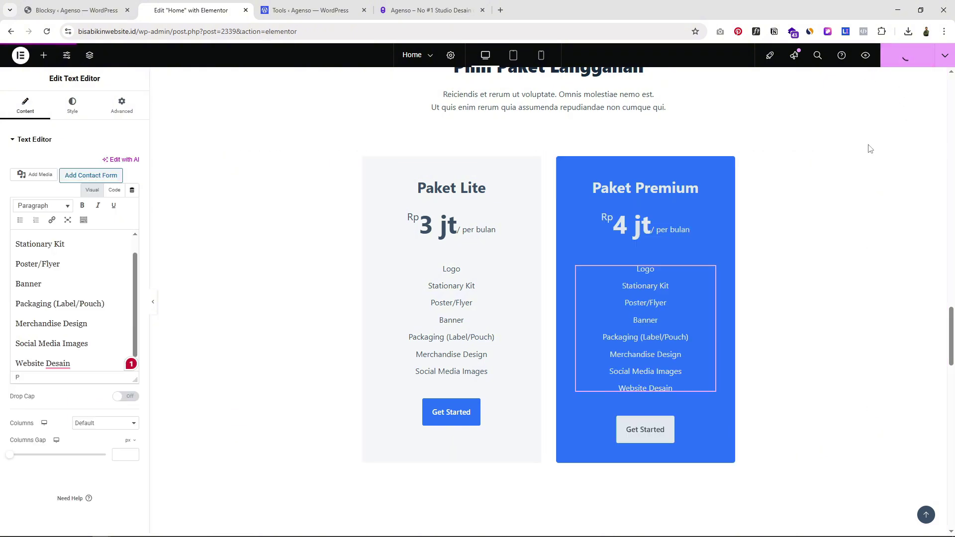
Change the testimonials section's heading to "Apa Kata Klien Kami"
scroll(822, 318, "down", 7)
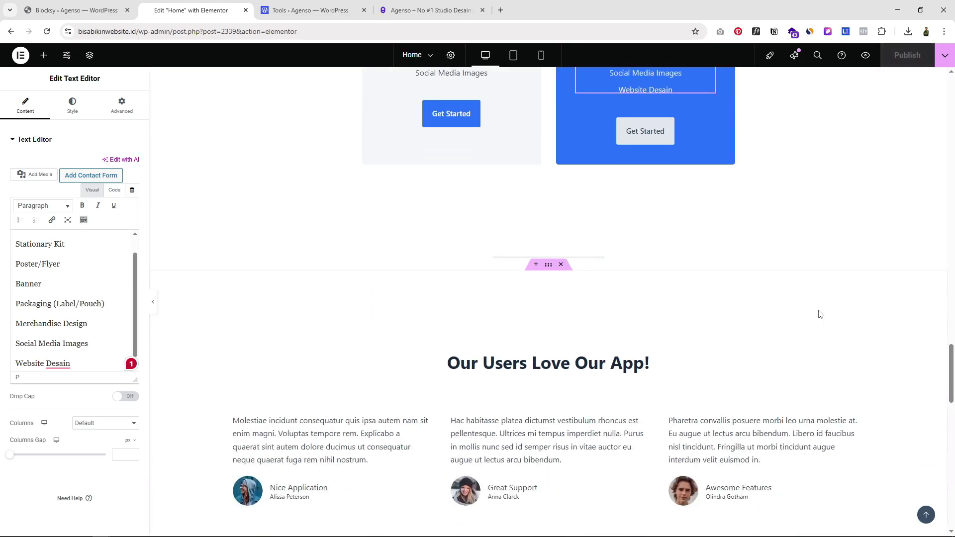
scroll(820, 314, "down", 2)
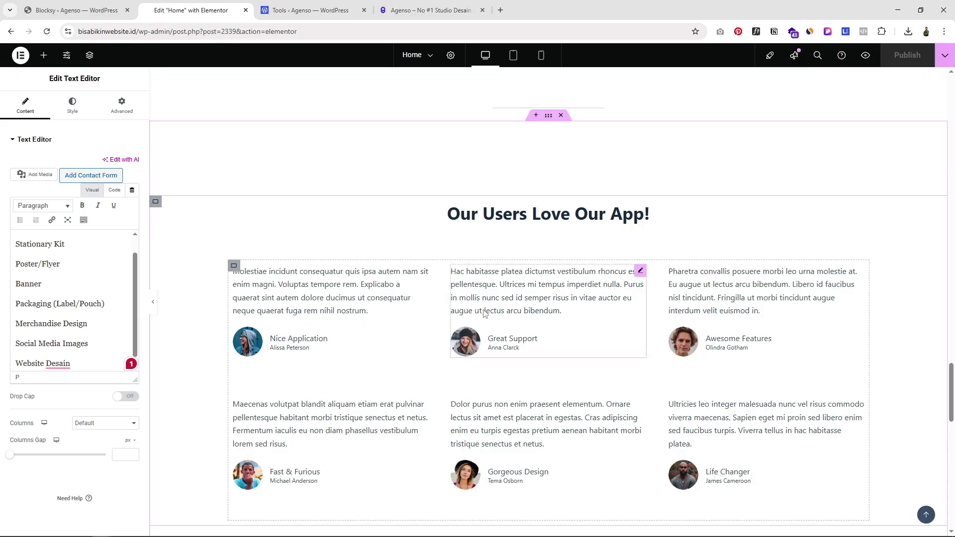
left_click(640, 206)
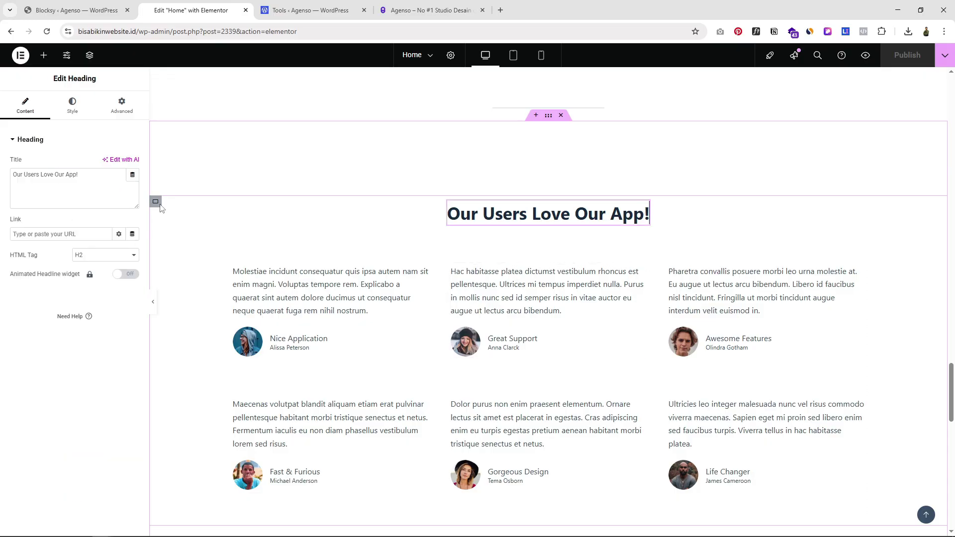
left_click(99, 188)
key("ctrl+a")
type("Apa Kata Klien Kami")
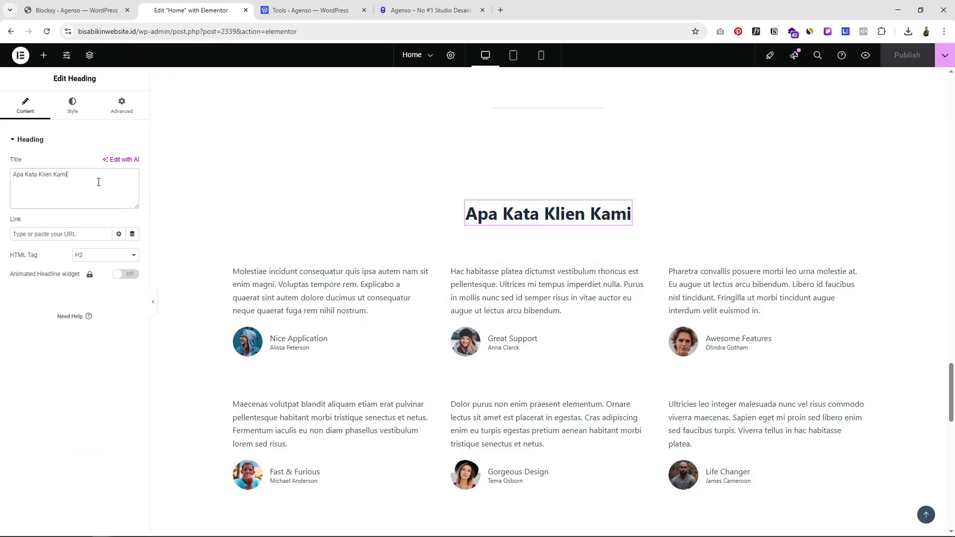
Enter a client's first name as the first testimonial's name and set its title to "Pebisnis"
left_click(356, 292)
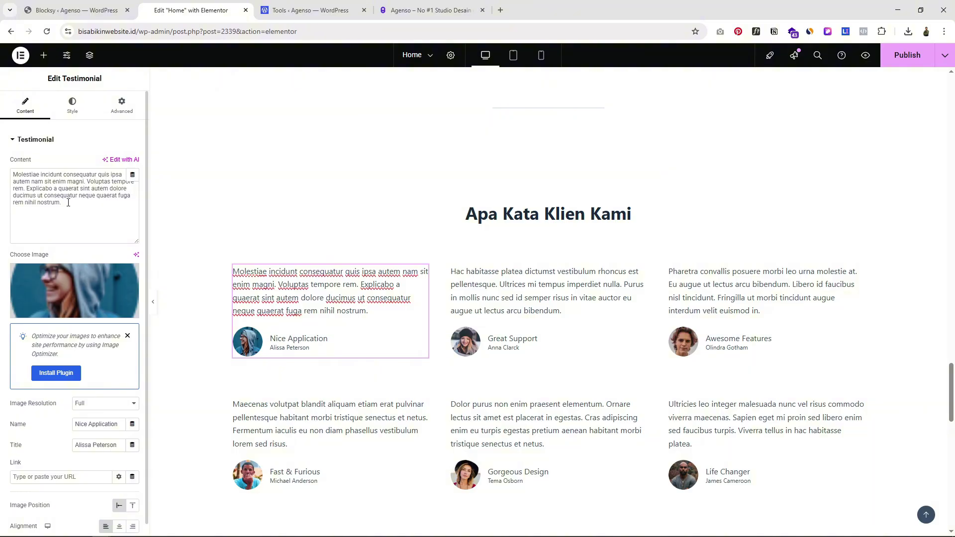
left_click_drag(79, 207, 8, 178)
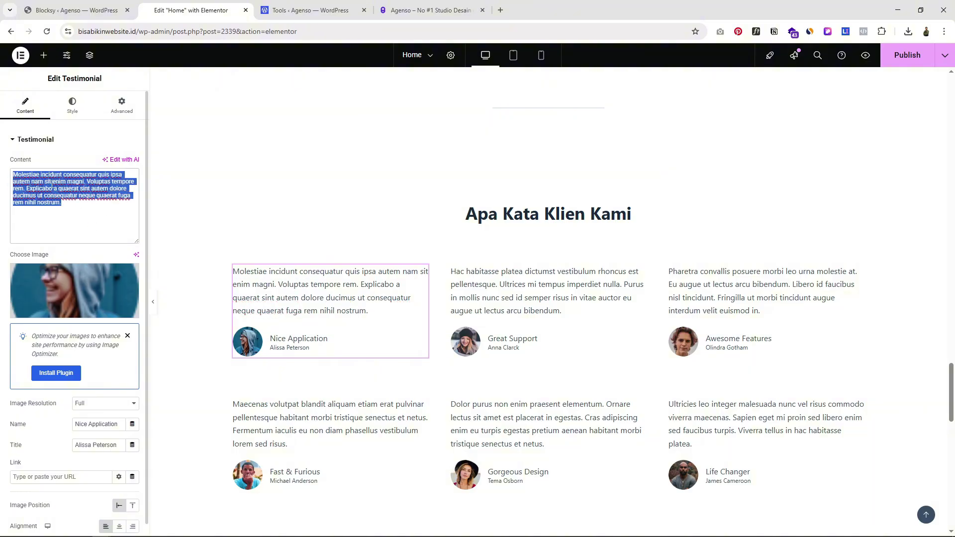
mouse_move(71, 263)
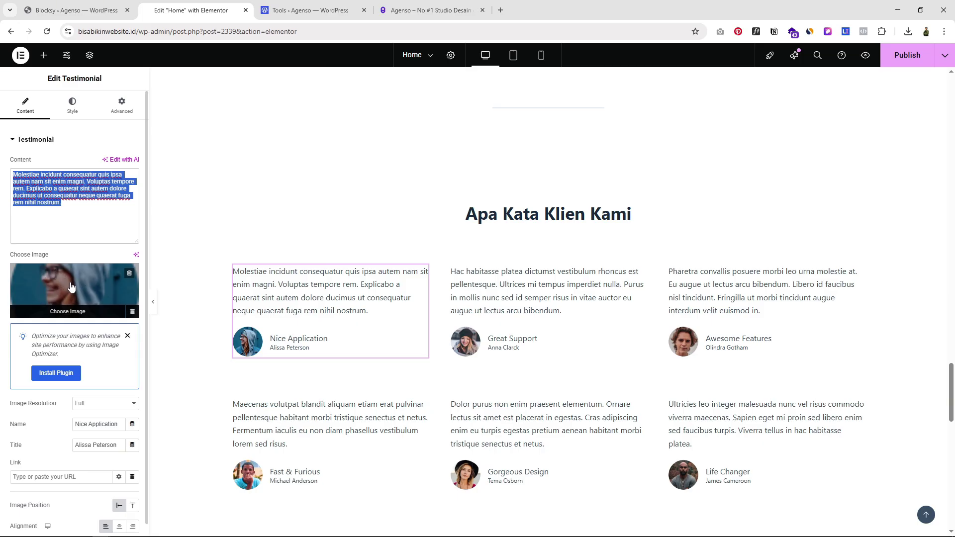
scroll(82, 289, "down", 2)
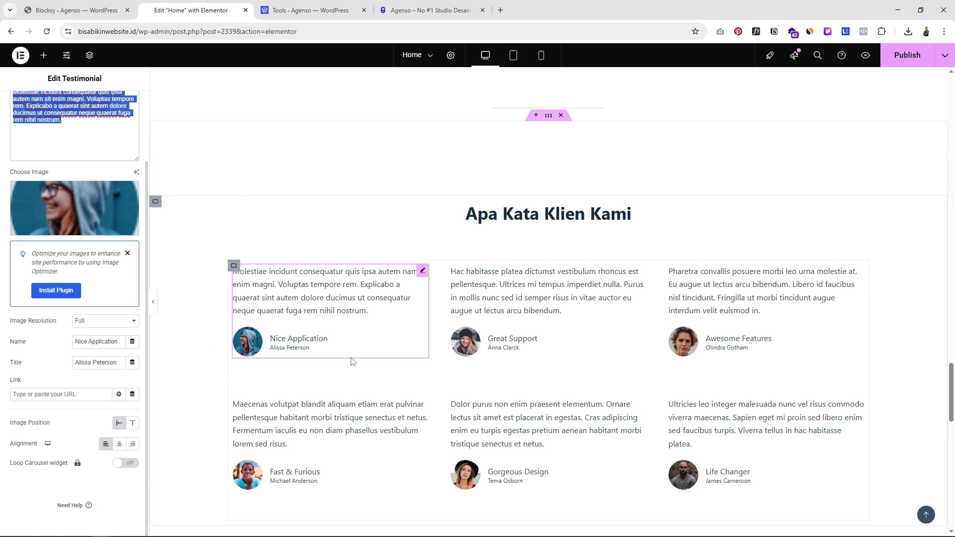
left_click(88, 338)
left_click_drag(76, 342, 128, 348)
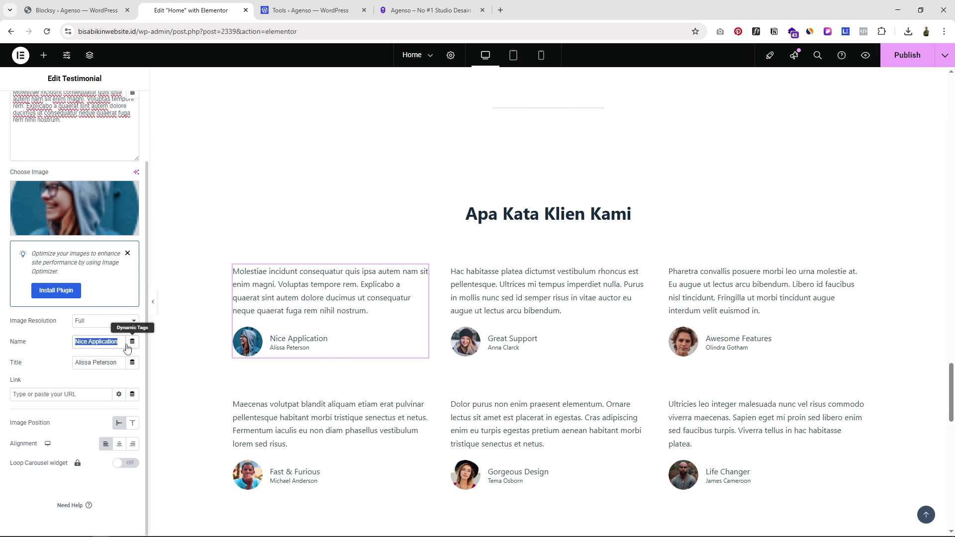
type("Joni")
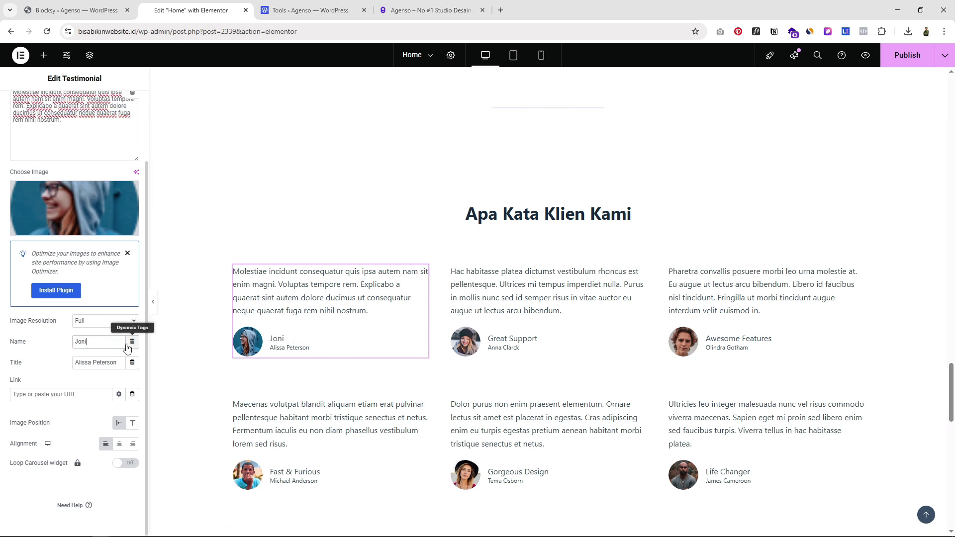
triple_click(98, 368)
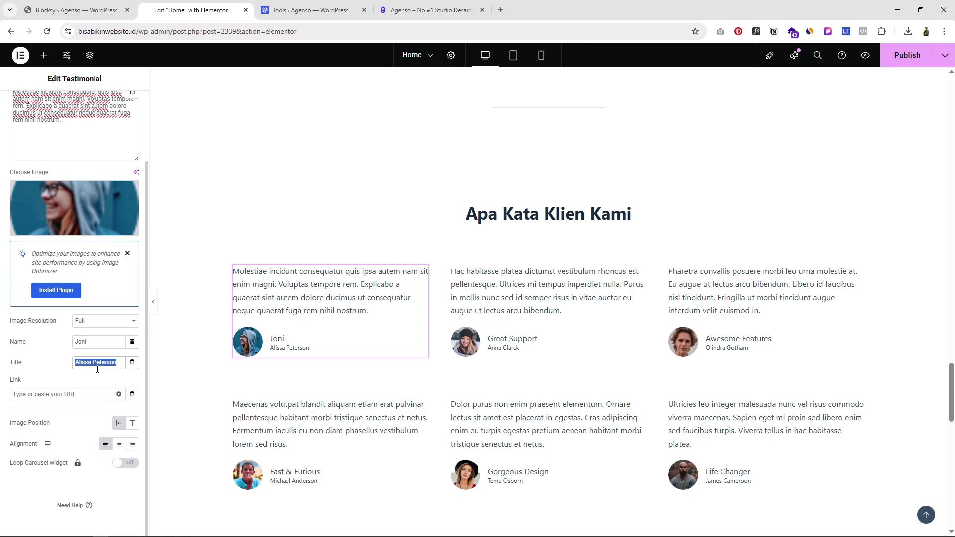
type("Pebisnis")
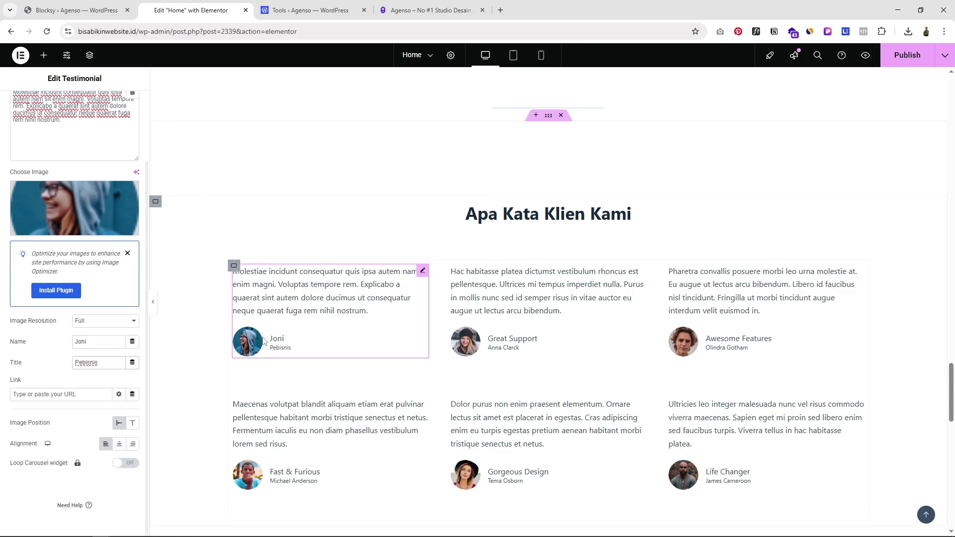
scroll(37, 230, "up", 2)
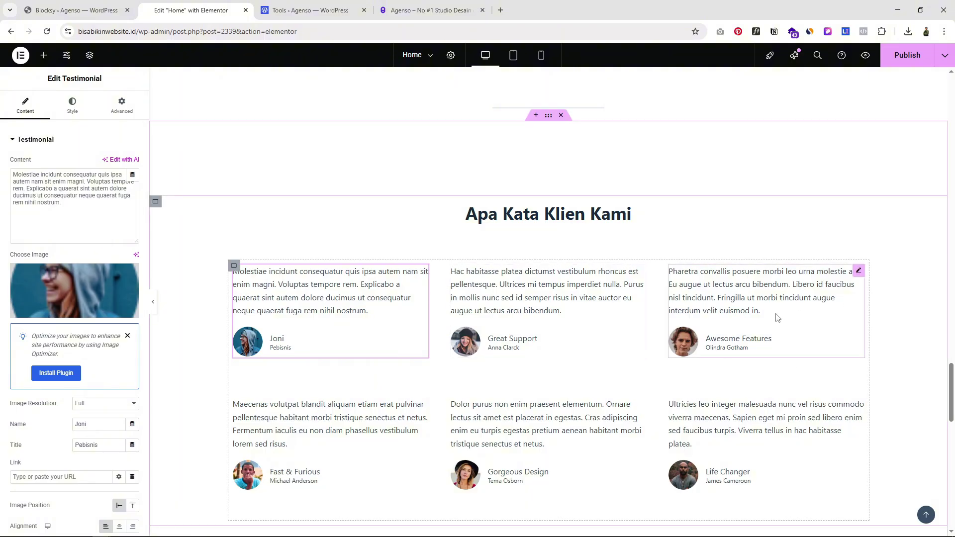
Replace the "Download Our App Now" heading with "Siap Membawa Brand Anda ke Level Selanjutnya?"
scroll(773, 323, "down", 4)
scroll(780, 283, "down", 5)
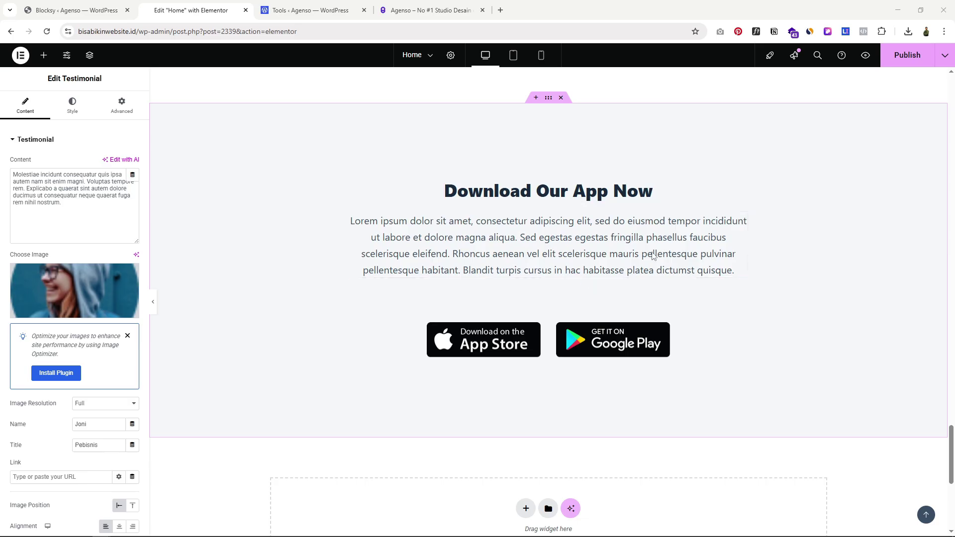
scroll(571, 200, "up", 1)
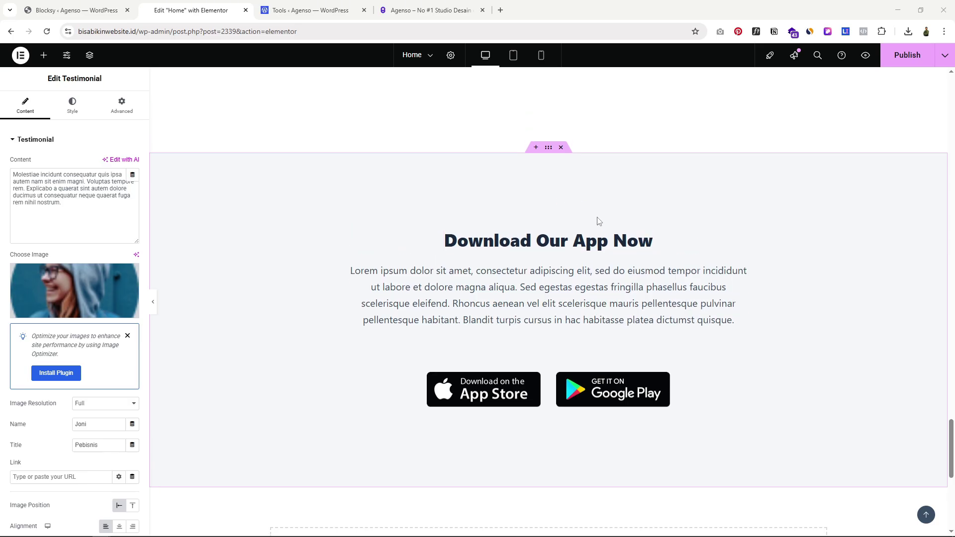
left_click(501, 244)
left_click_drag(93, 178, 1, 182)
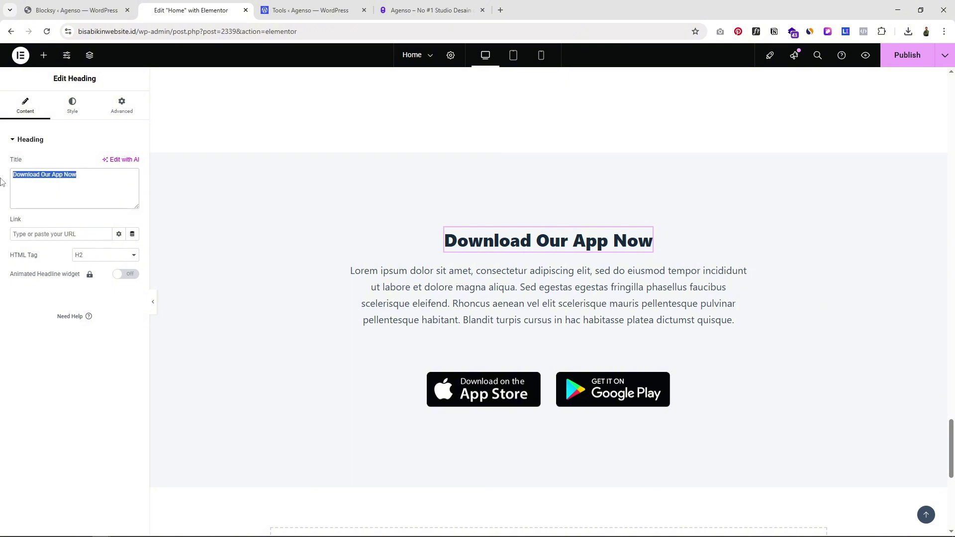
type("Siap Membawa Brand Anda ke Level Selanjutnya?")
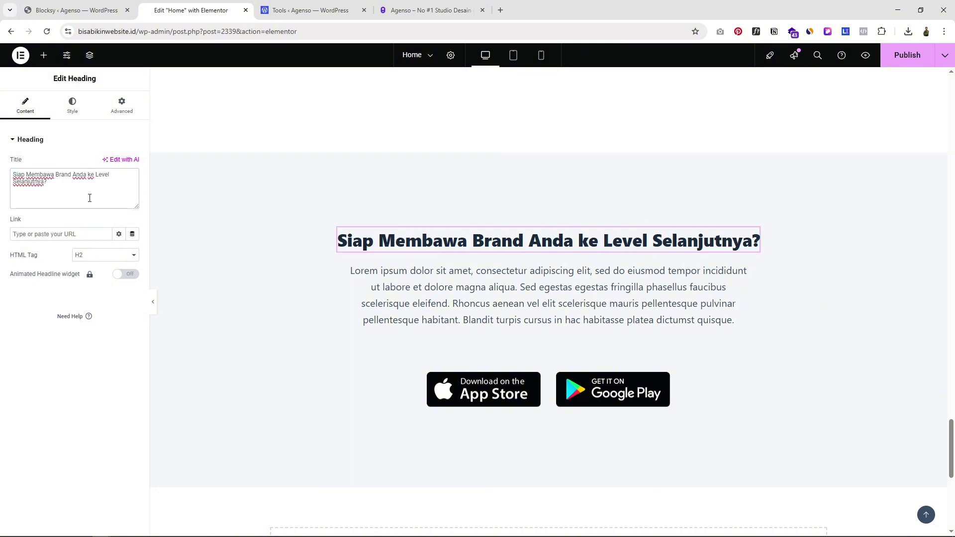
Delete the App Store and Google Play badge images from the "Siap Membawa Brand Anda ke Level Selanjutnya?" section
left_click(576, 303)
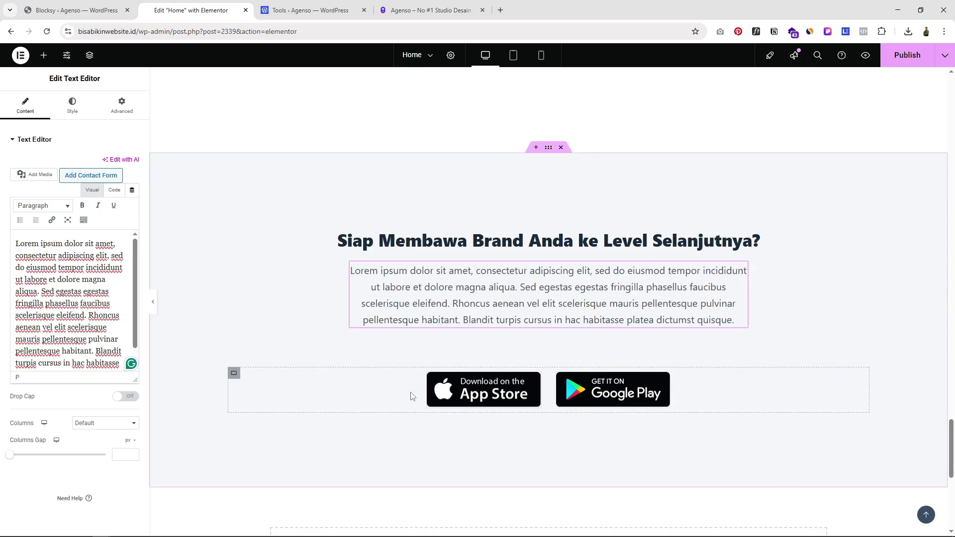
left_click(536, 379)
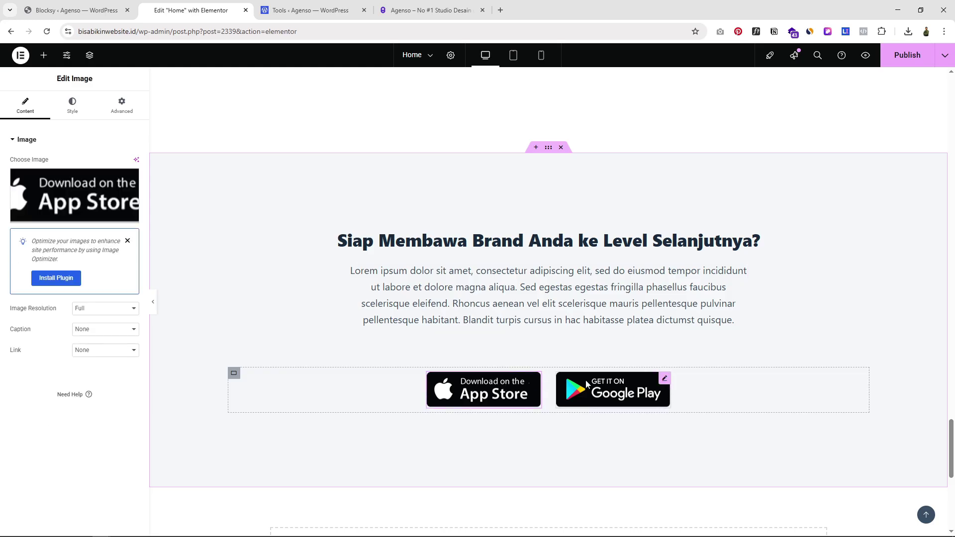
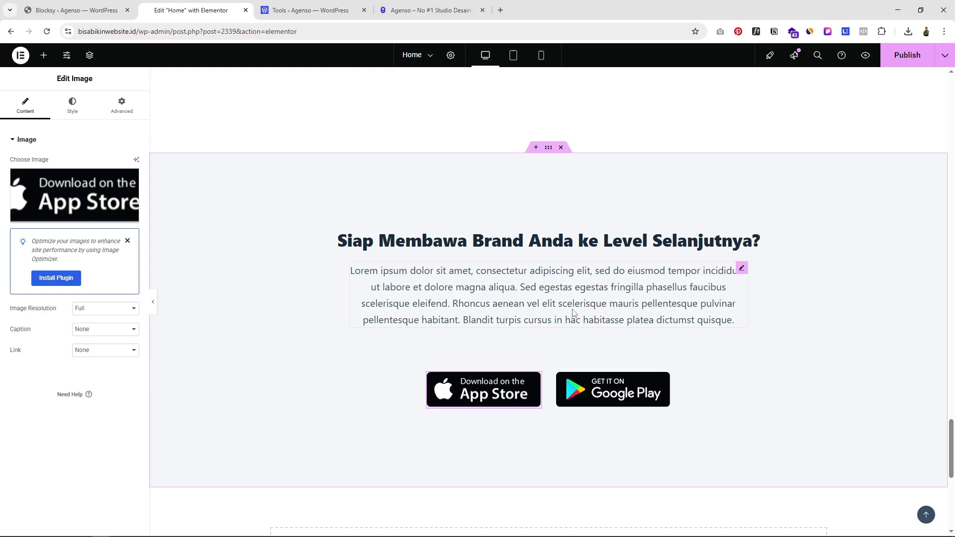
right_click(509, 380)
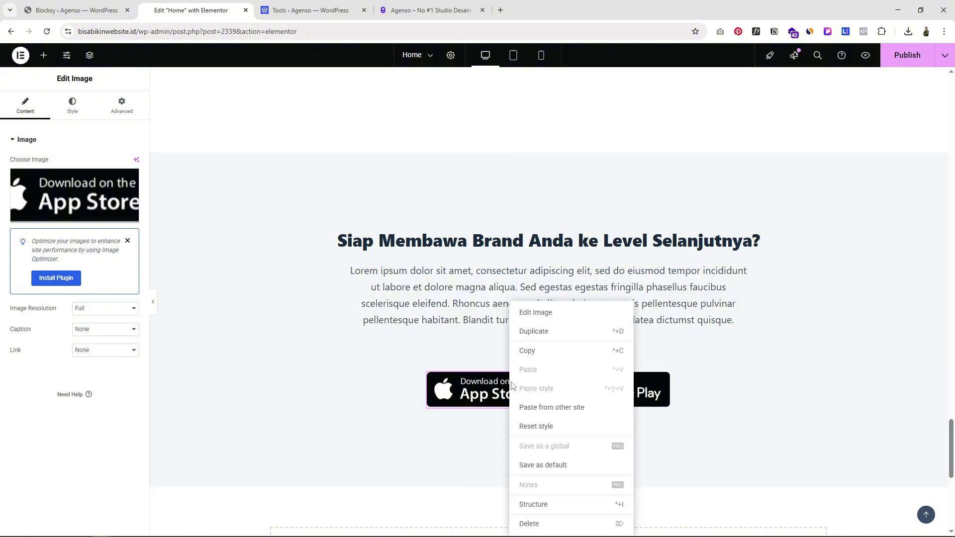
left_click(546, 523)
right_click(541, 392)
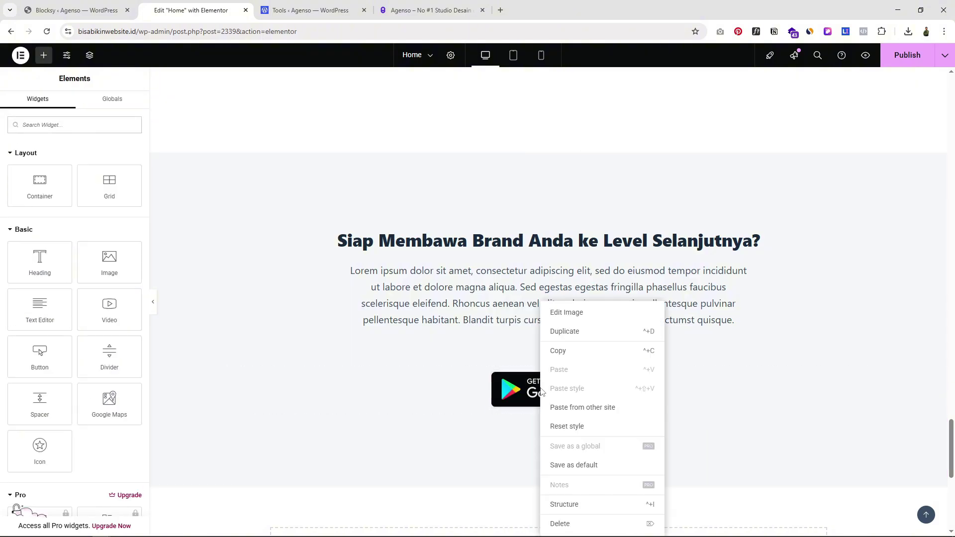
left_click(571, 523)
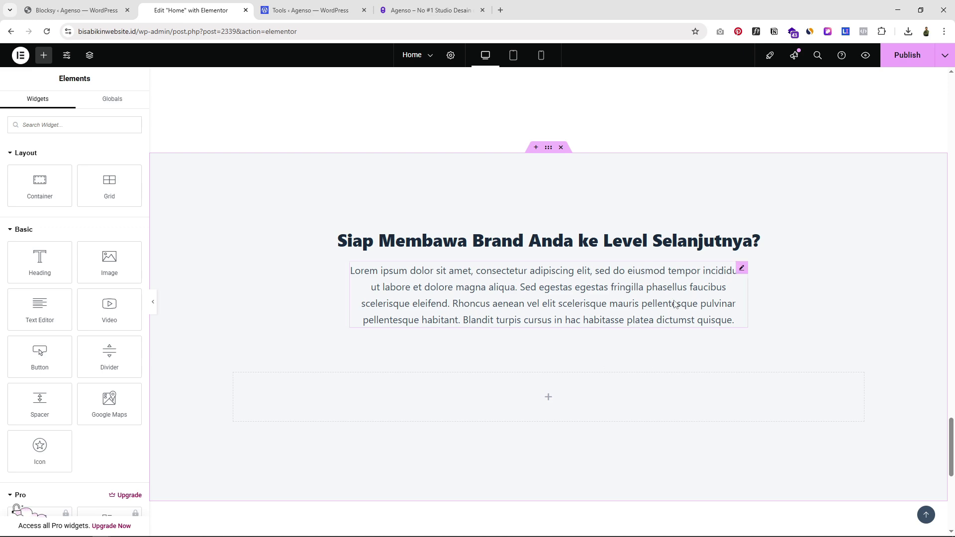
Copy the Paket Lite card's "Get Started" button into the empty container below the call-to-action text
scroll(675, 305, "up", 3)
scroll(675, 304, "up", 15)
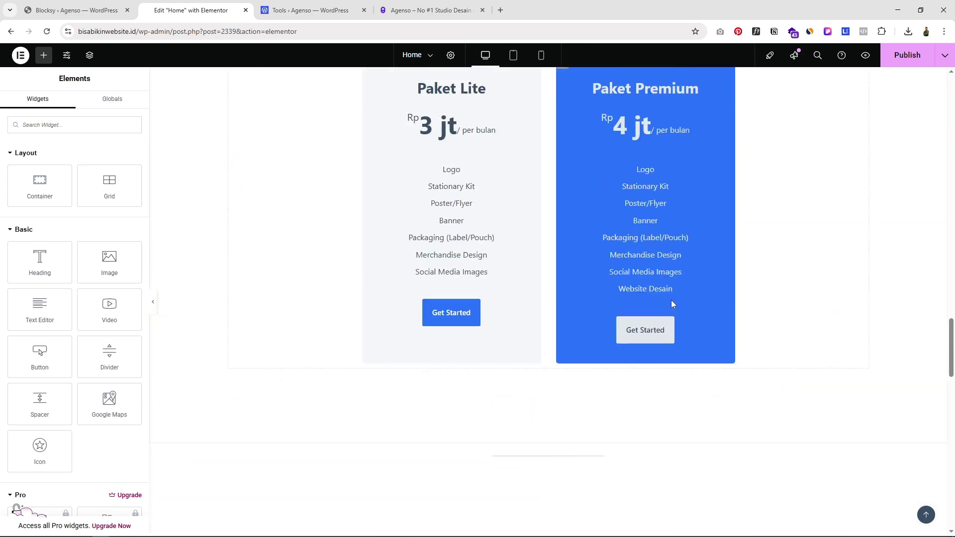
scroll(672, 304, "down", 2)
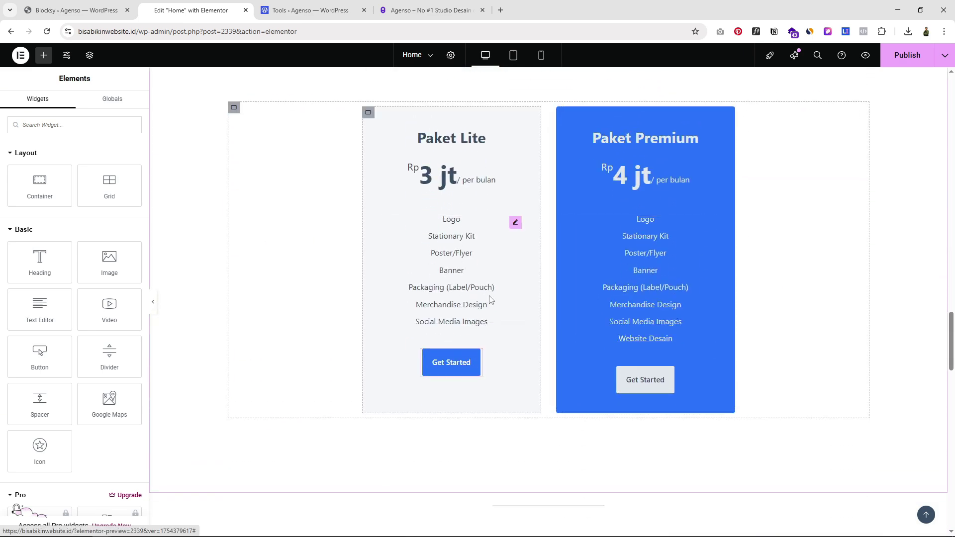
right_click(446, 359)
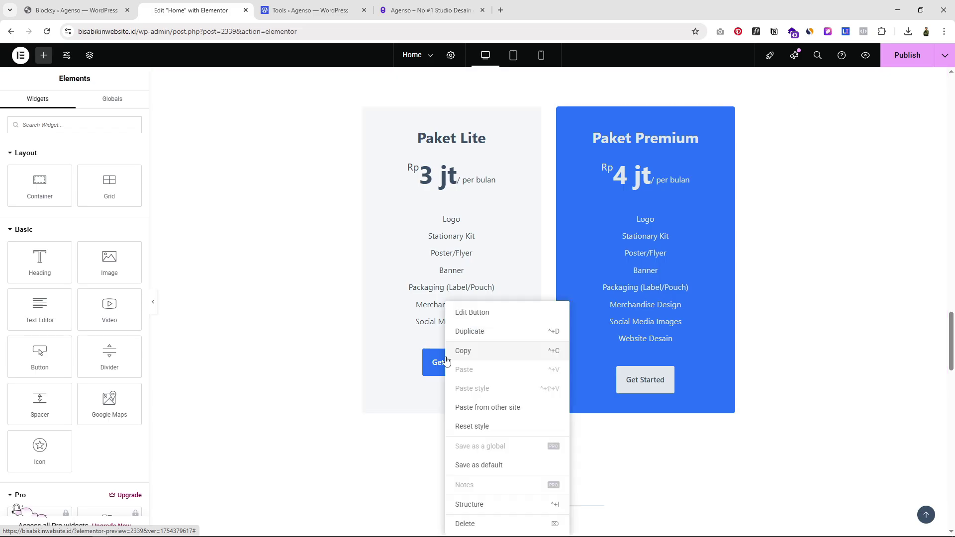
left_click(473, 352)
scroll(478, 361, "down", 10)
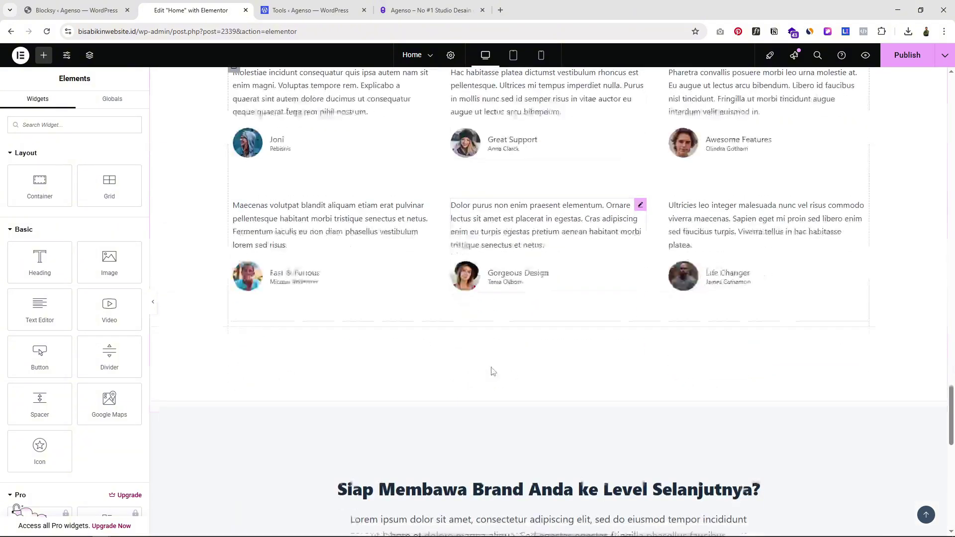
scroll(492, 372, "down", 8)
scroll(491, 371, "up", 2)
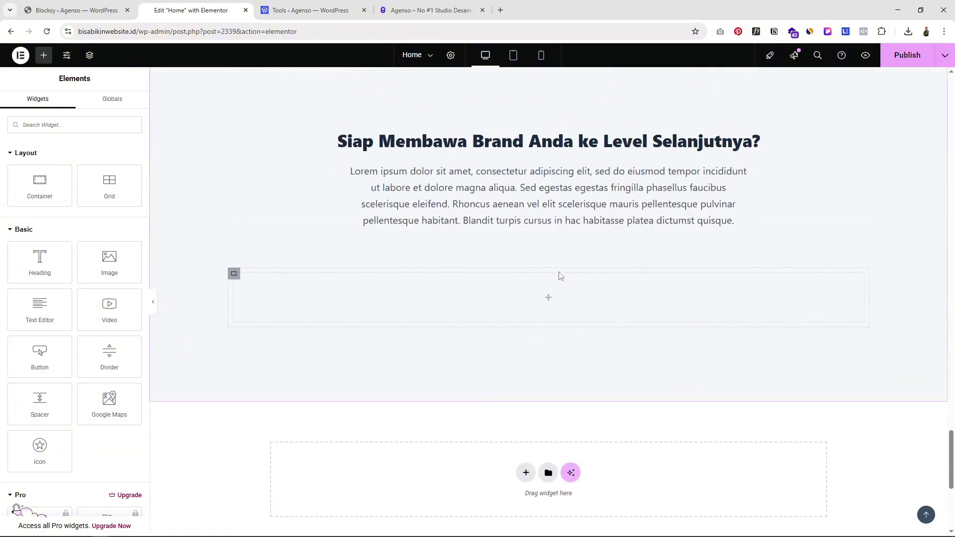
right_click(526, 292)
left_click(535, 350)
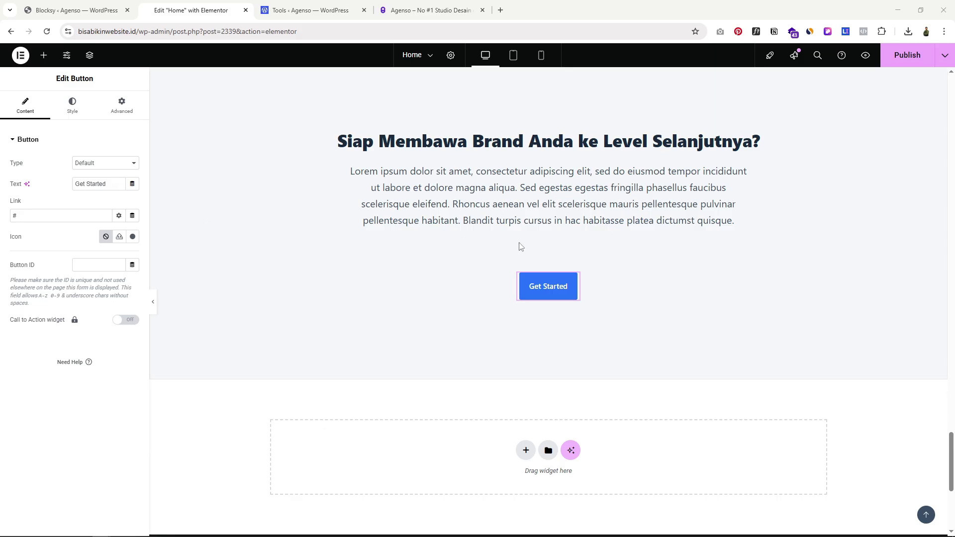
Change the pasted call-to-action button's text to "Konsultasi Gratis"
triple_click(100, 186)
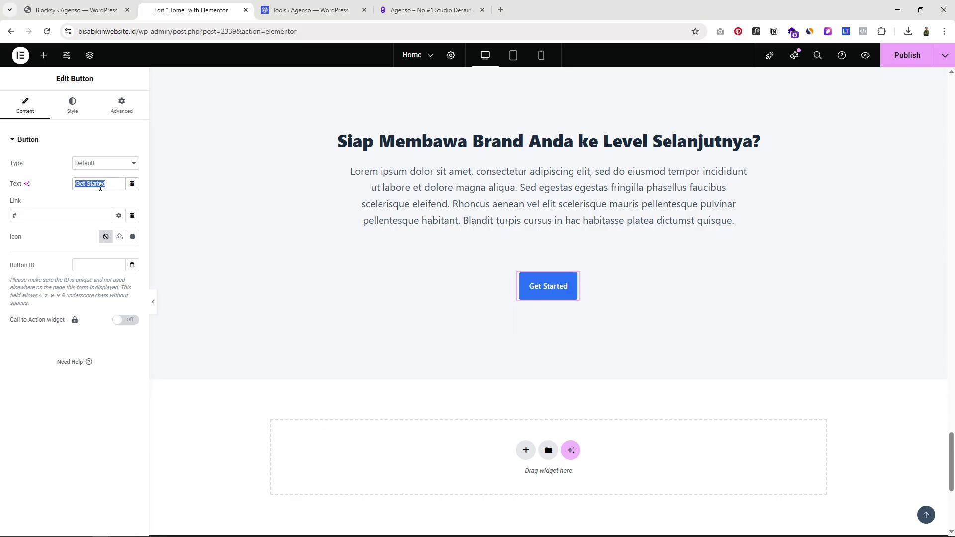
type("Konsultasi Gratis")
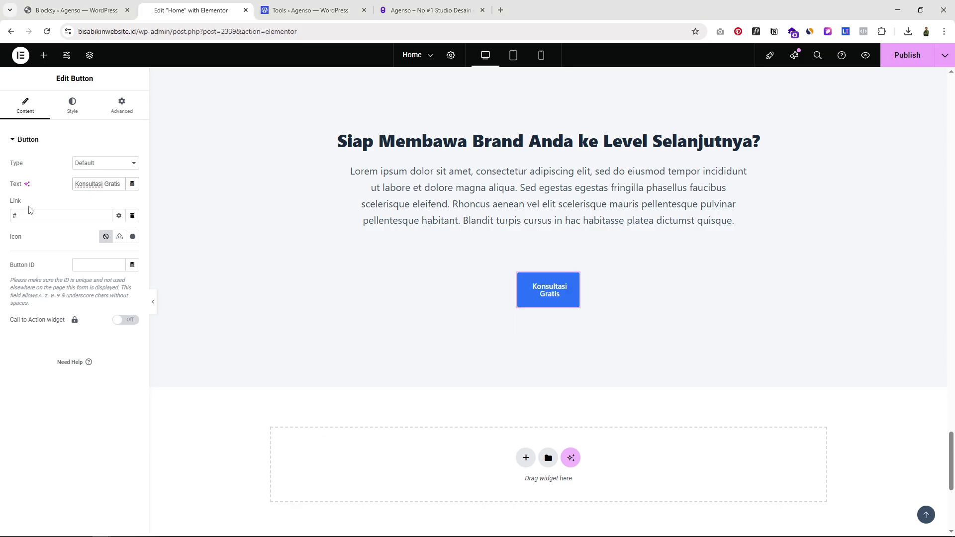
left_click_drag(22, 210, 6, 217)
Add a phone handset icon from the icon library to the "Konsultasi Gratis" button
left_click(132, 237)
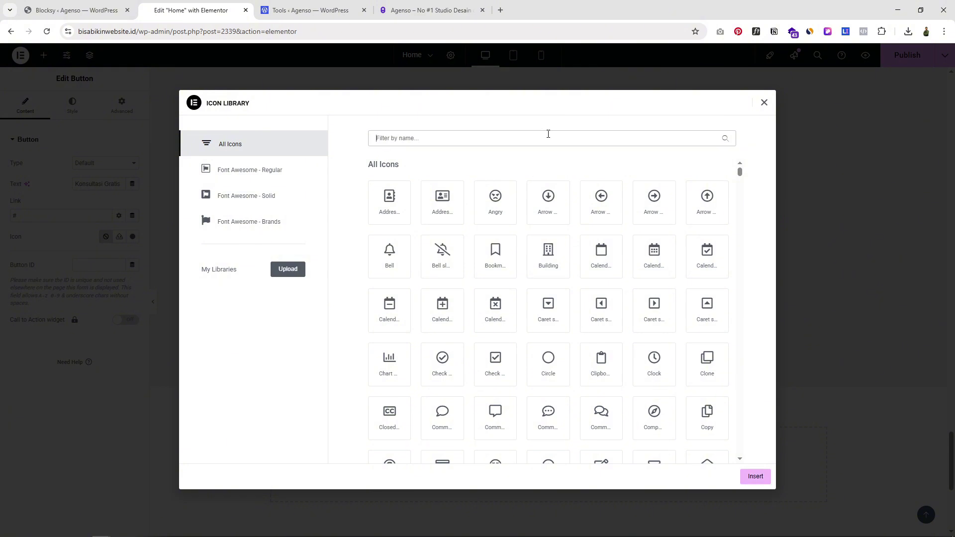
type("phone")
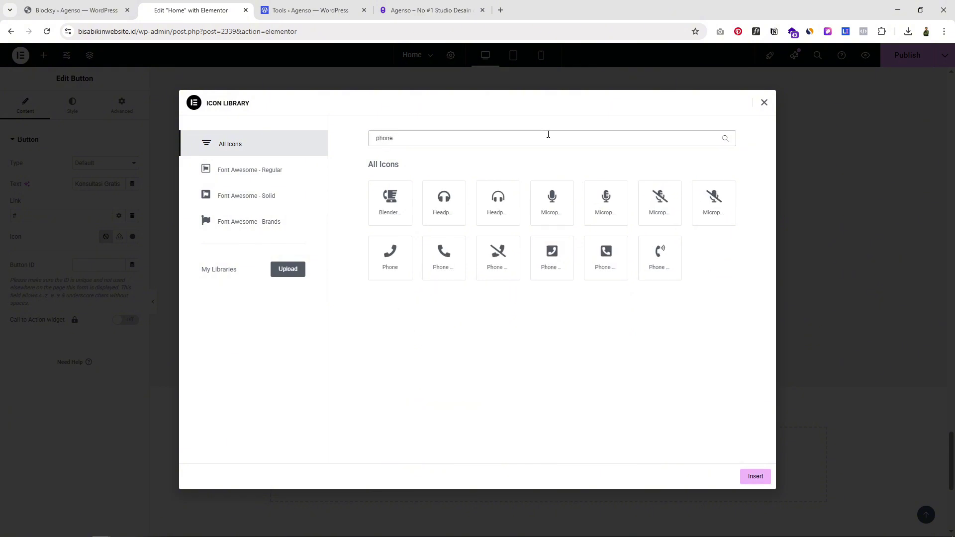
left_click(445, 252)
left_click(754, 476)
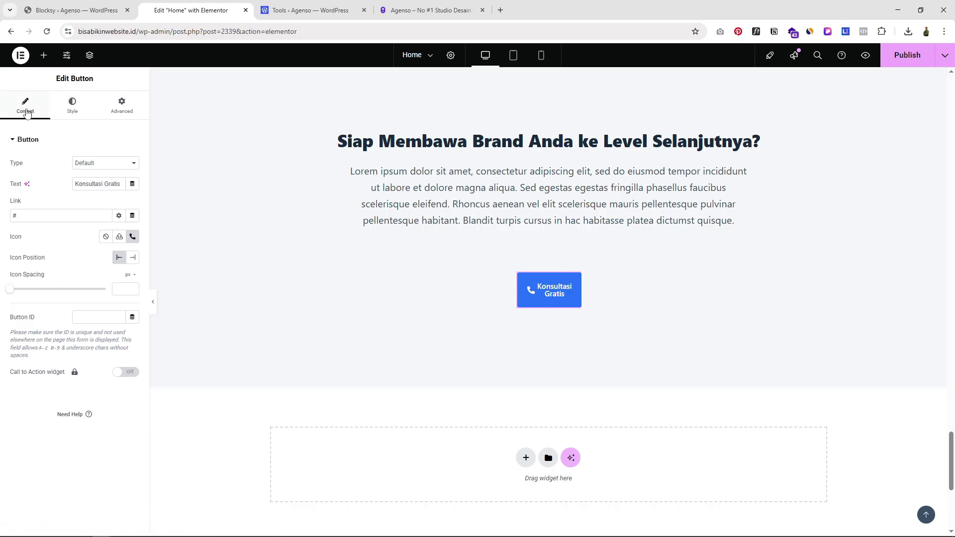
Set the "Konsultasi Gratis" button's custom width to 1000 px and publish the page
left_click(115, 107)
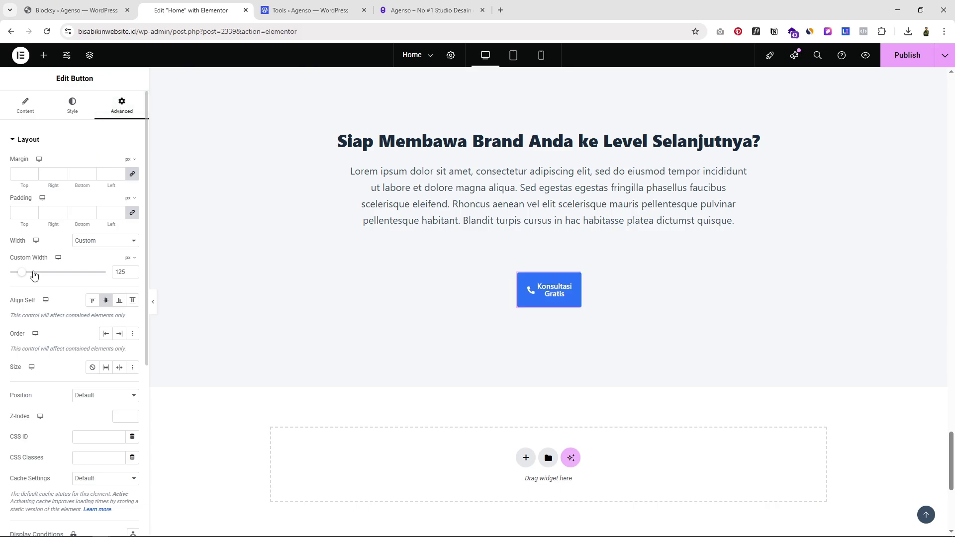
left_click_drag(22, 273, 125, 271)
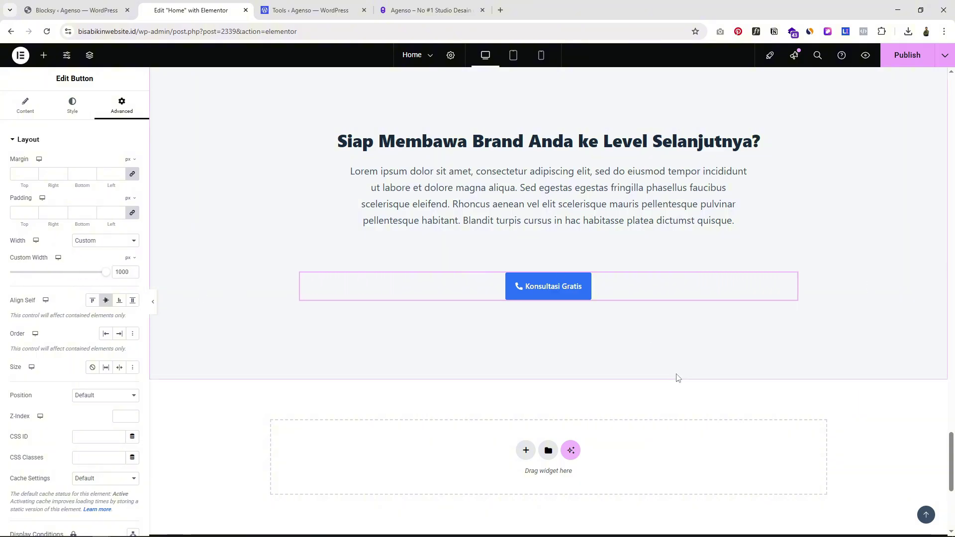
scroll(680, 366, "down", 1)
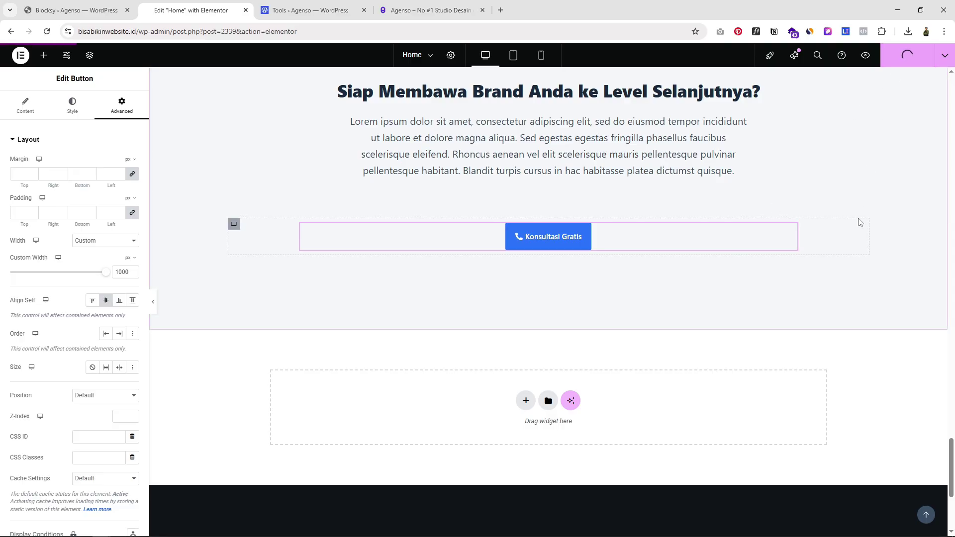
scroll(858, 293, "down", 1)
scroll(855, 296, "down", 3)
scroll(855, 290, "up", 4)
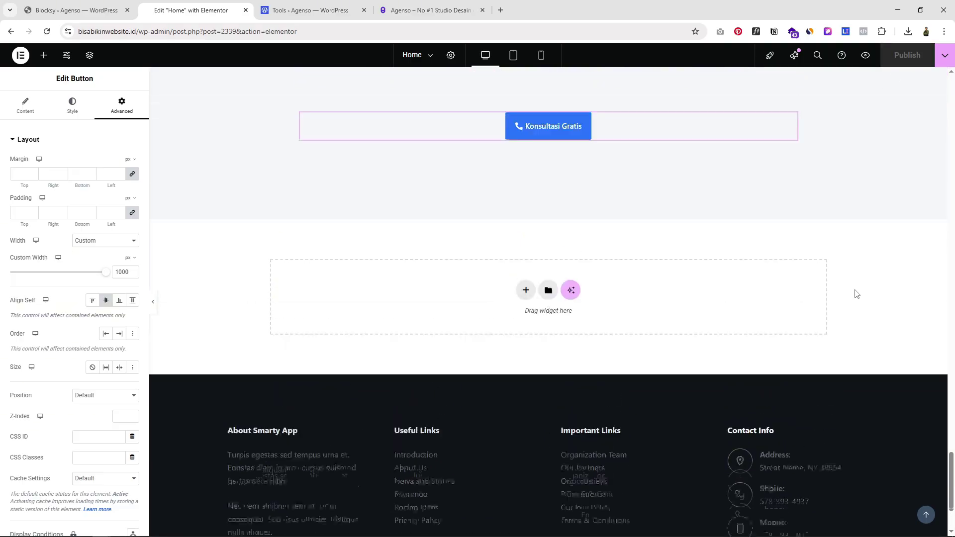
scroll(857, 284, "up", 3)
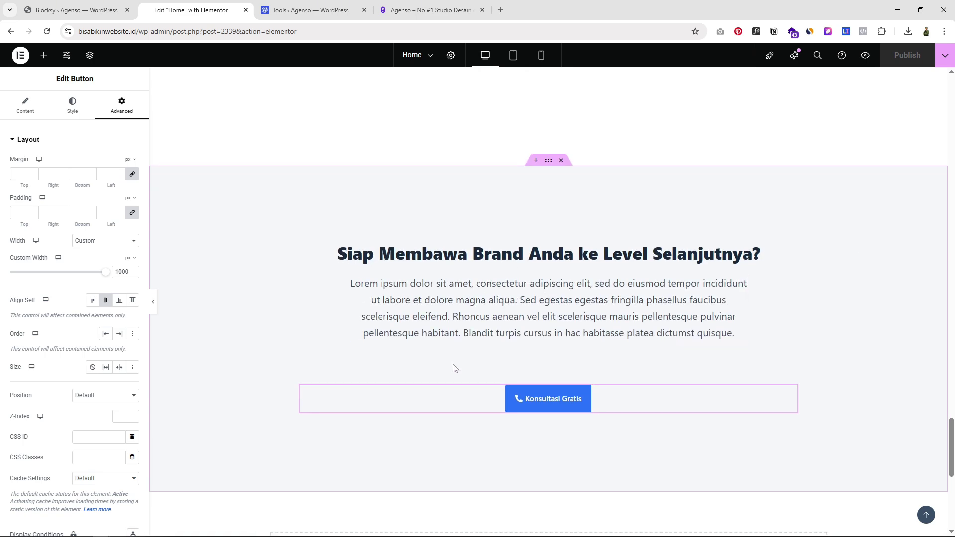
scroll(453, 368, "down", 7)
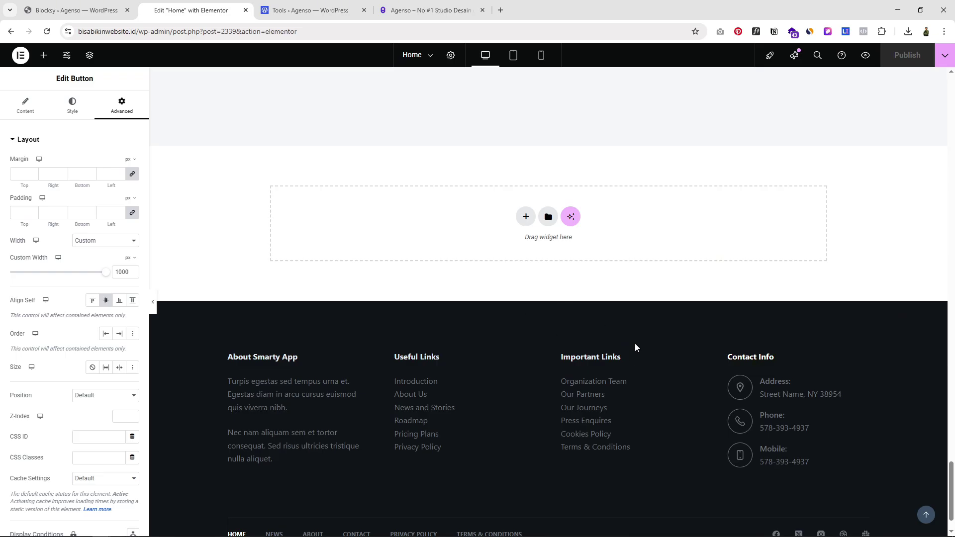
scroll(710, 315, "up", 6)
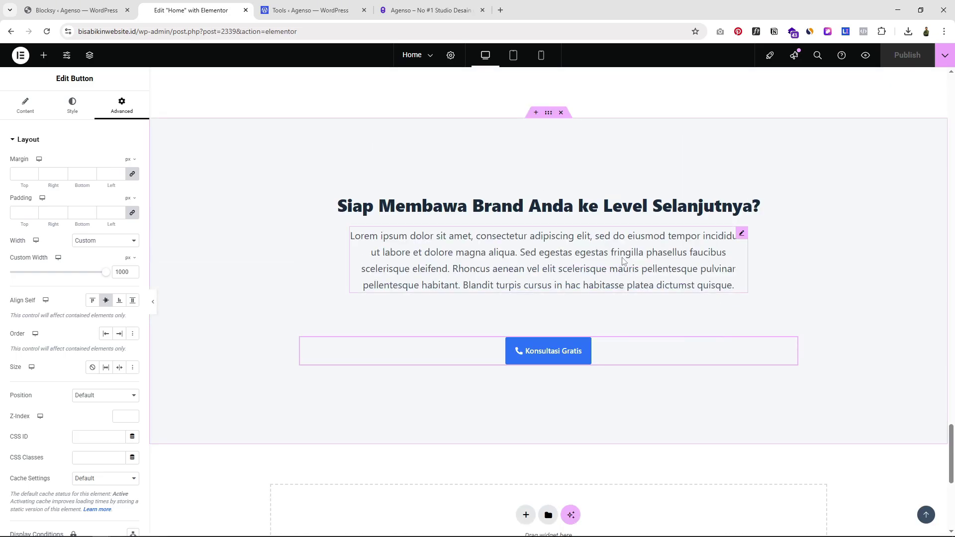
Preview the Home page and review its sections from the hero to the closing Konsultasi Gratis call to action
scroll(622, 261, "up", 5)
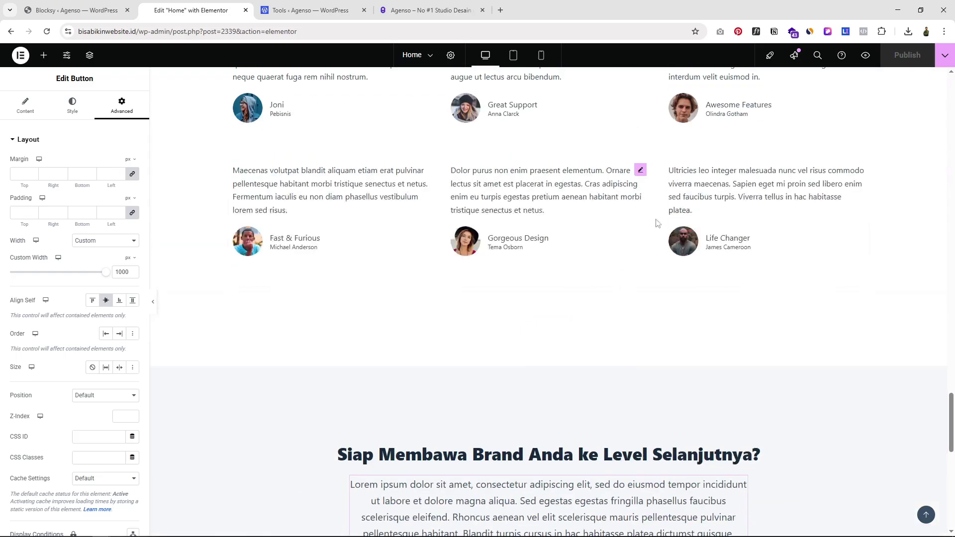
left_click(865, 56)
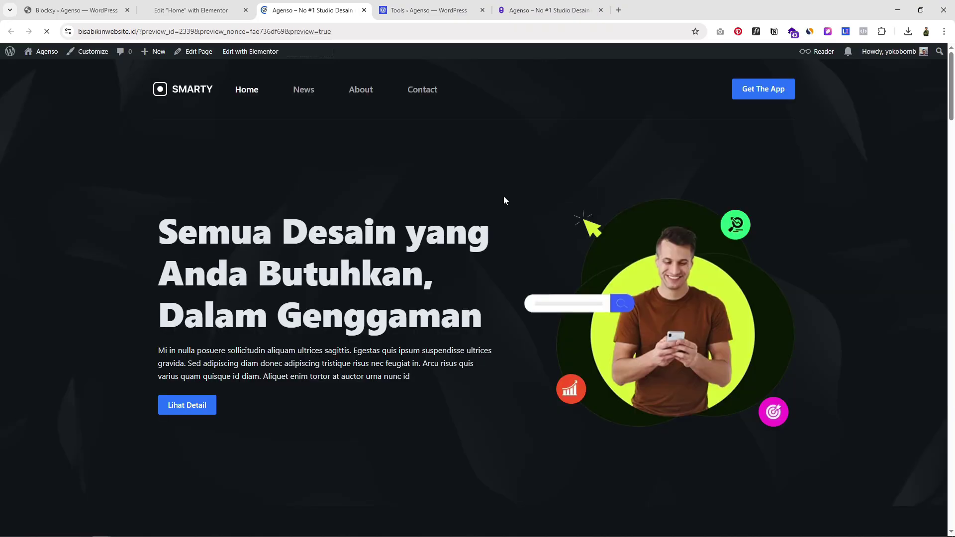
scroll(509, 286, "down", 5)
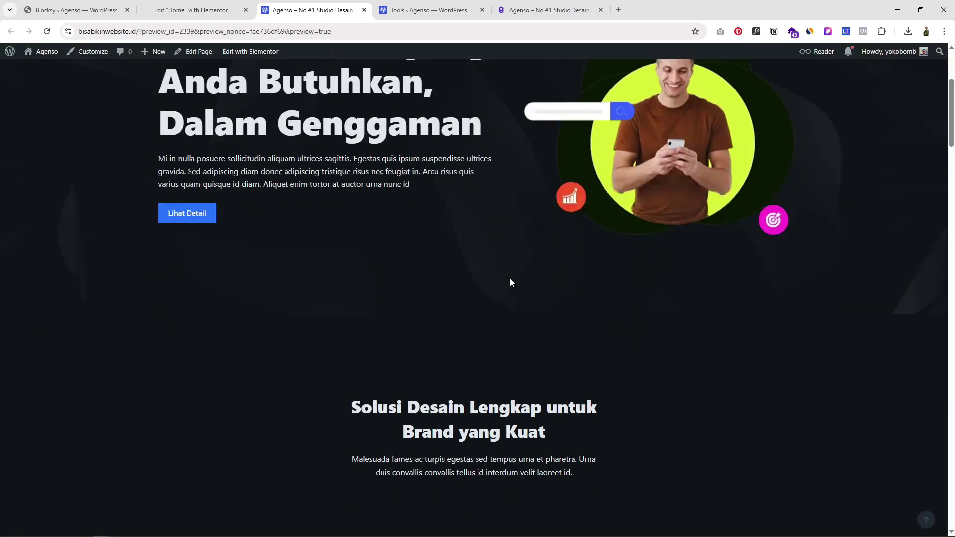
scroll(510, 282, "down", 15)
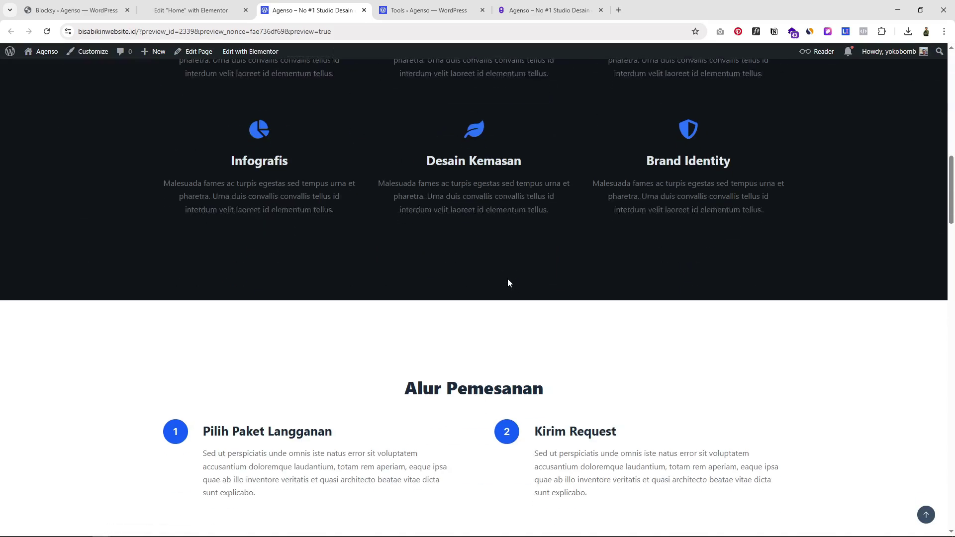
scroll(508, 283, "down", 12)
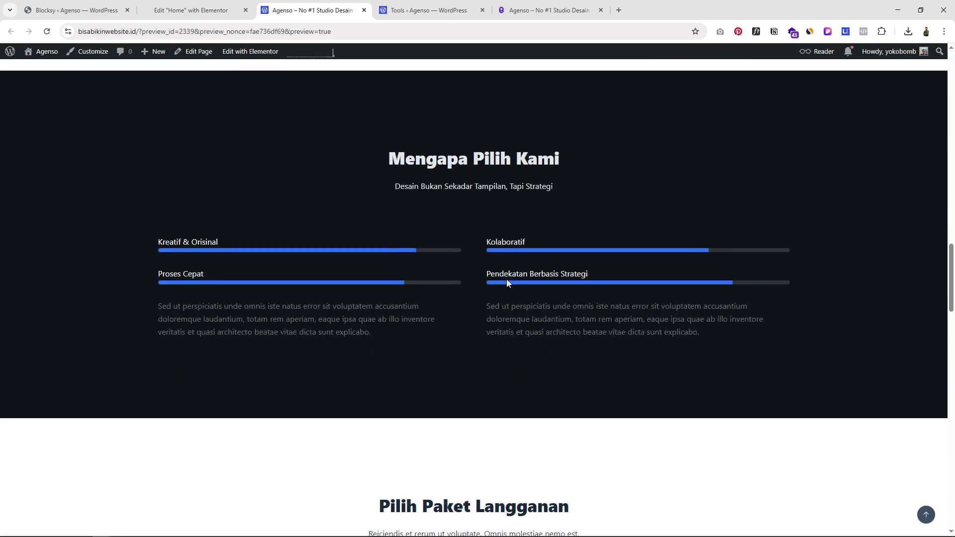
scroll(508, 283, "down", 15)
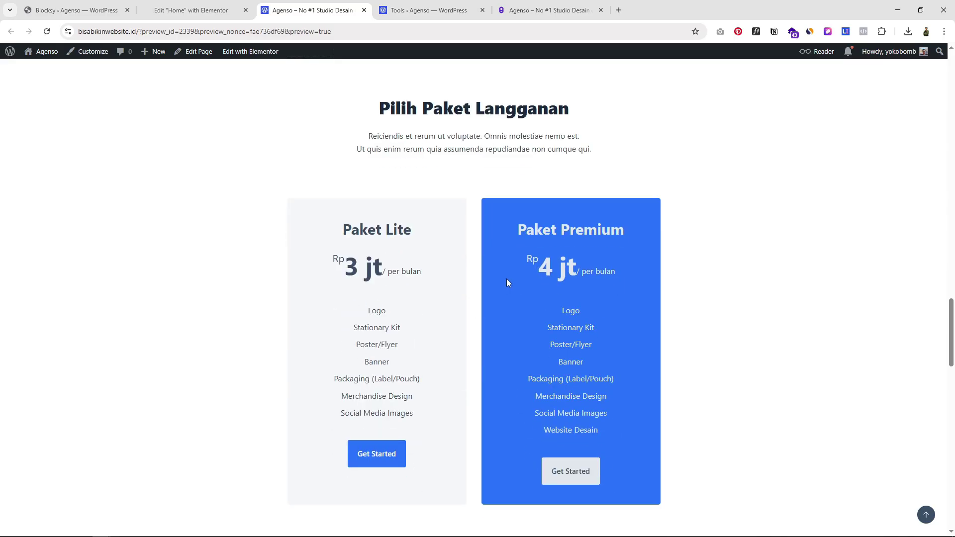
scroll(508, 283, "down", 4)
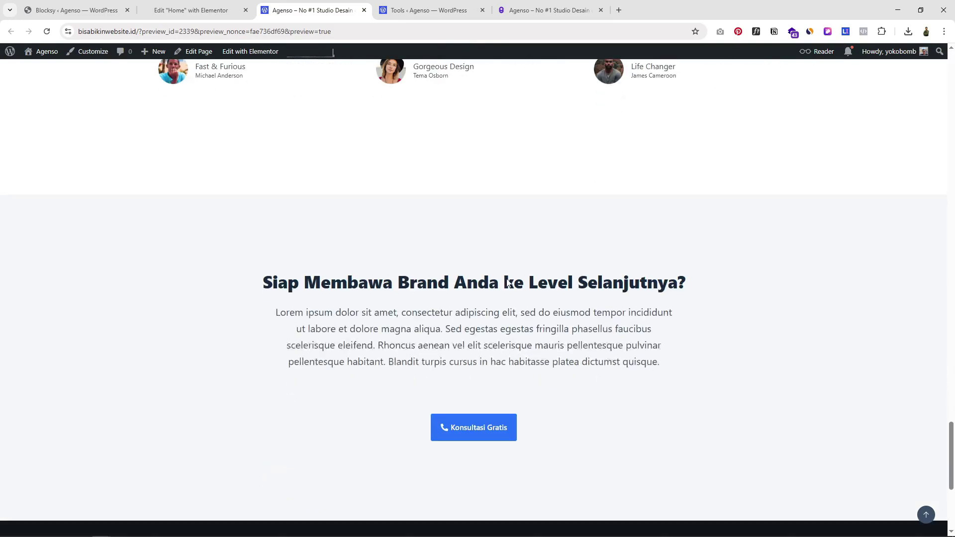
left_click_drag(951, 460, 951, 94)
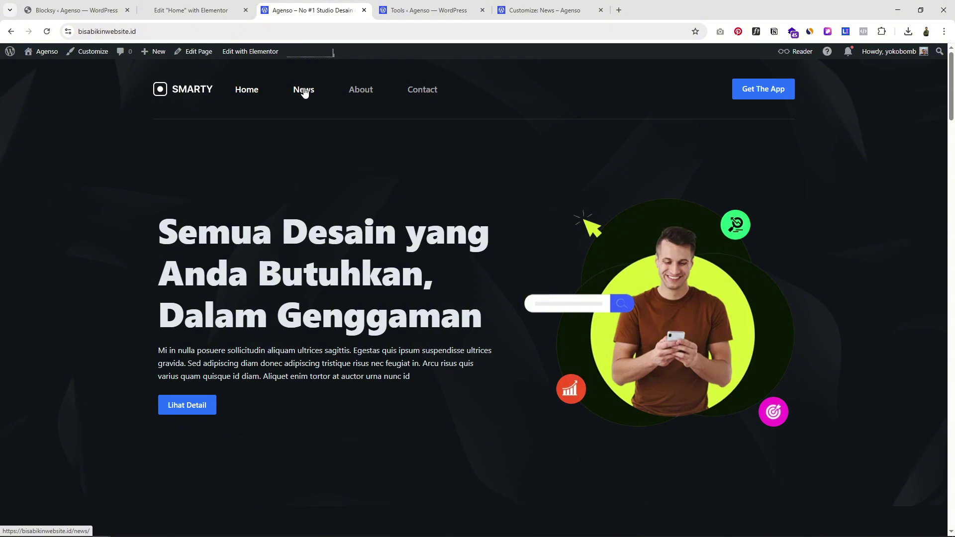
Go to the site's About page, review its sections, and open it for editing with Elementor
left_click(361, 90)
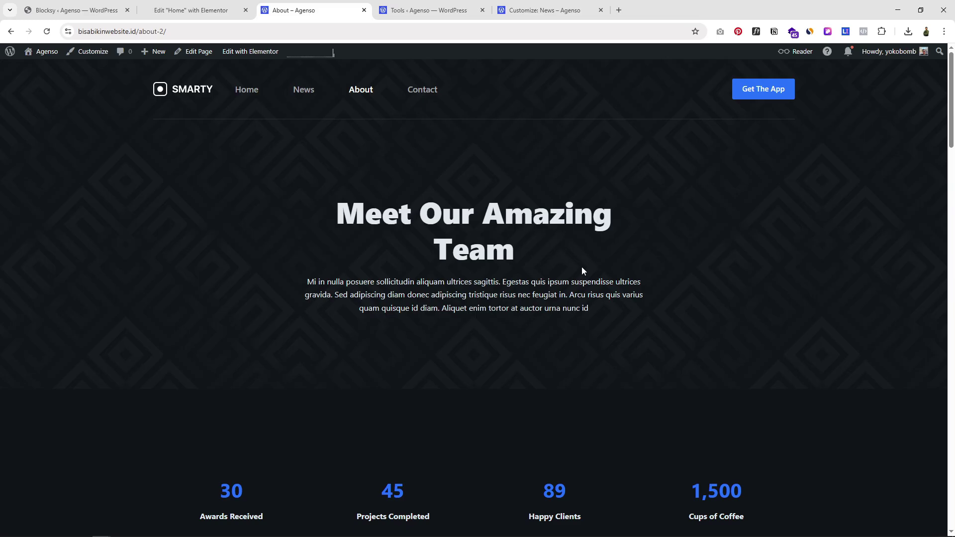
scroll(581, 264, "down", 2)
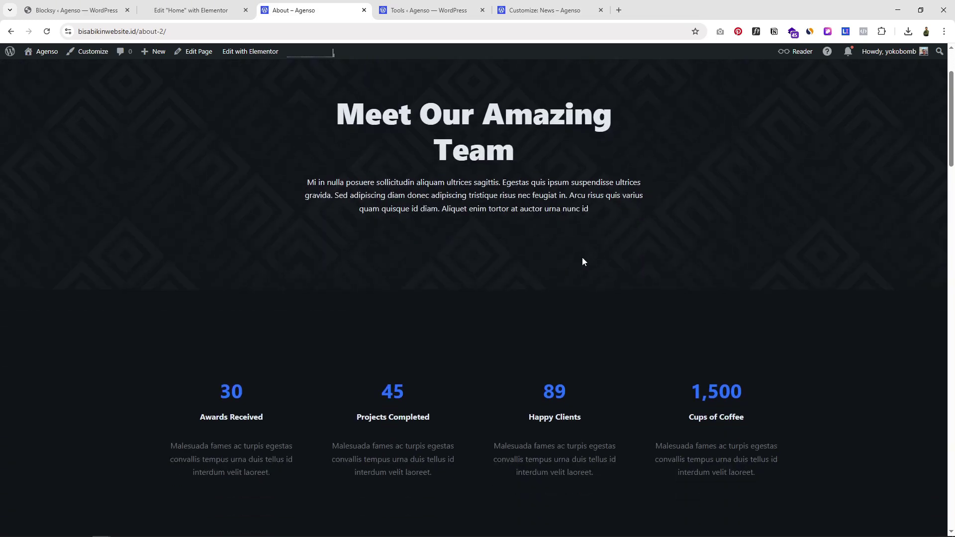
scroll(582, 257, "up", 2)
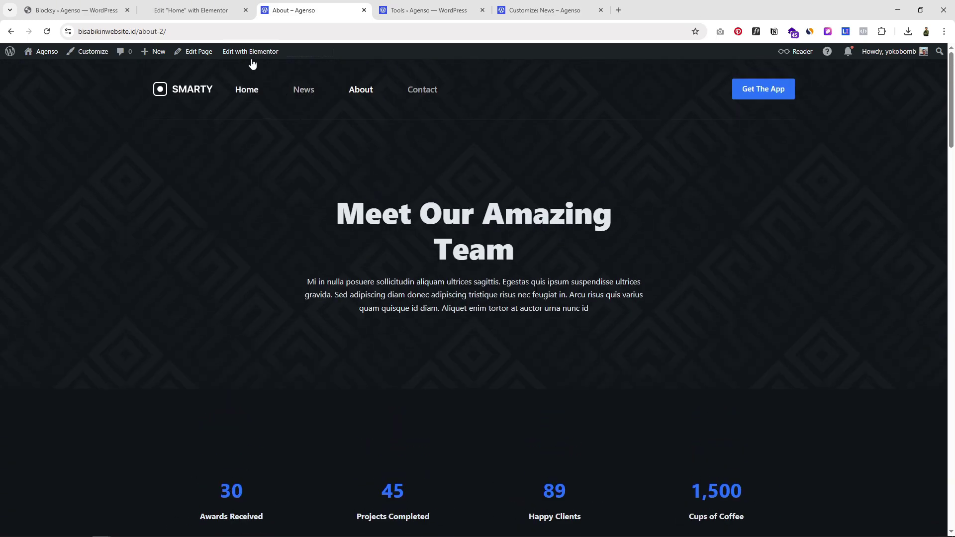
mouse_move(246, 60)
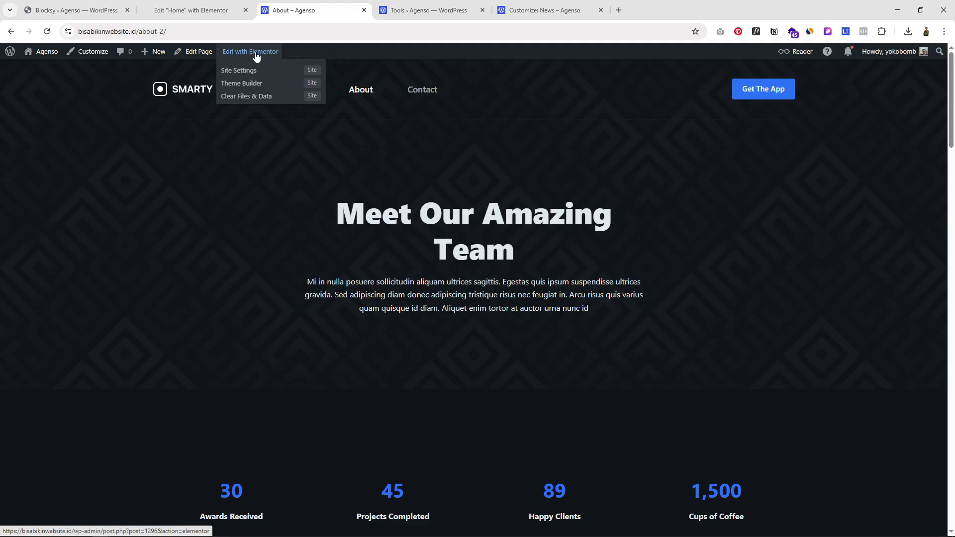
scroll(622, 342, "down", 10)
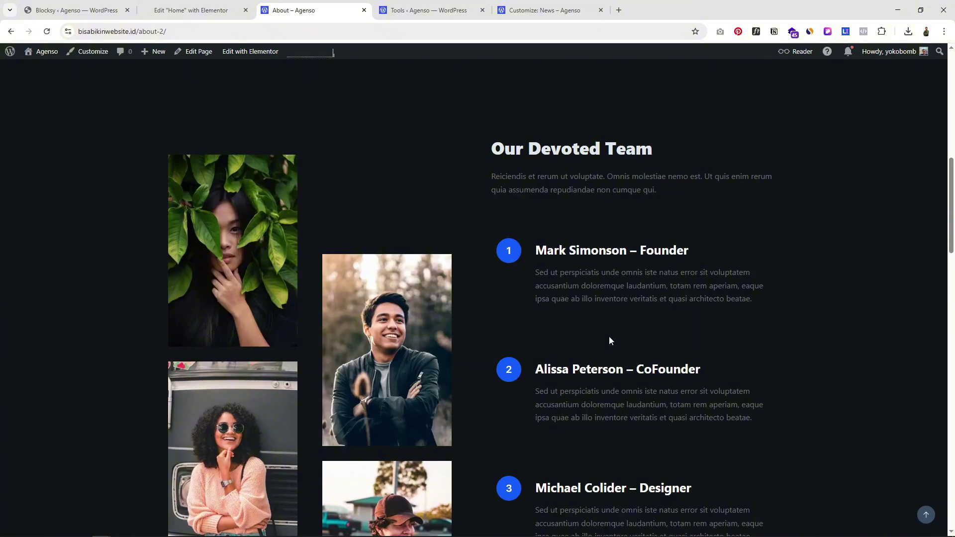
scroll(609, 337, "up", 7)
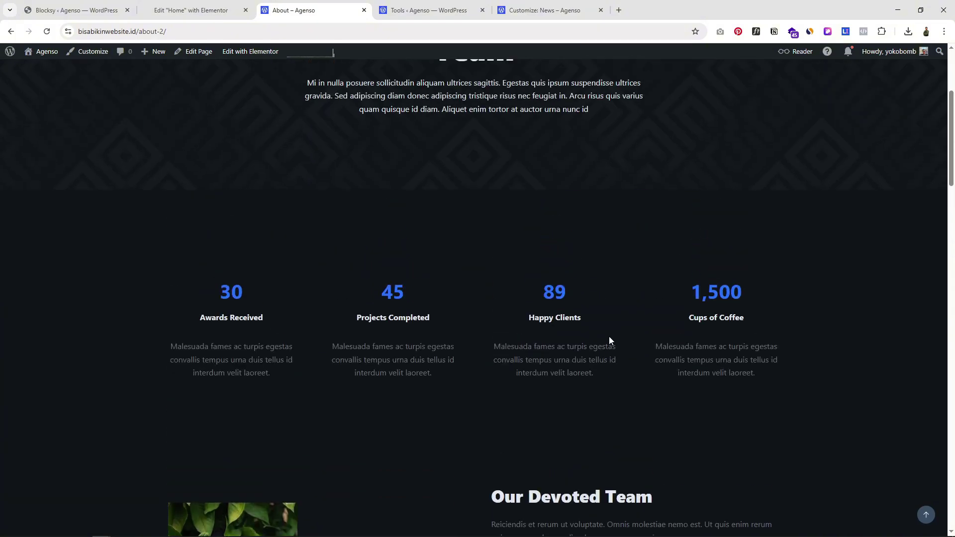
scroll(611, 339, "up", 4)
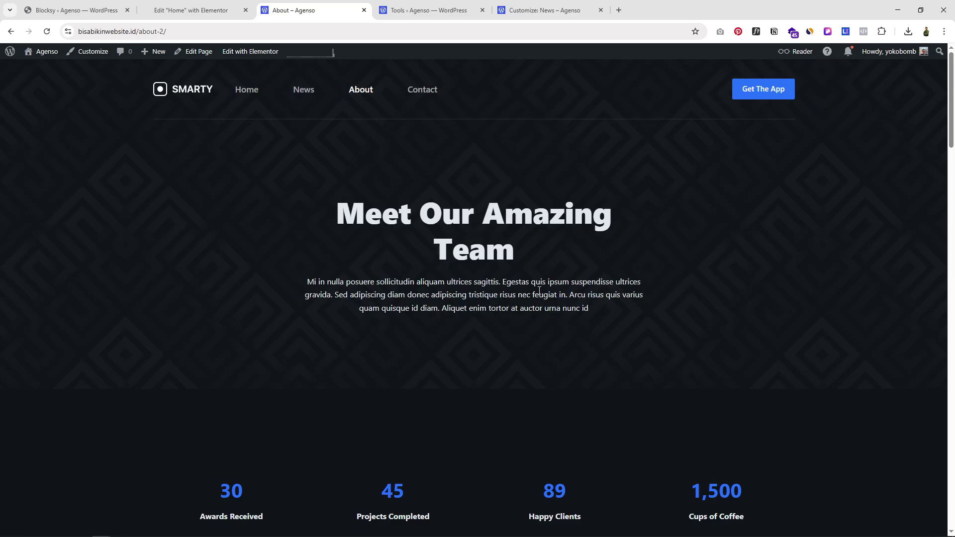
left_click(245, 53)
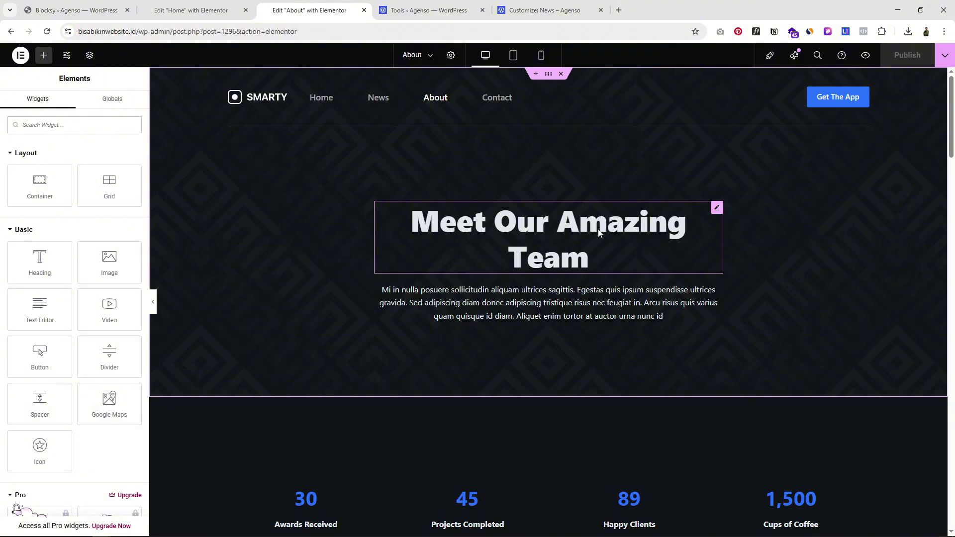
Set the text color of the "Meet Our Amazing Team" heading to a pale bluish white, about #EEF4FC
left_click(491, 224)
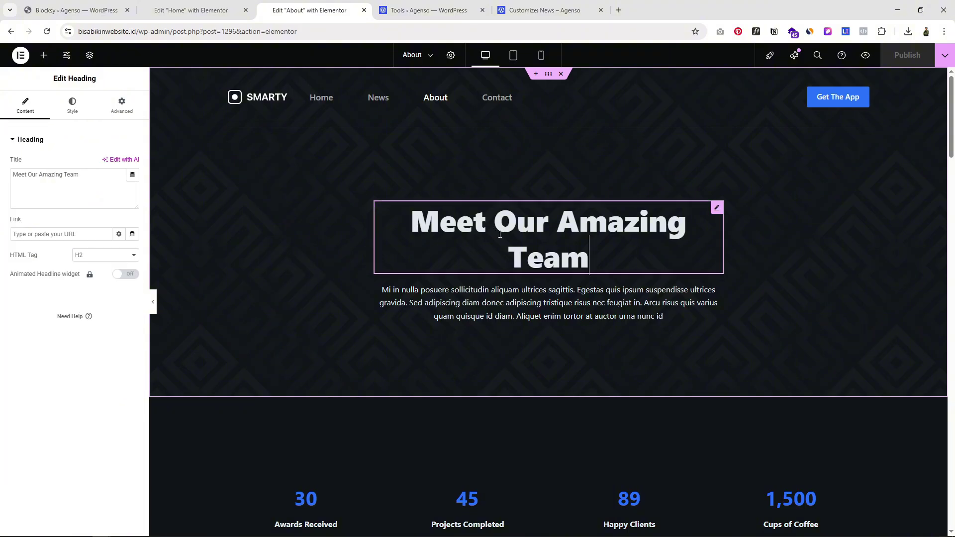
left_click_drag(96, 183, 2, 183)
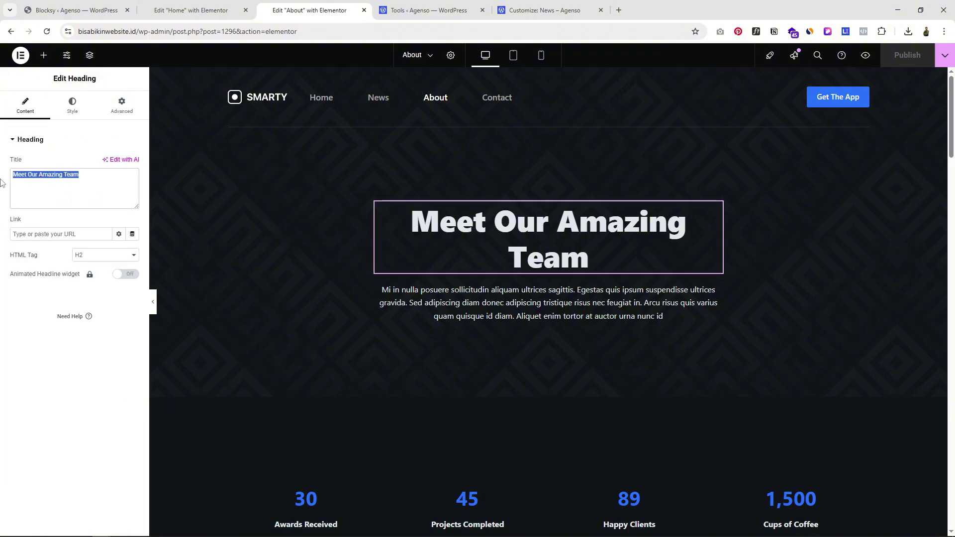
left_click(69, 103)
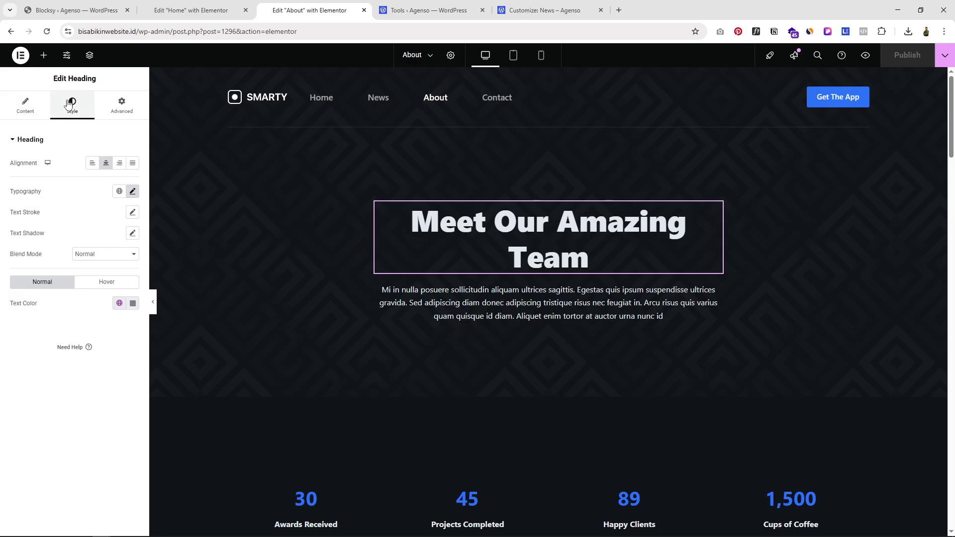
left_click(133, 305)
left_click_drag(132, 356, 84, 344)
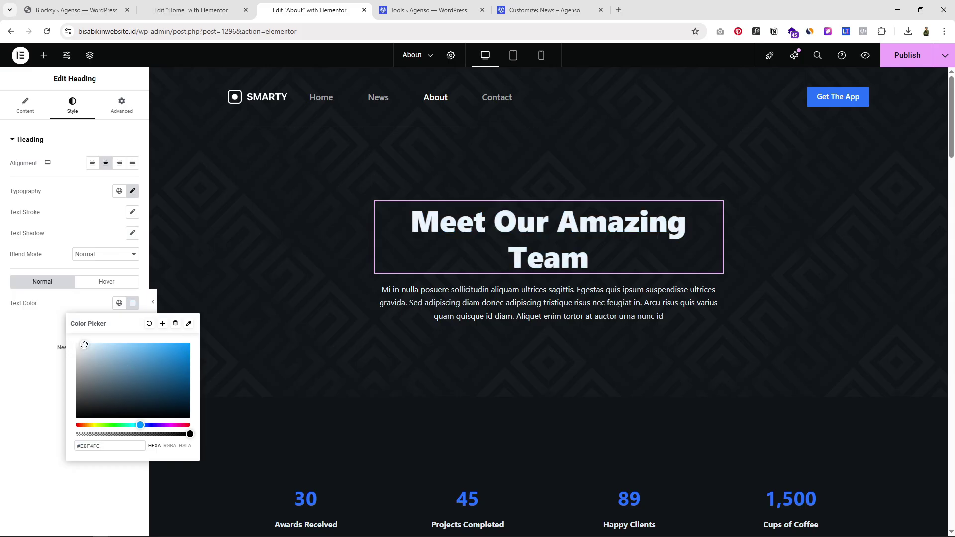
left_click(3, 329)
scroll(665, 374, "down", 5)
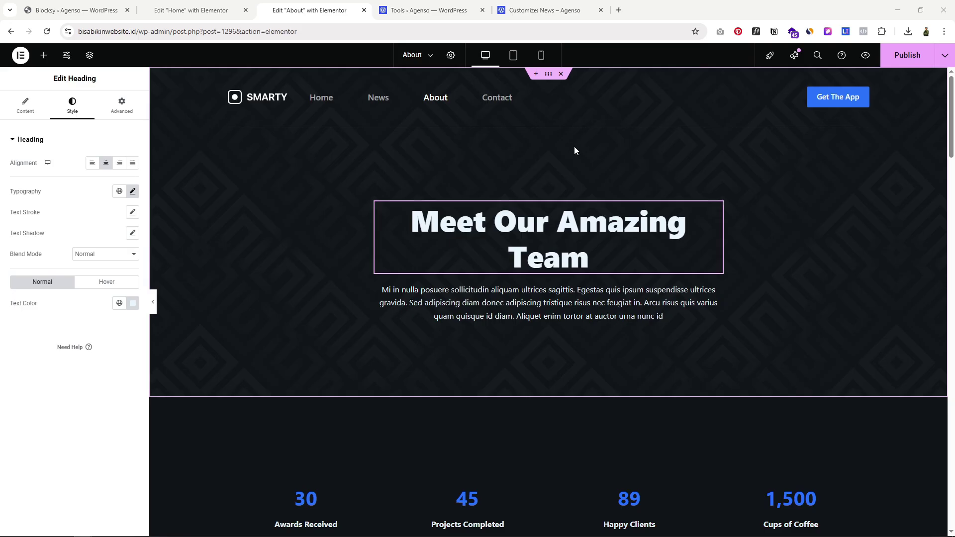
Replace the hero container's background image with the black abstract ribbon image from the media library, using the Structure view to select the container
left_click(90, 61)
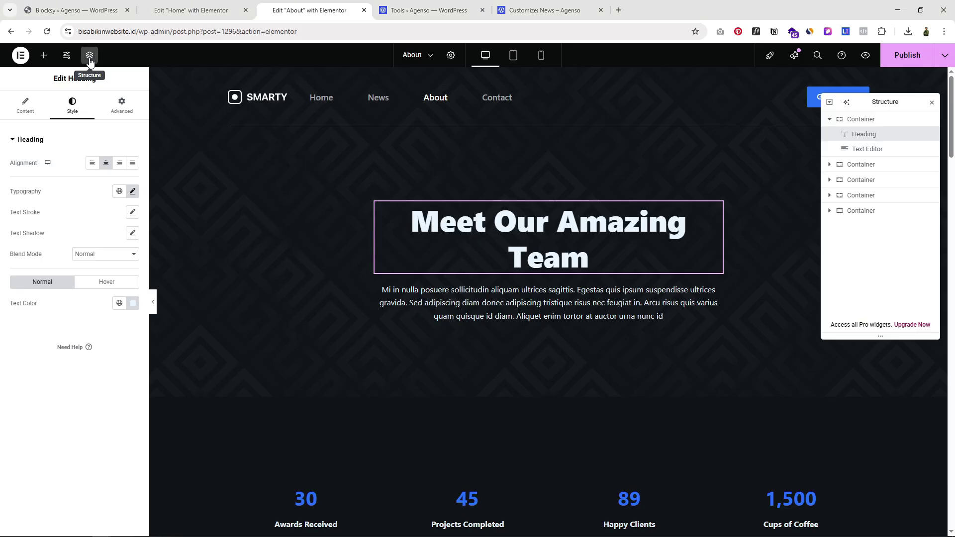
left_click_drag(871, 101, 736, 120)
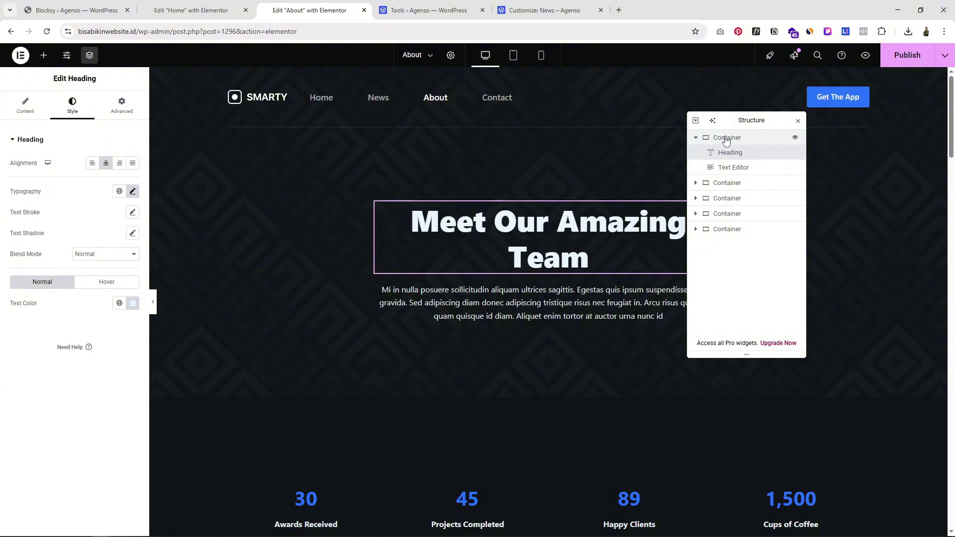
left_click(729, 139)
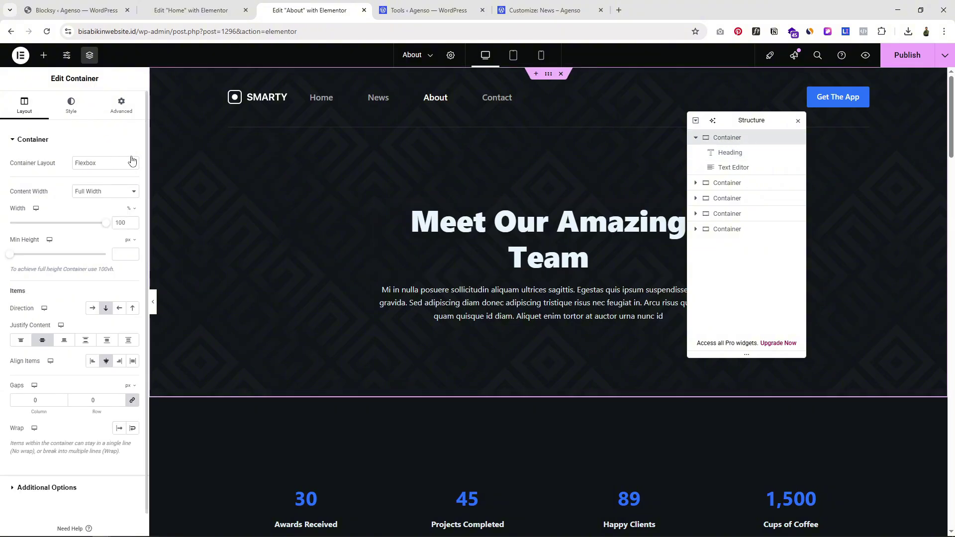
left_click(68, 105)
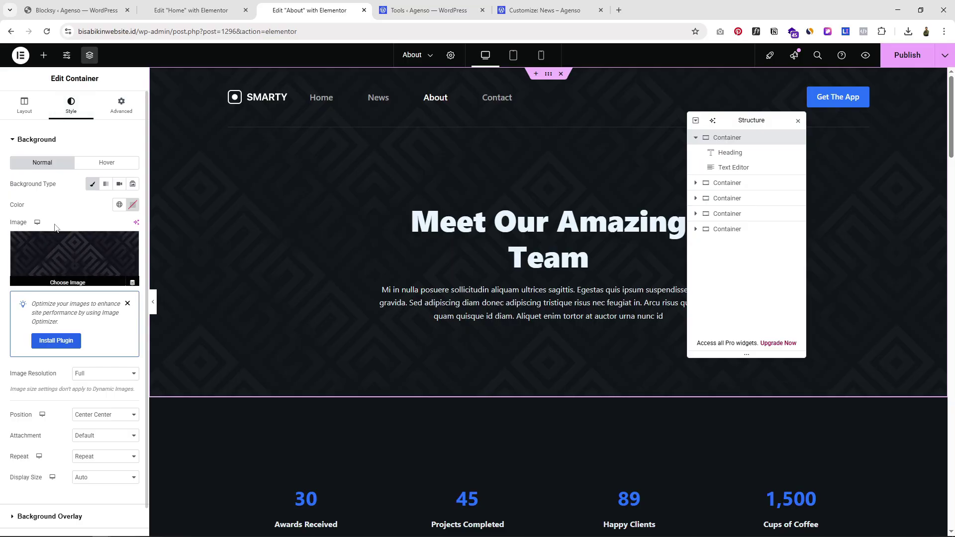
left_click(72, 259)
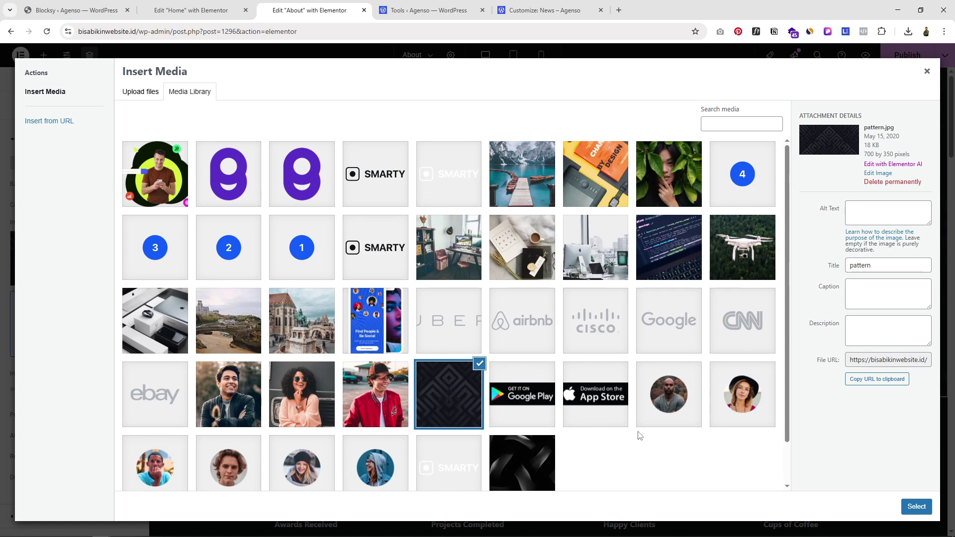
left_click(146, 93)
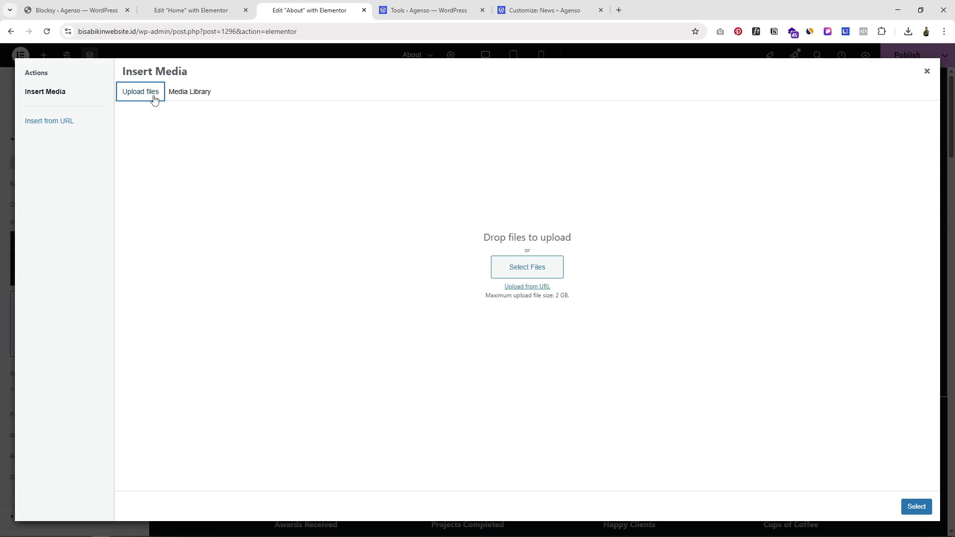
left_click(183, 96)
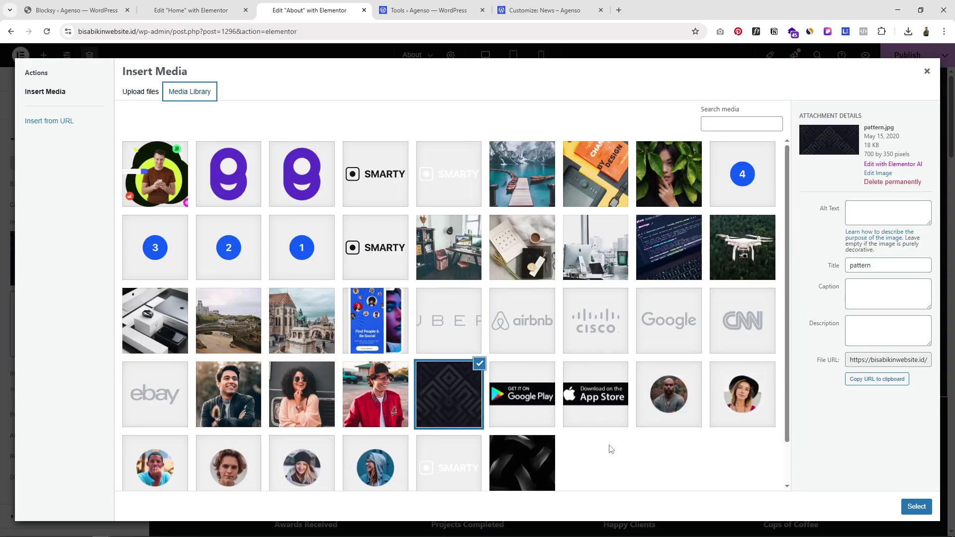
scroll(602, 472, "down", 1)
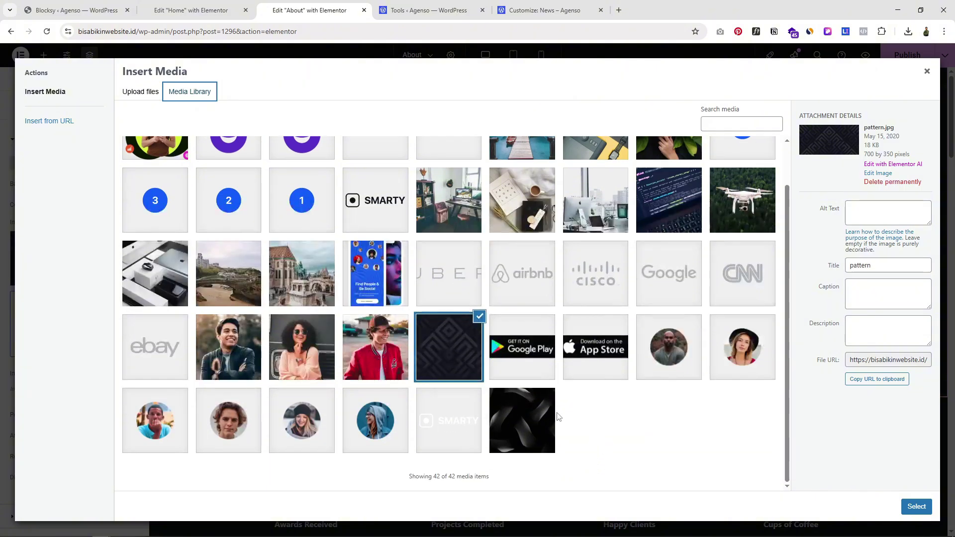
left_click(535, 409)
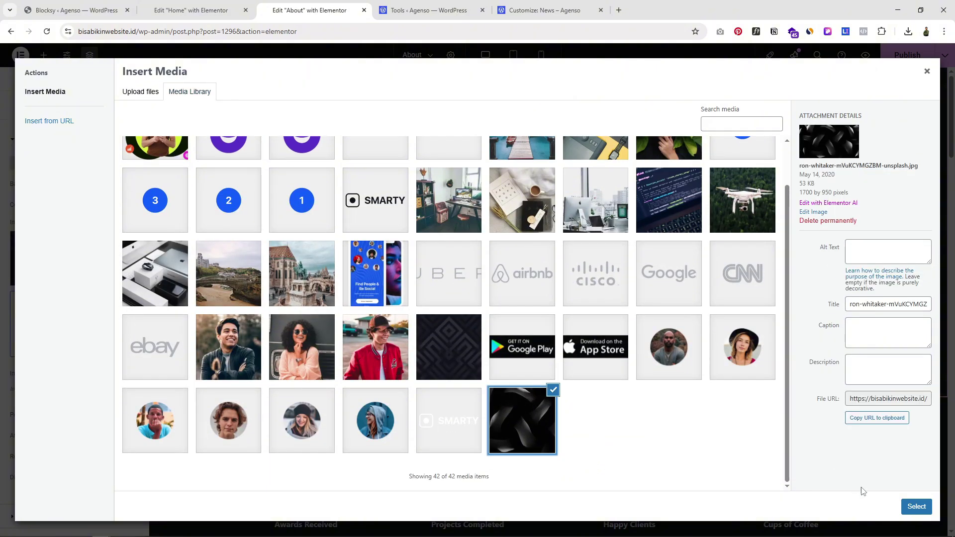
left_click(915, 506)
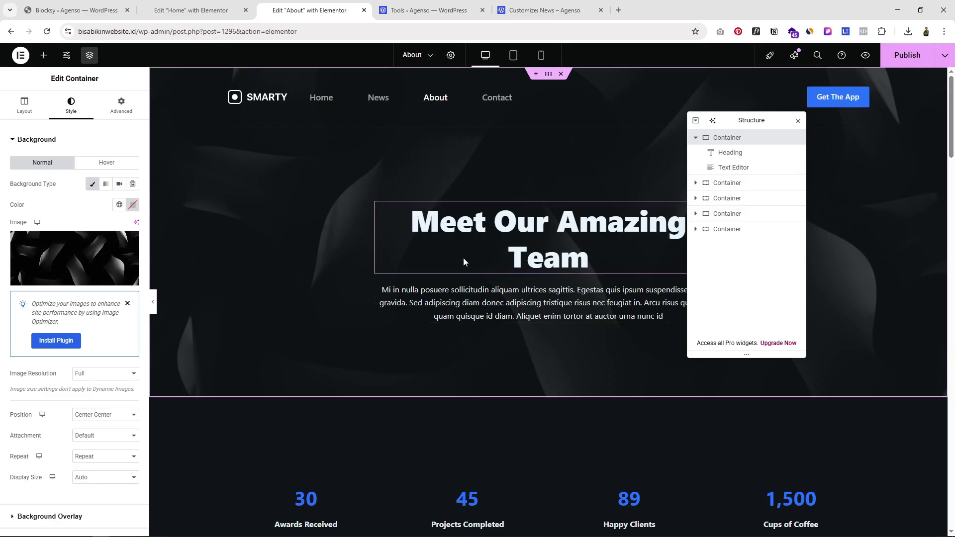
mouse_move(111, 258)
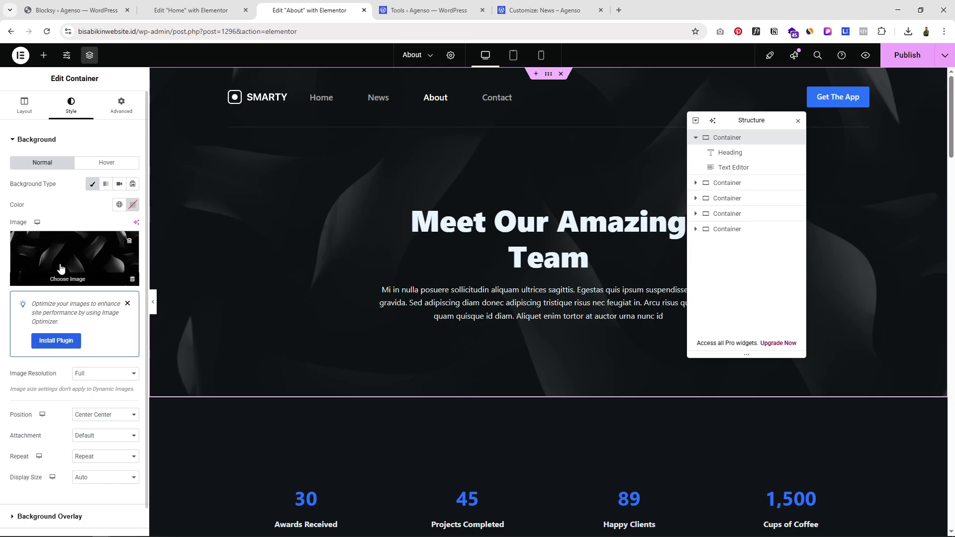
left_click(798, 120)
Change the hero heading's text to "Tentang Kami"
scroll(721, 298, "down", 2)
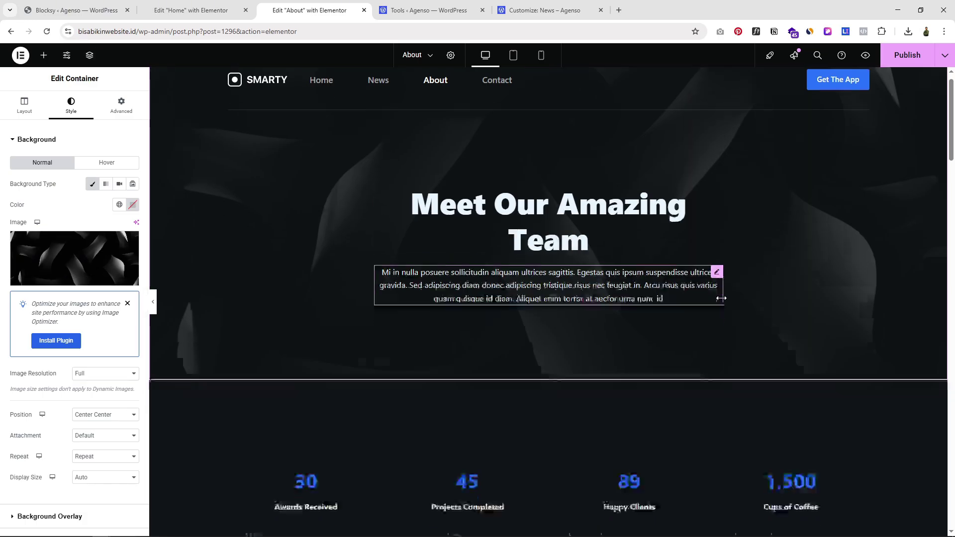
scroll(721, 298, "down", 4)
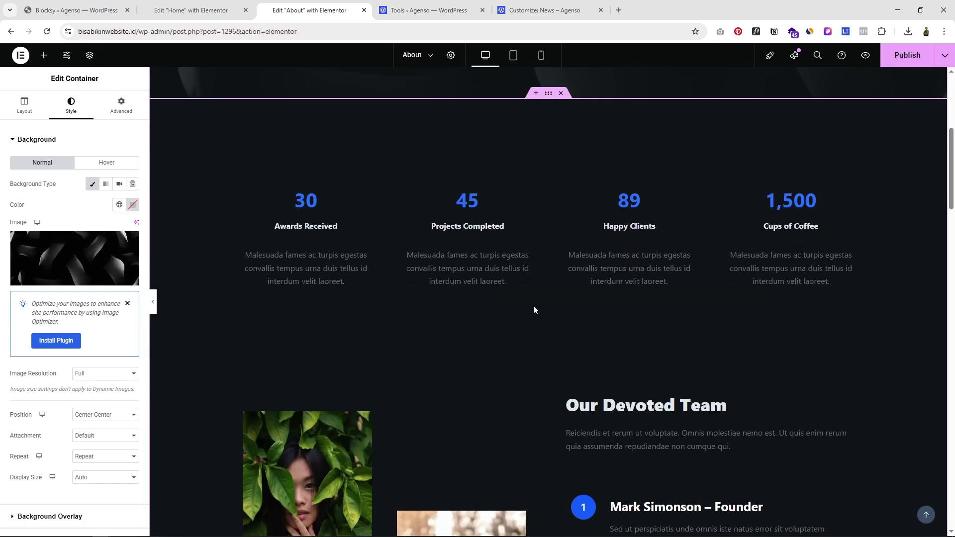
scroll(533, 306, "up", 6)
left_click(537, 234)
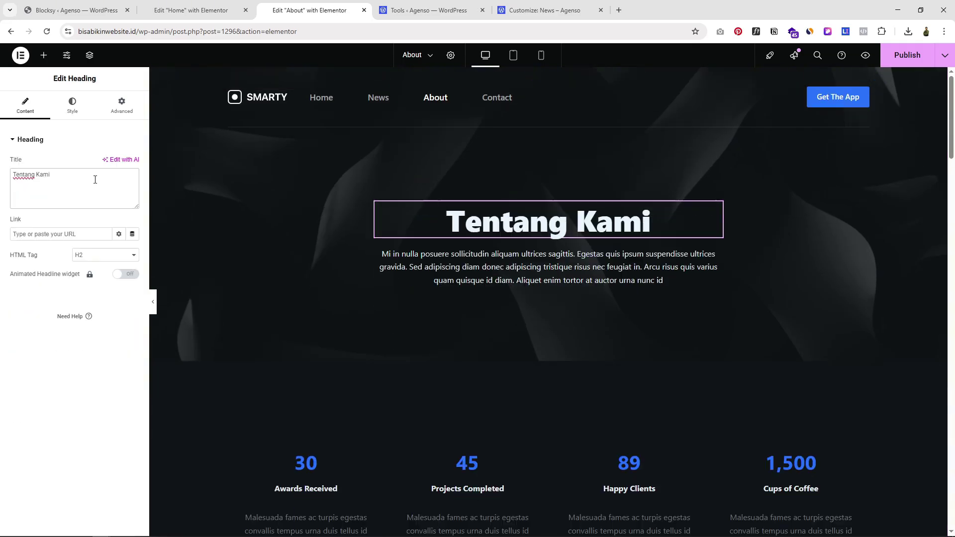
Set the "Awards Received" counter's ending number to 5 and its title to "Tahun Berdiri"
scroll(586, 352, "down", 1)
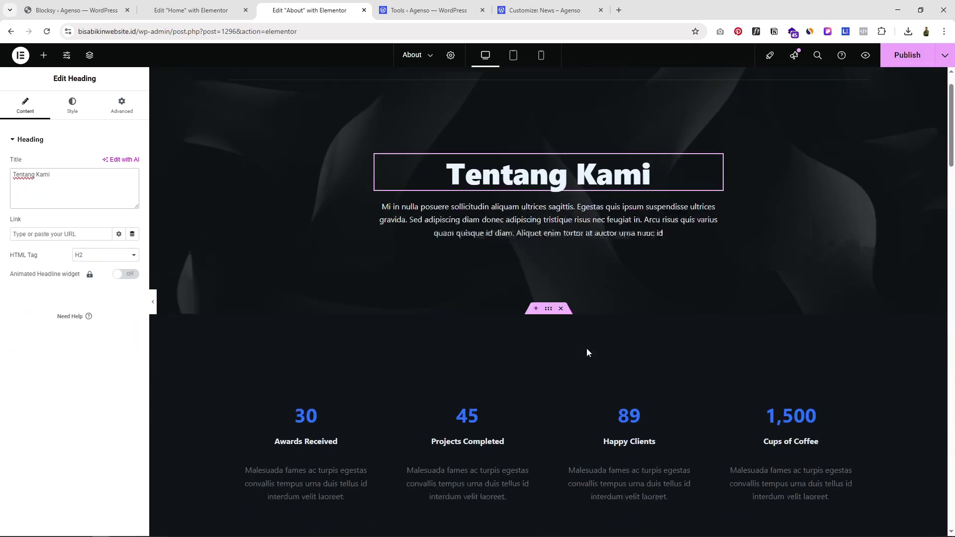
scroll(586, 352, "down", 4)
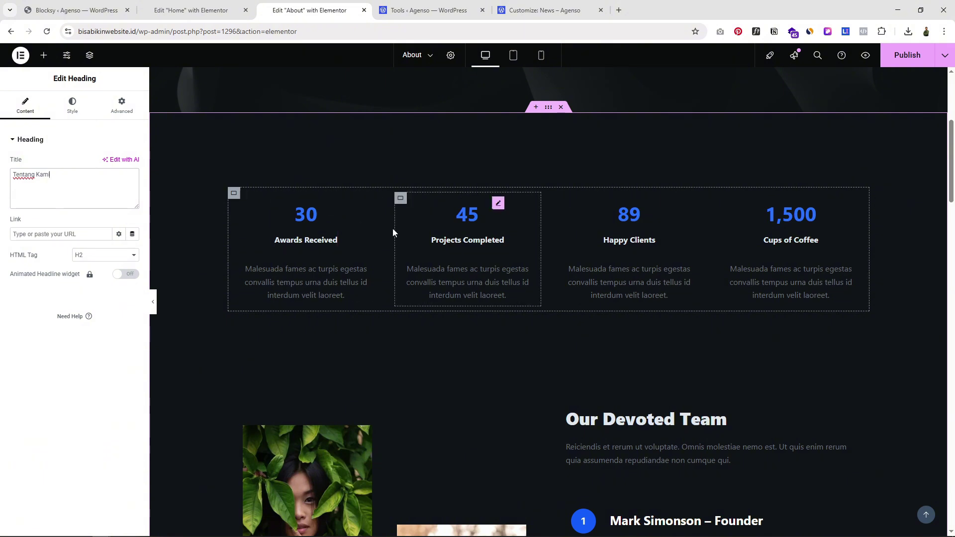
left_click(319, 209)
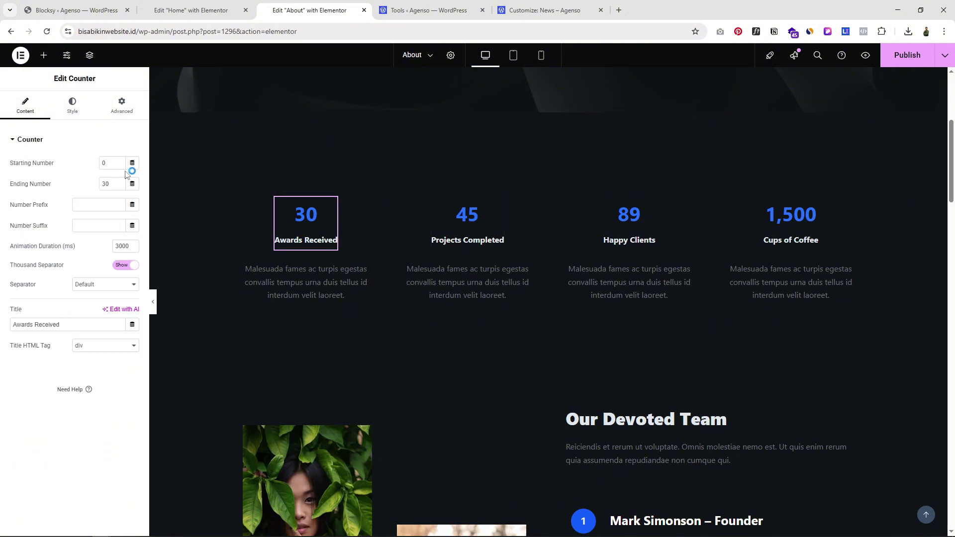
left_click_drag(111, 184, 94, 187)
type("5")
left_click_drag(69, 324, 11, 328)
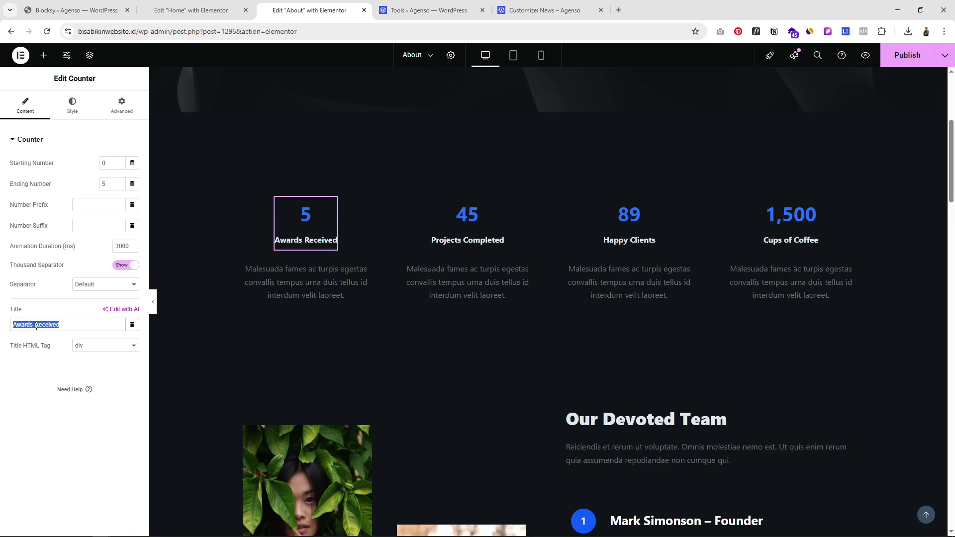
type("Tahun Berdiri")
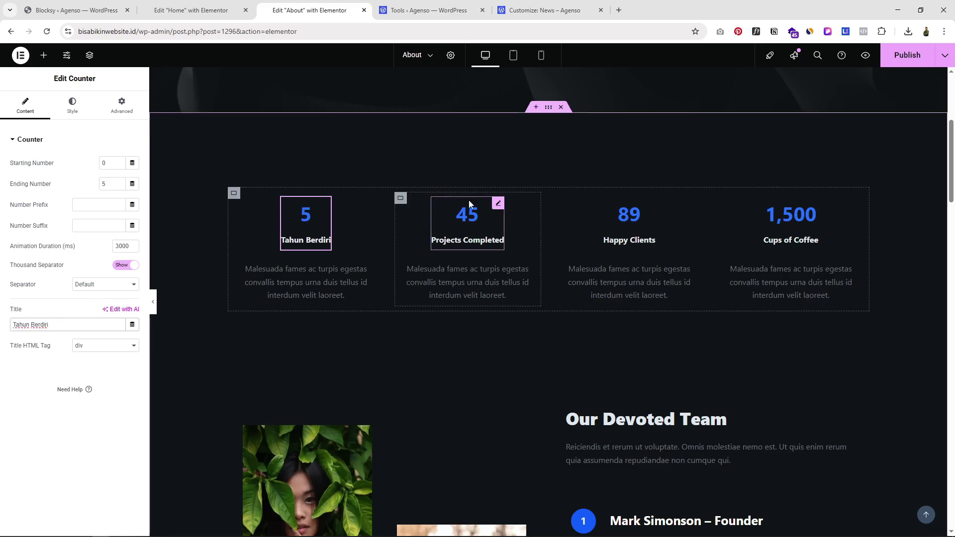
Set the "Projects Completed" counter's ending number to 100 and its title to "Projek Selesai"
left_click(498, 205)
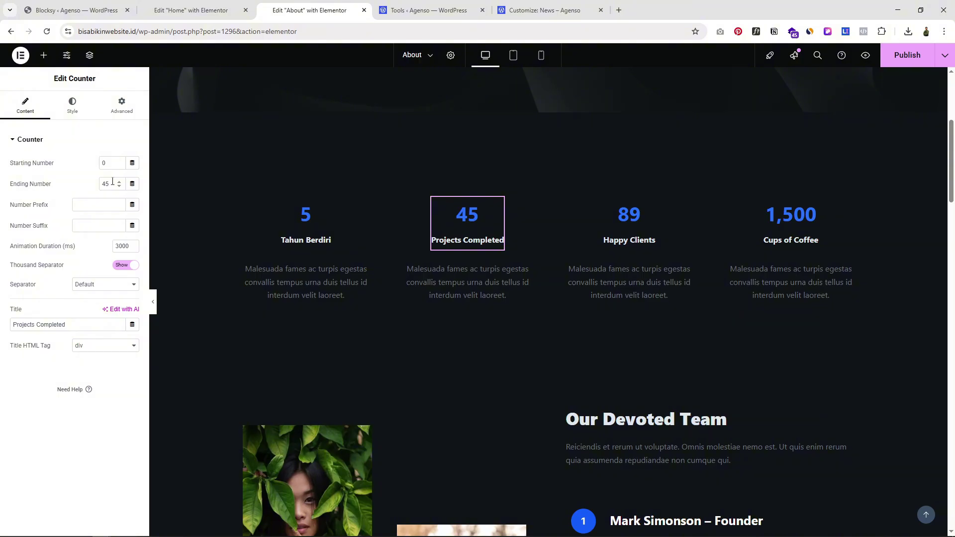
type("100")
left_click_drag(74, 324, 12, 323)
type("Projek Selesai")
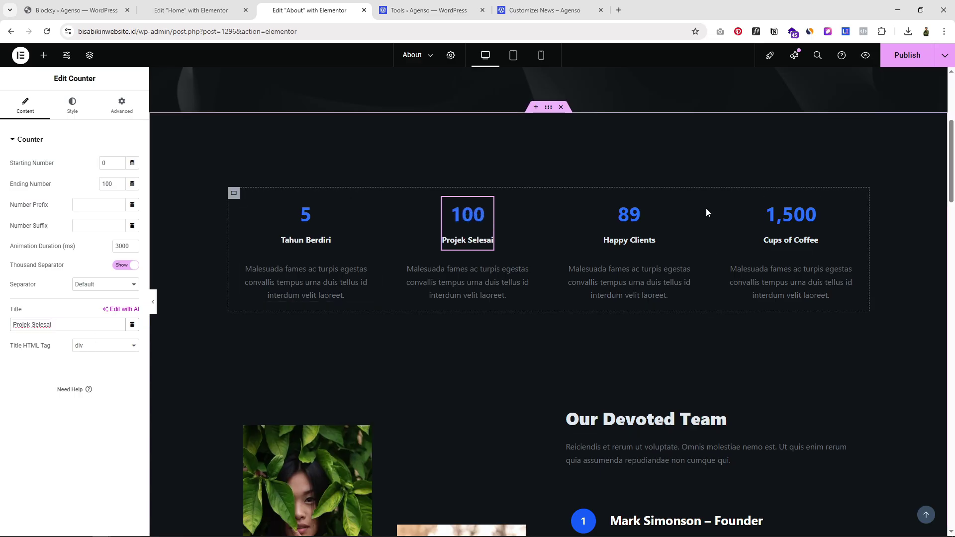
Examine the "Our Devoted Team" section and the image settings of its upper two team photos
scroll(850, 380, "down", 2)
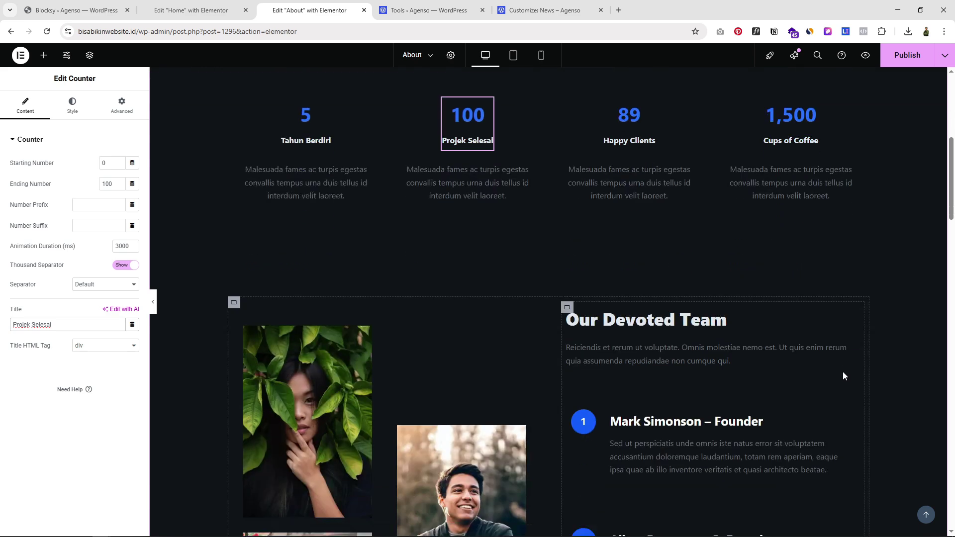
scroll(842, 369, "down", 2)
scroll(679, 229, "down", 2)
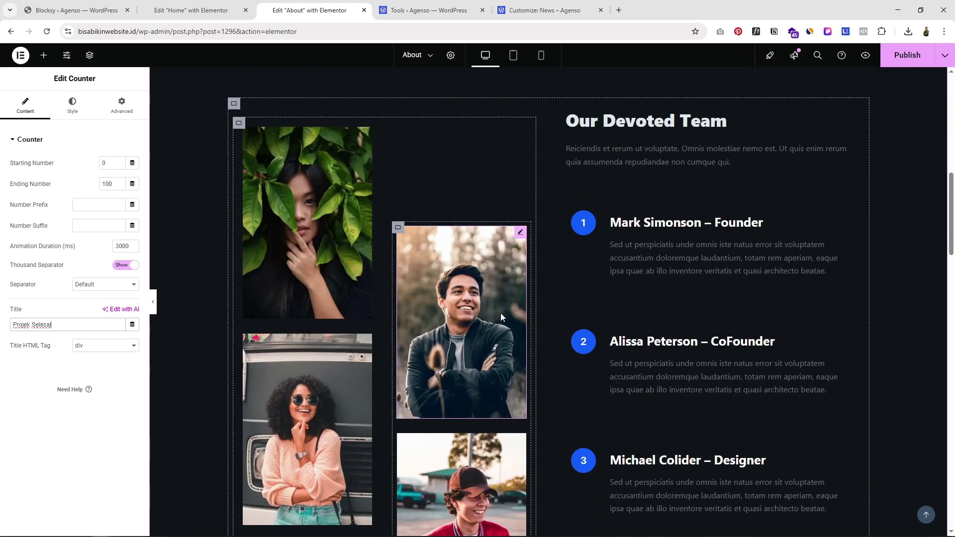
scroll(500, 311, "up", 1)
scroll(450, 353, "up", 1)
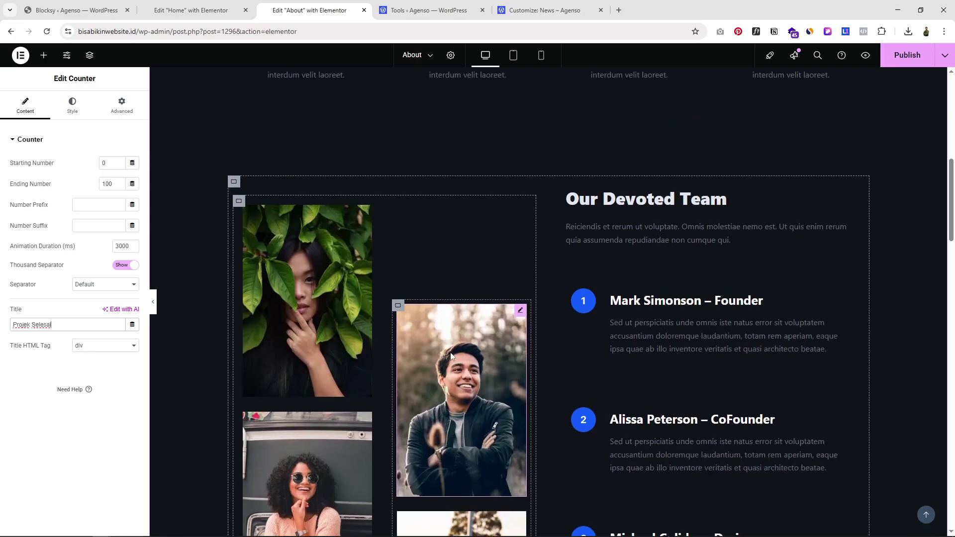
scroll(451, 355, "up", 1)
left_click(303, 294)
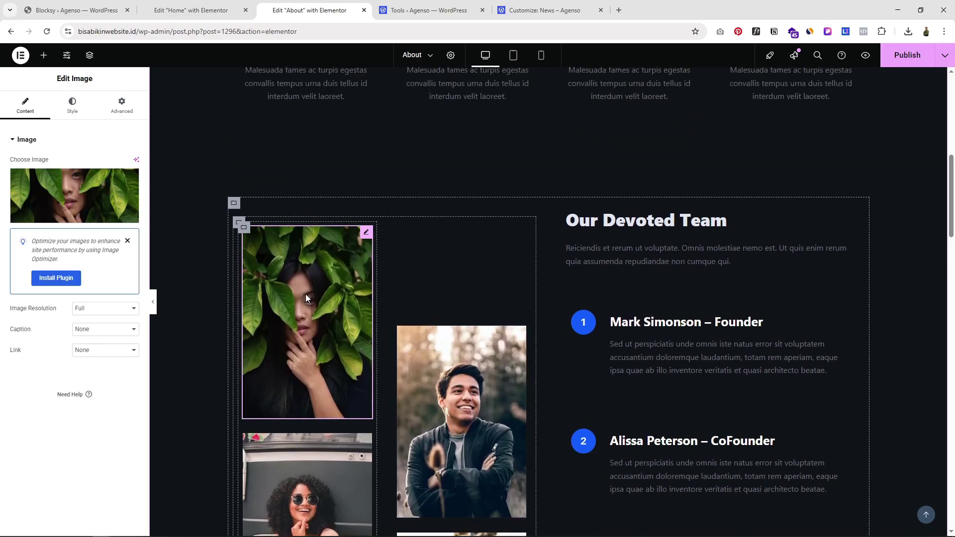
mouse_move(91, 193)
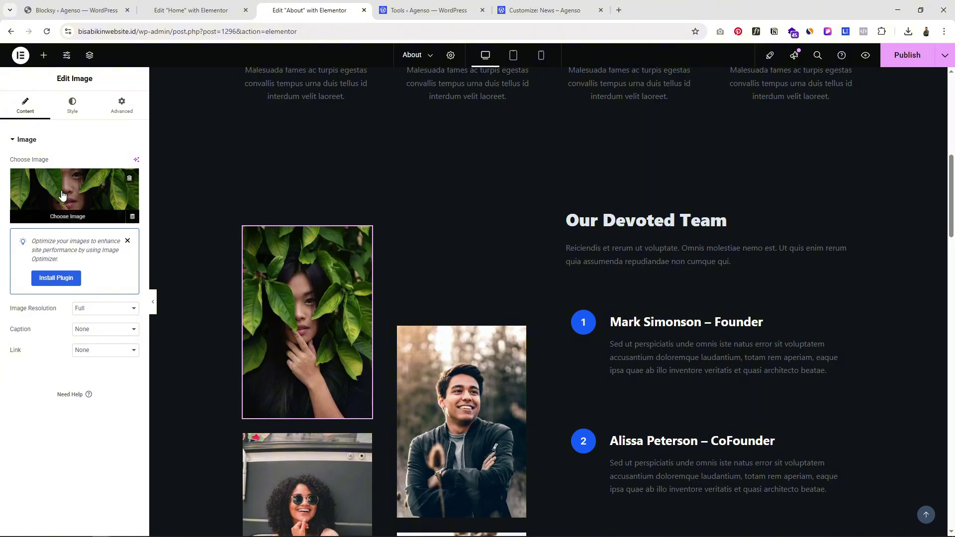
scroll(508, 294, "down", 2)
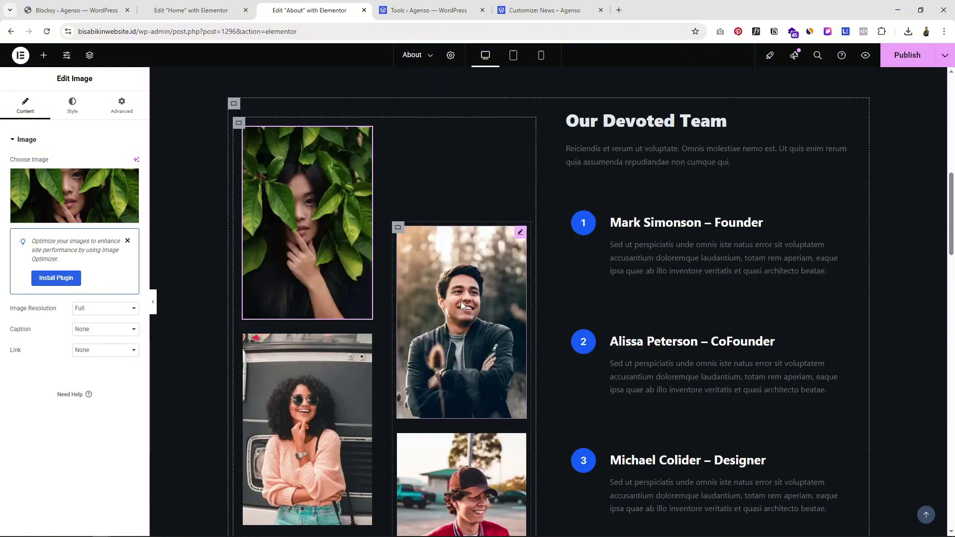
left_click(461, 301)
mouse_move(77, 215)
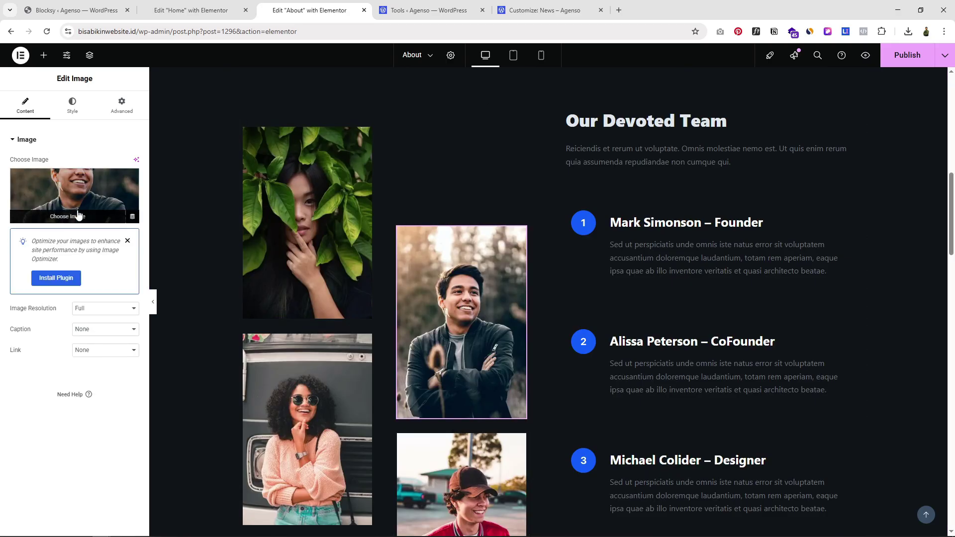
Inspect the "Our Devoted Team" heading's title setting and look through the remaining sections down to "Our Partners"
scroll(599, 323, "up", 2)
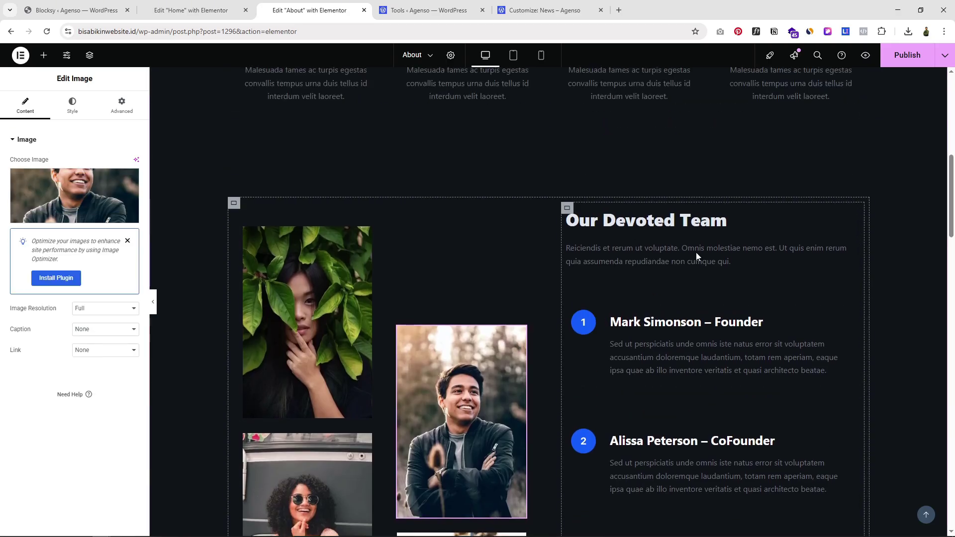
left_click(634, 224)
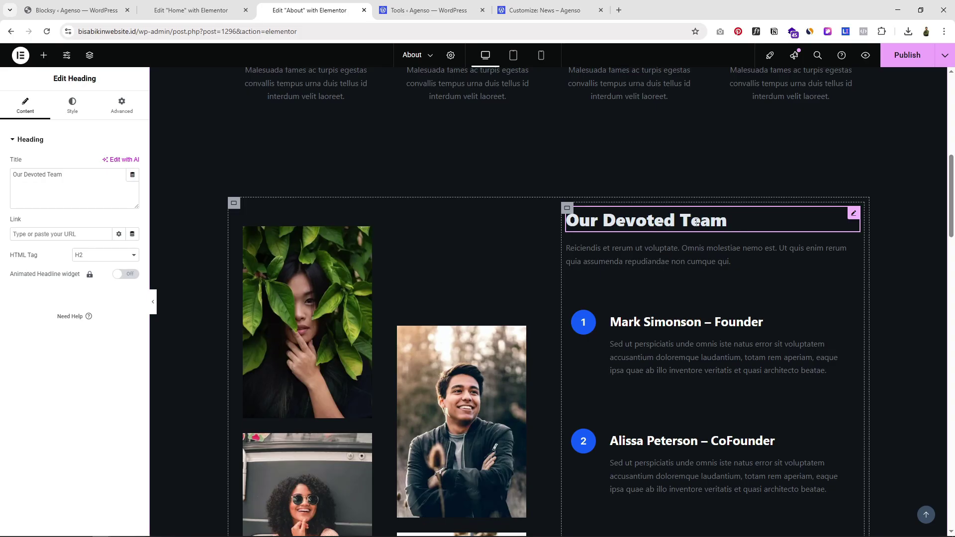
left_click_drag(69, 175, 3, 176)
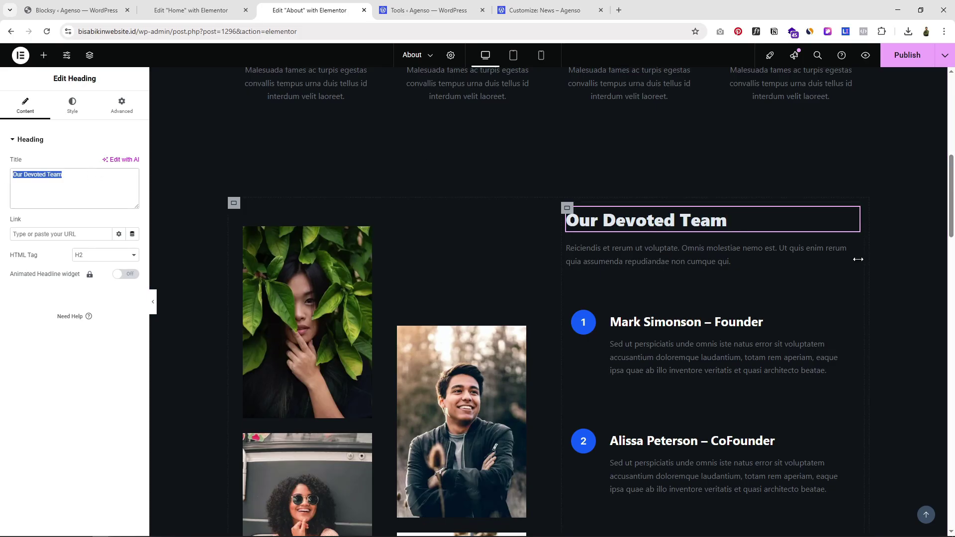
scroll(739, 343, "down", 10)
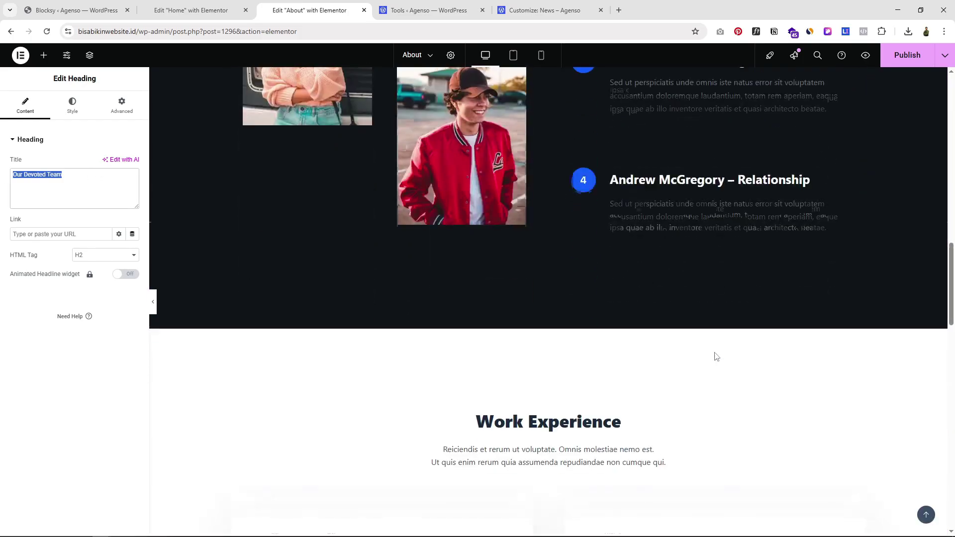
scroll(715, 354, "down", 4)
scroll(714, 354, "down", 10)
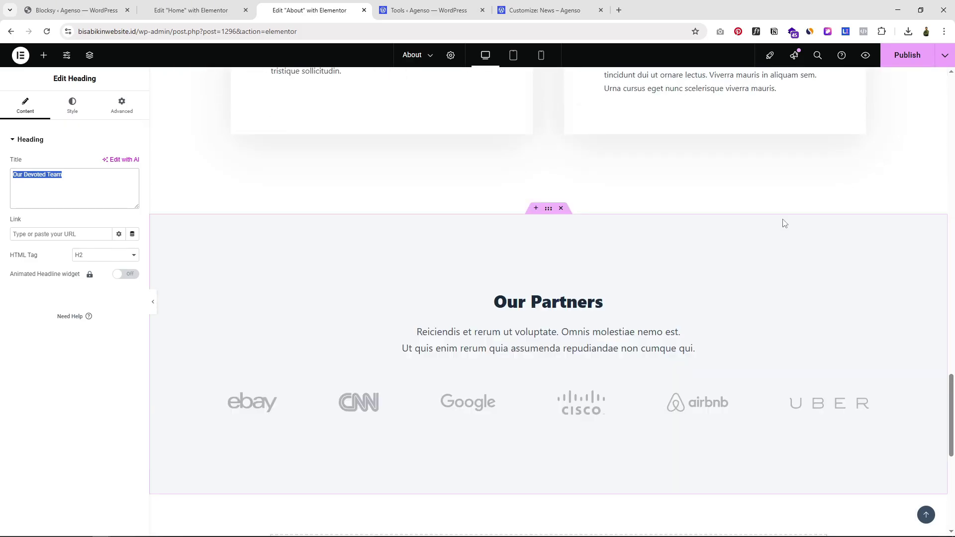
Publish the About page and review its hero, counters and team section in the preview
left_click(900, 56)
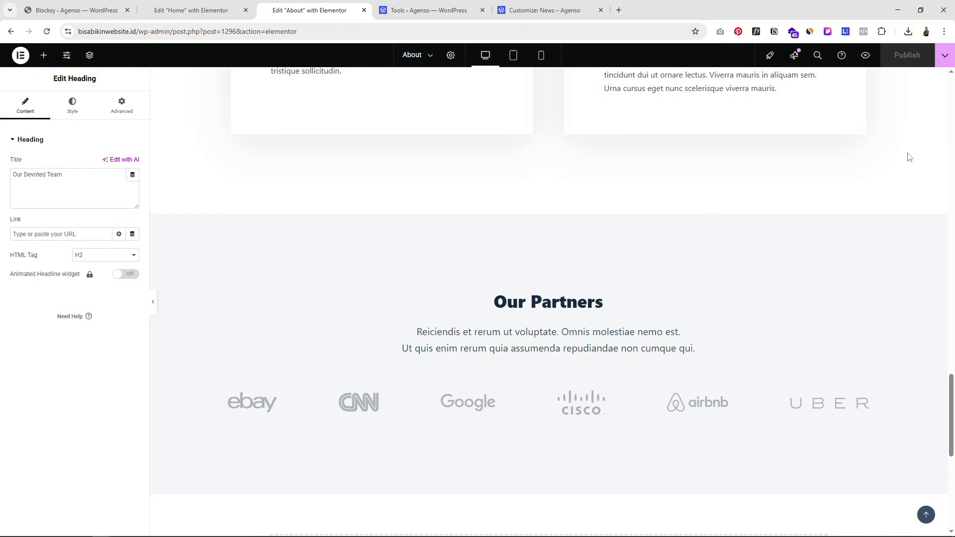
left_click(865, 55)
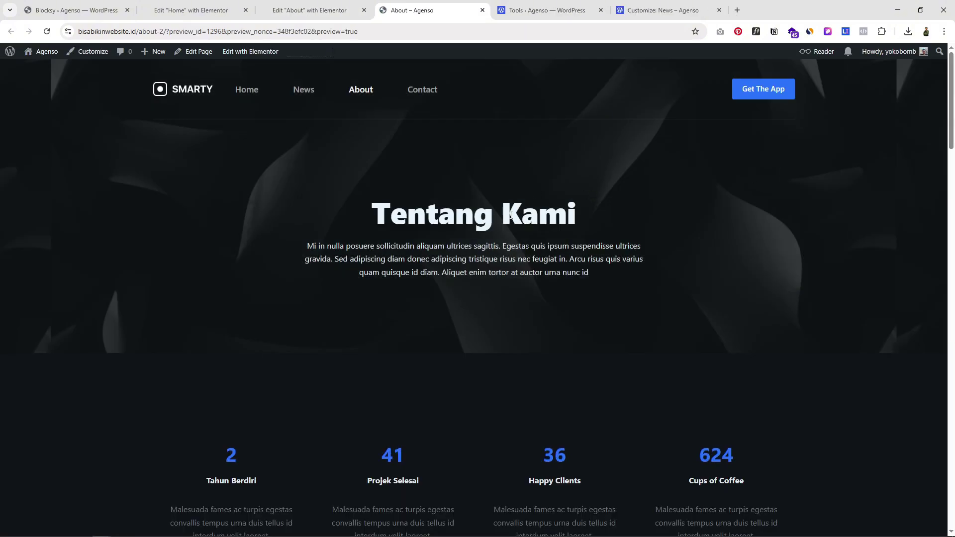
scroll(520, 298, "down", 2)
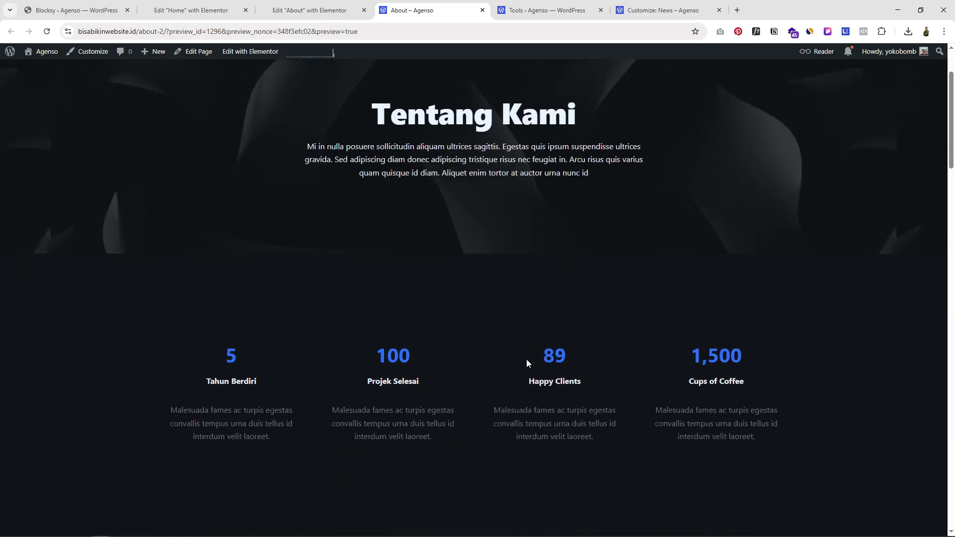
scroll(525, 362, "down", 12)
scroll(522, 347, "up", 6)
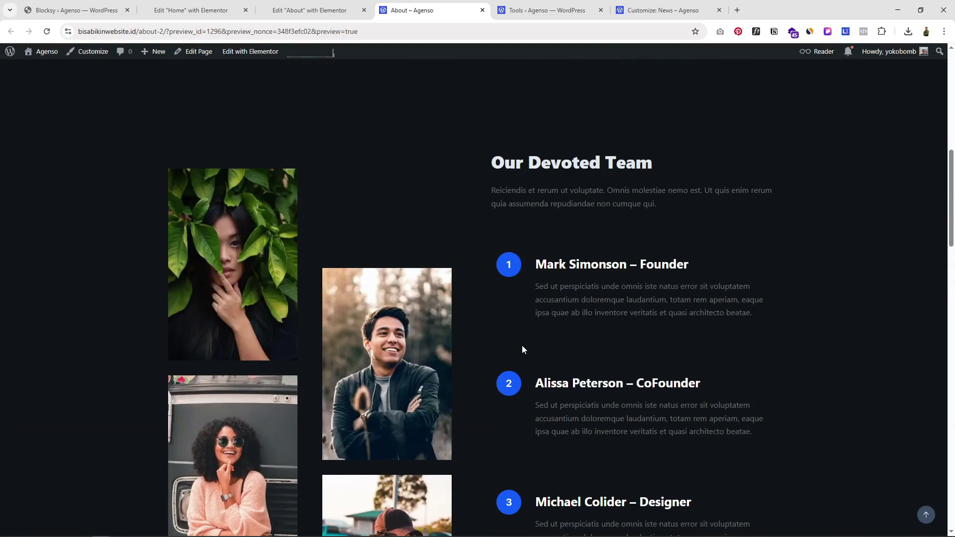
scroll(521, 345, "up", 7)
scroll(521, 345, "up", 3)
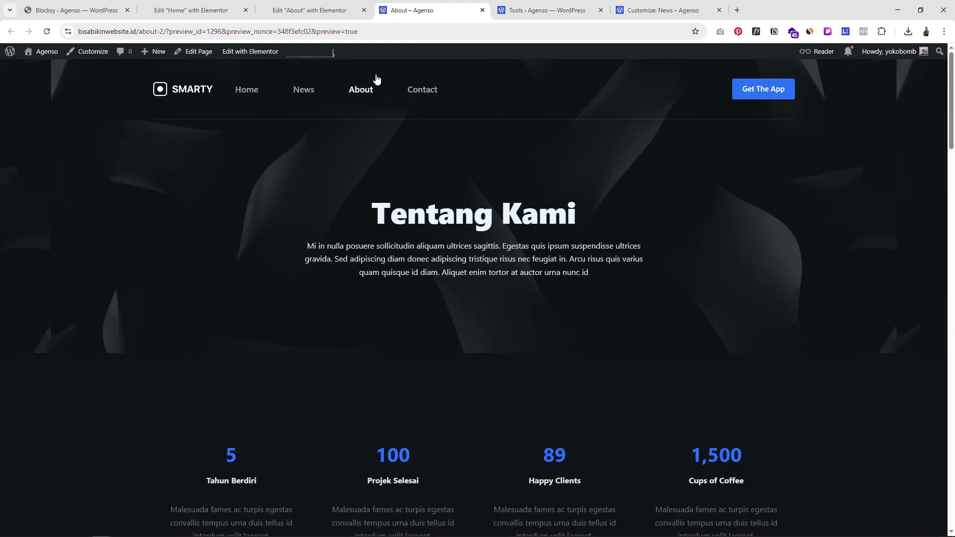
Go to the site's Contact page, review its sections, and open it for editing with Elementor
left_click(421, 90)
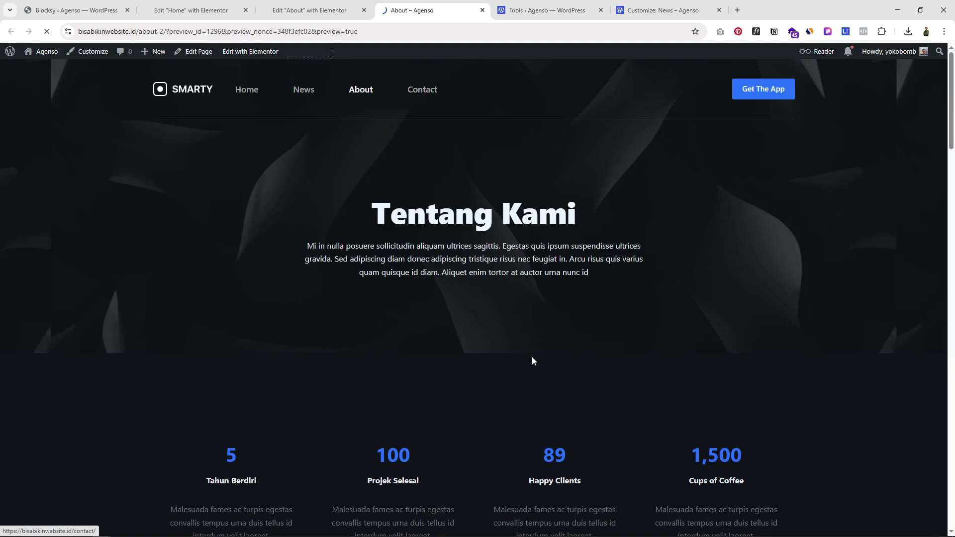
scroll(673, 317, "down", 5)
scroll(673, 318, "down", 12)
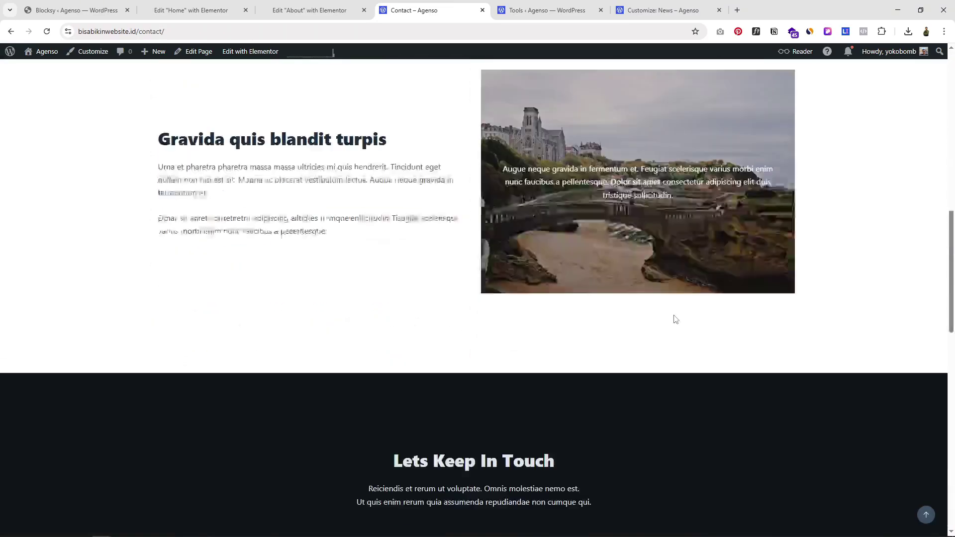
scroll(736, 397, "up", 8)
scroll(735, 393, "up", 6)
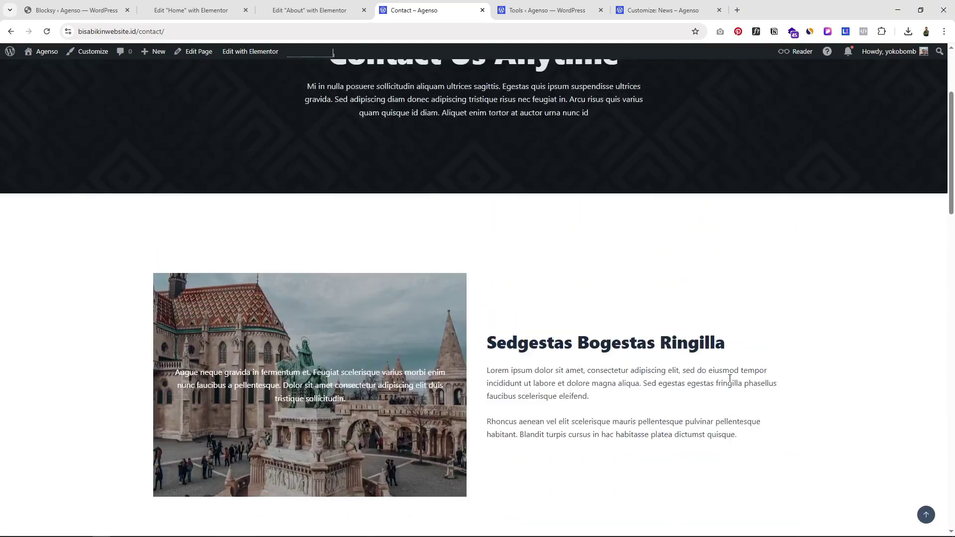
mouse_move(253, 57)
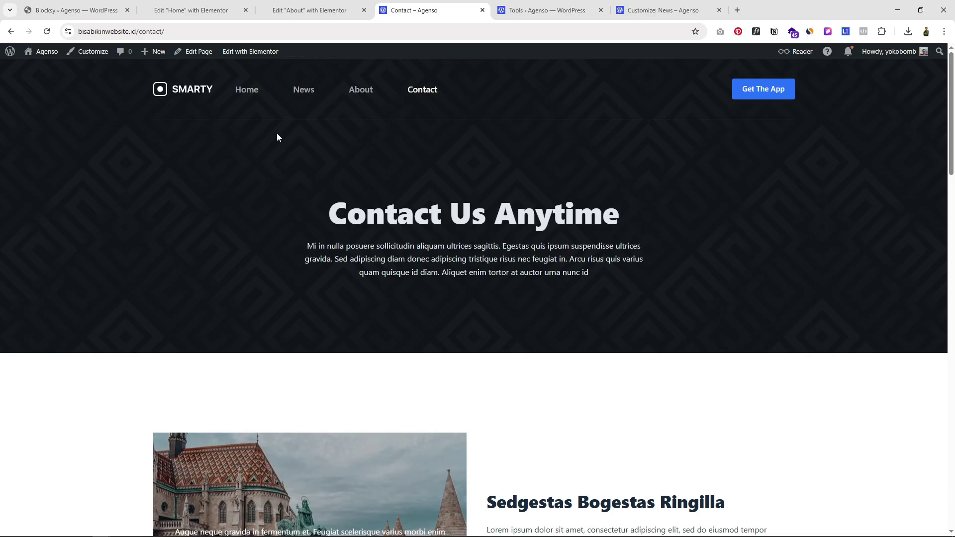
left_click(247, 53)
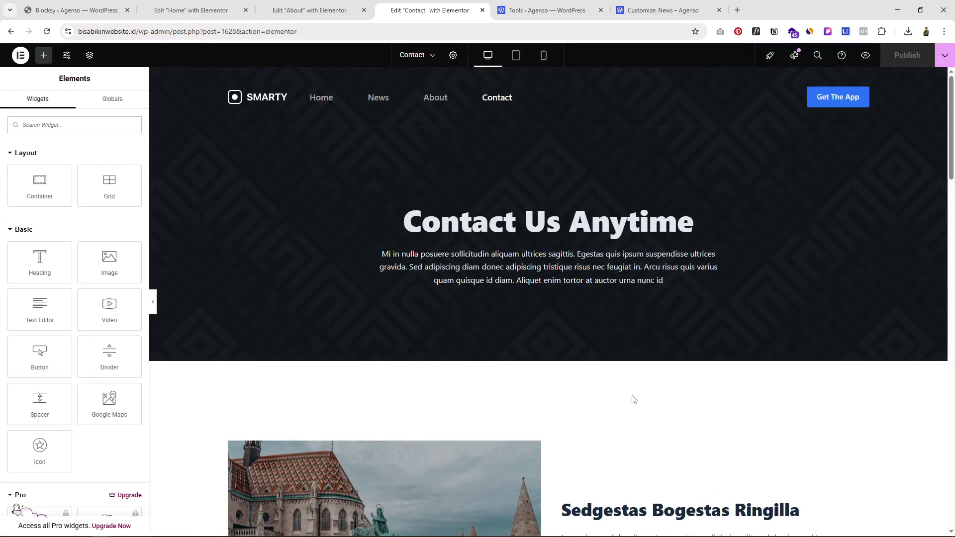
Look over the Contact page's sections and change the hero heading's text to "Kontak Kami"
scroll(632, 397, "down", 5)
scroll(631, 395, "down", 10)
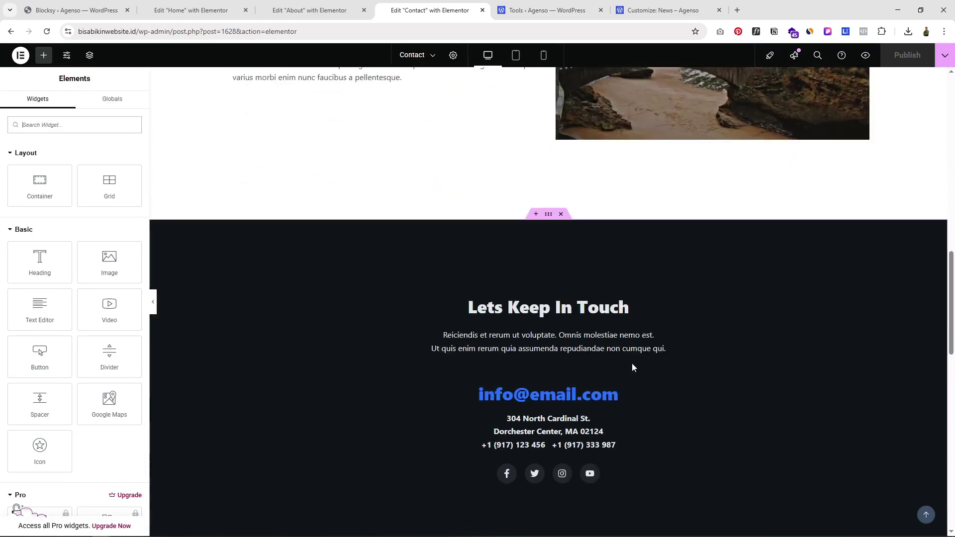
scroll(627, 363, "up", 6)
scroll(622, 334, "up", 10)
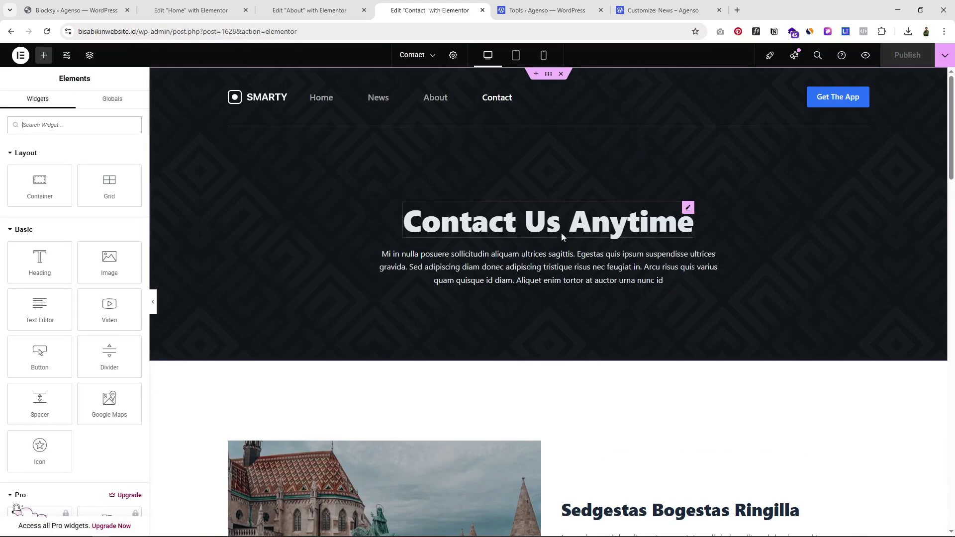
left_click(561, 223)
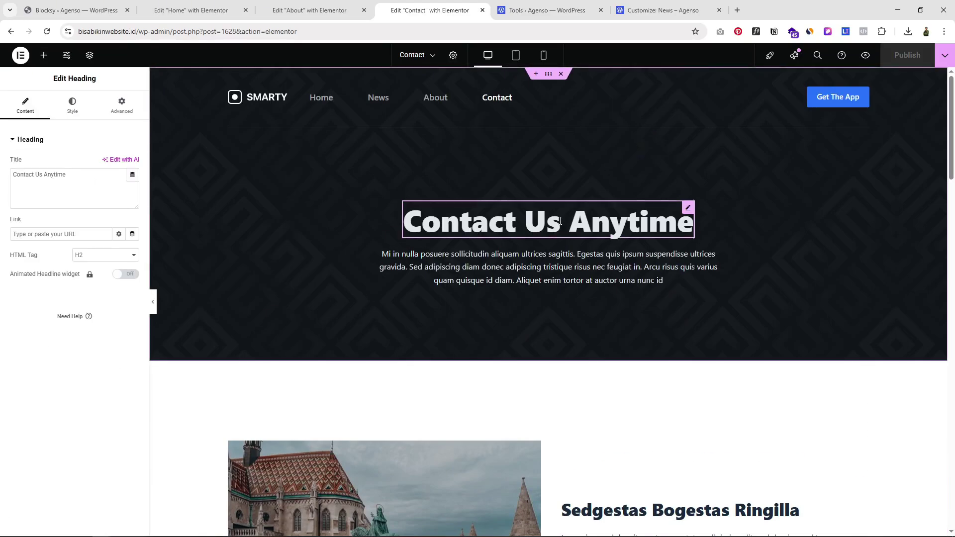
triple_click(78, 180)
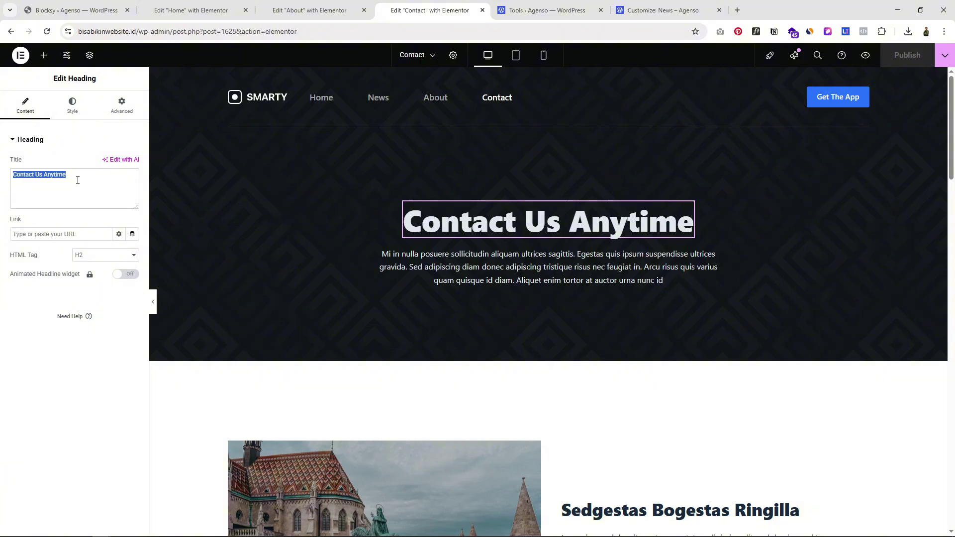
type("Kontak Kami")
Look through the Contact page's remaining sections, publish the page, and check its hero in the preview
scroll(622, 259, "down", 8)
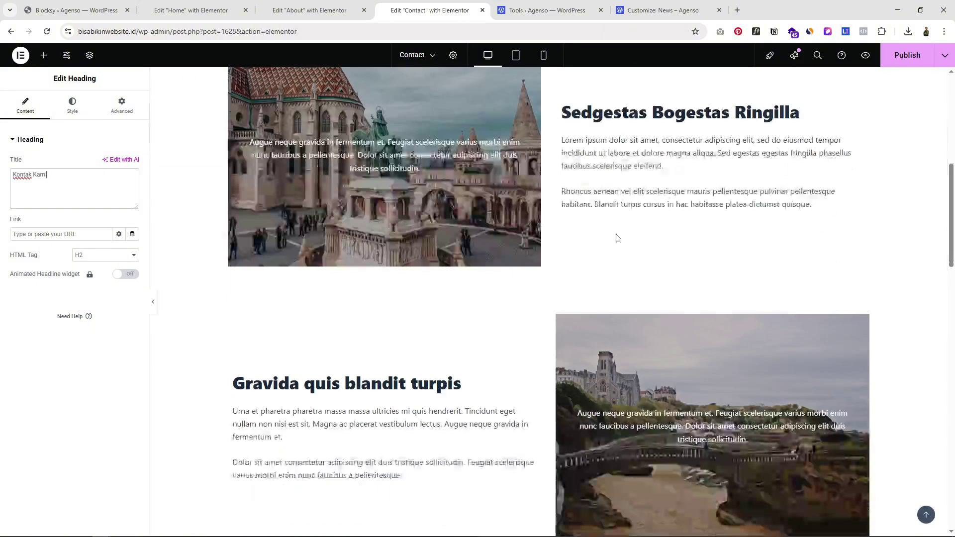
scroll(614, 426, "down", 4)
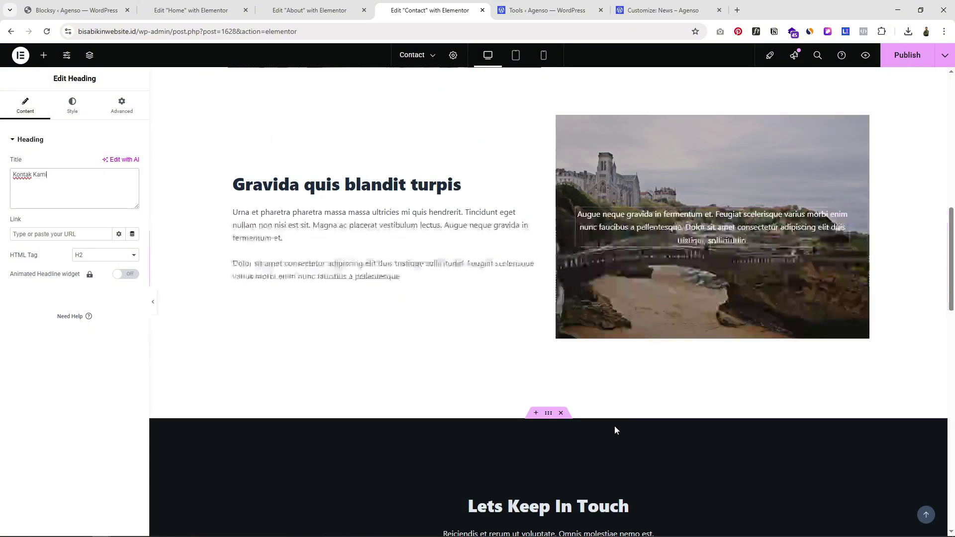
scroll(646, 415, "down", 4)
scroll(648, 410, "down", 1)
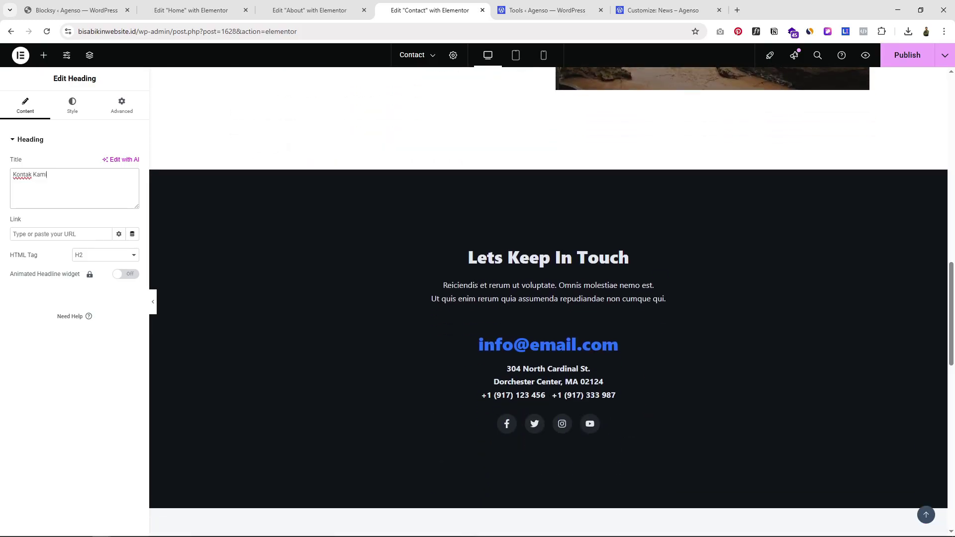
left_click(900, 60)
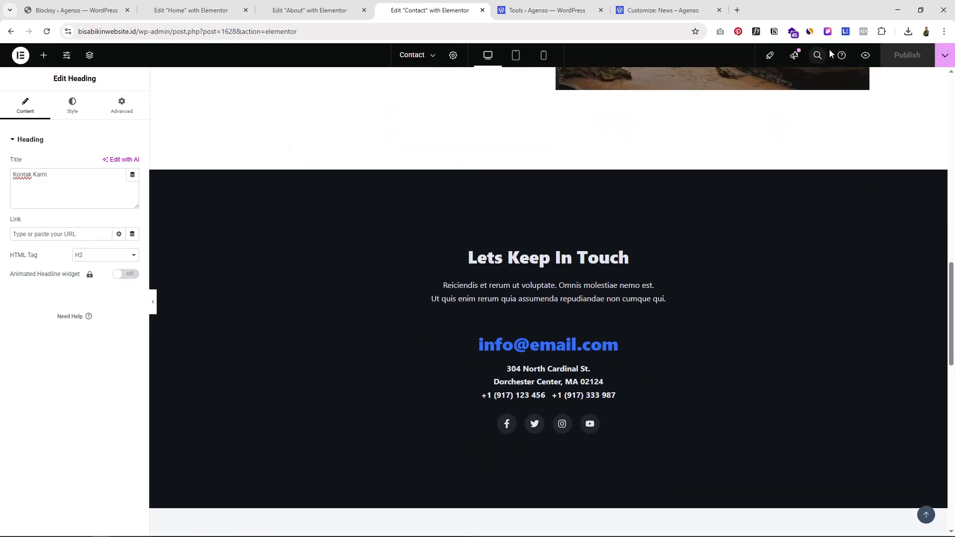
left_click(865, 55)
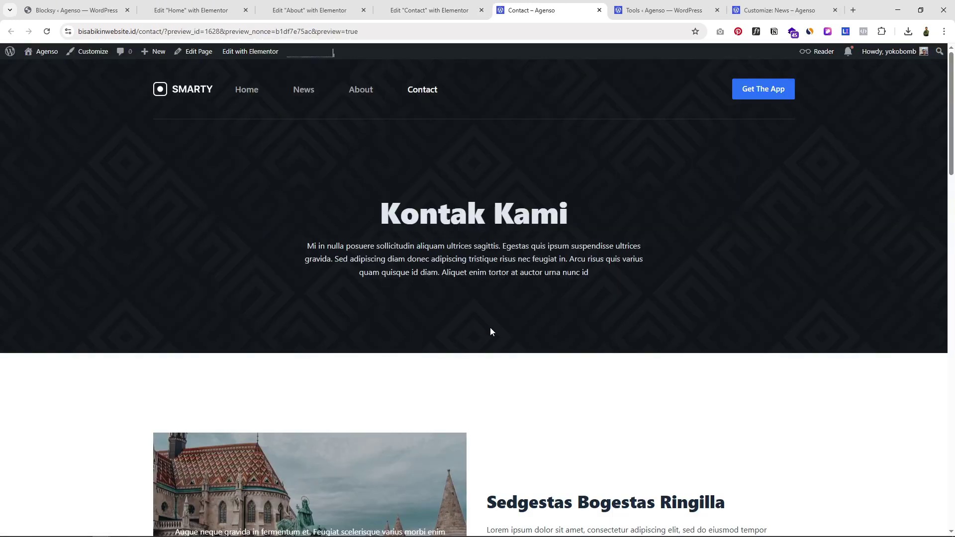
scroll(490, 331, "down", 3)
scroll(488, 324, "up", 3)
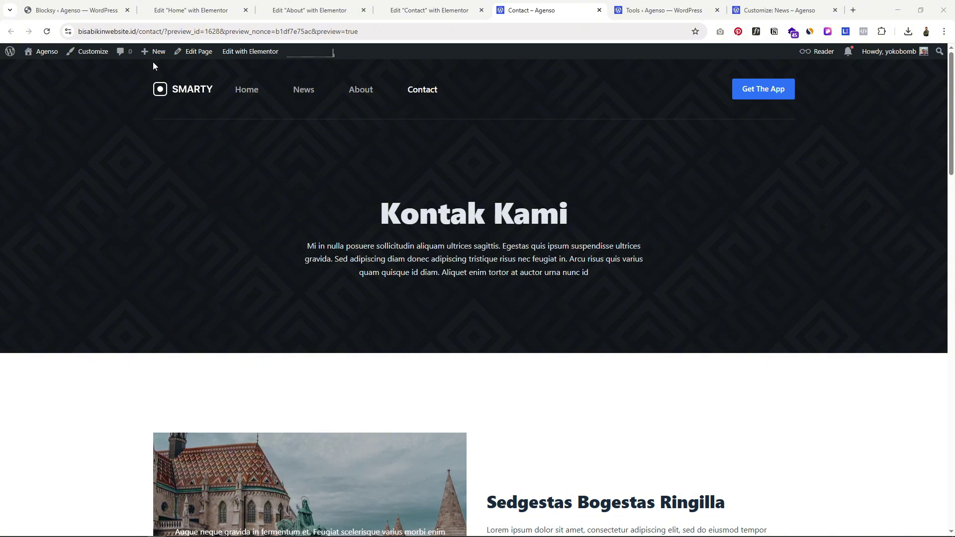
Create a new WordPress page titled "Portofolio" and open it for editing with Elementor
mouse_move(144, 53)
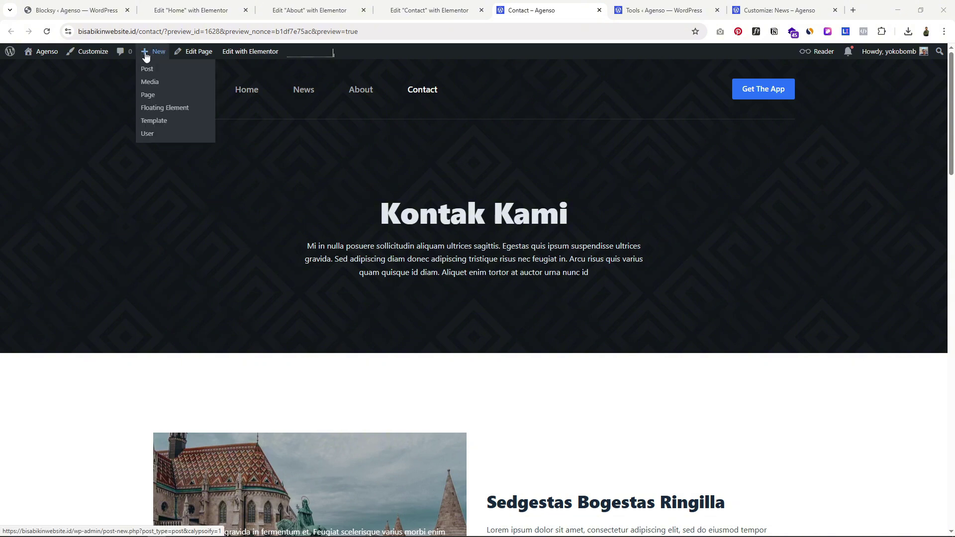
left_click(148, 96)
left_click(542, 182)
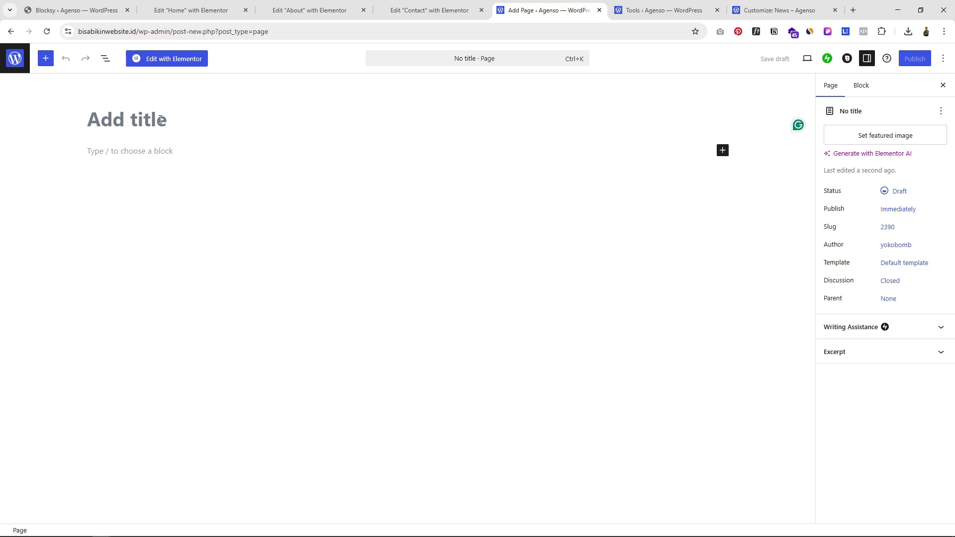
type("Portofolio")
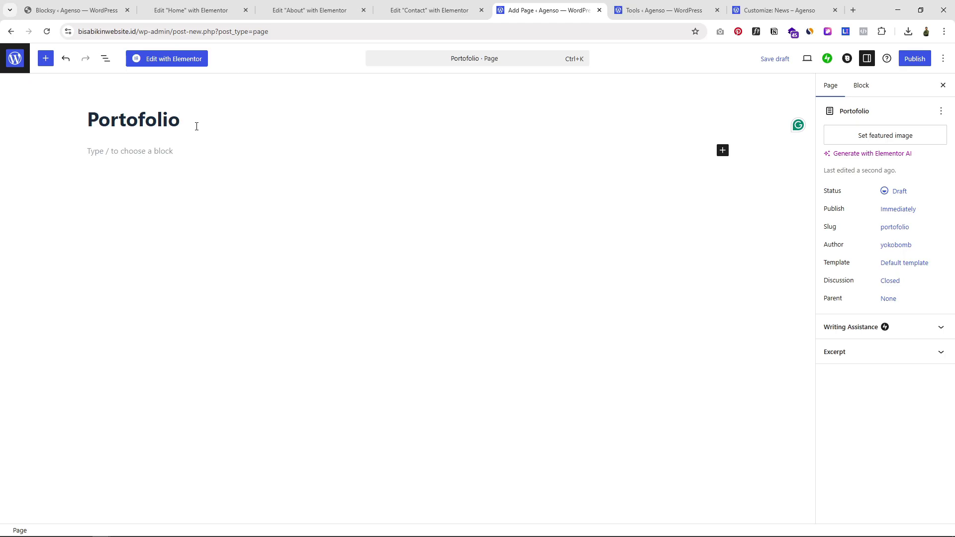
left_click(164, 60)
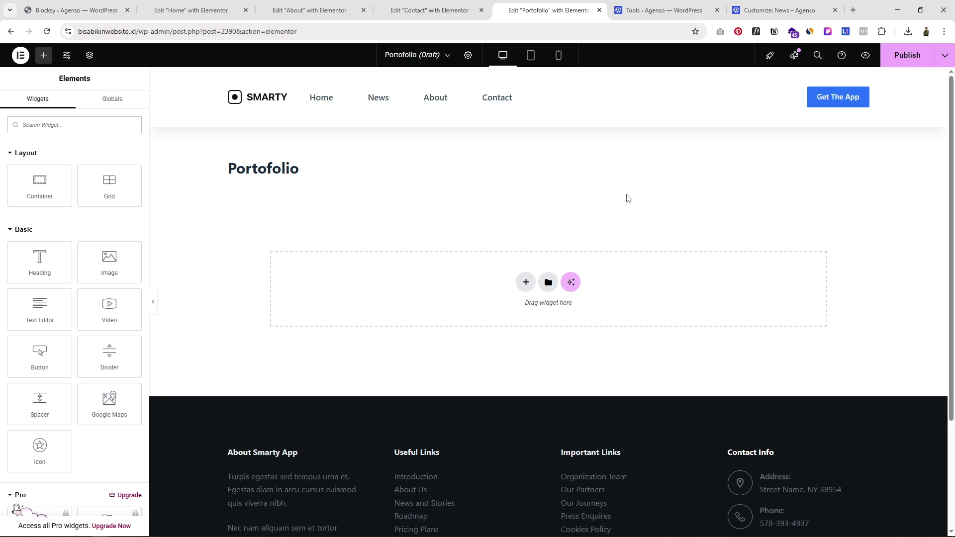
Set the Portofolio page's layout to Elementor Full Width in the page settings
left_click(468, 55)
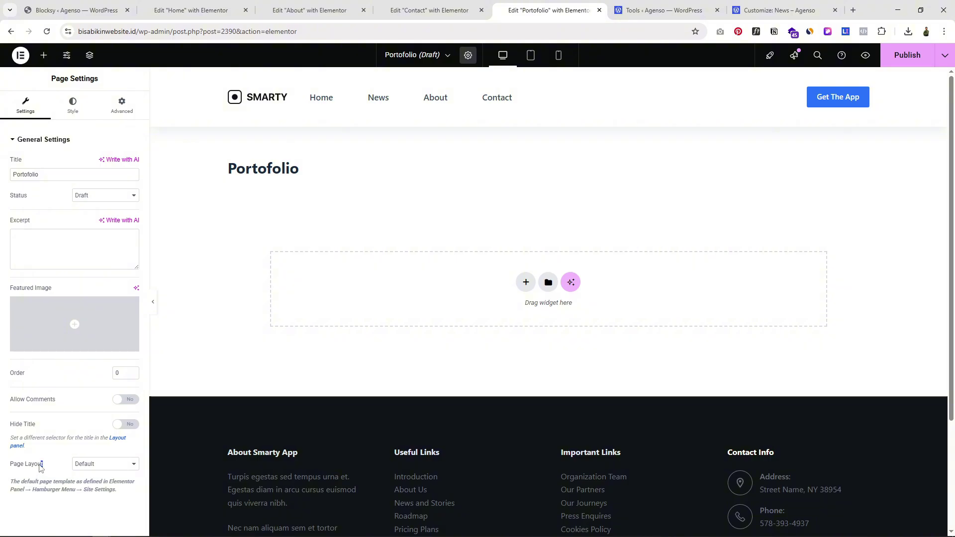
double_click(40, 467)
left_click(102, 469)
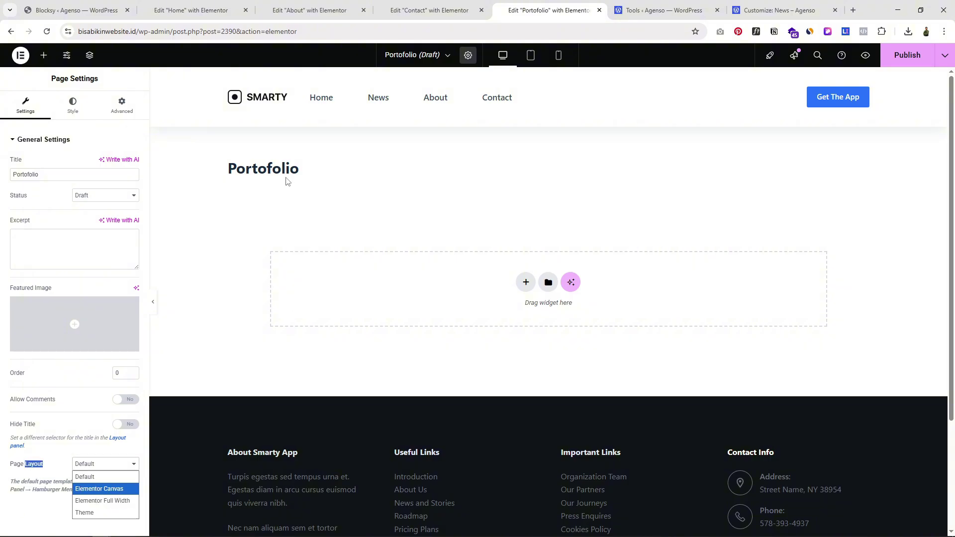
left_click_drag(286, 171, 237, 172)
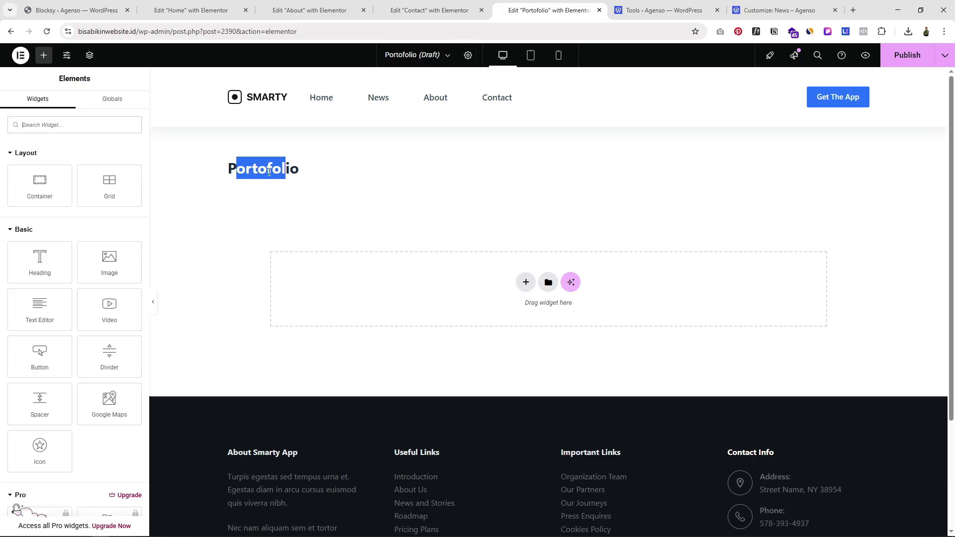
left_click(467, 55)
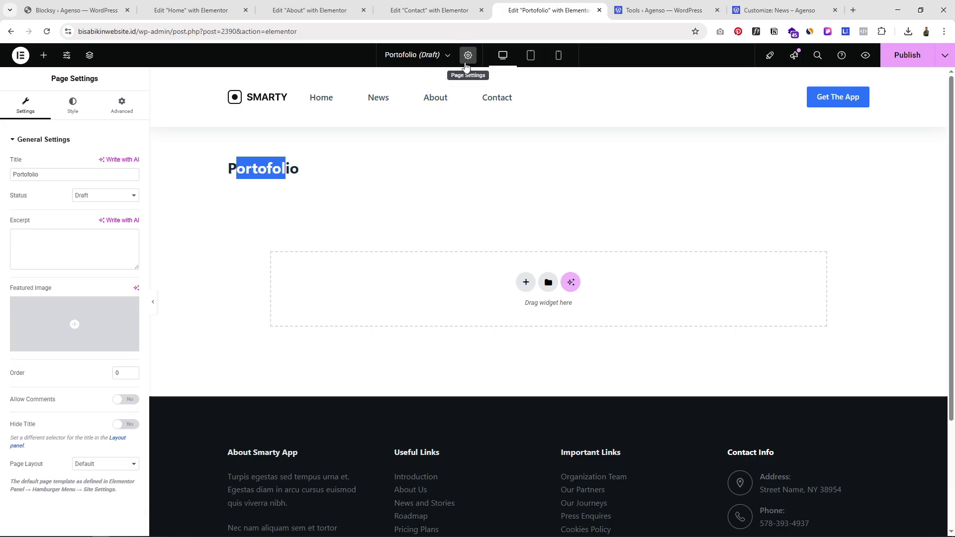
left_click(106, 463)
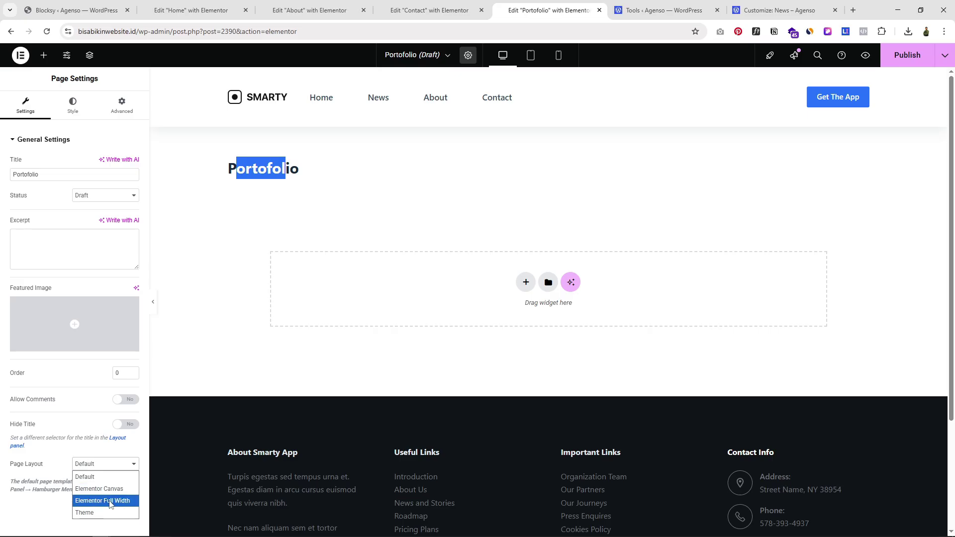
left_click(108, 500)
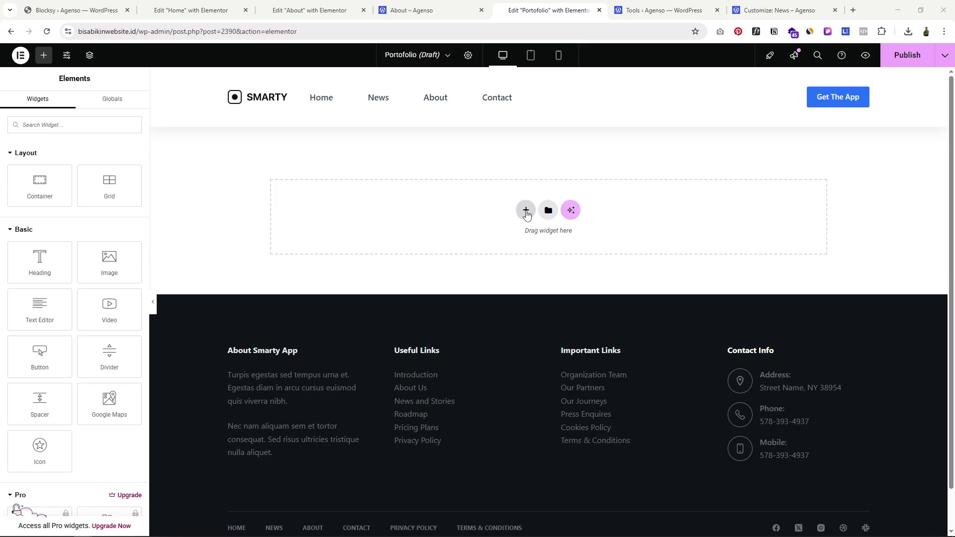
Add a single-column Flexbox container to the empty Portofolio page
left_click(525, 215)
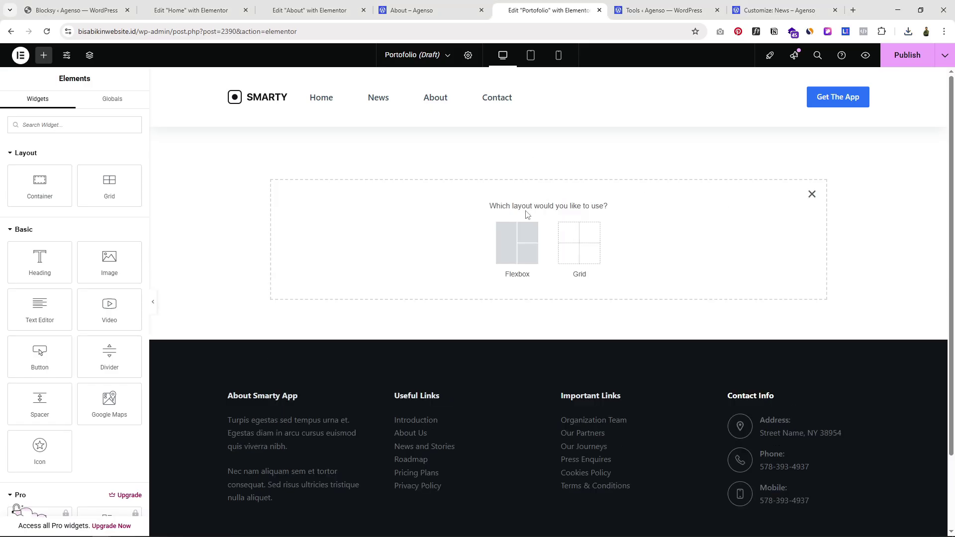
left_click(510, 245)
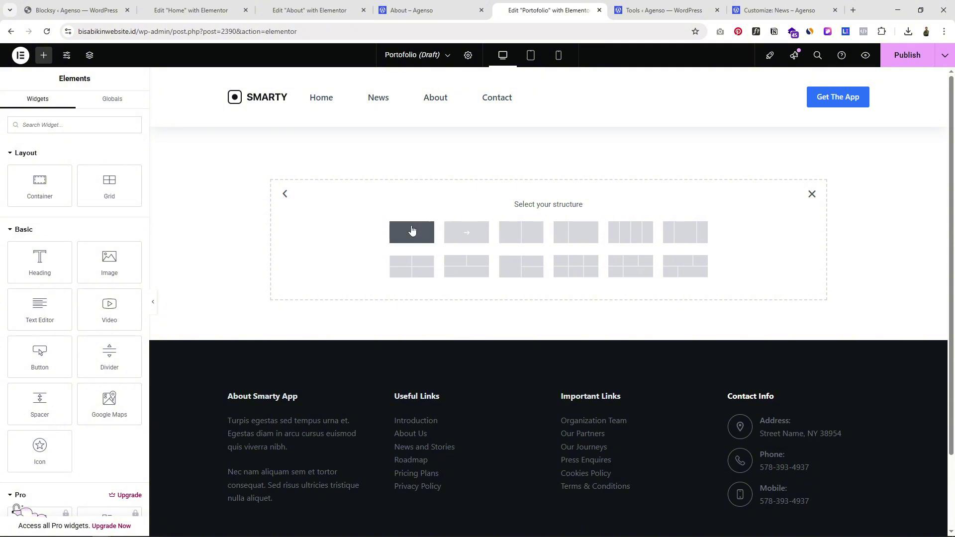
left_click(403, 239)
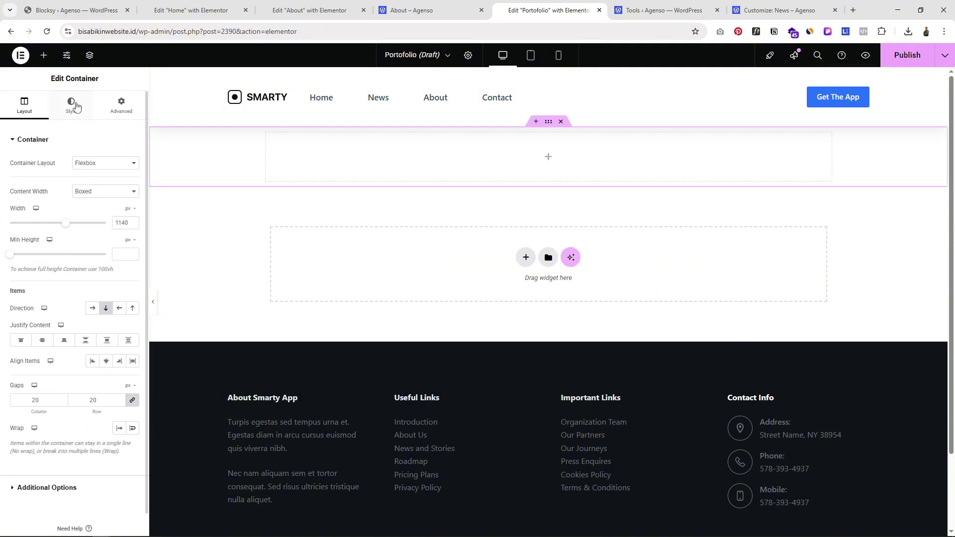
Place a Heading widget in the new container with an Image widget below it, and look over the result
left_click(43, 59)
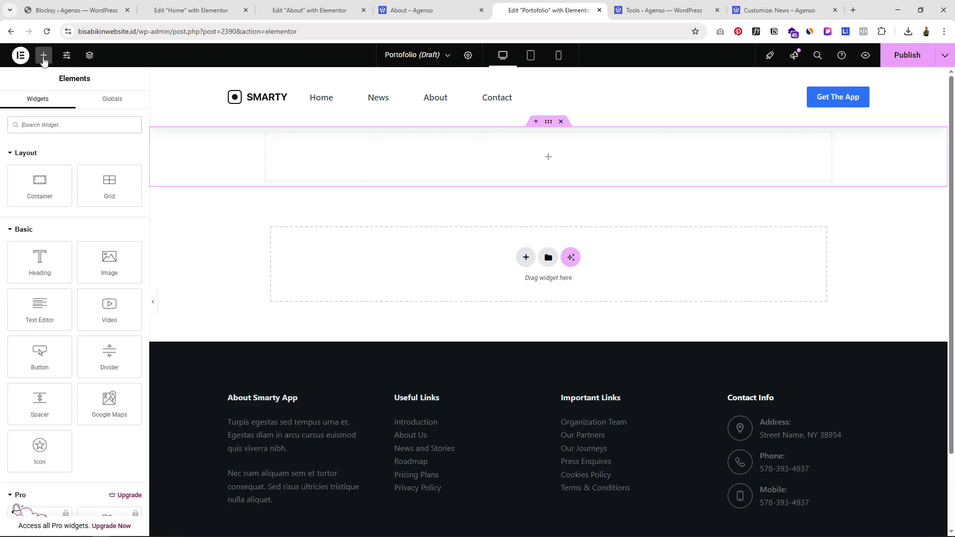
left_click_drag(41, 262, 528, 159)
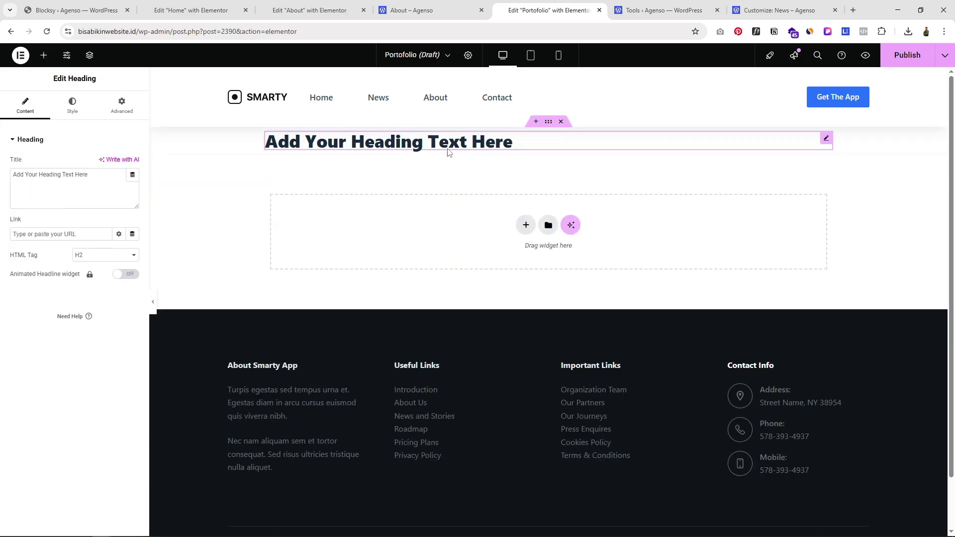
left_click(43, 56)
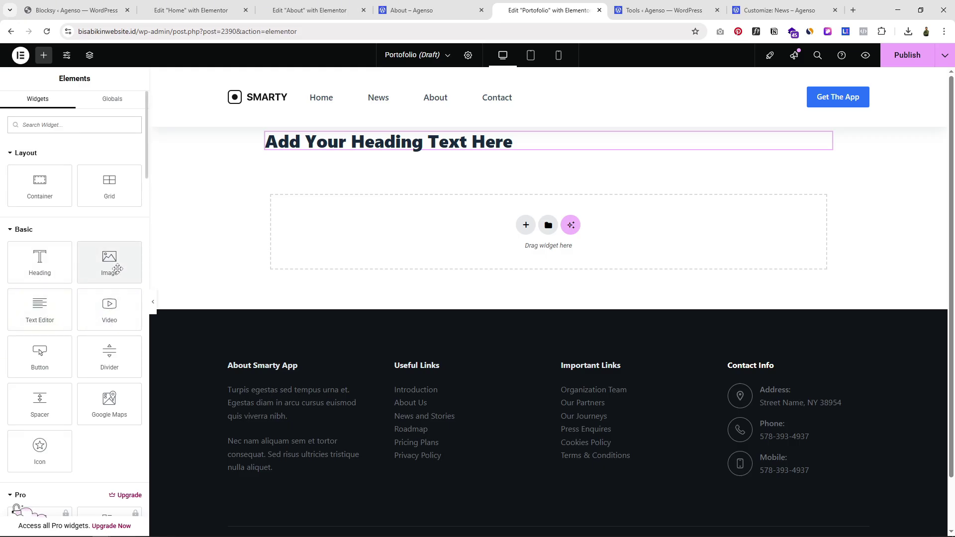
left_click_drag(109, 261, 366, 159)
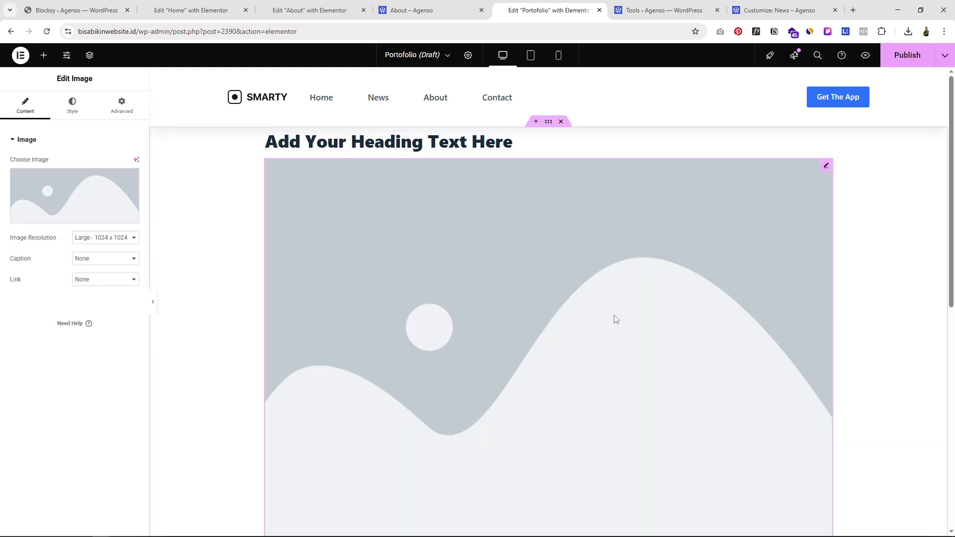
scroll(616, 319, "down", 4)
scroll(616, 318, "up", 4)
scroll(562, 245, "down", 2)
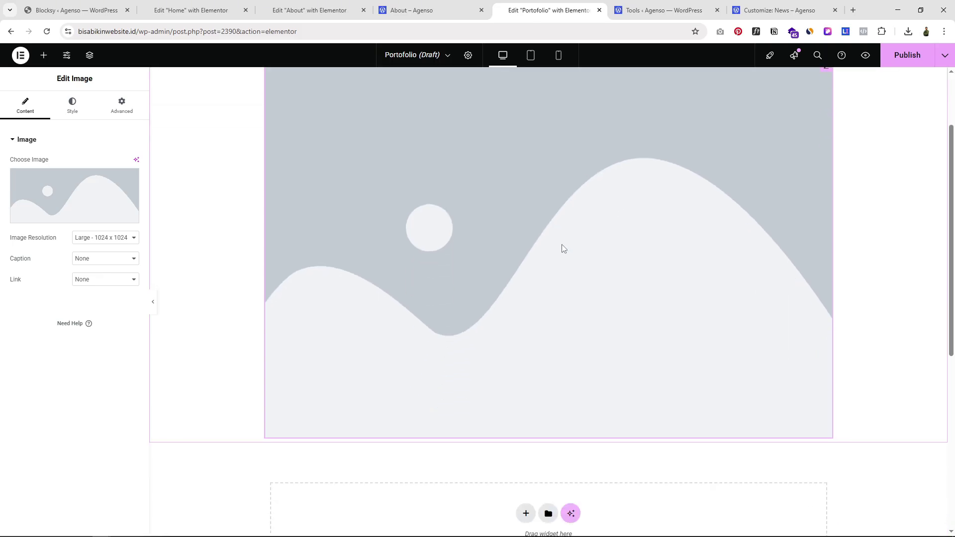
scroll(562, 241, "up", 2)
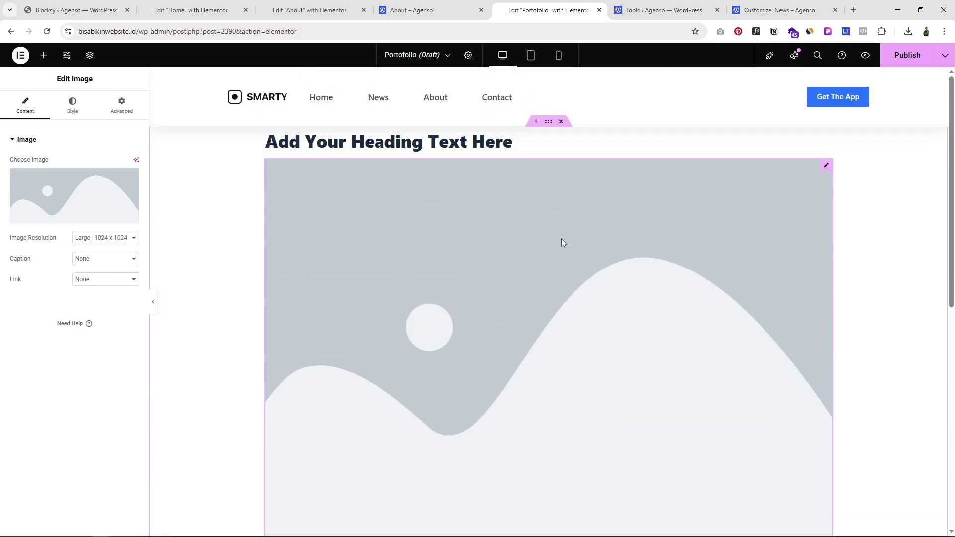
Switch to the About page's Elementor editor, close the Structure overview, and look over its sections from the hero to the team
left_click(209, 10)
left_click(297, 6)
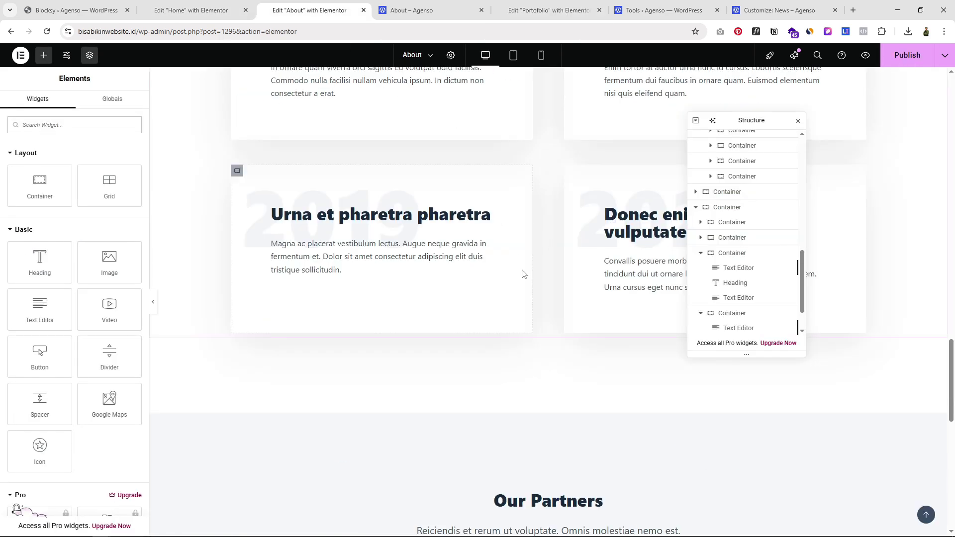
scroll(520, 273, "up", 2)
left_click(797, 120)
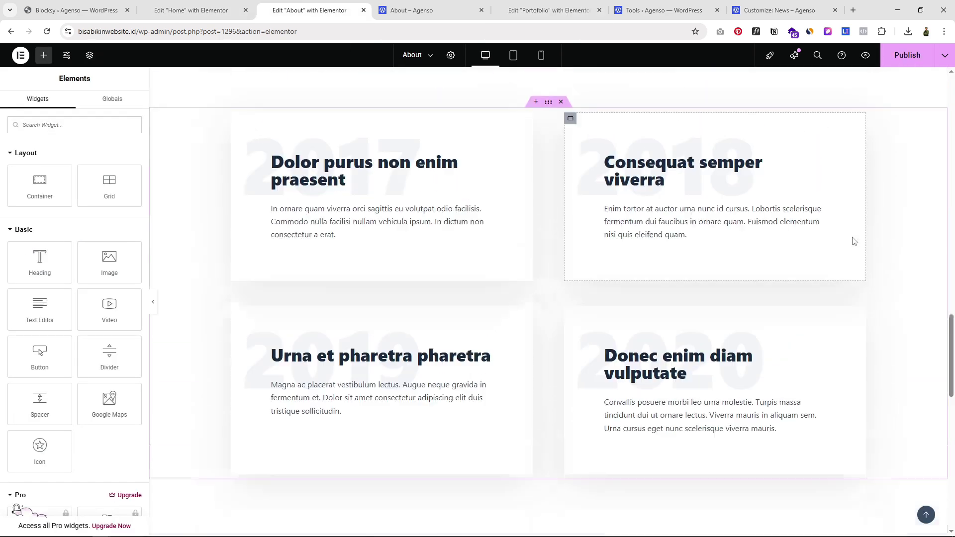
scroll(850, 229, "up", 10)
scroll(855, 211, "up", 10)
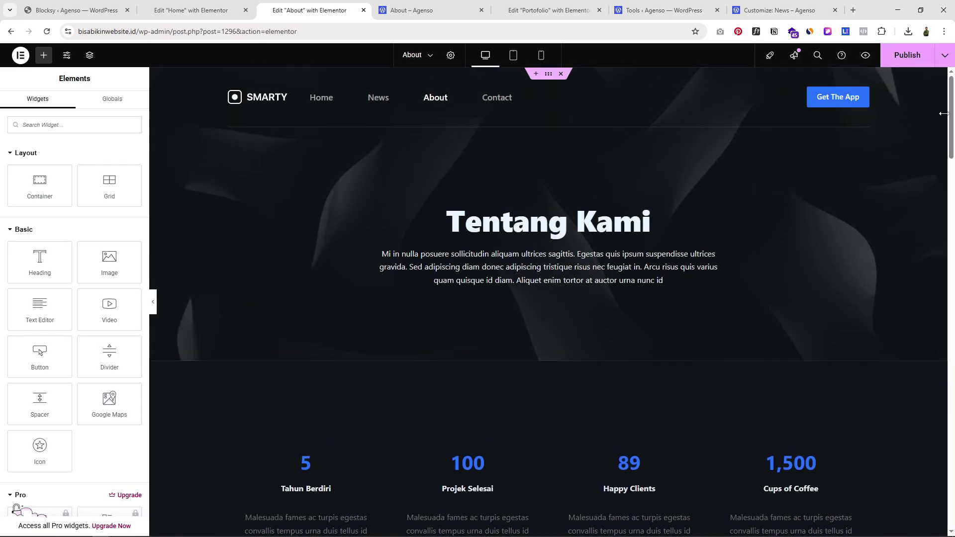
scroll(951, 134, "down", 1)
left_click_drag(951, 134, 950, 246)
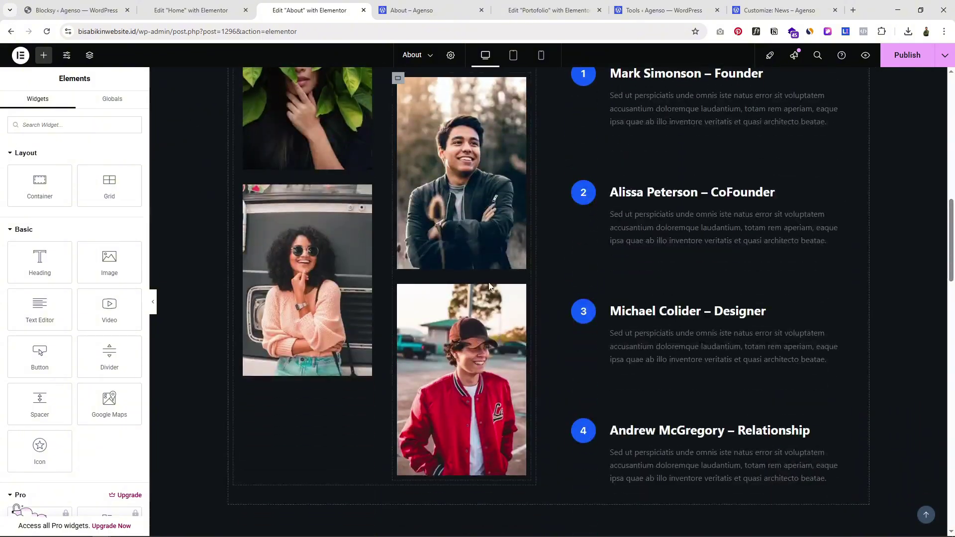
Copy the container holding the "Work Experience" heading and its text, and return to the Portofolio page's editor
scroll(488, 281, "down", 8)
scroll(488, 281, "down", 2)
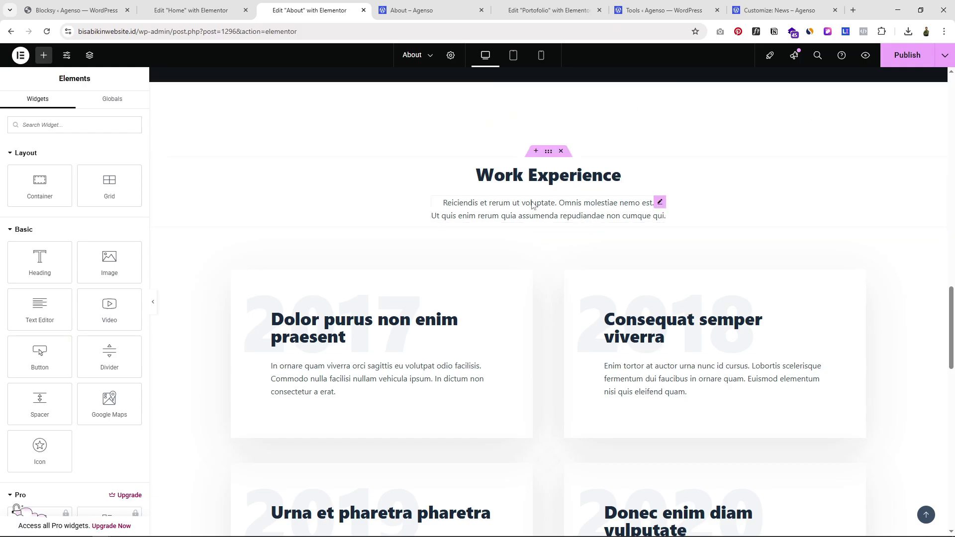
scroll(546, 212, "down", 1)
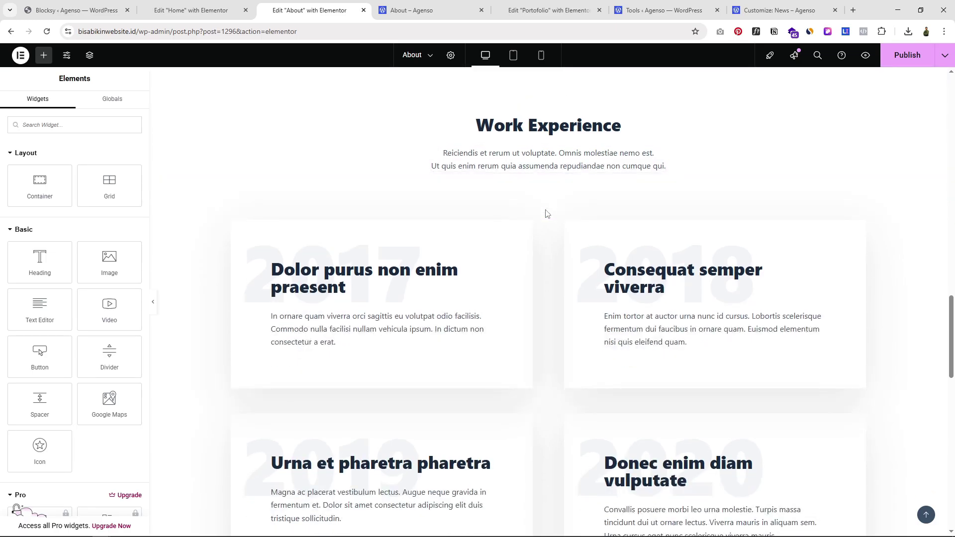
scroll(557, 196, "up", 1)
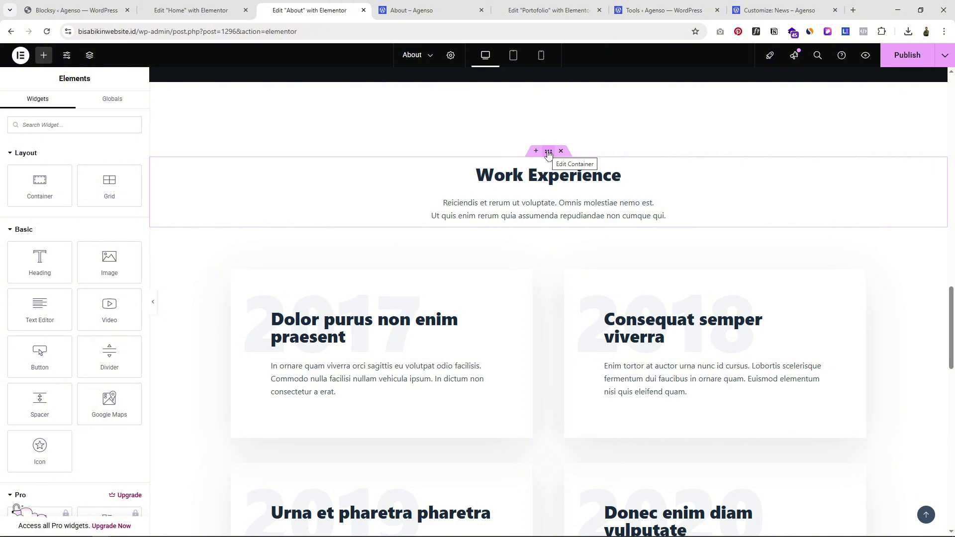
right_click(548, 154)
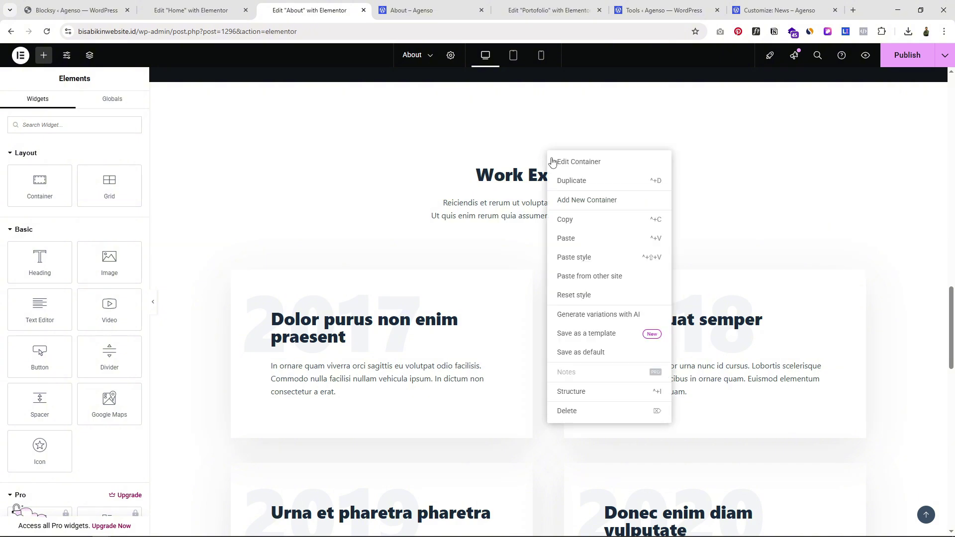
left_click(566, 220)
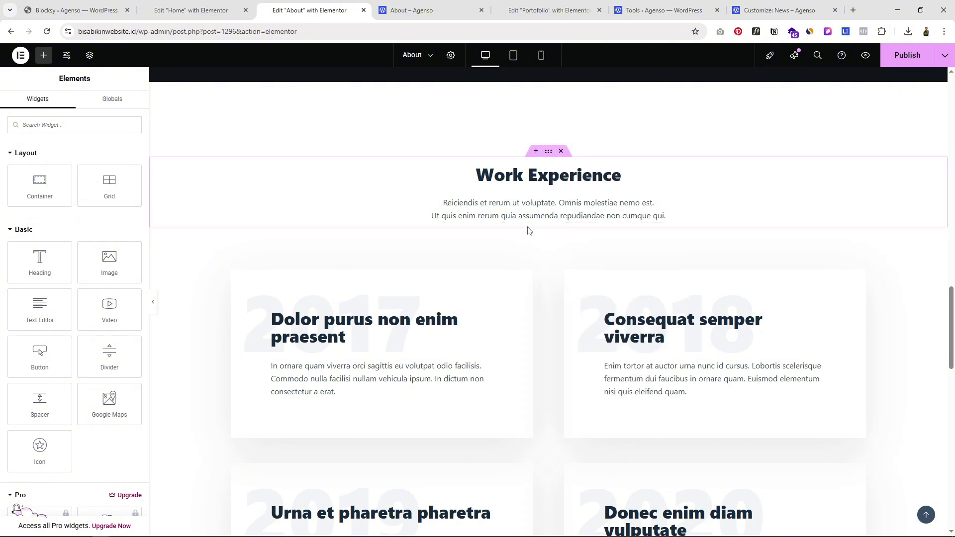
left_click(529, 6)
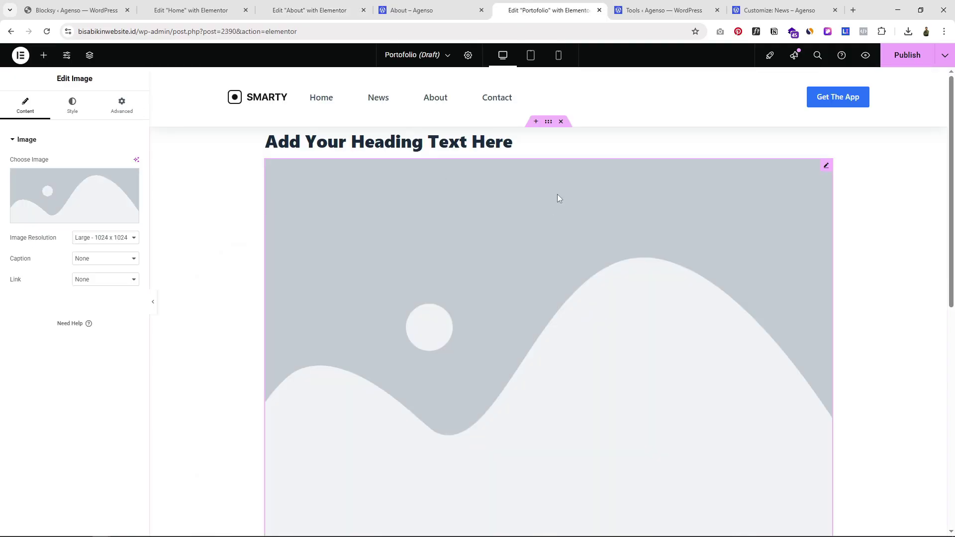
Delete the container holding the placeholder heading and image, and paste the copied "Work Experience" container into the Portofolio page
left_click(560, 122)
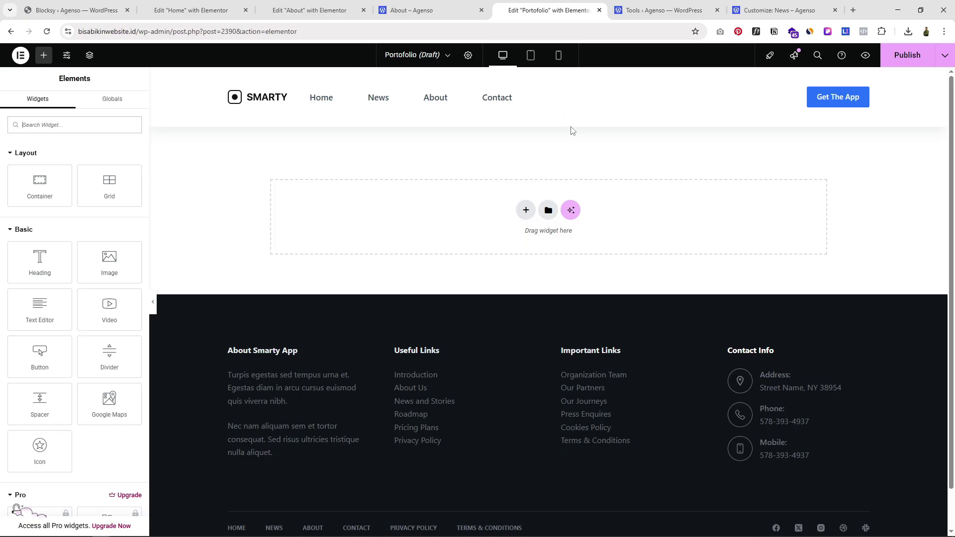
right_click(479, 209)
left_click(495, 218)
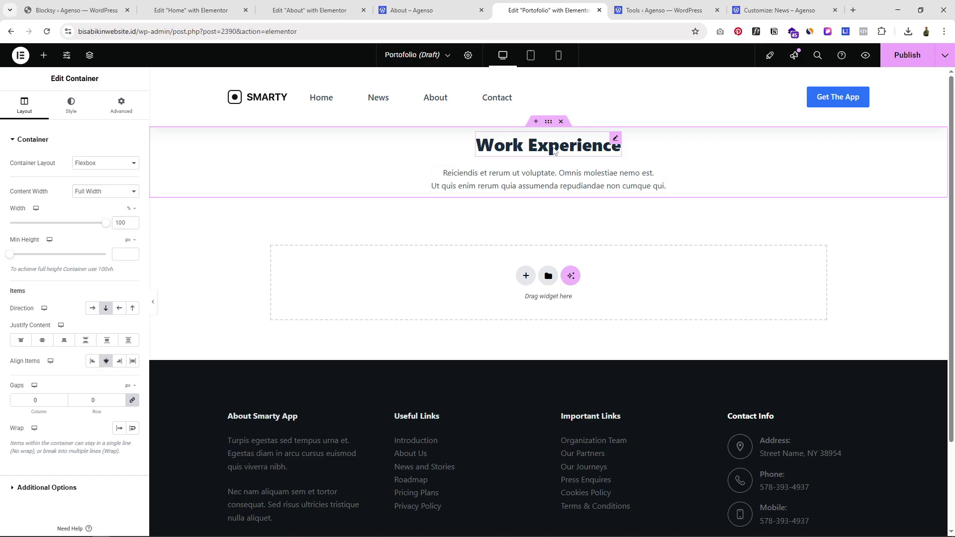
Return to the About page's editor and copy the container holding the four year cards below the "Work Experience" heading
left_click(310, 10)
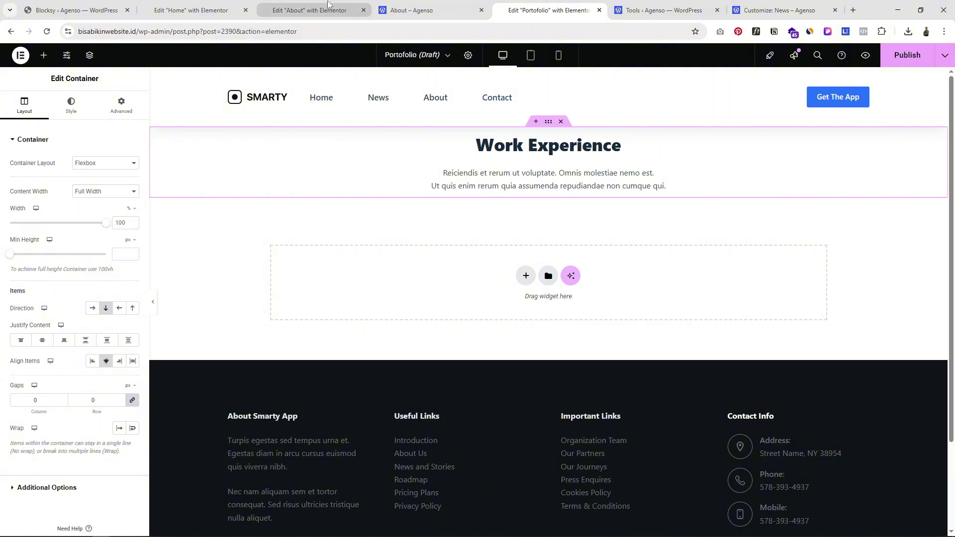
scroll(539, 366, "down", 6)
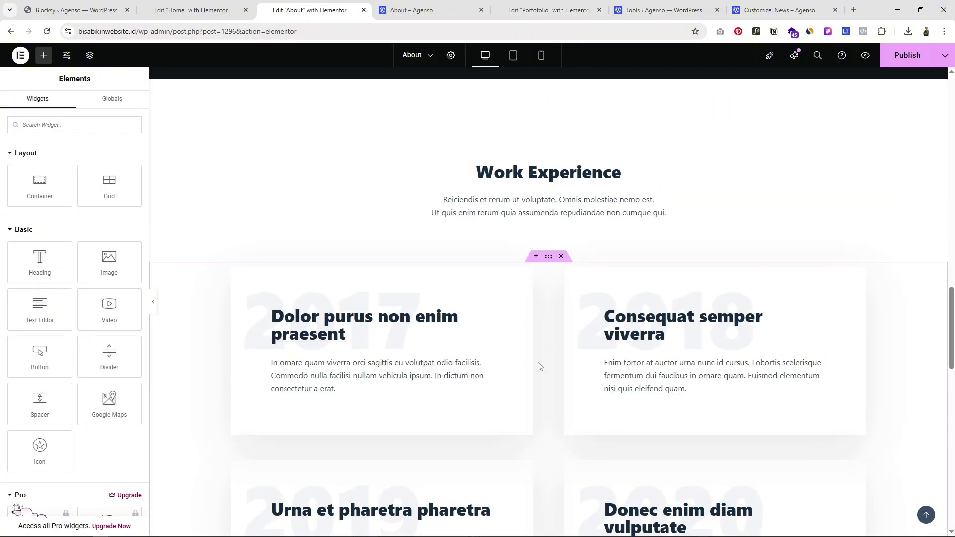
scroll(548, 227, "up", 4)
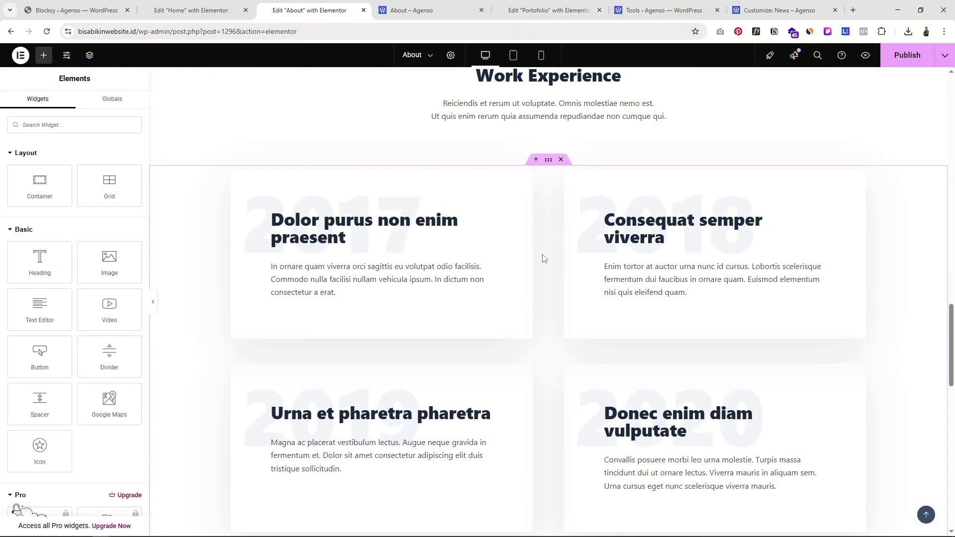
scroll(544, 258, "up", 2)
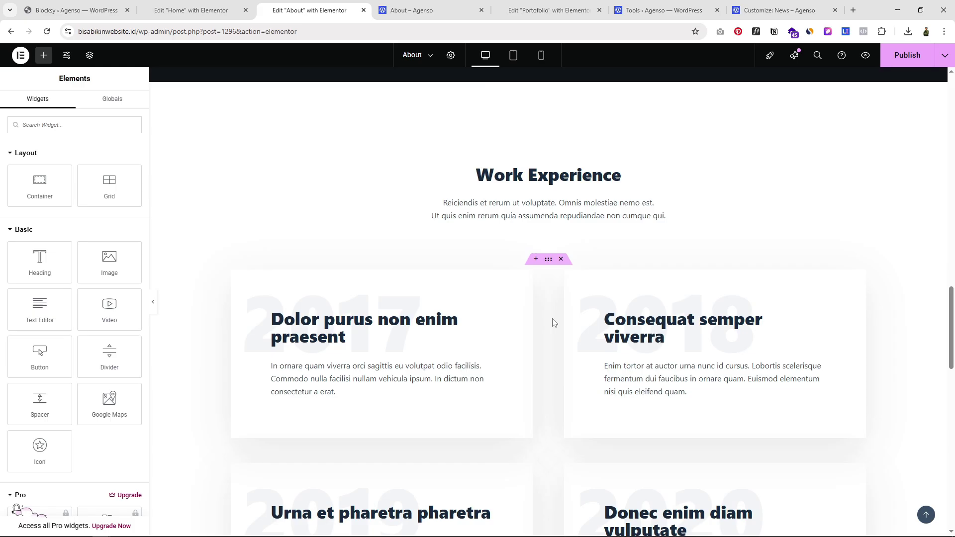
right_click(549, 262)
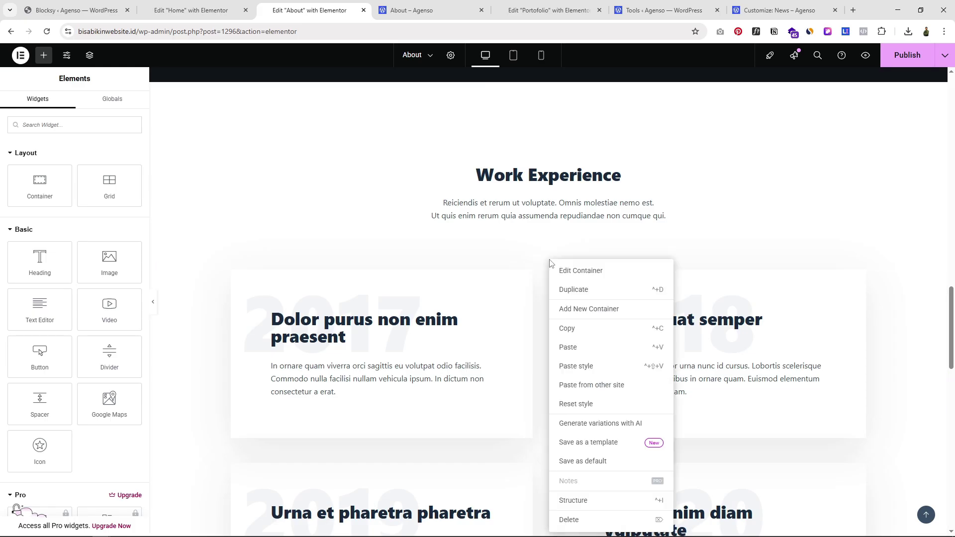
left_click(574, 331)
Switch back to the Portofolio page's editor and paste the copied card container below the heading section
left_click(526, 11)
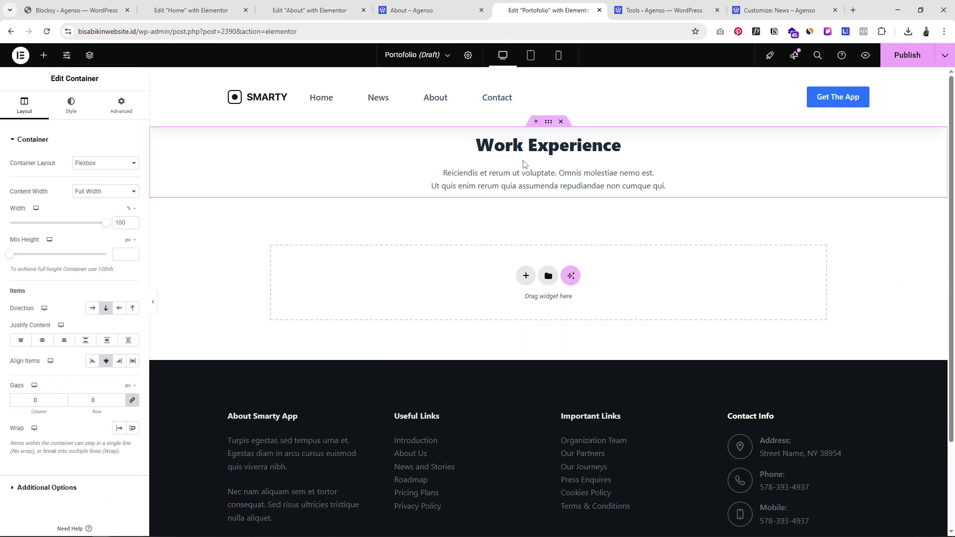
right_click(482, 270)
left_click(501, 278)
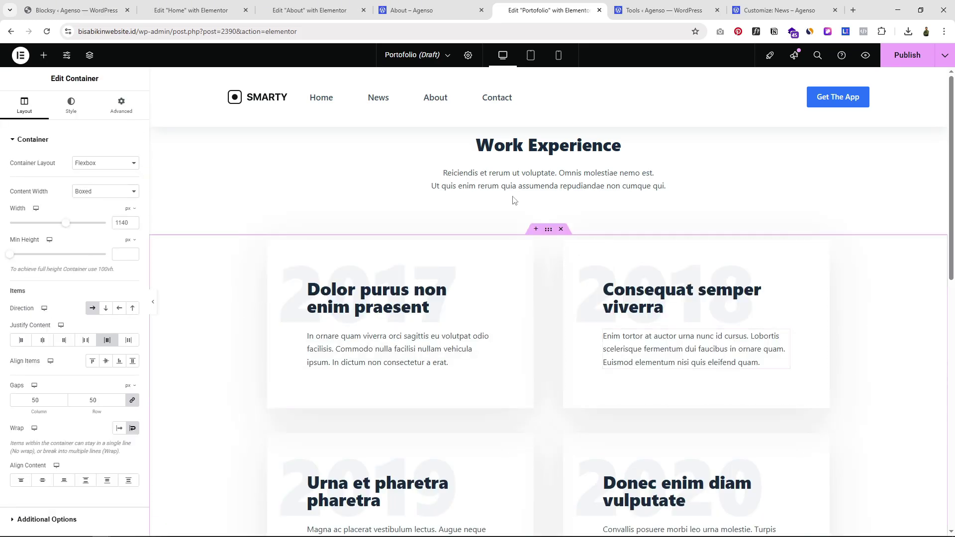
Change the "Work Experience" heading's title to "Portofolio"
left_click(546, 146)
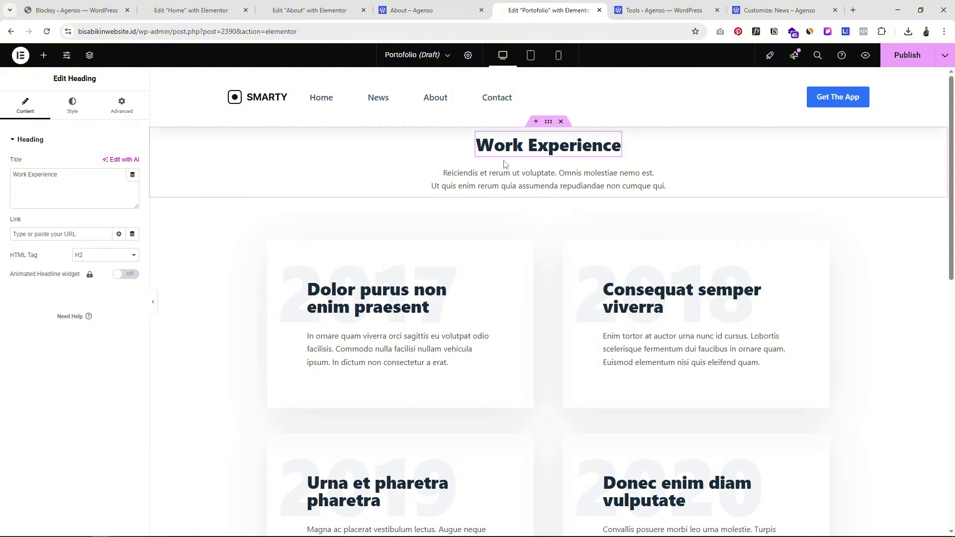
triple_click(65, 178)
type("P")
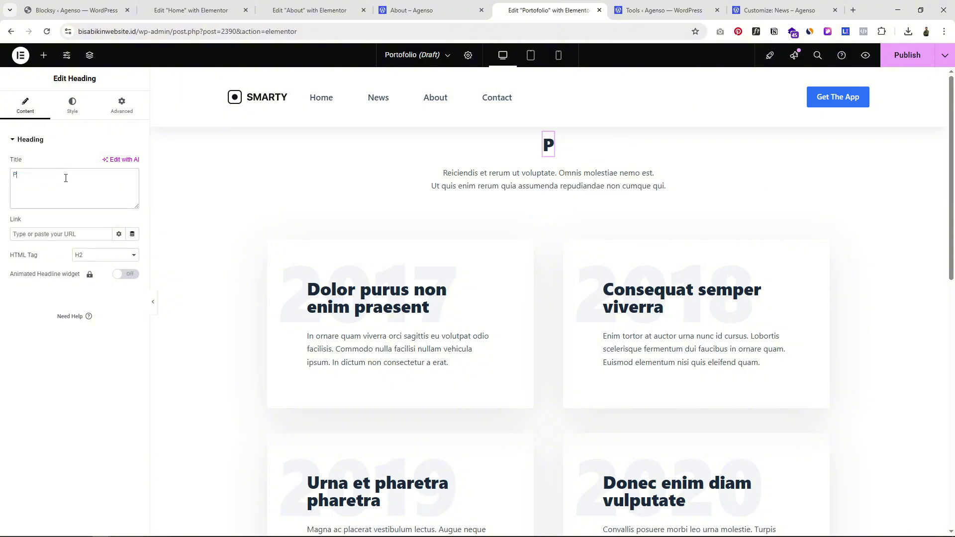
type("ortofolio")
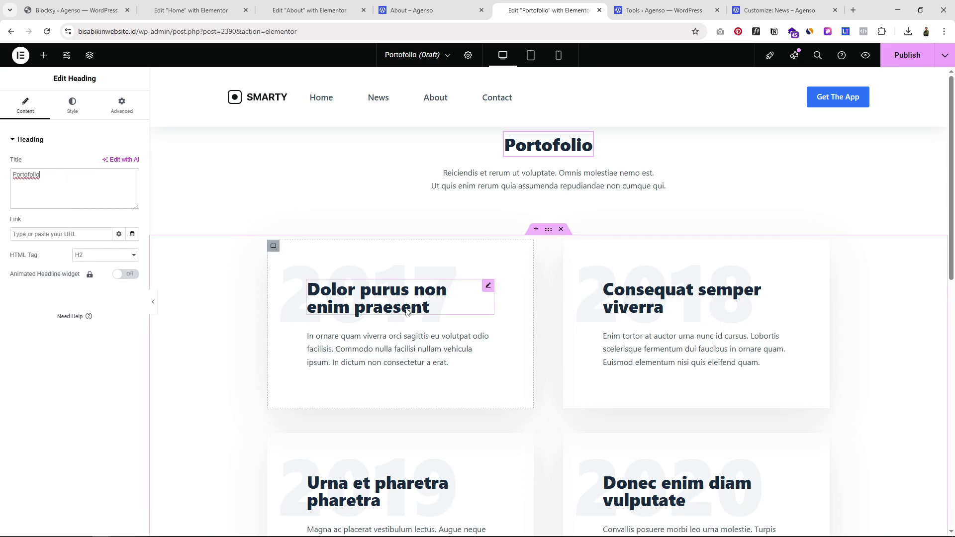
Place an Image widget between the 2017 card's heading and text, and fill it with an uploaded picture of the "mega" logo mockup
scroll(472, 320, "down", 1)
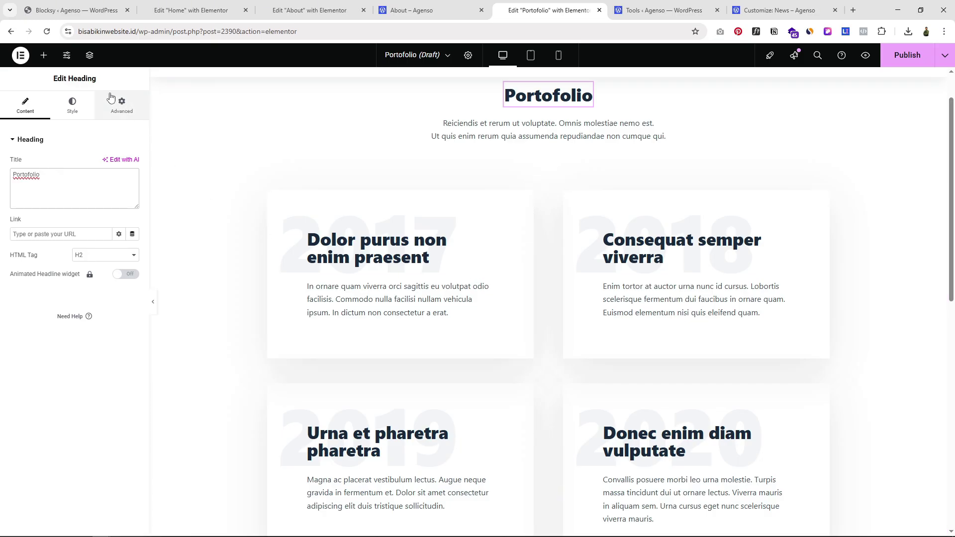
left_click(43, 58)
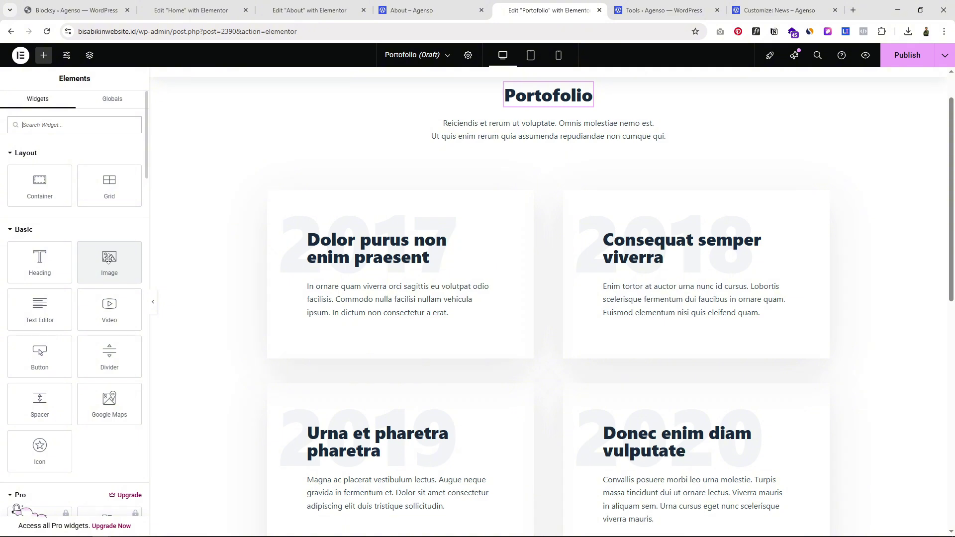
left_click_drag(108, 259, 366, 262)
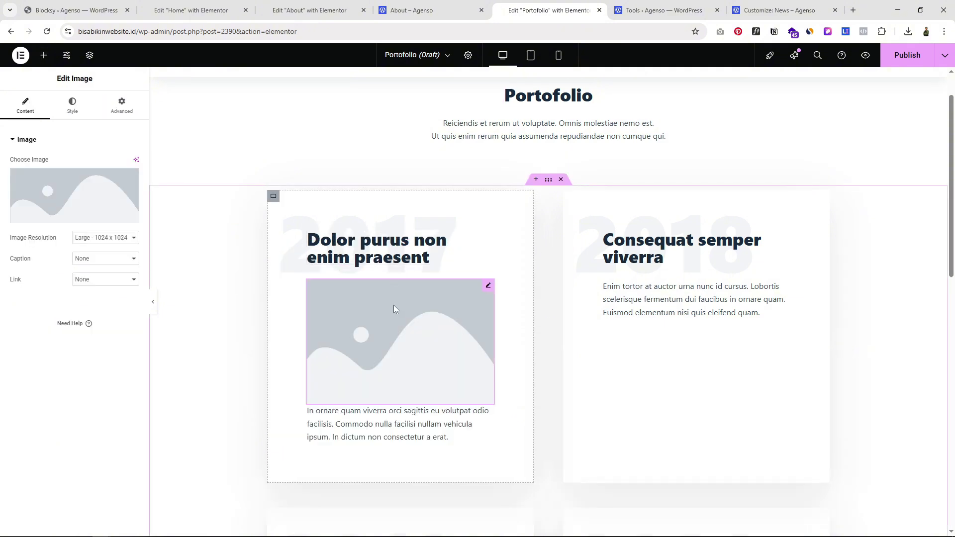
left_click(79, 201)
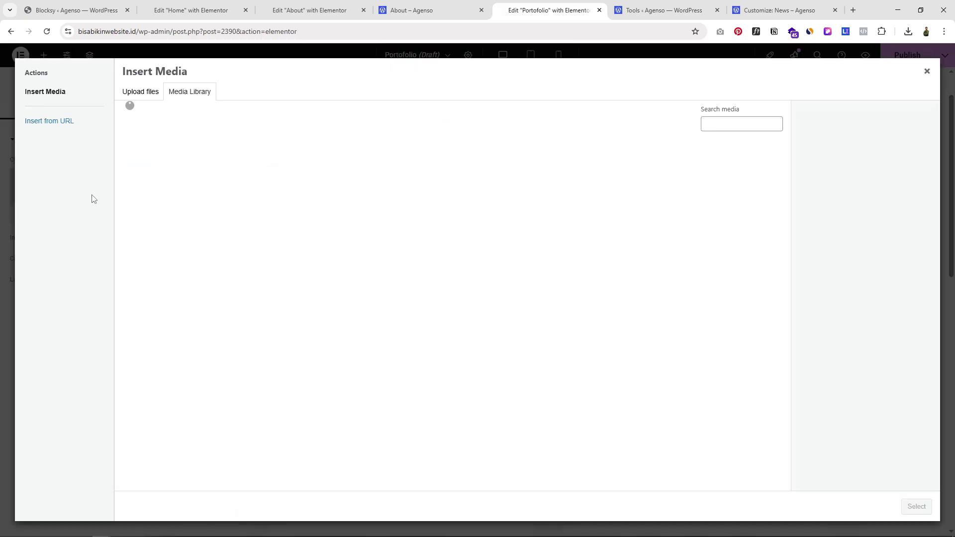
left_click(140, 92)
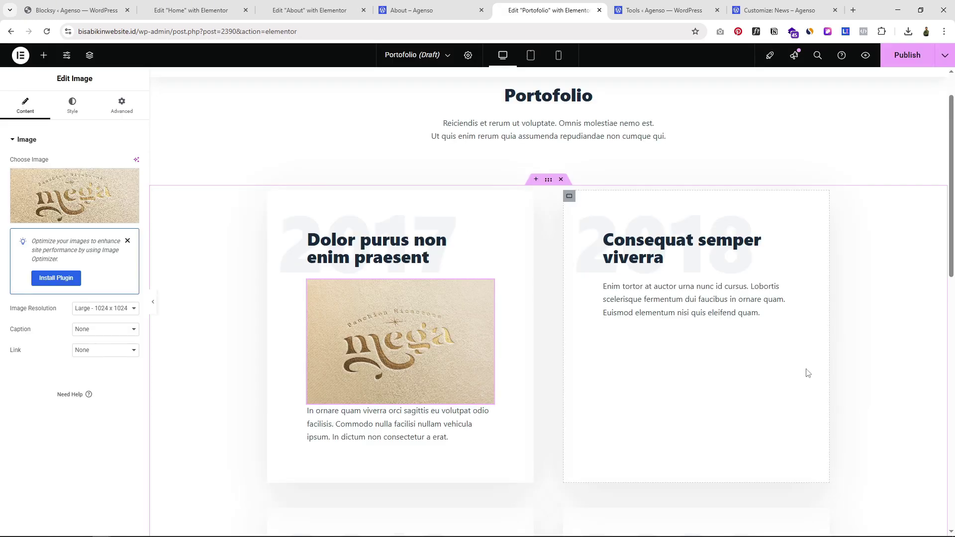
Copy the 2017 card's image widget and paste it below the "Consequat semper viverra" heading in the 2018 card
scroll(806, 370, "up", 1)
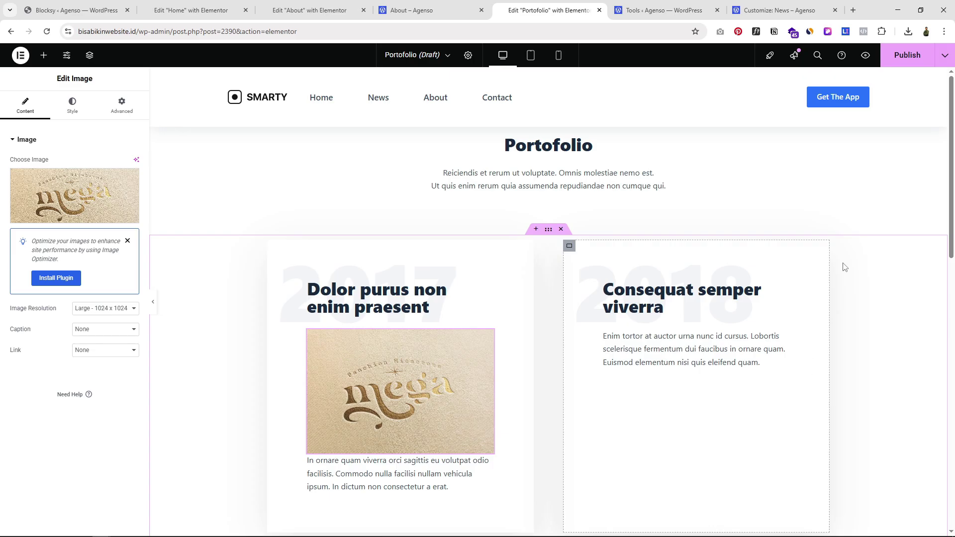
scroll(517, 405, "down", 1)
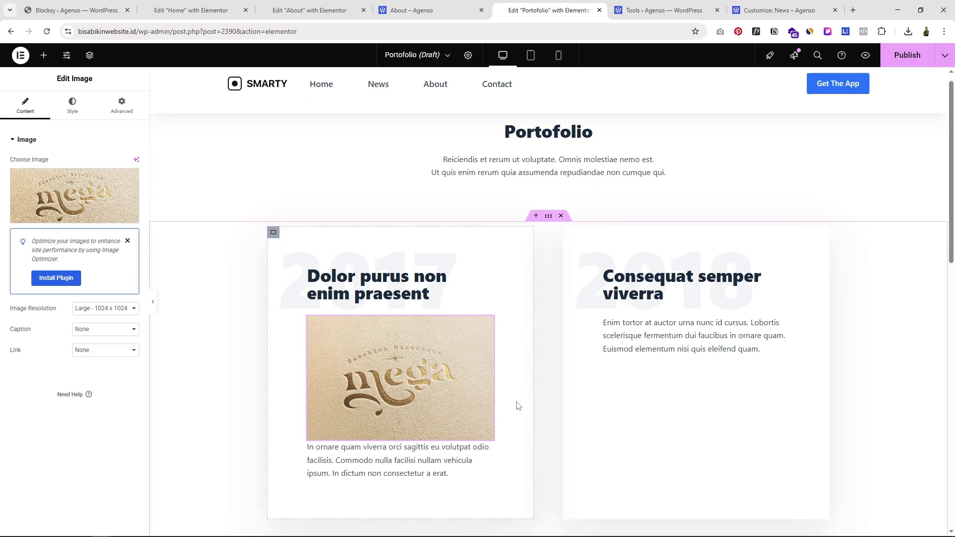
scroll(517, 405, "down", 2)
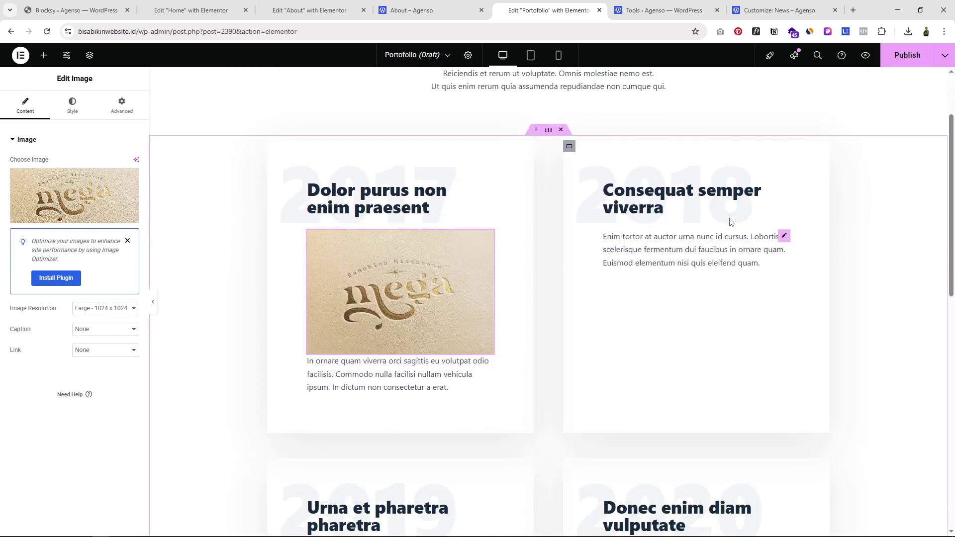
right_click(434, 255)
left_click(458, 306)
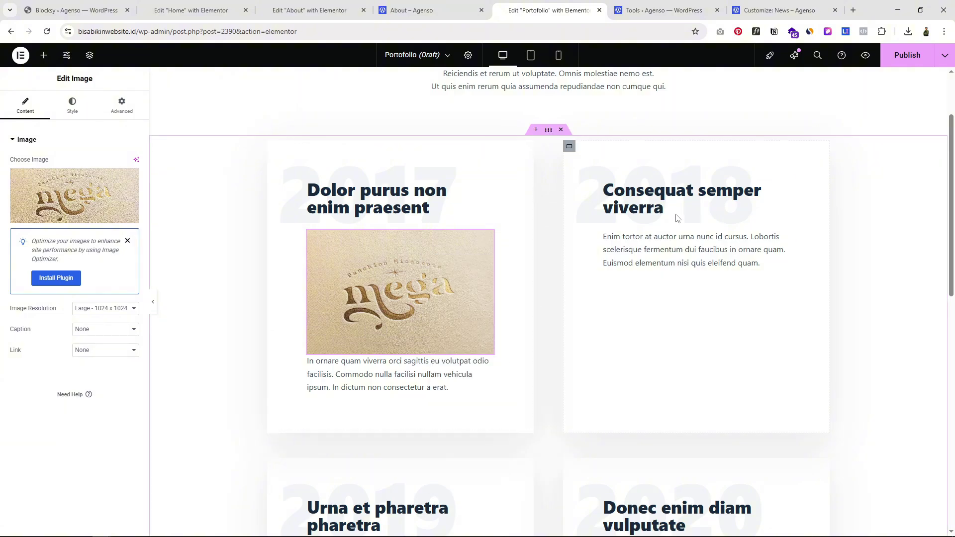
right_click(647, 209)
left_click(667, 275)
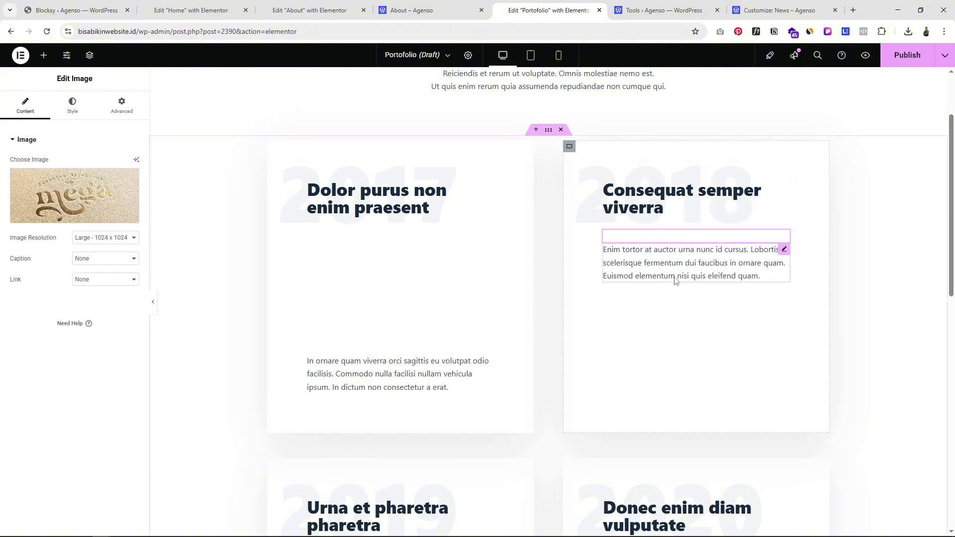
Paste the copied image widget below the headings of the 2019 and 2020 cards
scroll(646, 348, "down", 4)
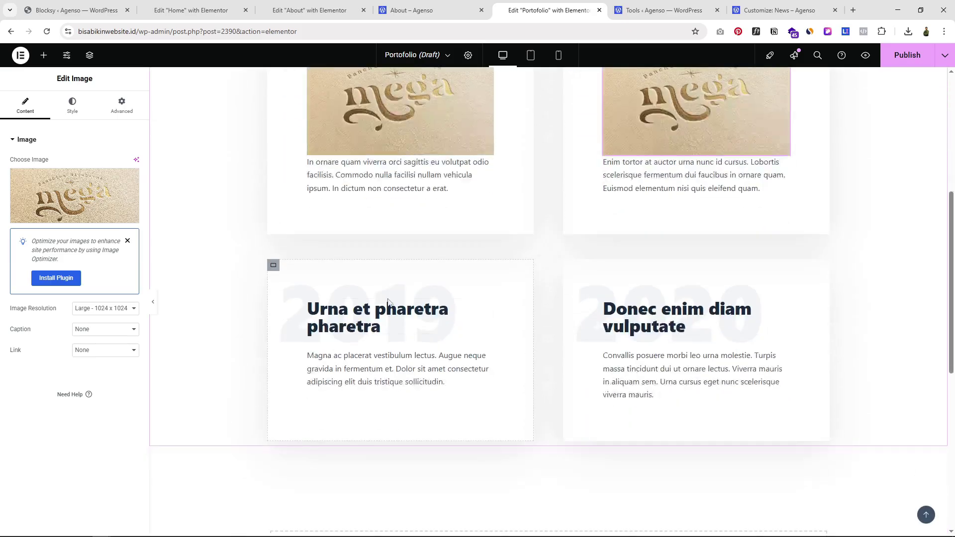
right_click(389, 317)
left_click(416, 369)
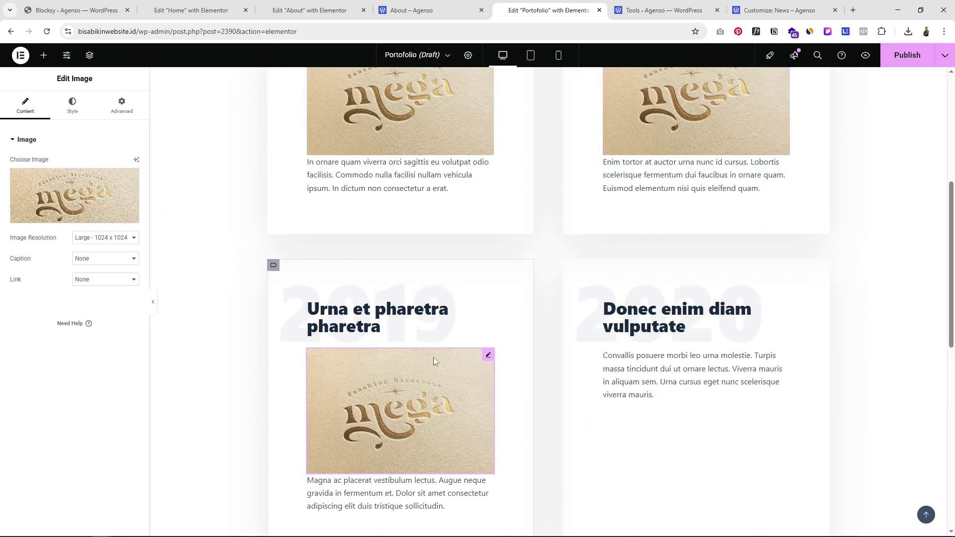
right_click(650, 328)
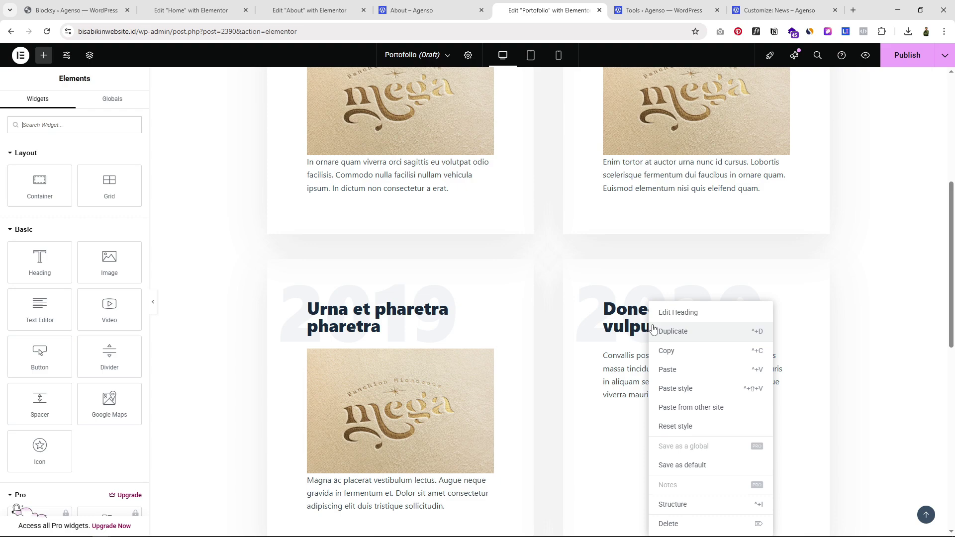
left_click(669, 370)
Replace the 2018 card's image with an uploaded picture of the yellow tote bag mockup
scroll(726, 298, "up", 4)
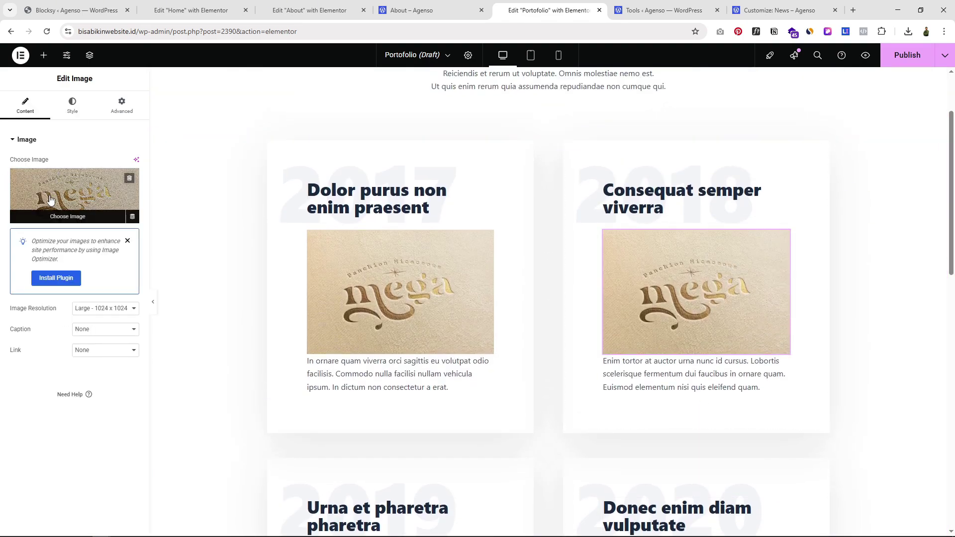
left_click(67, 200)
left_click(140, 91)
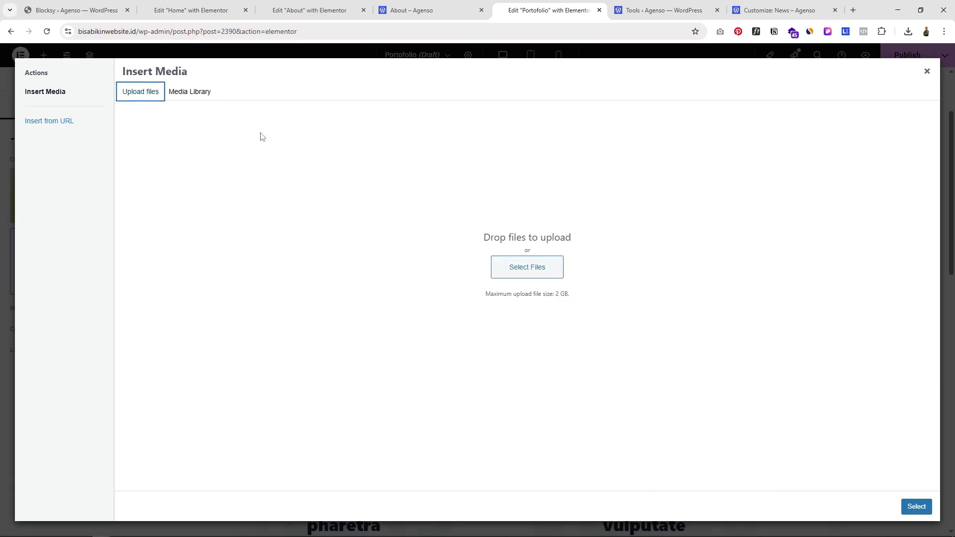
left_click(523, 273)
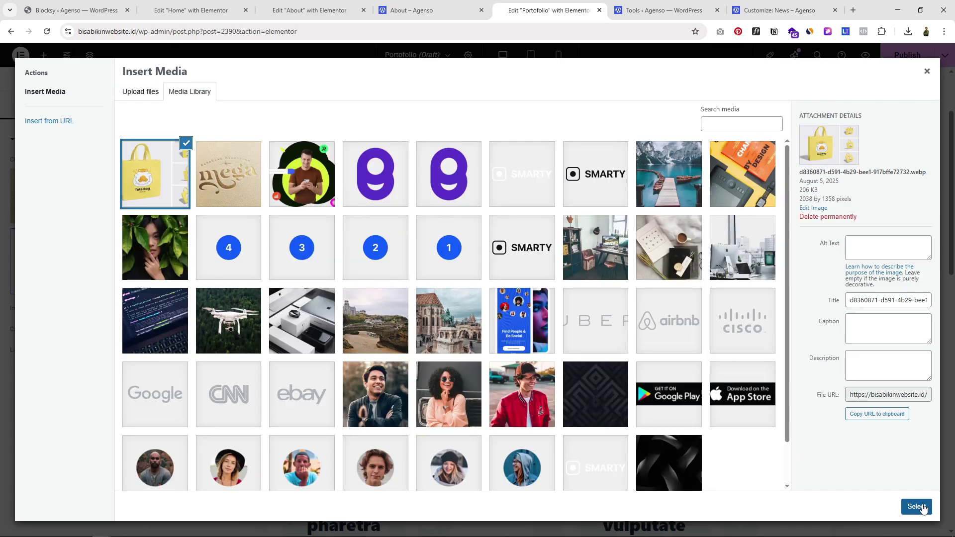
left_click(916, 507)
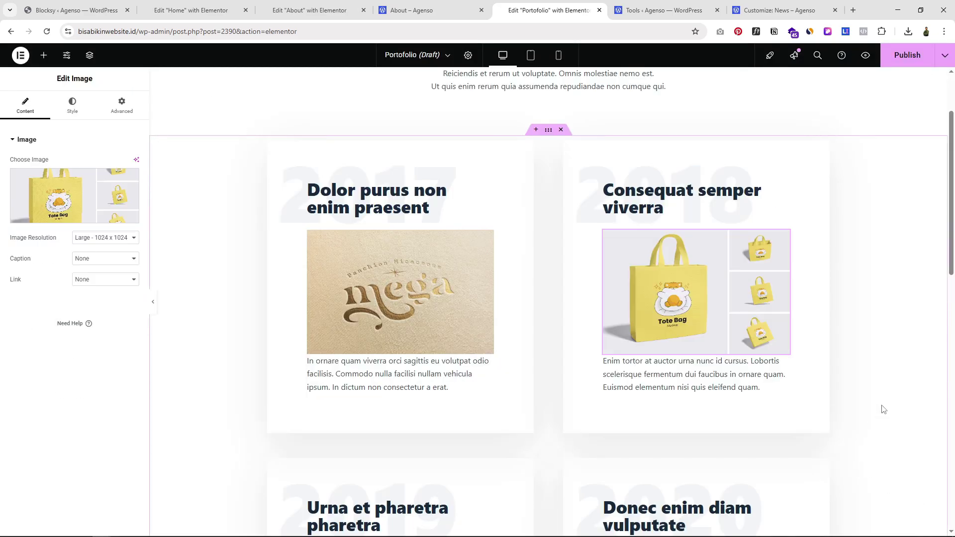
Look over the Portofolio page from the heading through all four cards to the area below them
scroll(877, 339, "up", 2)
scroll(912, 423, "down", 5)
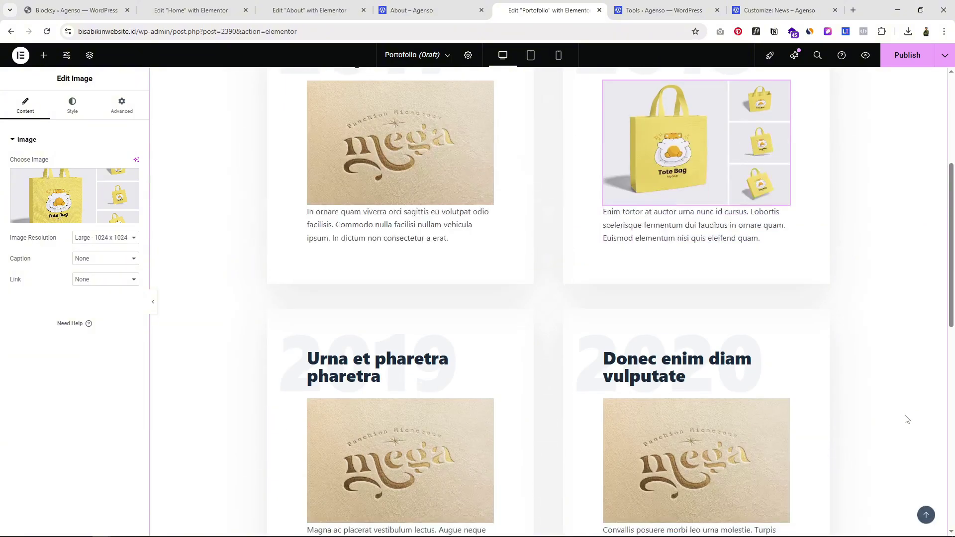
scroll(845, 408, "down", 4)
scroll(835, 405, "up", 5)
scroll(836, 405, "down", 5)
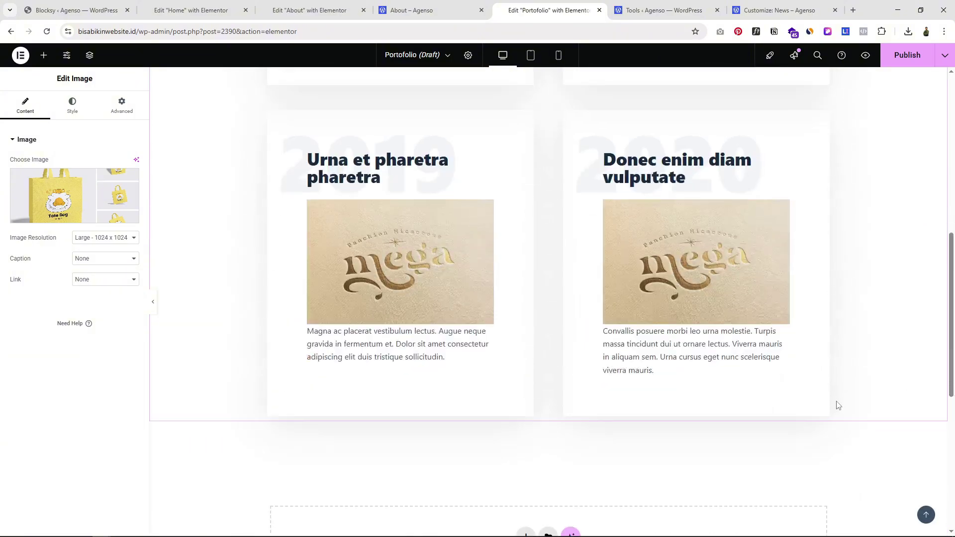
scroll(836, 405, "down", 4)
scroll(855, 423, "up", 13)
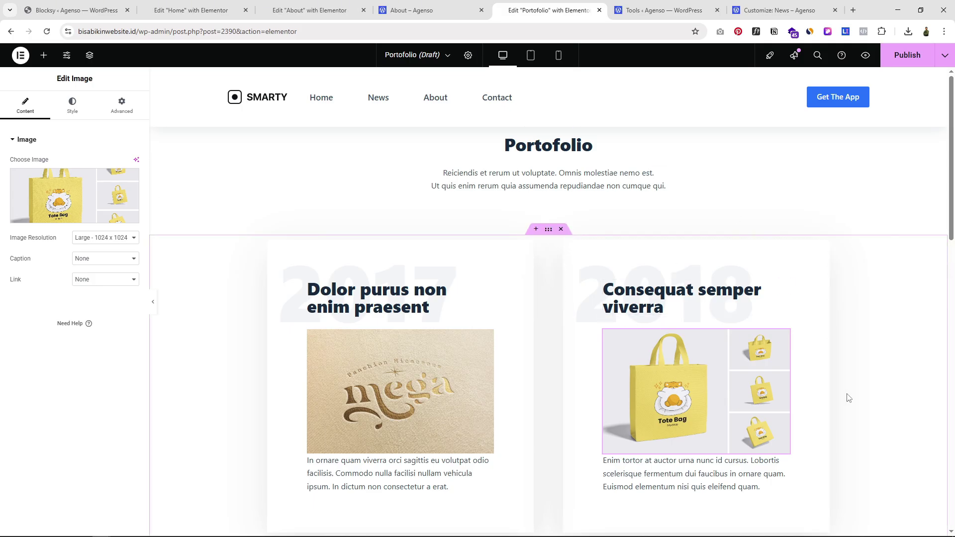
Publish the Portofolio page, open its preview, and look over the page from its heading through the cards
left_click(907, 58)
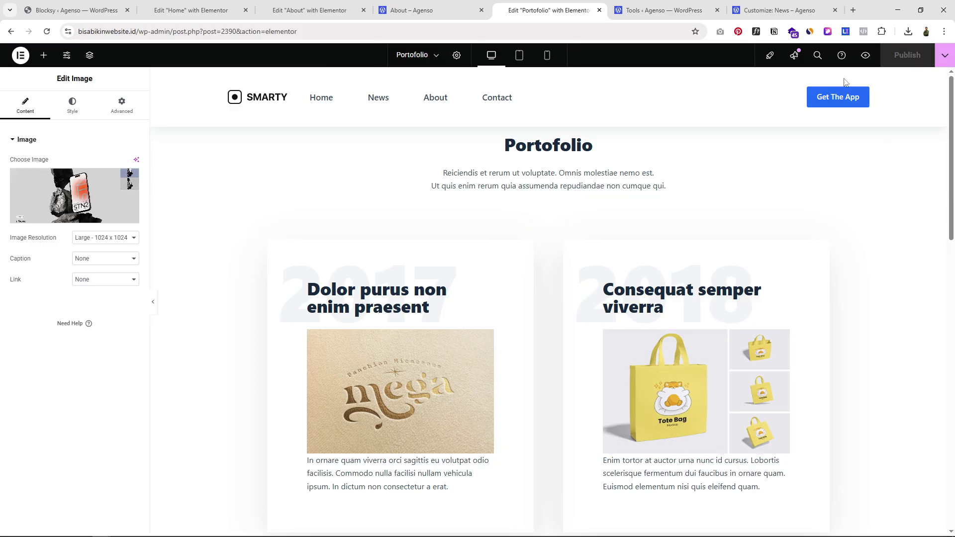
left_click(865, 55)
scroll(793, 397, "down", 10)
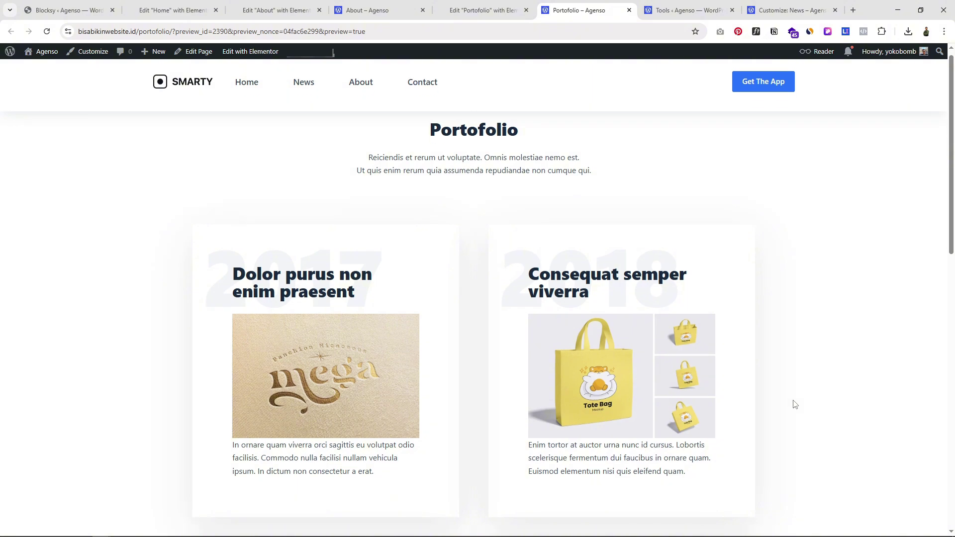
scroll(792, 394, "up", 10)
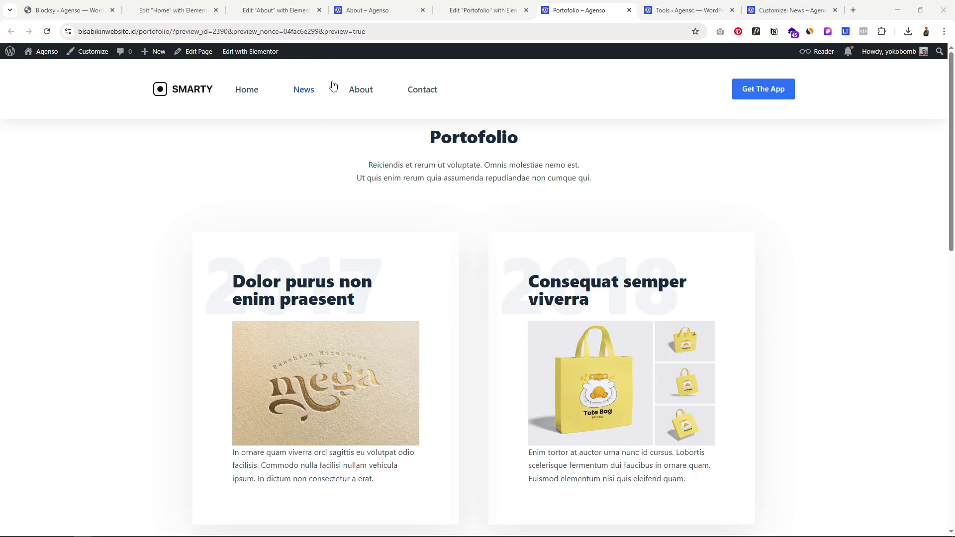
Open the site's News page and look over its post cards and the sidebar with popular posts, categories and new posts
left_click(304, 93)
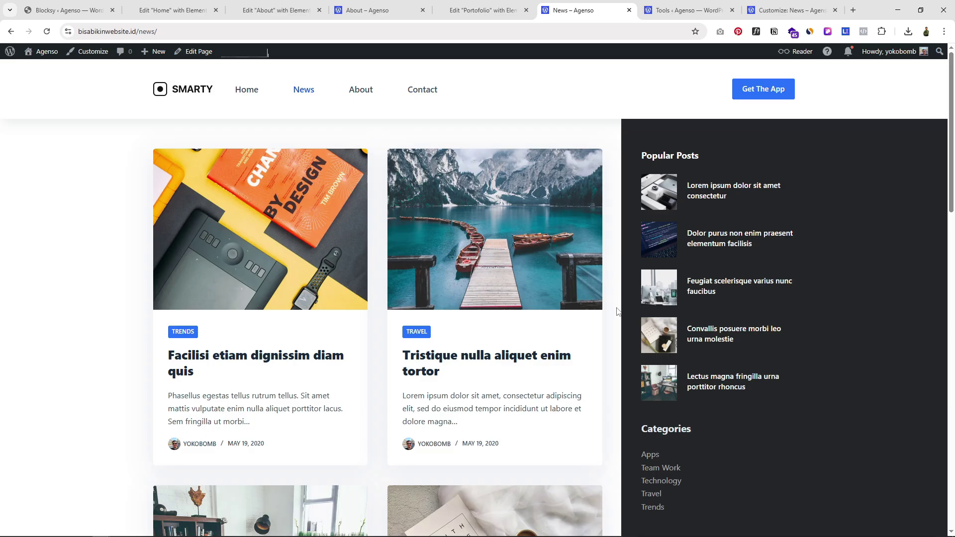
scroll(616, 311, "down", 2)
scroll(617, 310, "down", 2)
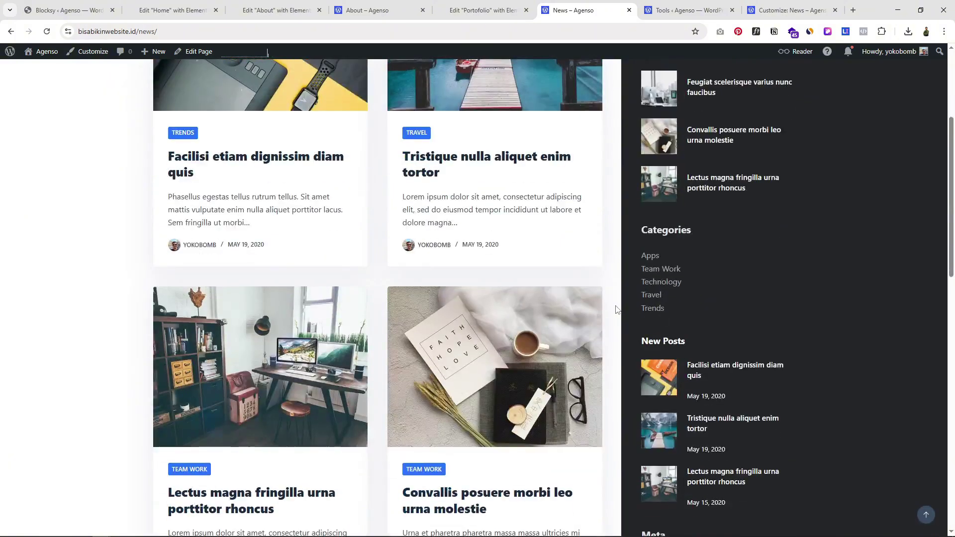
scroll(615, 309, "up", 3)
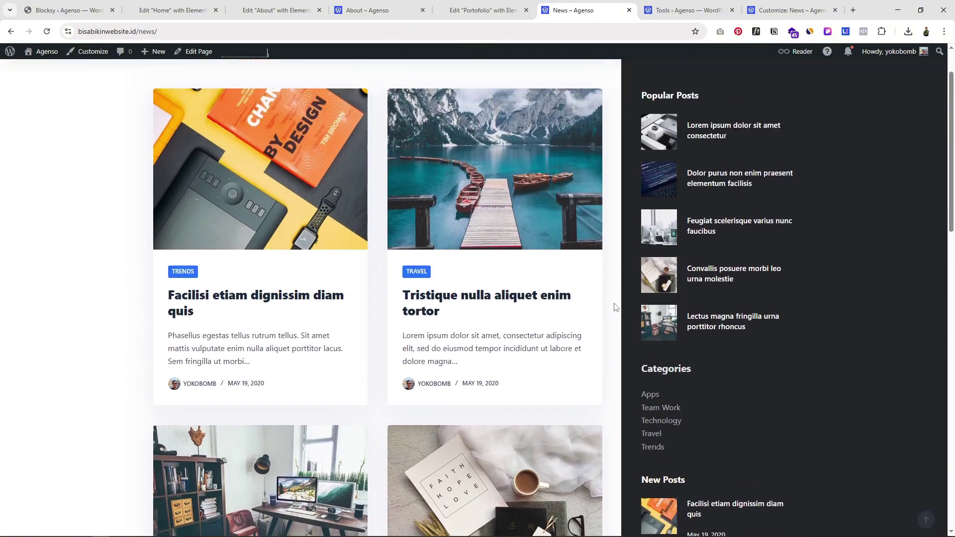
scroll(615, 282, "up", 1)
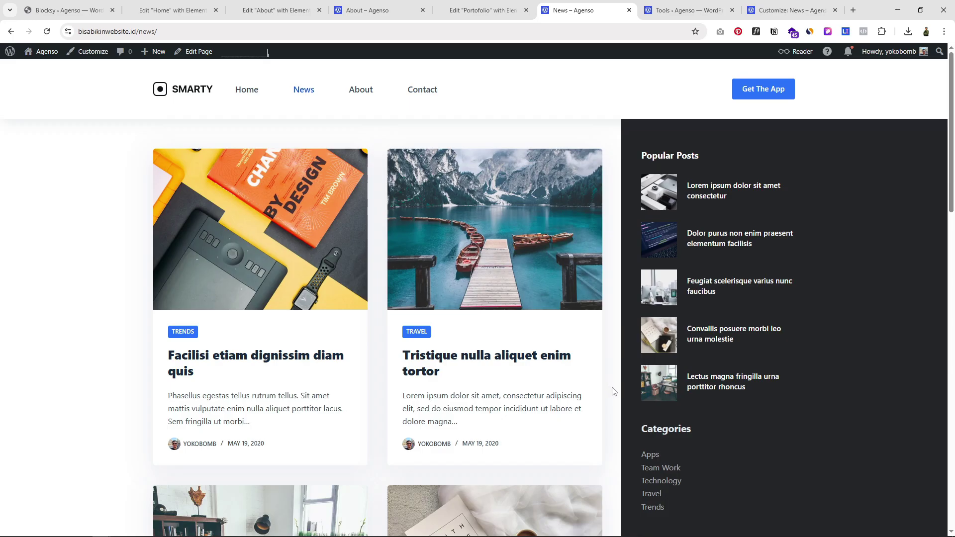
scroll(613, 391, "down", 2)
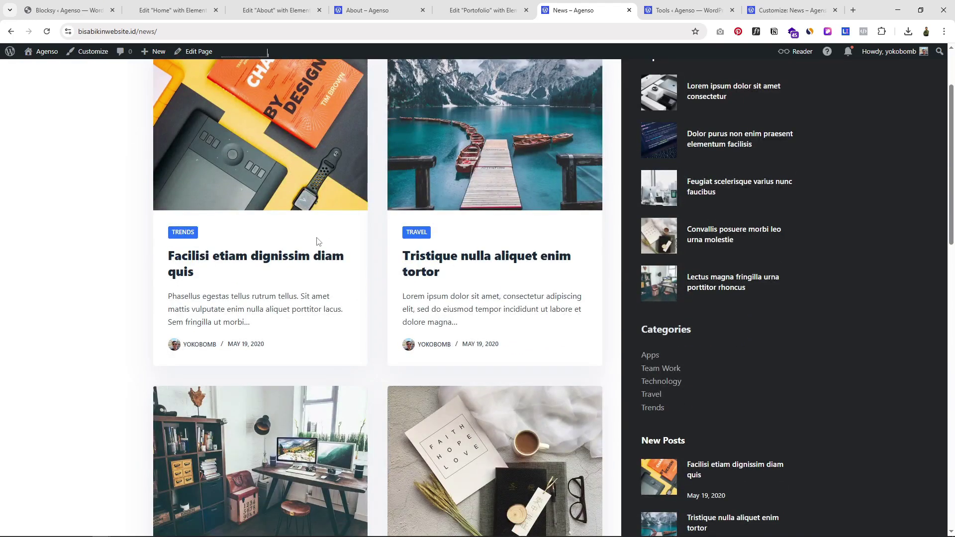
scroll(544, 330, "up", 1)
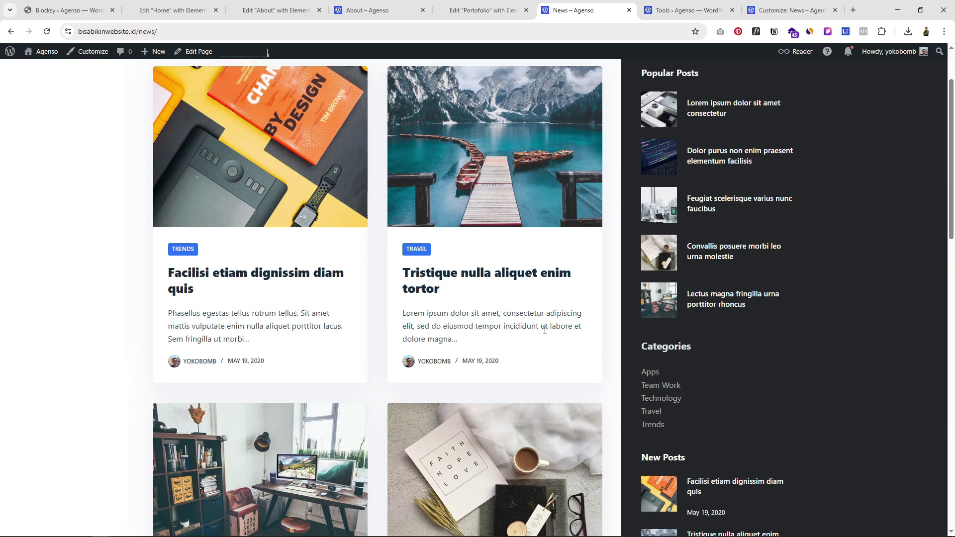
scroll(544, 331, "up", 2)
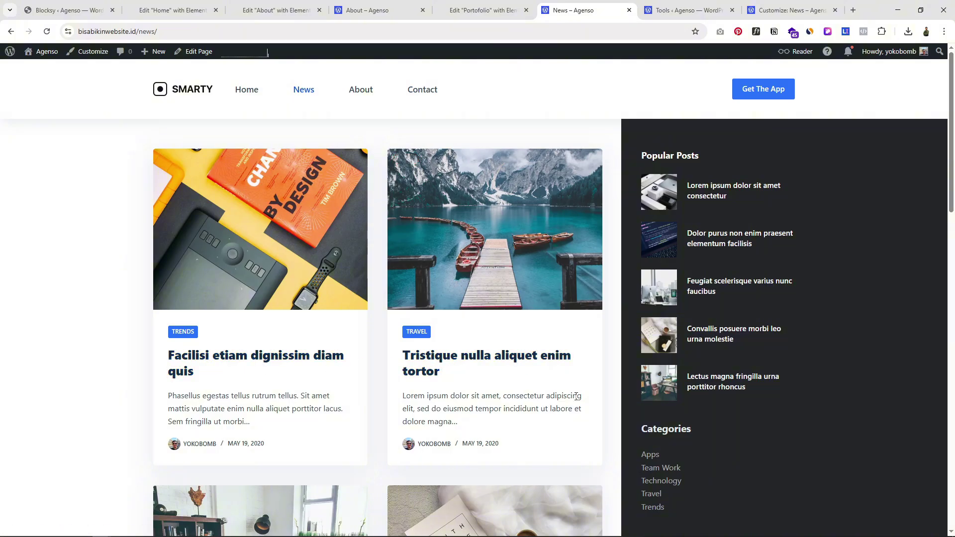
scroll(576, 397, "down", 4)
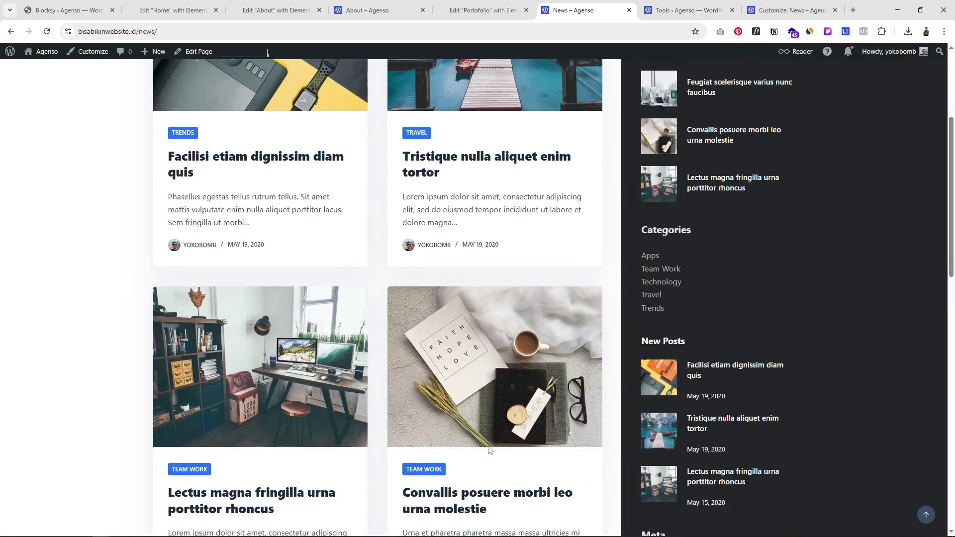
scroll(490, 447, "down", 3)
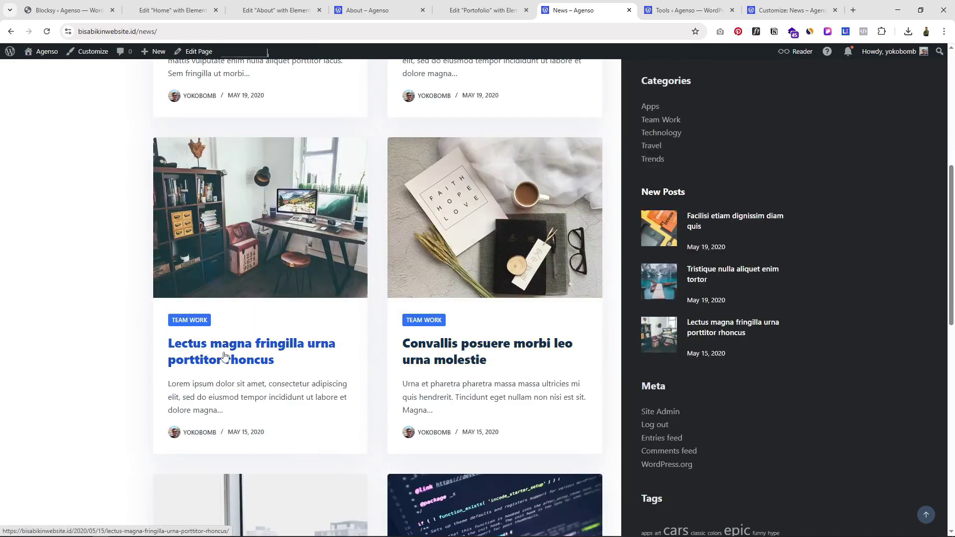
scroll(234, 357, "up", 7)
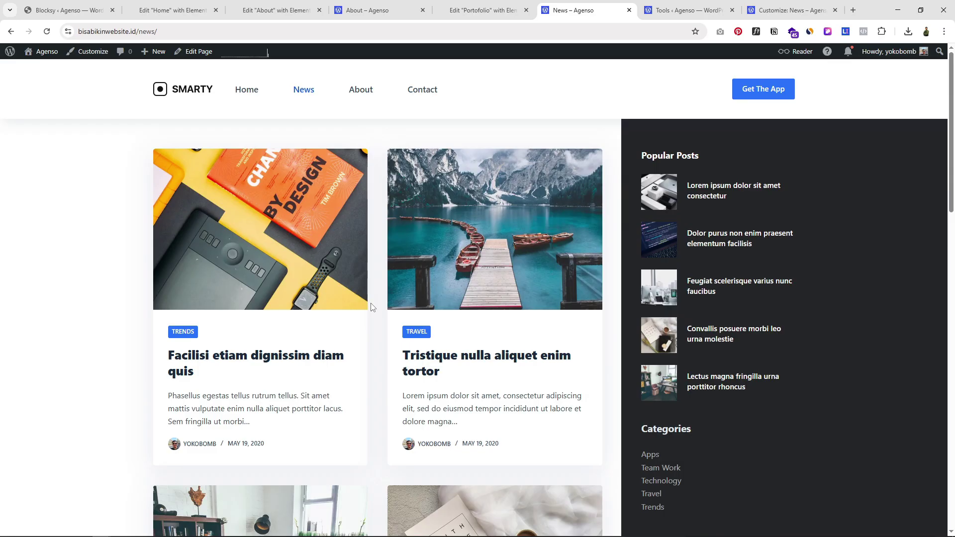
Return to the WordPress dashboard, dismiss the starter site import message, and open the list of all posts
left_click(85, 11)
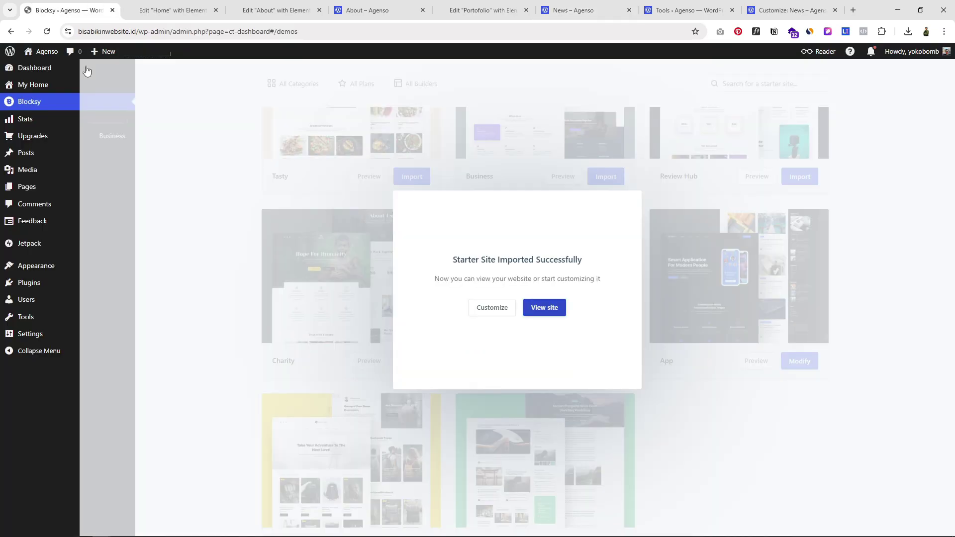
left_click(117, 231)
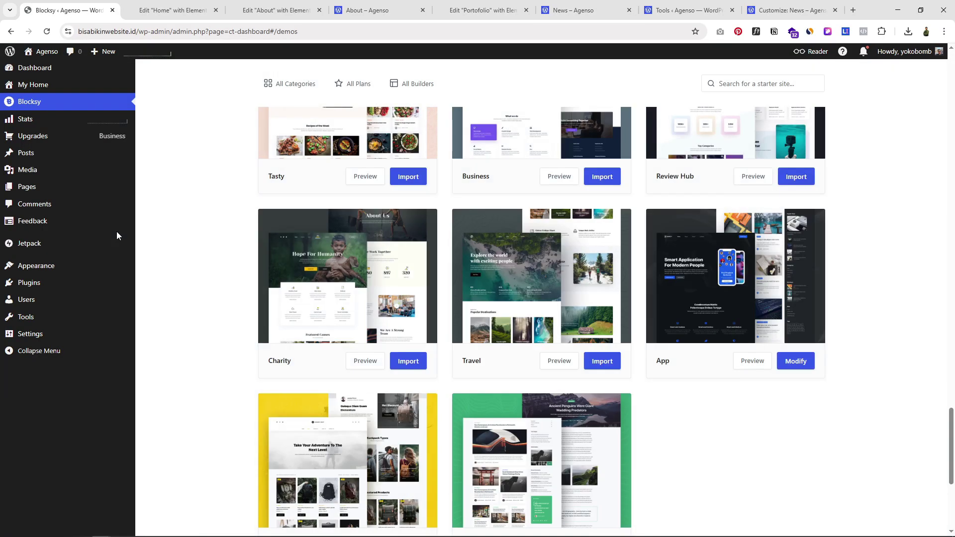
scroll(200, 246, "up", 2)
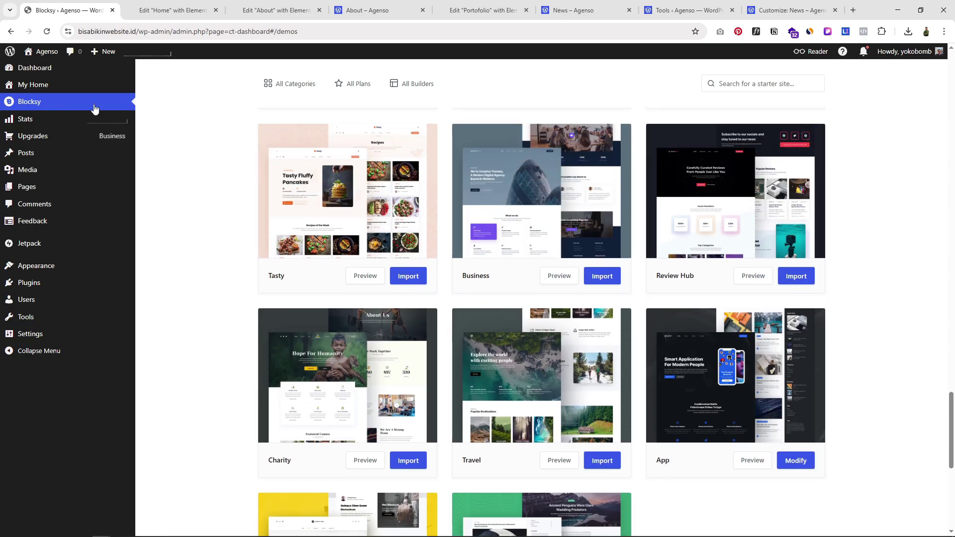
mouse_move(26, 151)
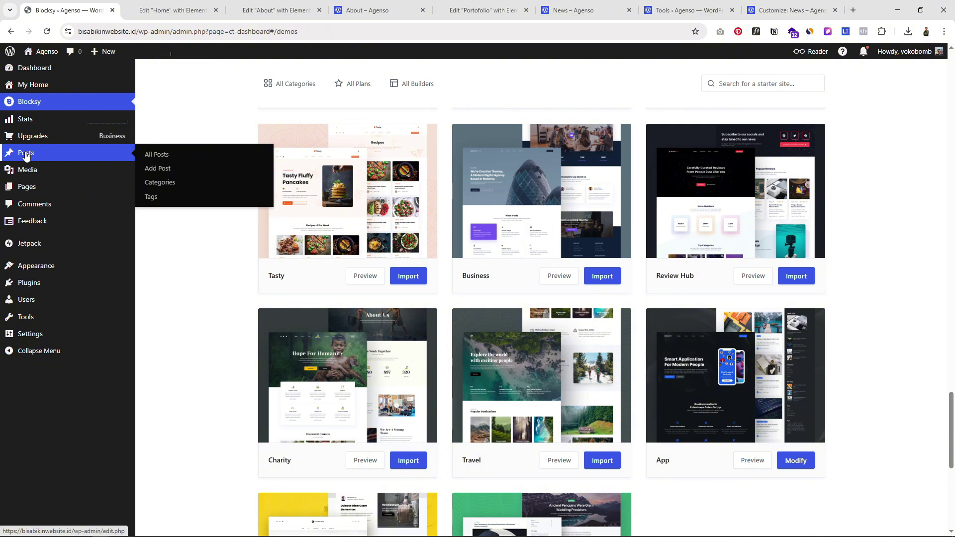
left_click(26, 155)
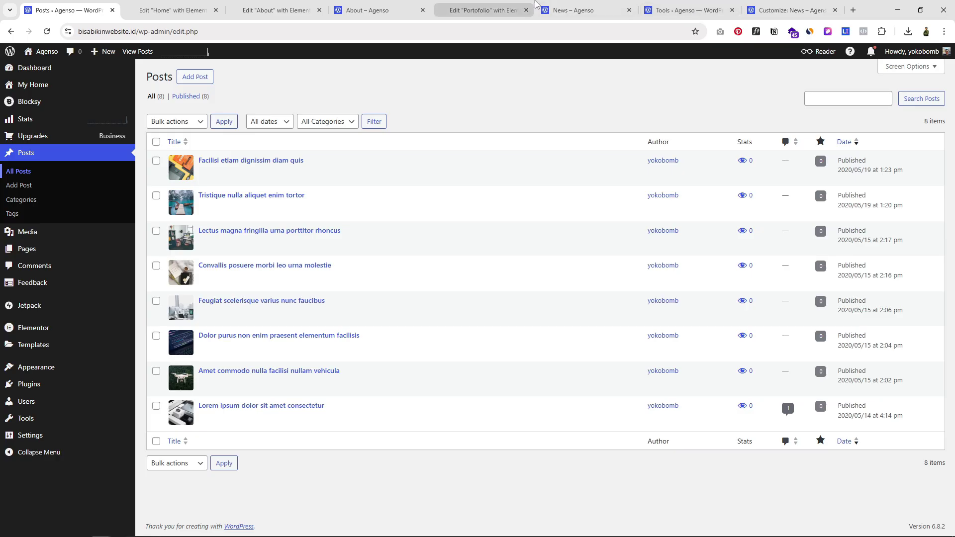
Check the first post card on the News page, and open the post "Facilisi etiam dignissim diam quis" for editing
left_click(572, 10)
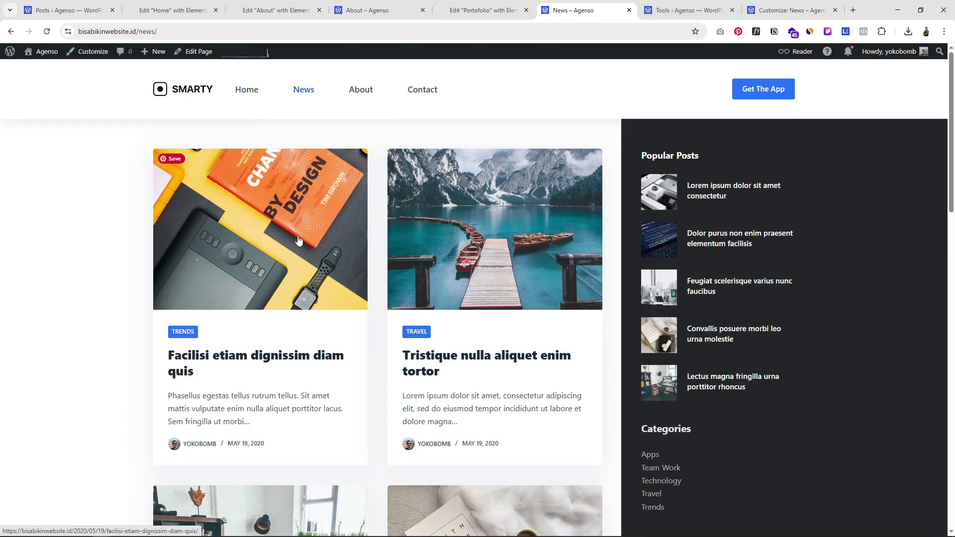
scroll(309, 243, "down", 2)
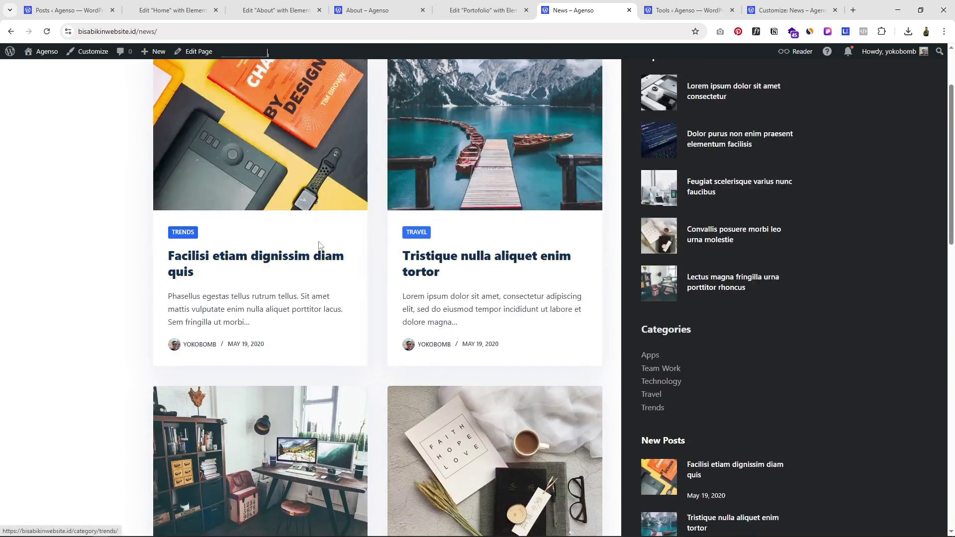
left_click(69, 10)
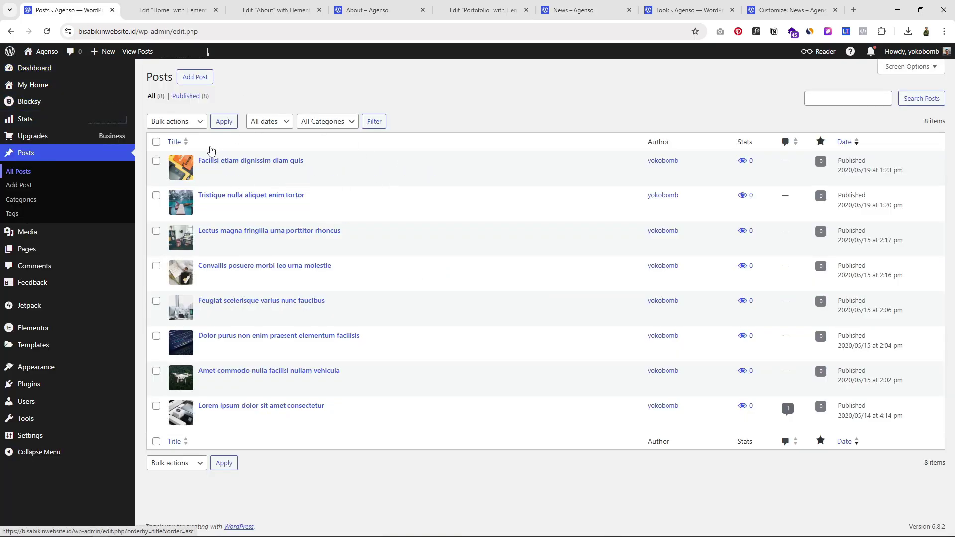
left_click(204, 172)
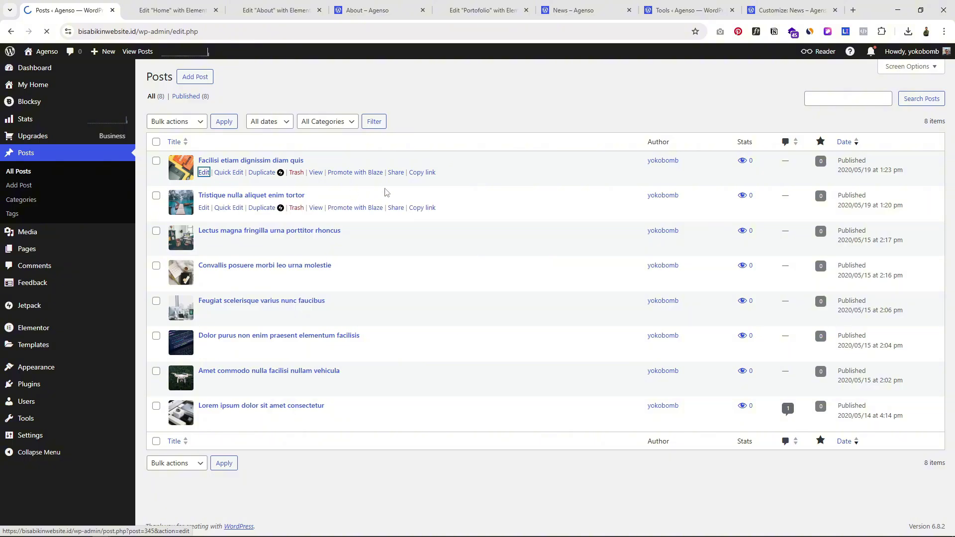
Change the post's title to "Kenapa desain penting?" and save the post
left_click_drag(217, 120, 528, 116)
type("Blo")
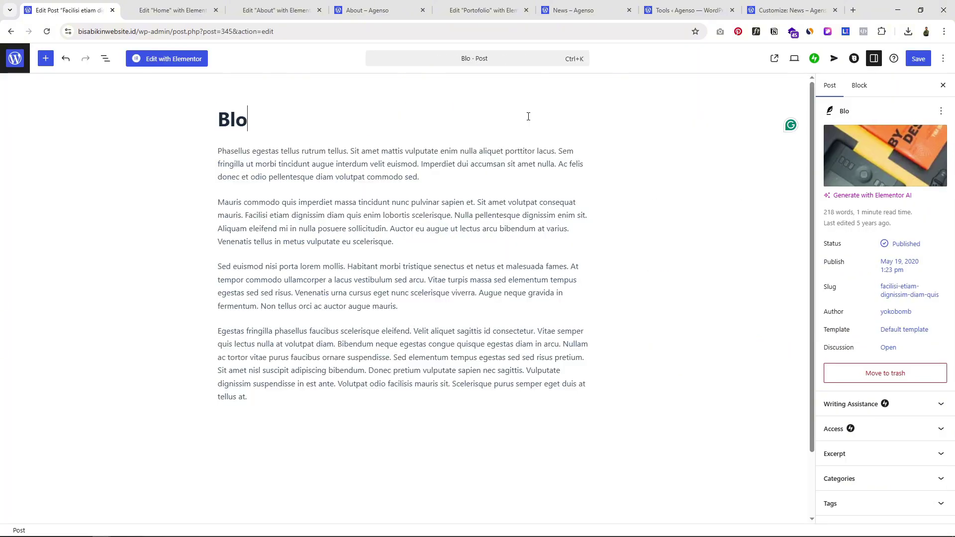
key("ctrl+a")
type("Kenapa desain penting?")
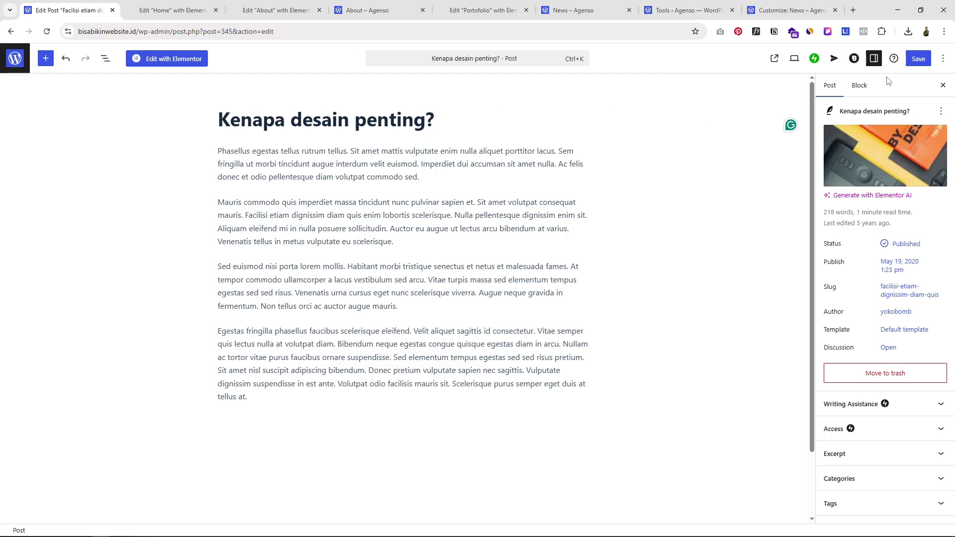
left_click(918, 59)
Reload the News page and check the title on the first post card
left_click(581, 9)
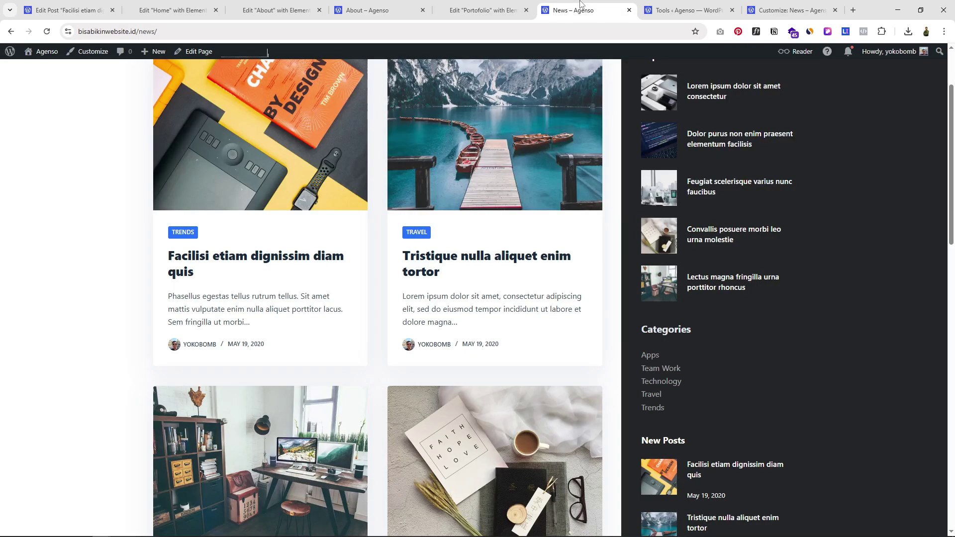
scroll(403, 58, "up", 2)
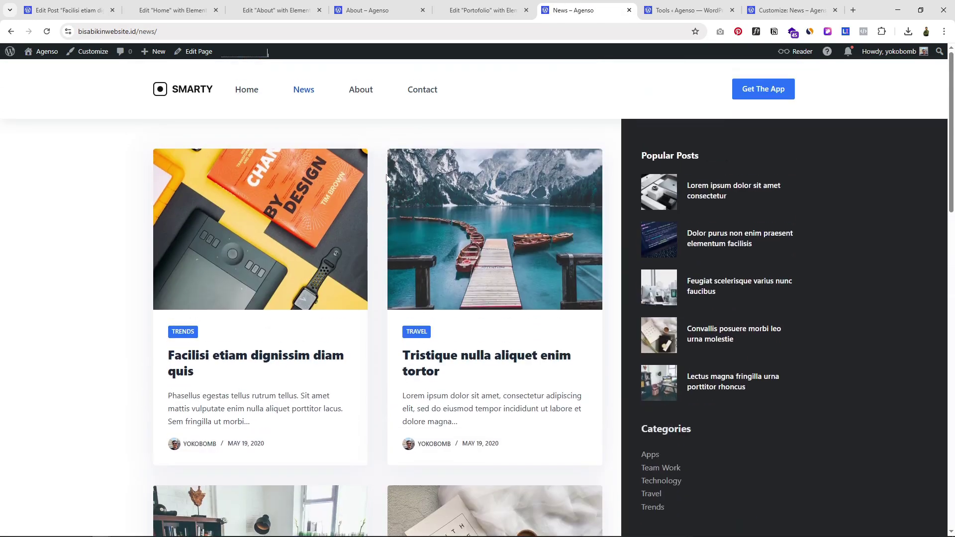
left_click(47, 32)
left_click_drag(315, 356, 167, 354)
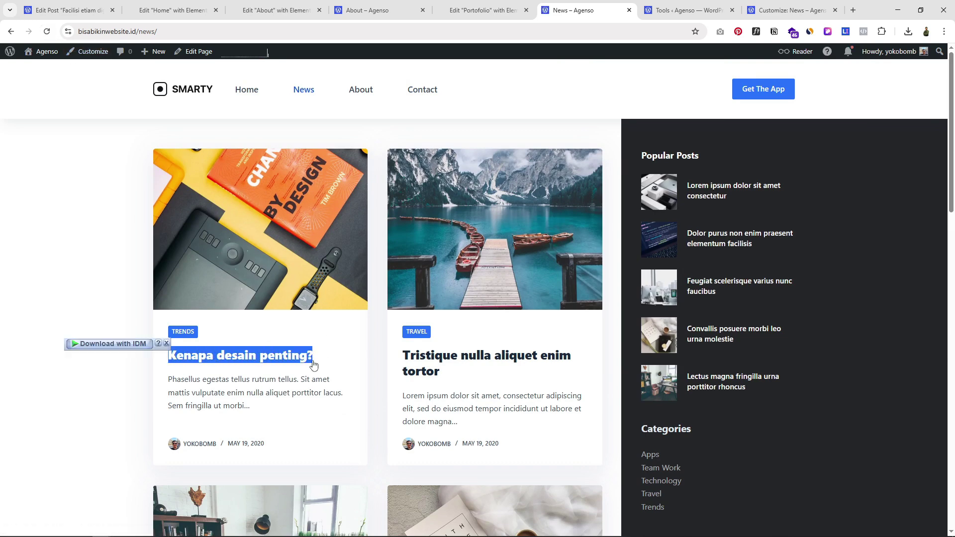
Go back from the post editor to the list of posts, and compare it with the cards on the News page
left_click(88, 6)
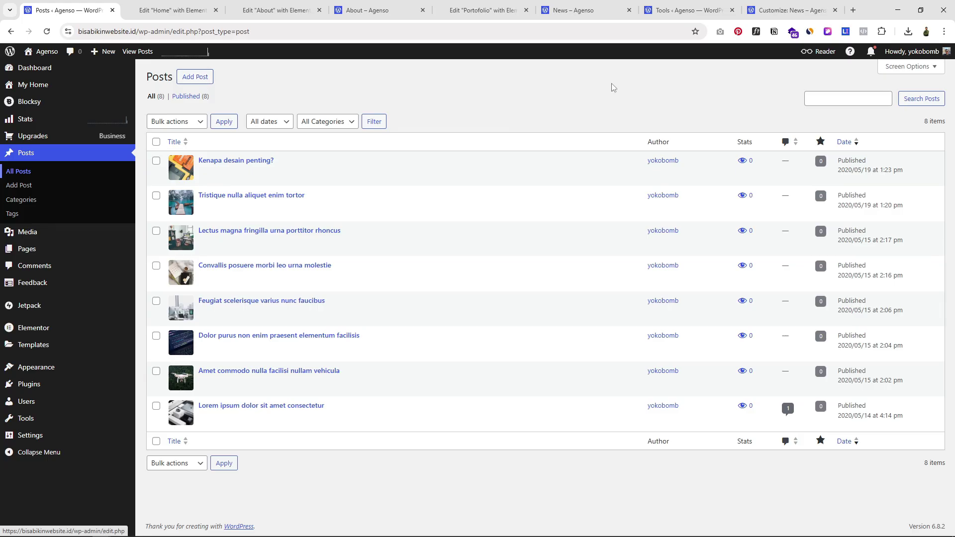
left_click(576, 7)
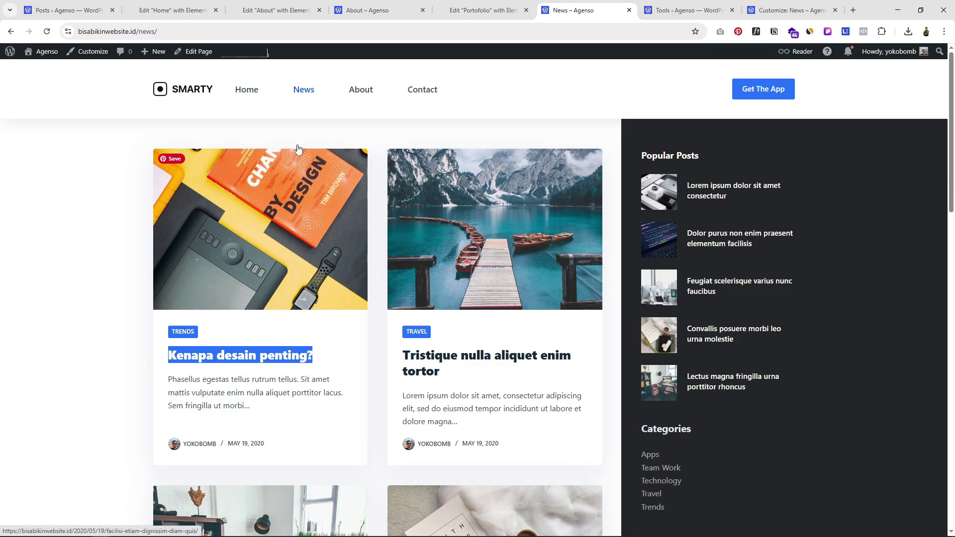
scroll(366, 240, "down", 3)
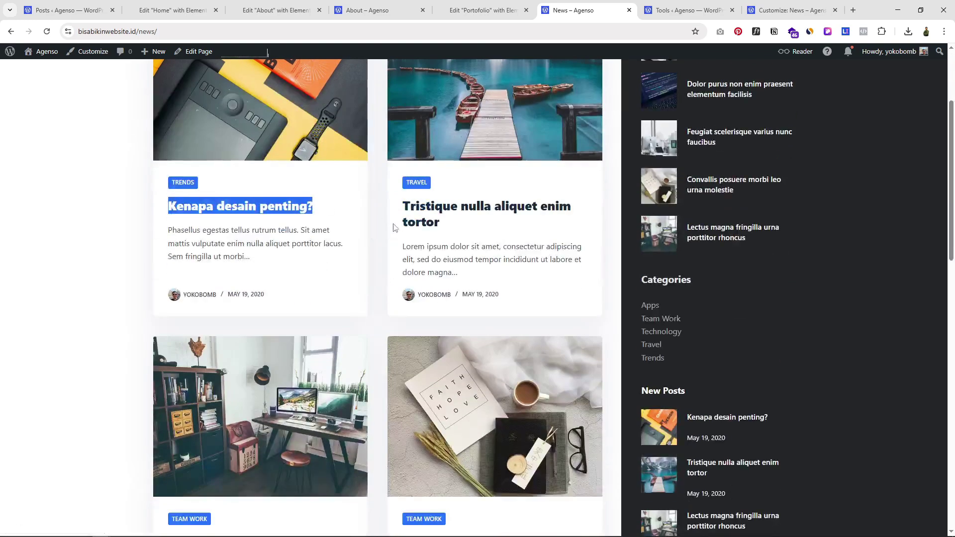
Open the News page in the Customizer and bring up the Blog Posts settings for its post listing
scroll(396, 226, "up", 3)
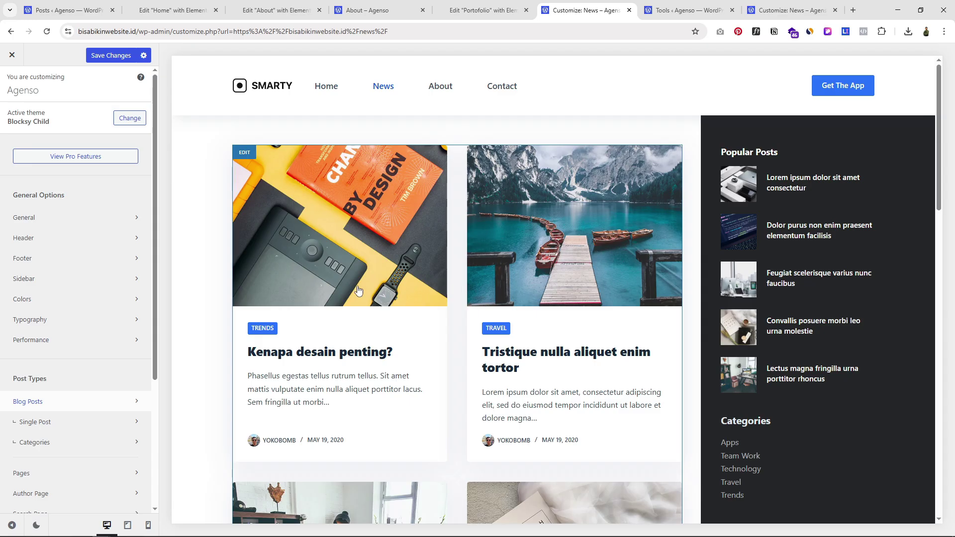
left_click(243, 156)
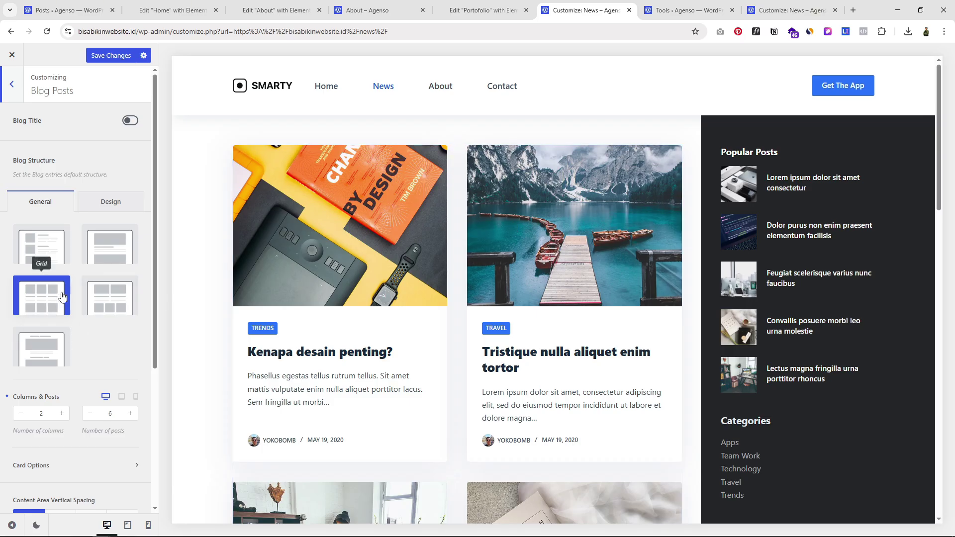
Try the list-style and Classic blog structures for the News page's posts, looking over each, and return to Grid
left_click(52, 251)
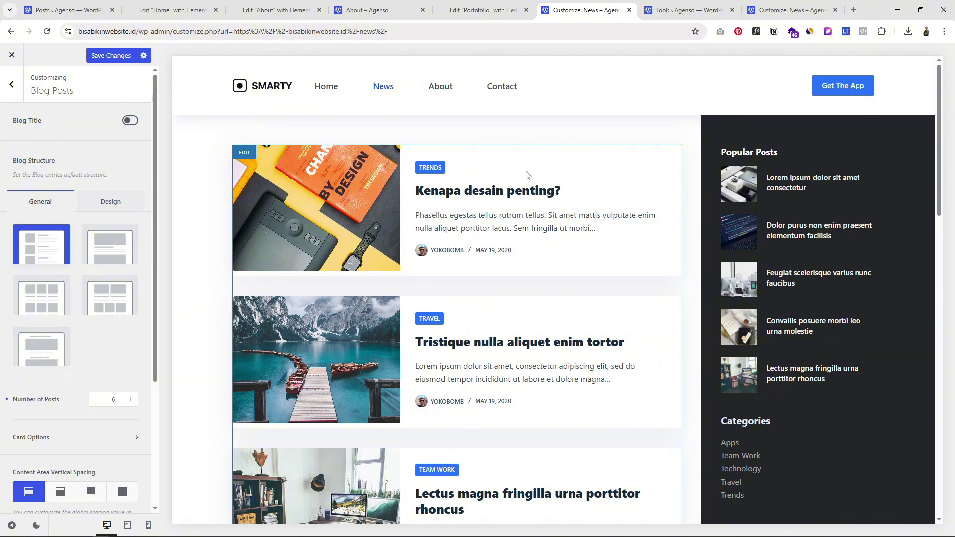
scroll(537, 270, "down", 6)
scroll(531, 373, "up", 6)
left_click(104, 254)
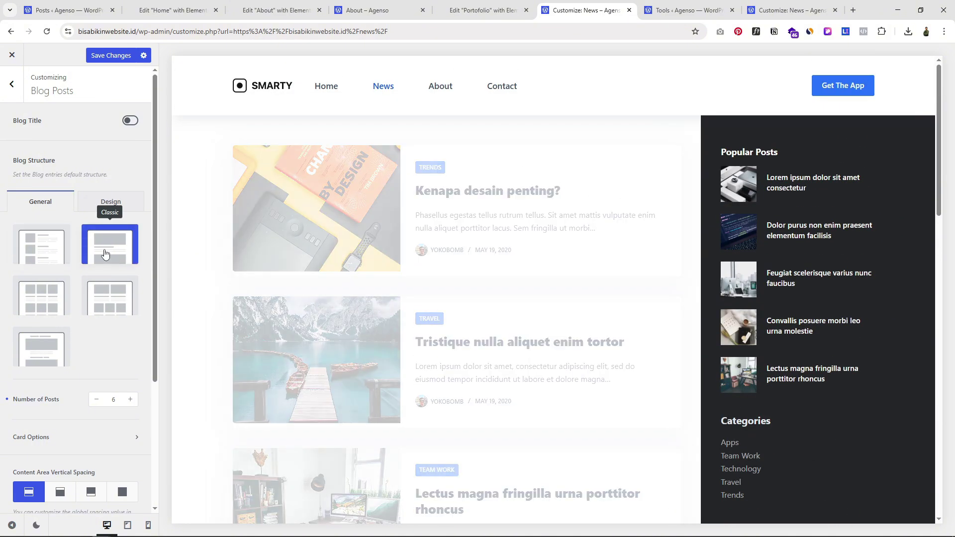
scroll(493, 291, "down", 3)
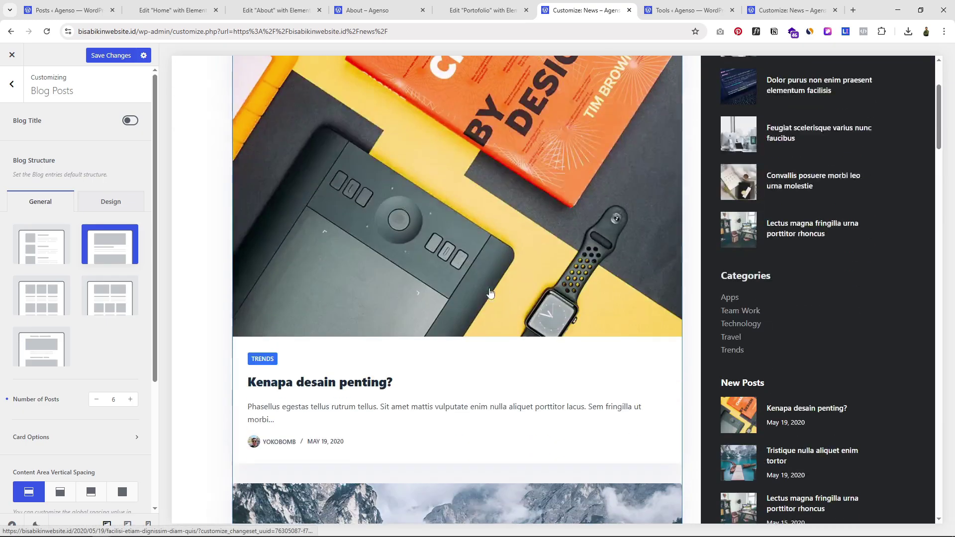
scroll(494, 285, "up", 3)
left_click(36, 300)
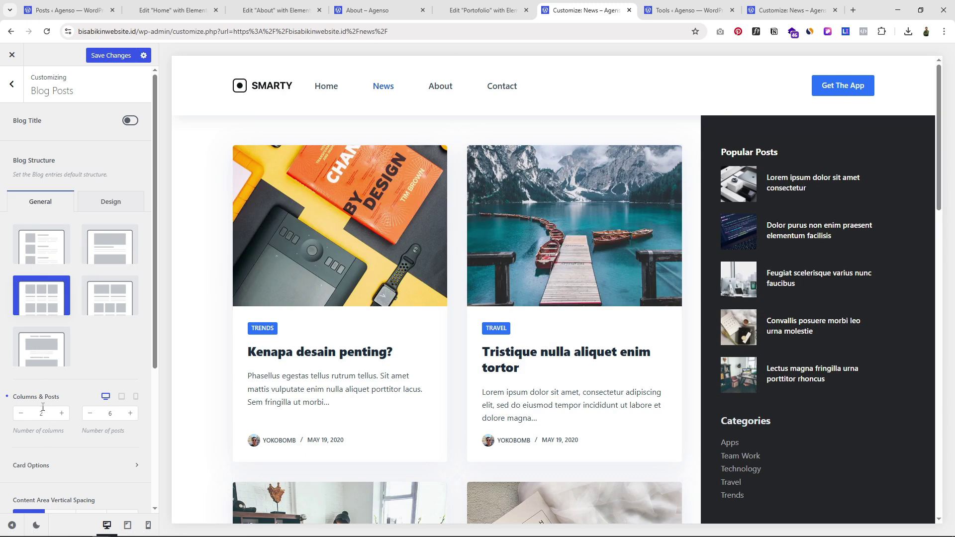
Try 3 columns for the post grid, set it back to 2 columns, and look over the cards
left_click(61, 413)
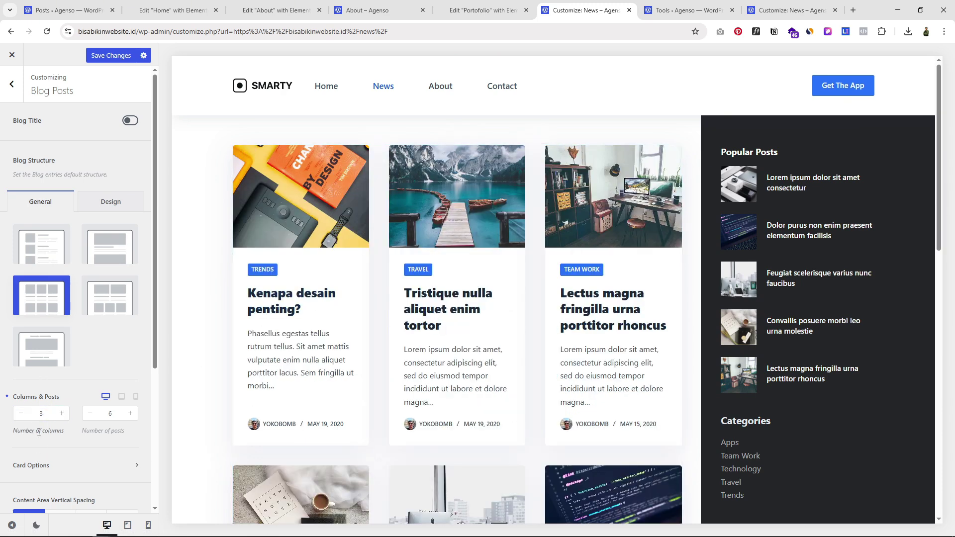
left_click(21, 413)
scroll(519, 357, "down", 5)
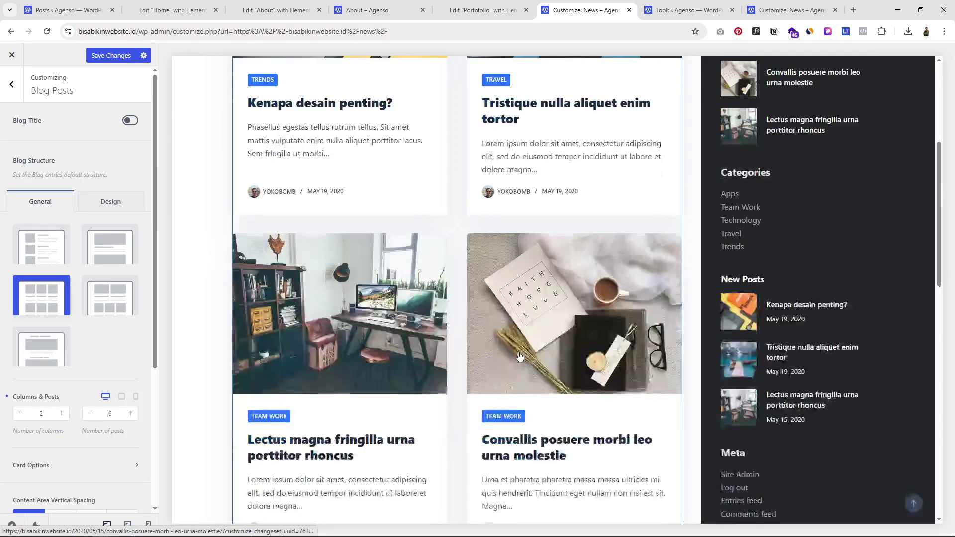
Try the left sidebar position for the News page's post listing and set it back to the right sidebar
scroll(519, 356, "up", 5)
left_click(106, 206)
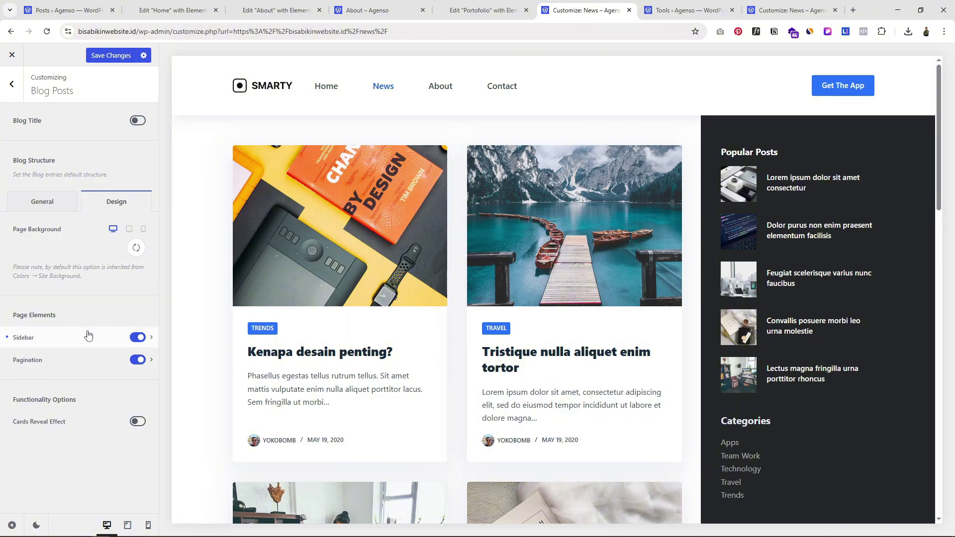
left_click(151, 337)
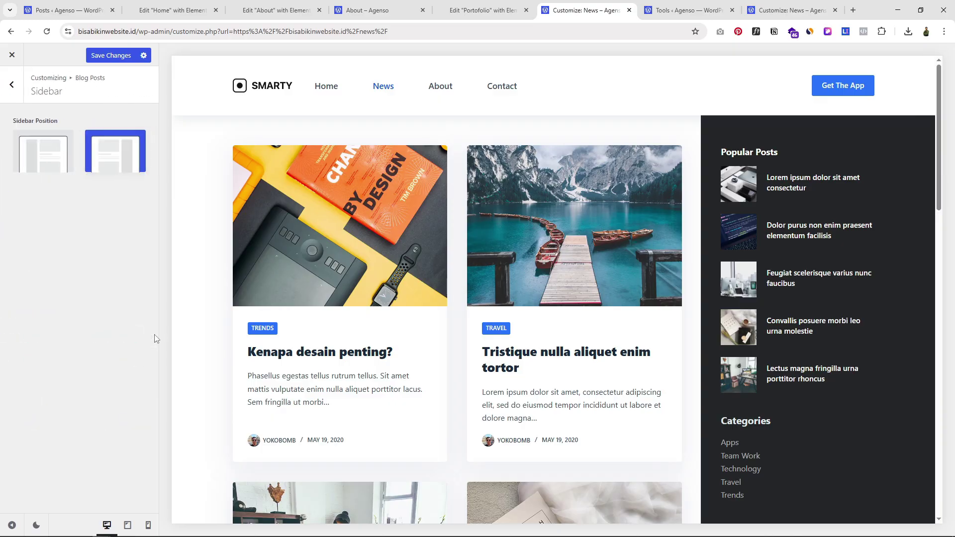
left_click(45, 171)
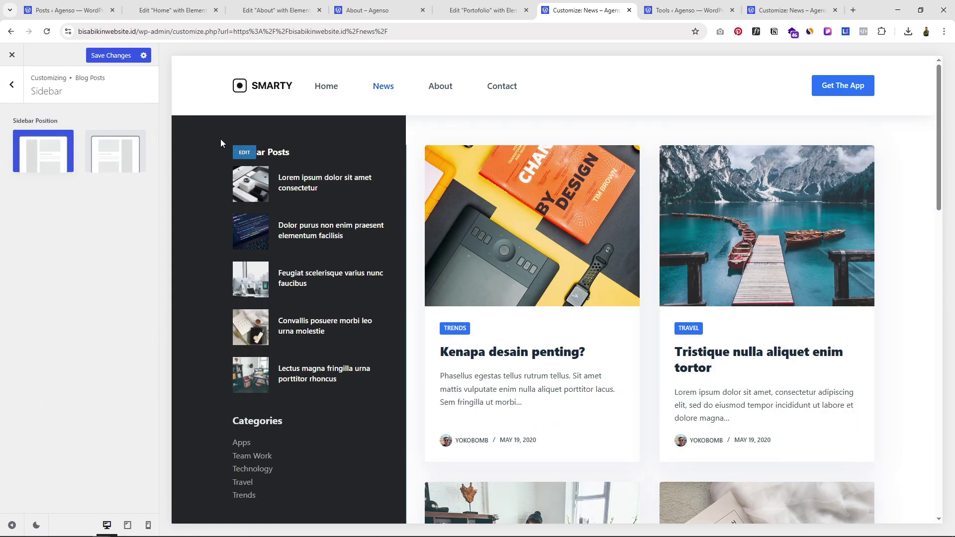
left_click(115, 152)
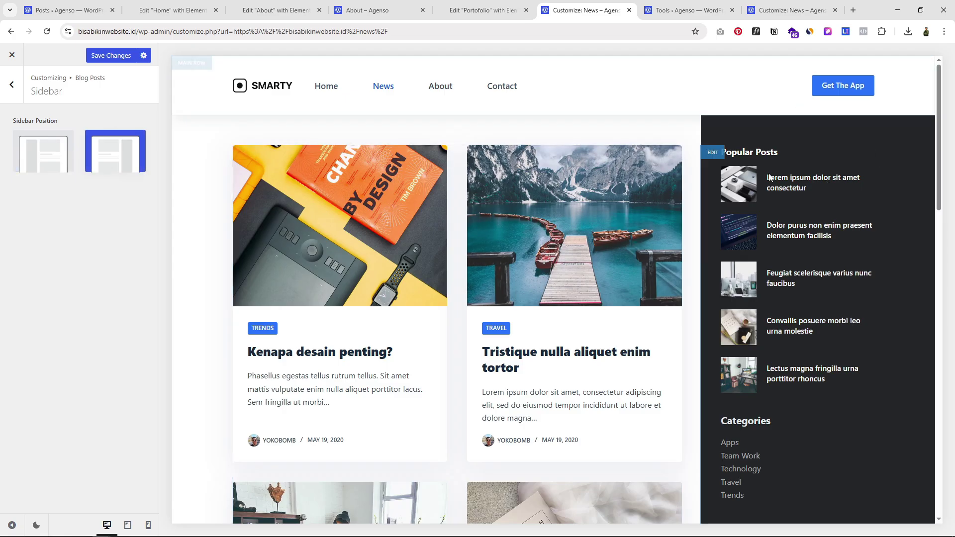
left_click(62, 163)
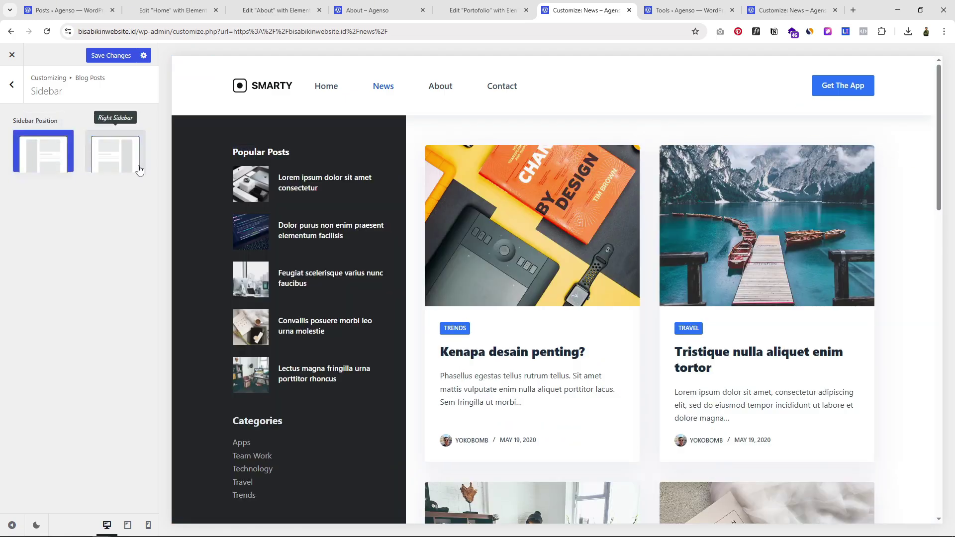
left_click(113, 165)
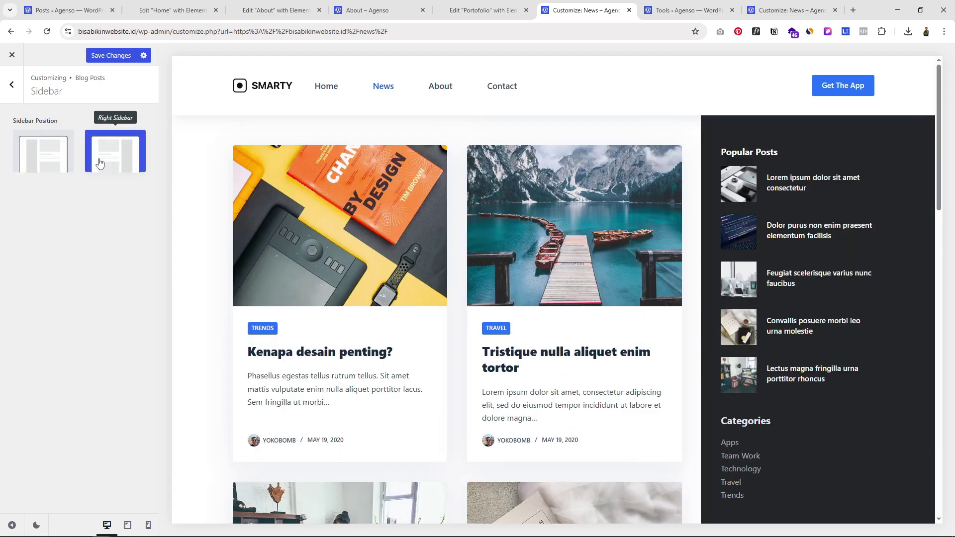
left_click(14, 85)
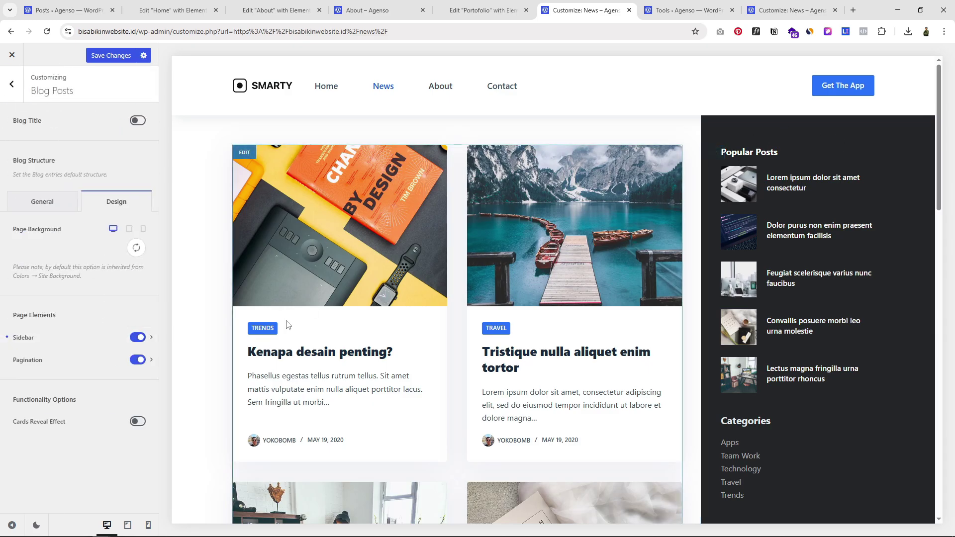
Try the post listing without its sidebar, switch the sidebar back on, and save the Customizer changes
left_click(138, 338)
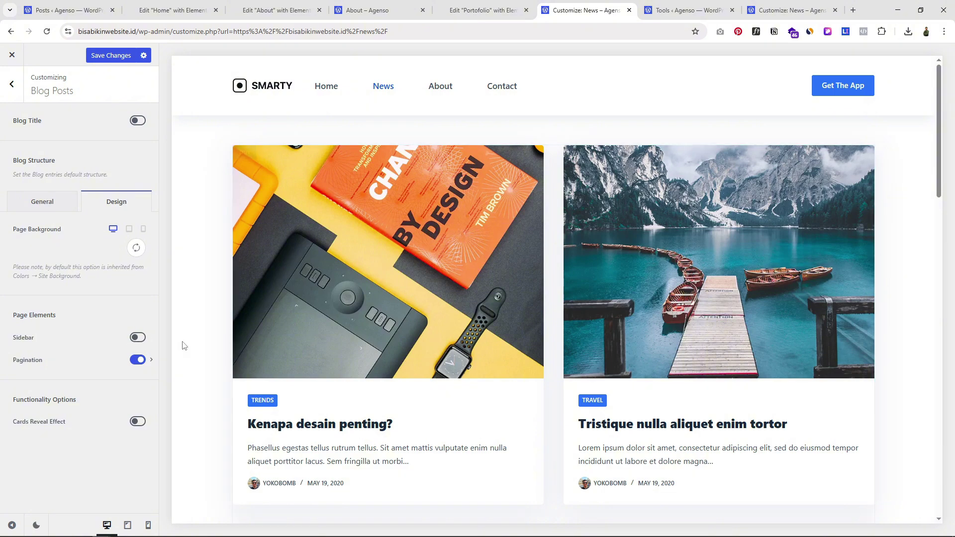
left_click(138, 338)
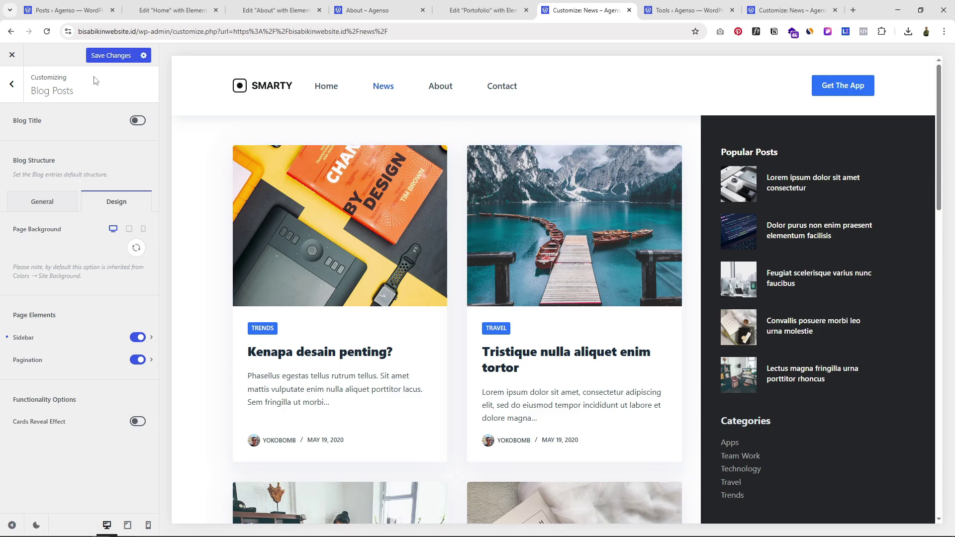
left_click(101, 57)
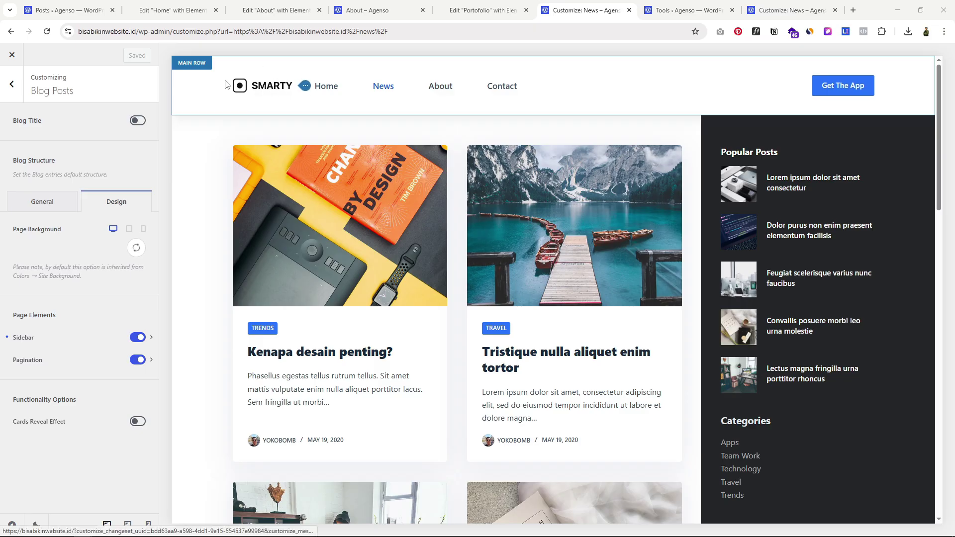
Open the header's Main Row builder, try the Logo in the row's centre, and return it to before Menu 1
left_click(197, 64)
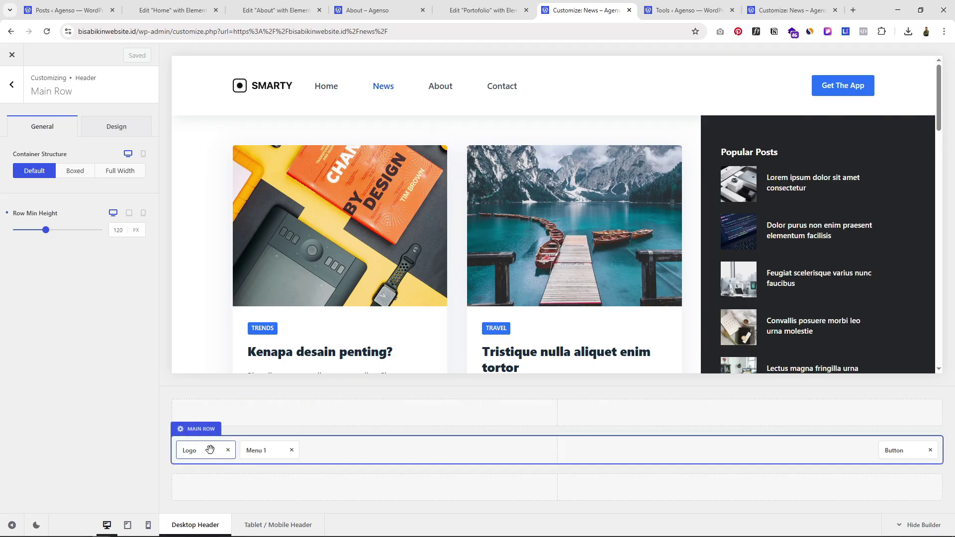
left_click_drag(202, 451, 556, 450)
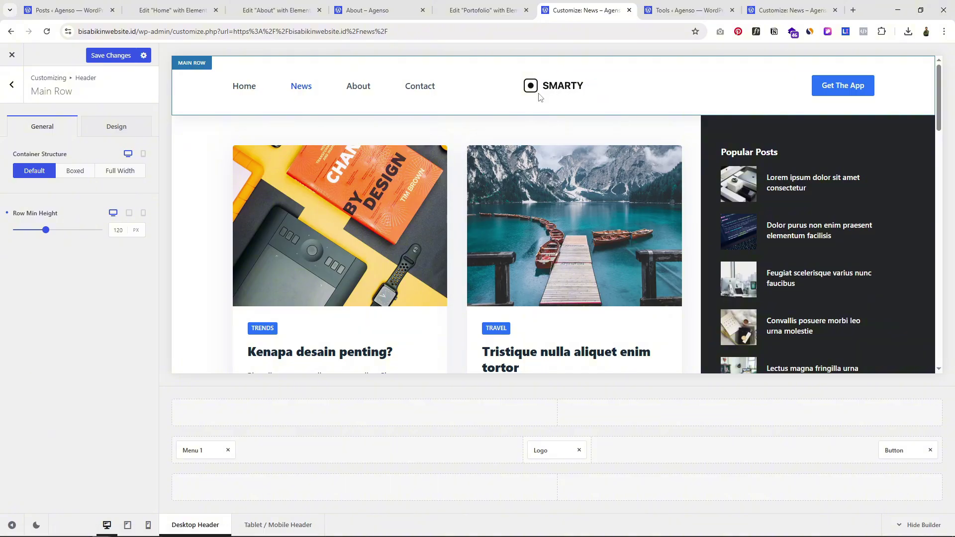
left_click_drag(550, 450, 196, 450)
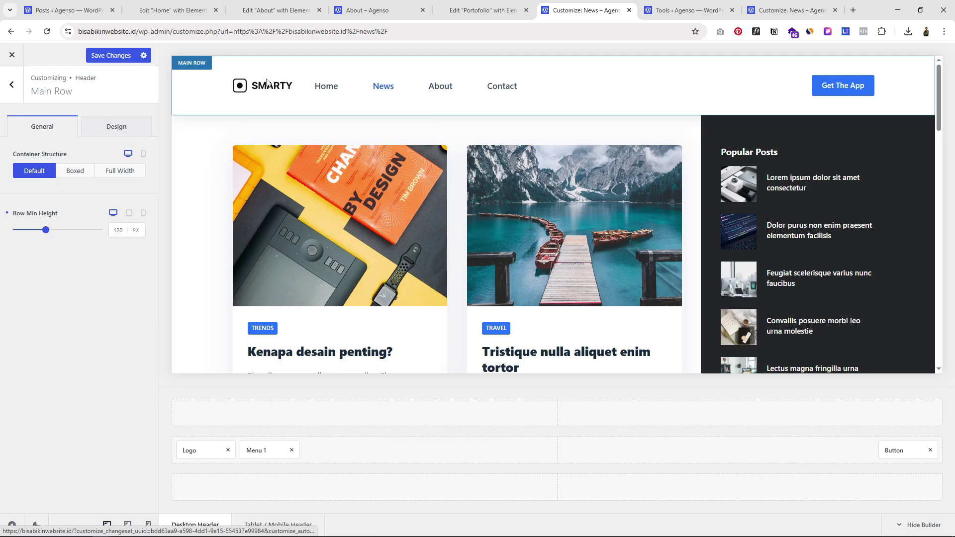
Open the header Logo element's settings and examine its image choices, logo height, title, tagline and alignment options
left_click(199, 450)
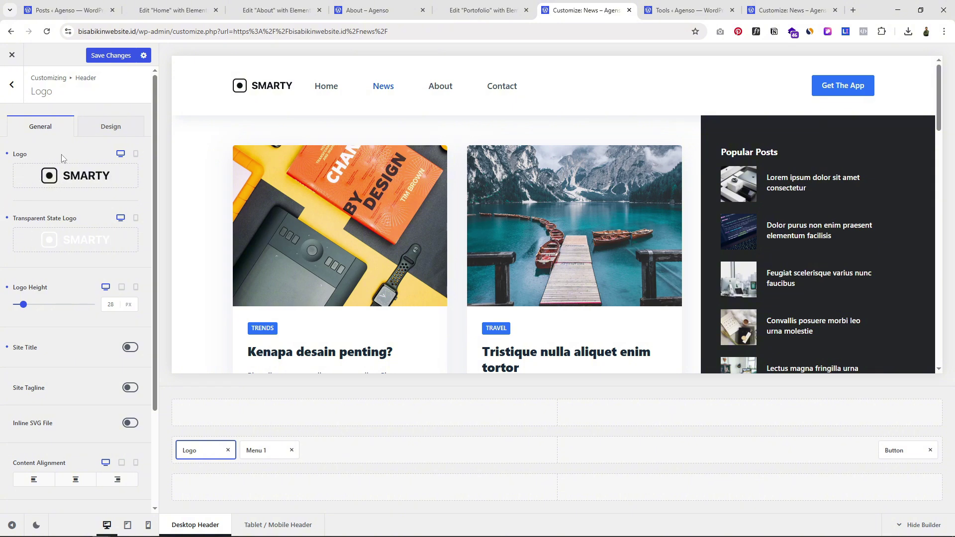
mouse_move(70, 179)
mouse_move(61, 233)
left_click(70, 177)
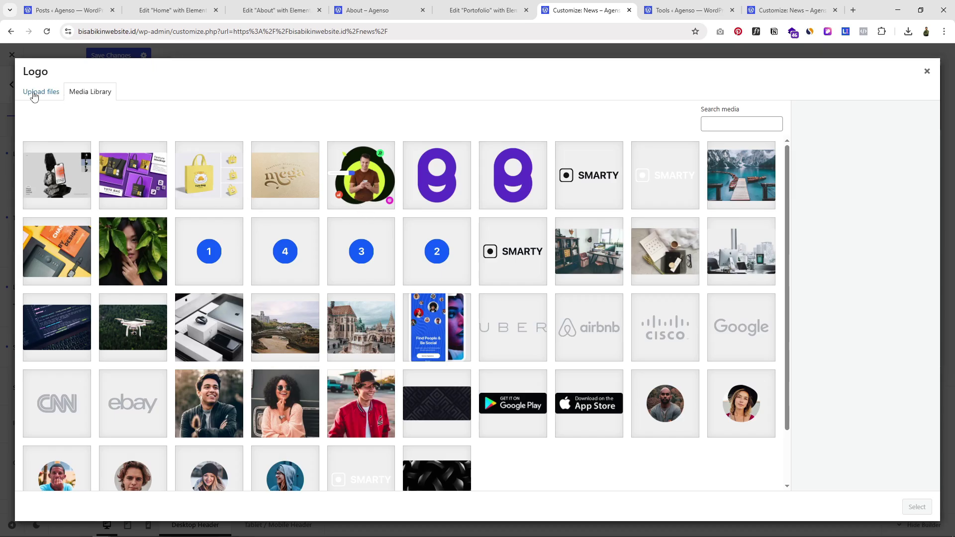
left_click(33, 96)
key("Escape")
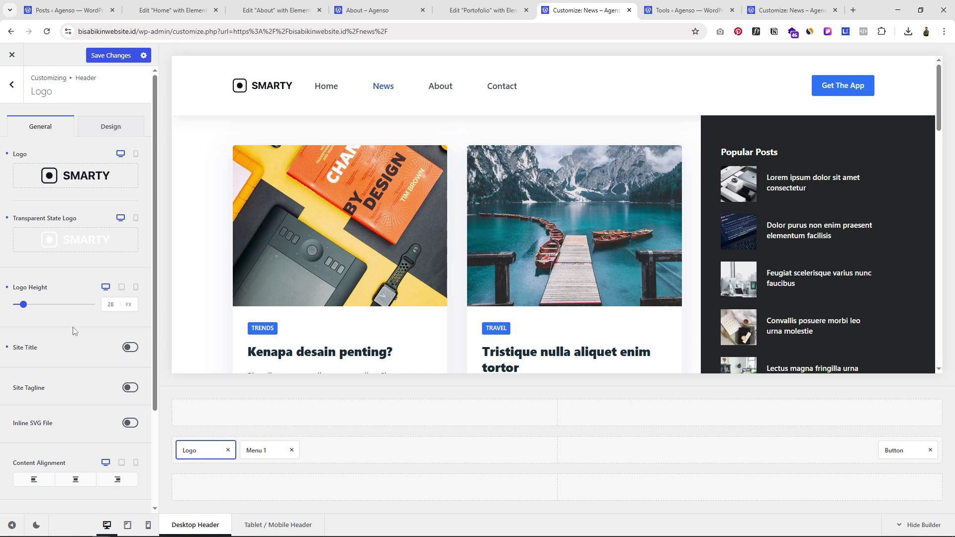
scroll(57, 299, "down", 1)
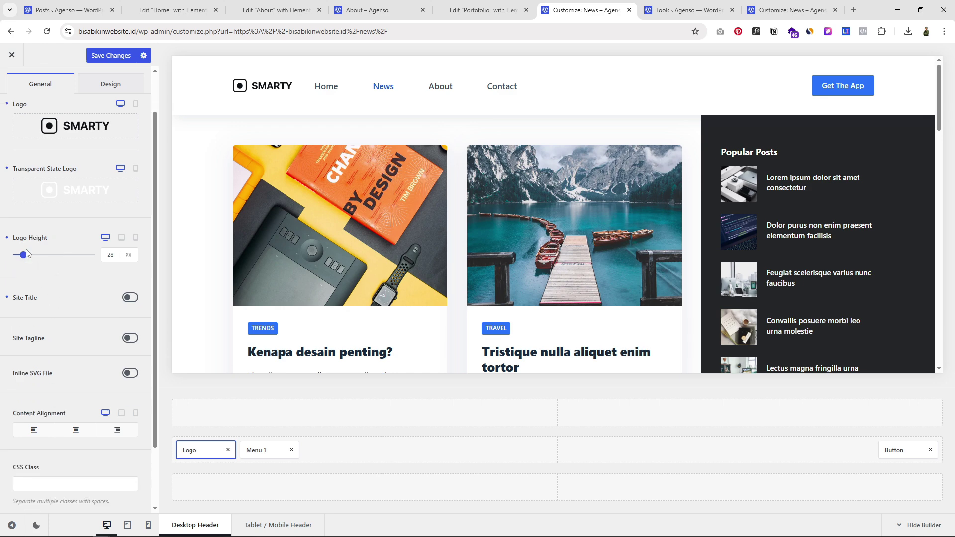
scroll(30, 279, "up", 1)
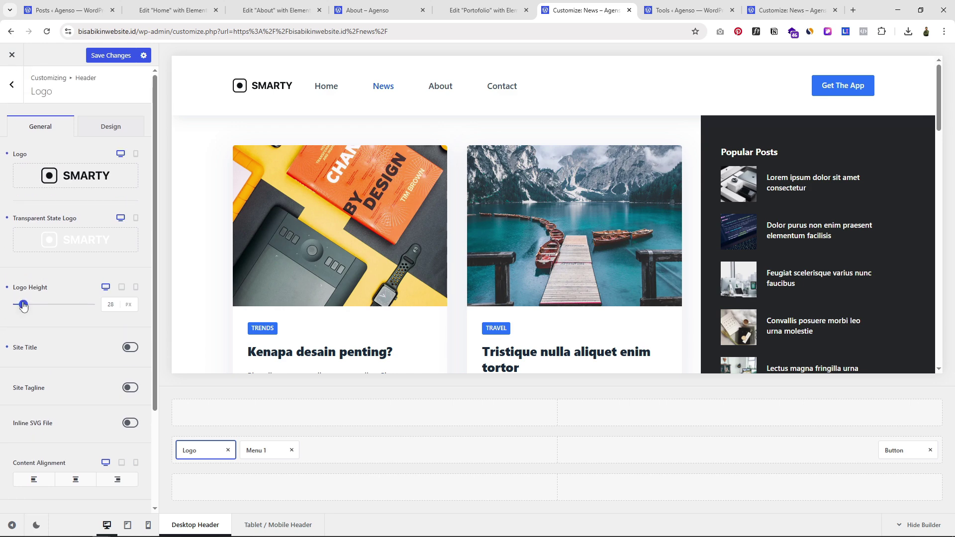
mouse_move(23, 305)
left_mouse_down()
mouse_move(43, 304)
mouse_move(21, 307)
left_mouse_up()
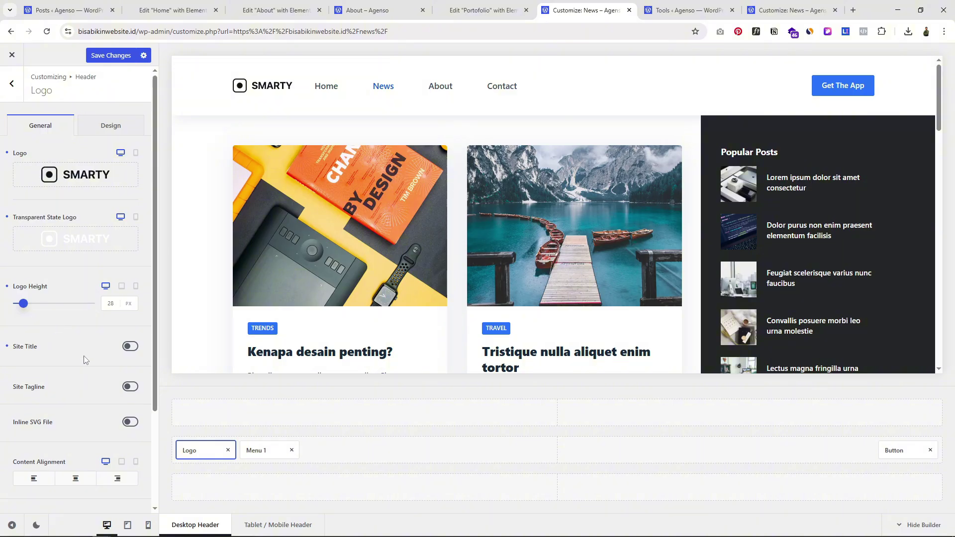
scroll(85, 358, "down", 2)
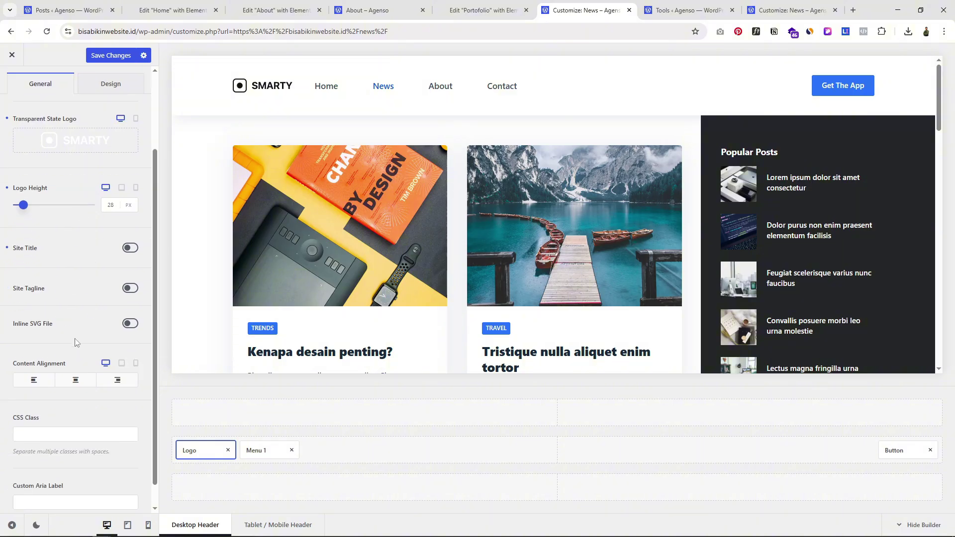
scroll(71, 305, "up", 2)
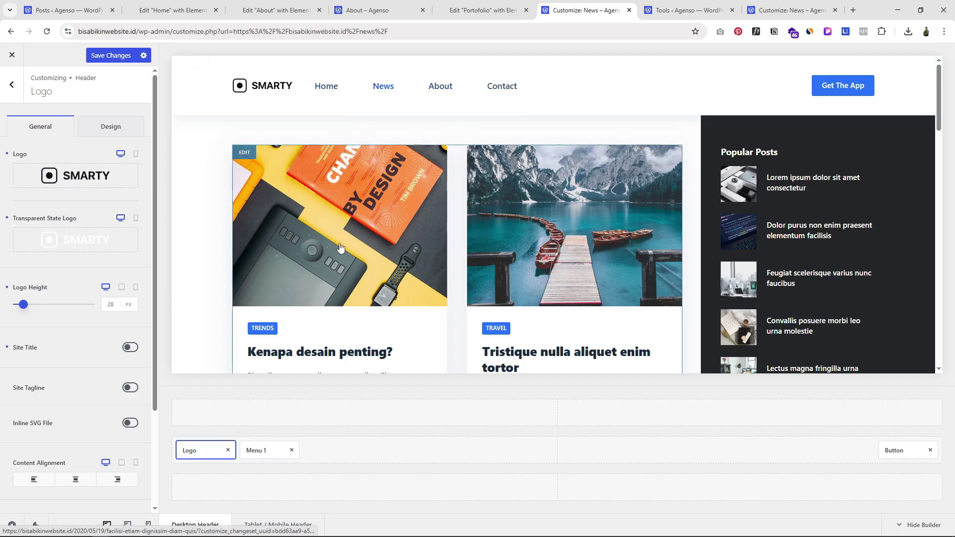
Move Menu 1 beside the Button in the header's main row and assign it the Main Menu
left_click_drag(256, 450, 841, 451)
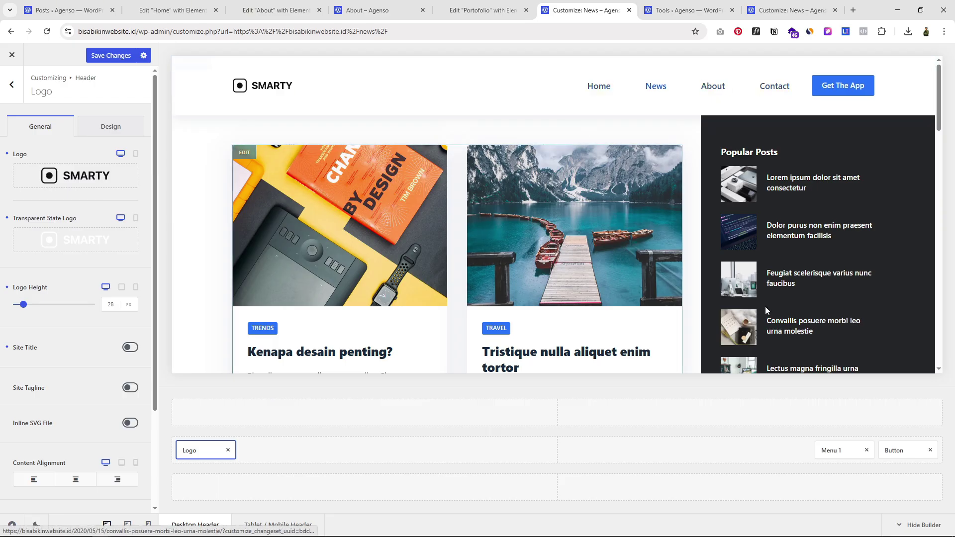
left_click(835, 451)
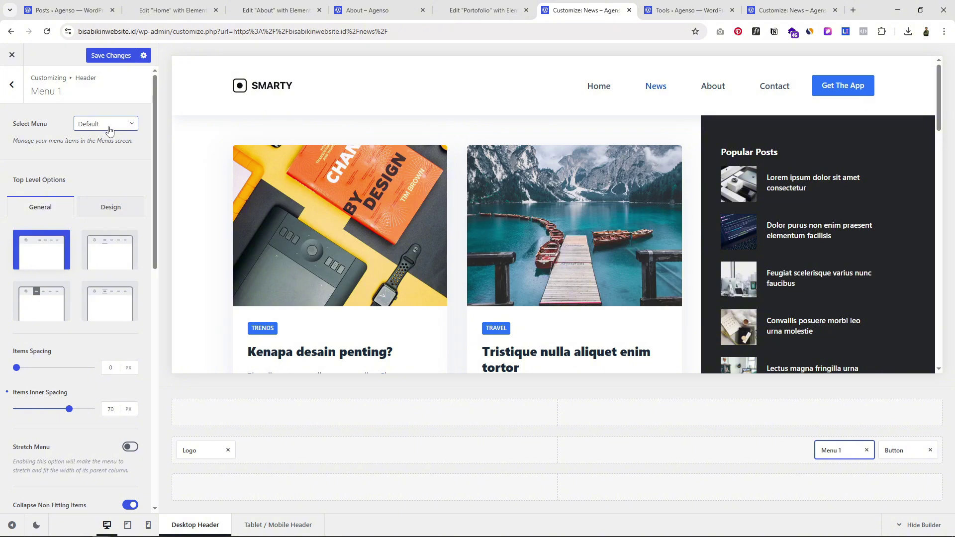
left_click(108, 124)
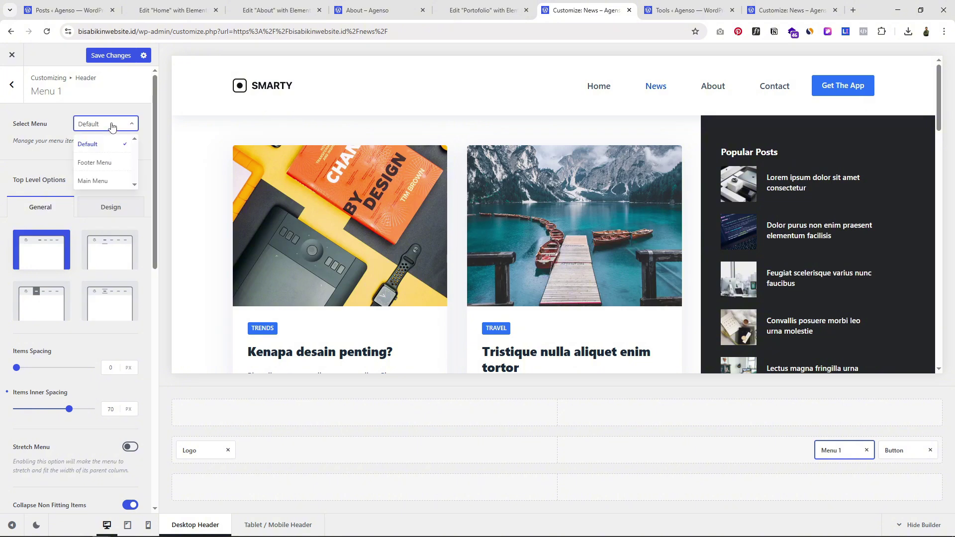
left_click(102, 182)
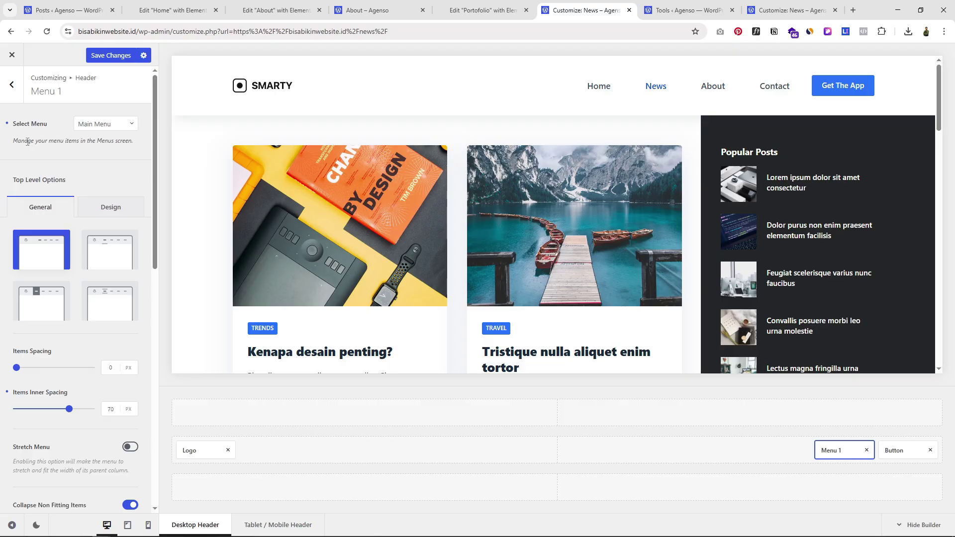
Open the Menus screen from the Menu 1 settings and load the Main Menu for editing
left_click(120, 145)
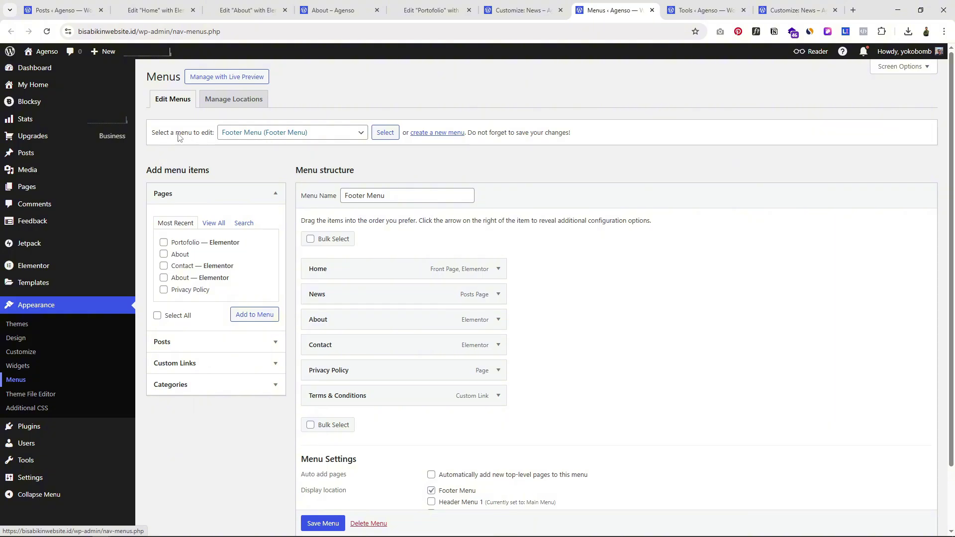
left_click_drag(156, 135, 208, 135)
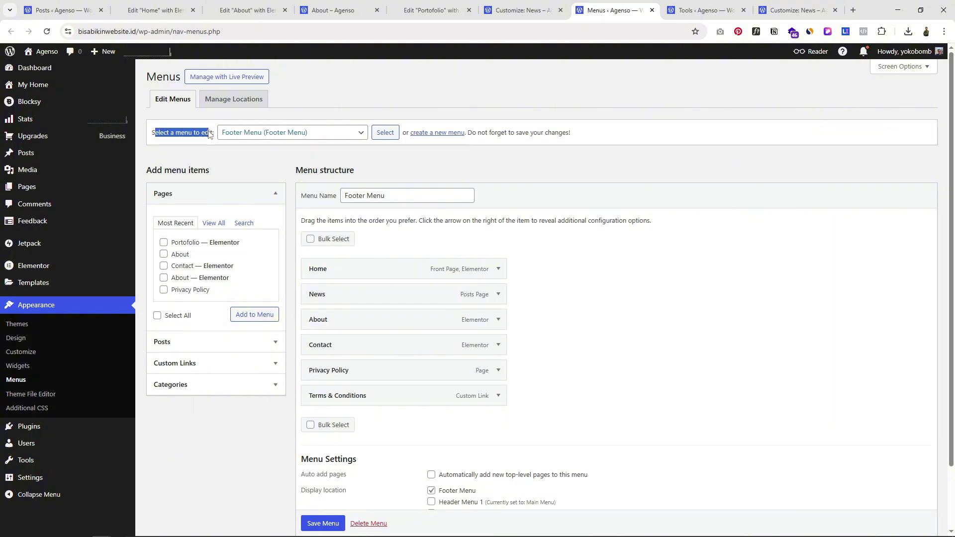
left_click(271, 135)
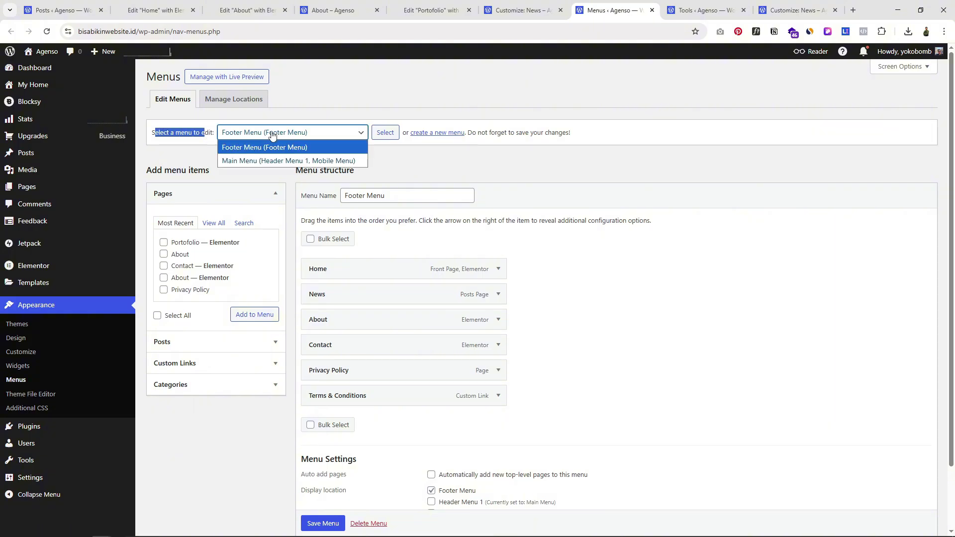
left_click(253, 161)
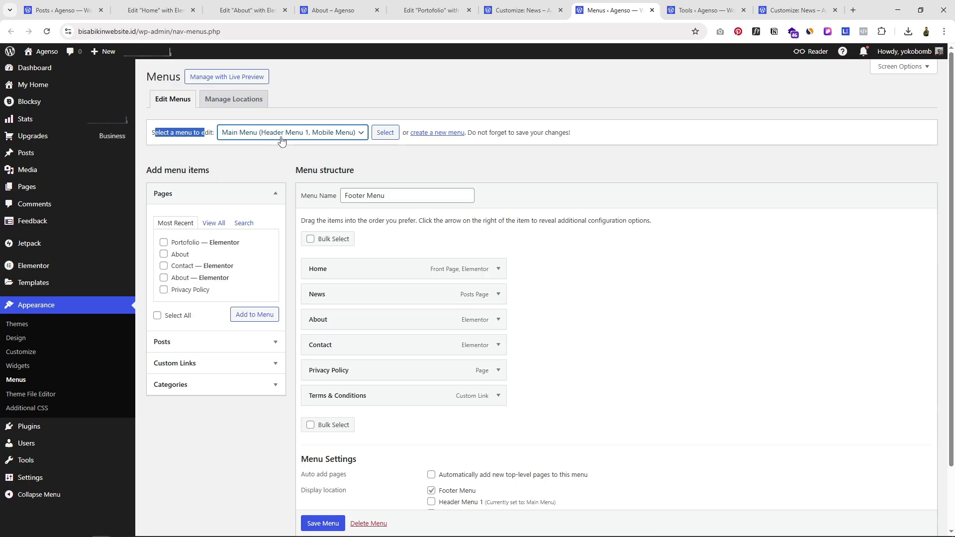
left_click(387, 133)
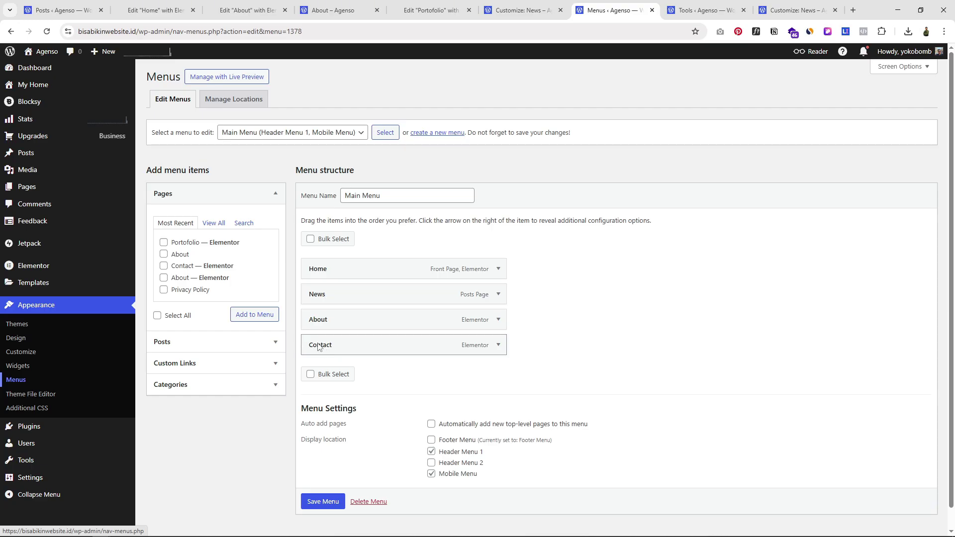
Relabel the Main Menu's News item as Blog and add the Portofolio page to the menu
left_click(498, 294)
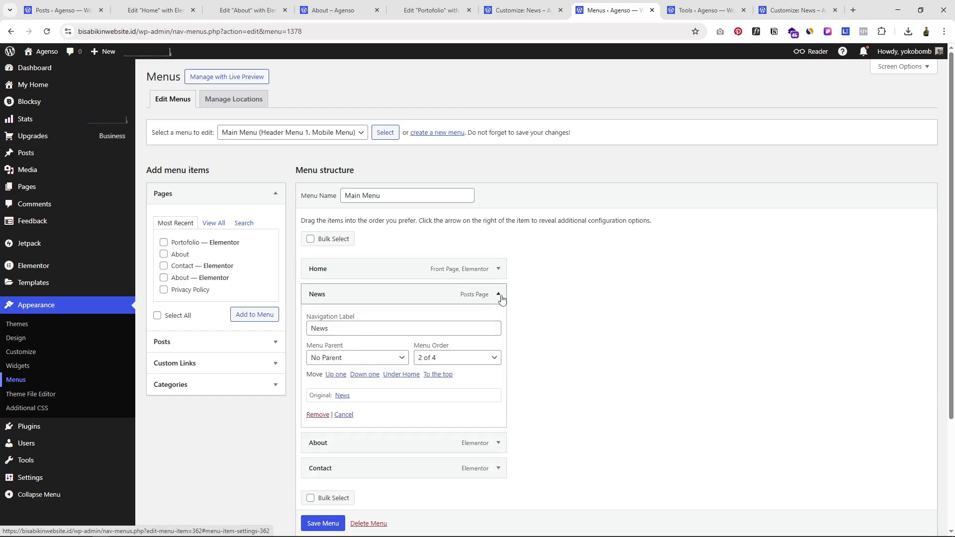
left_click(336, 328)
double_click(336, 328)
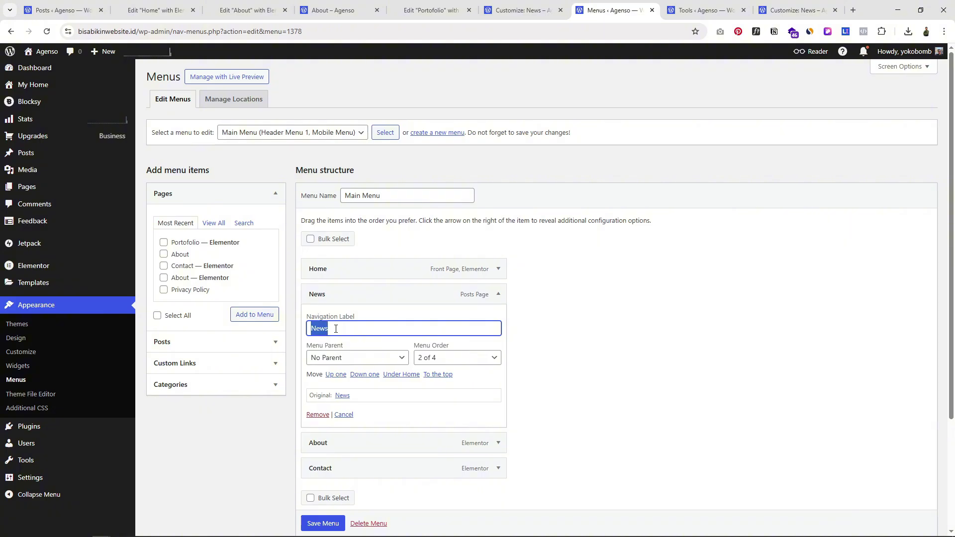
type("Blog")
left_click(499, 294)
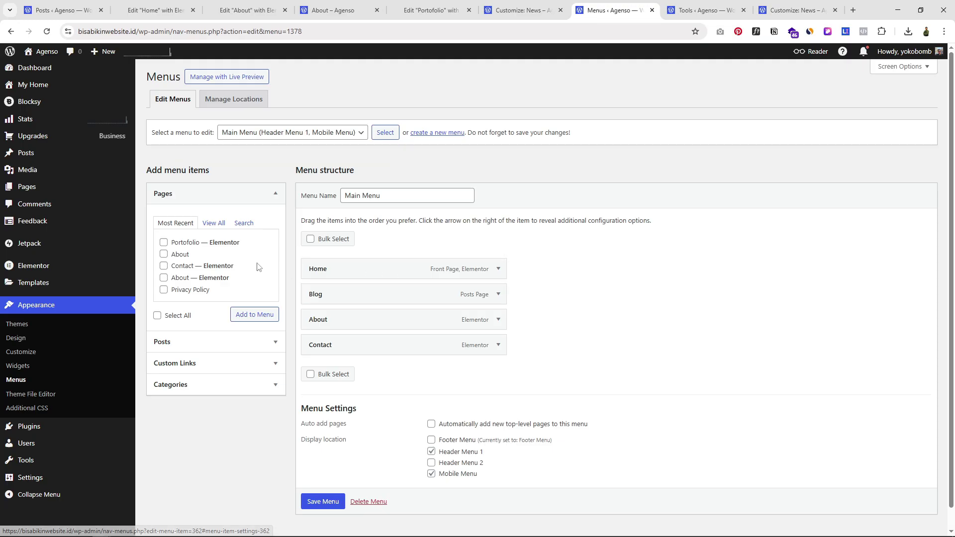
left_click(163, 244)
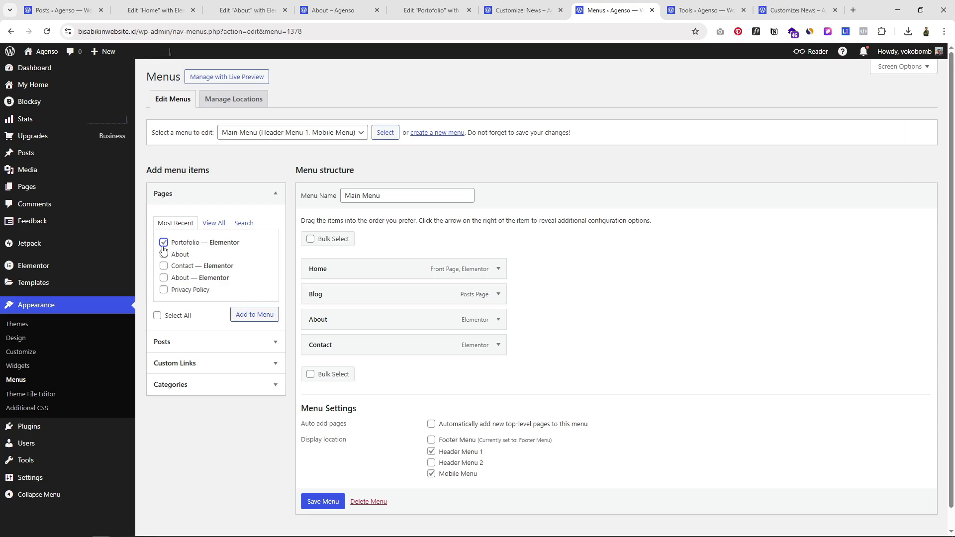
left_click(255, 316)
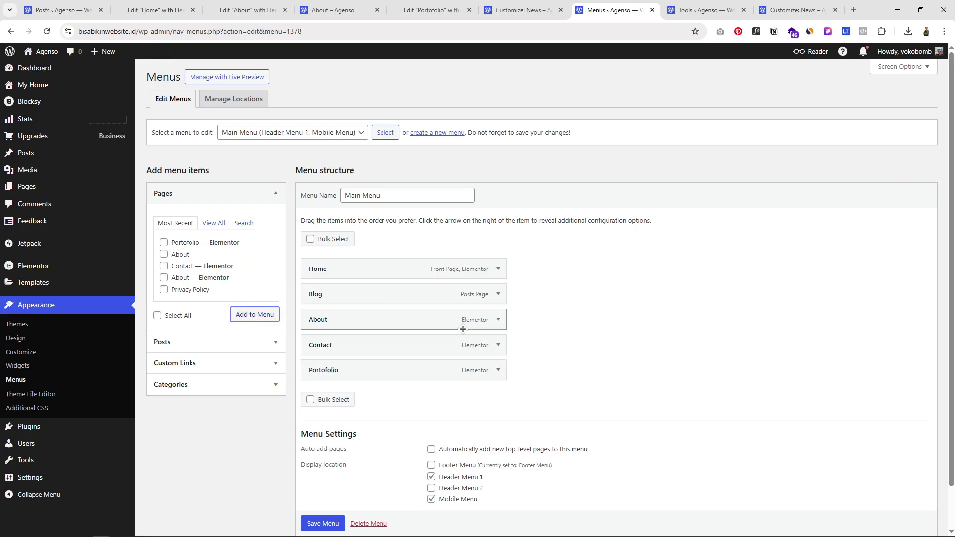
Move the Portofolio item directly above Contact in the Main Menu and save the menu
left_click_drag(383, 373, 395, 344)
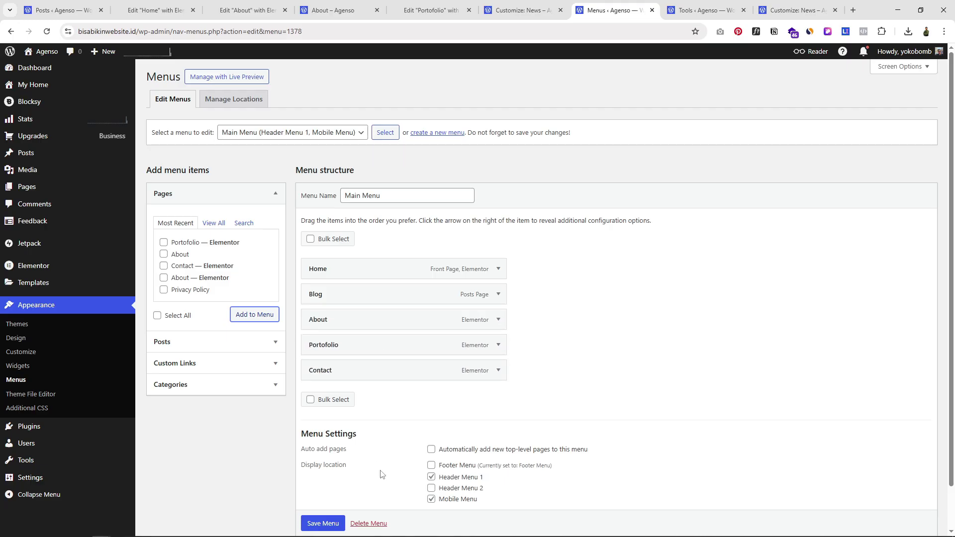
scroll(380, 471, "down", 2)
left_click(310, 480)
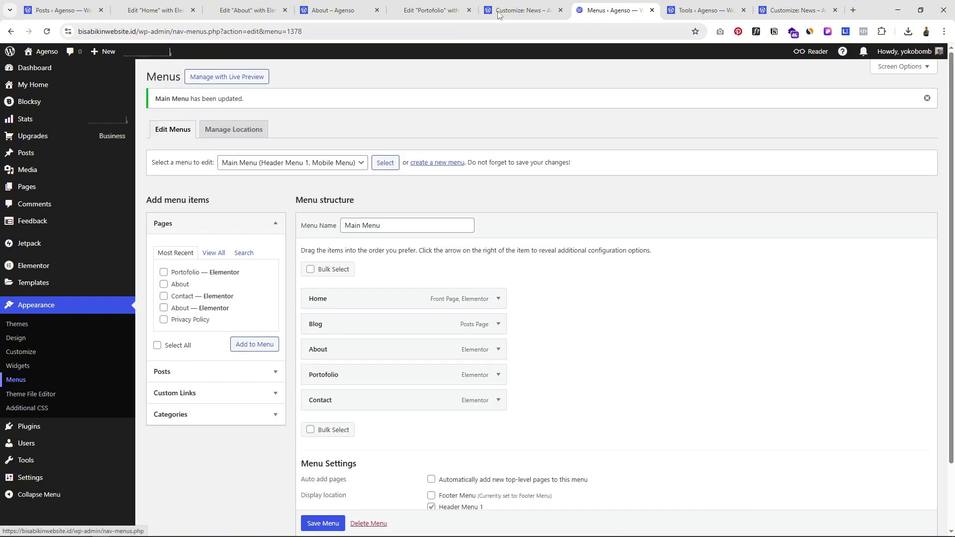
Return to the News page Customizer, reload it and open the header Button's settings
left_click(530, 9)
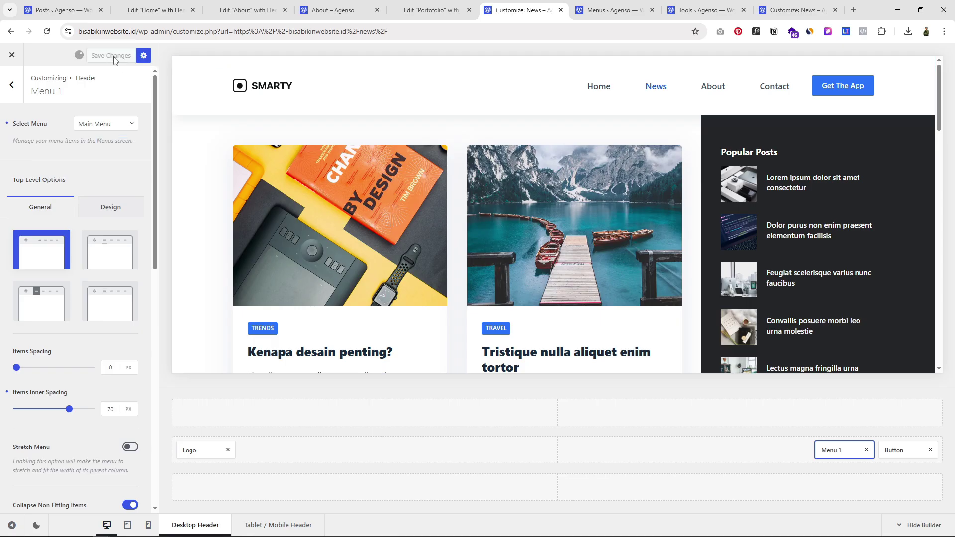
left_click(46, 32)
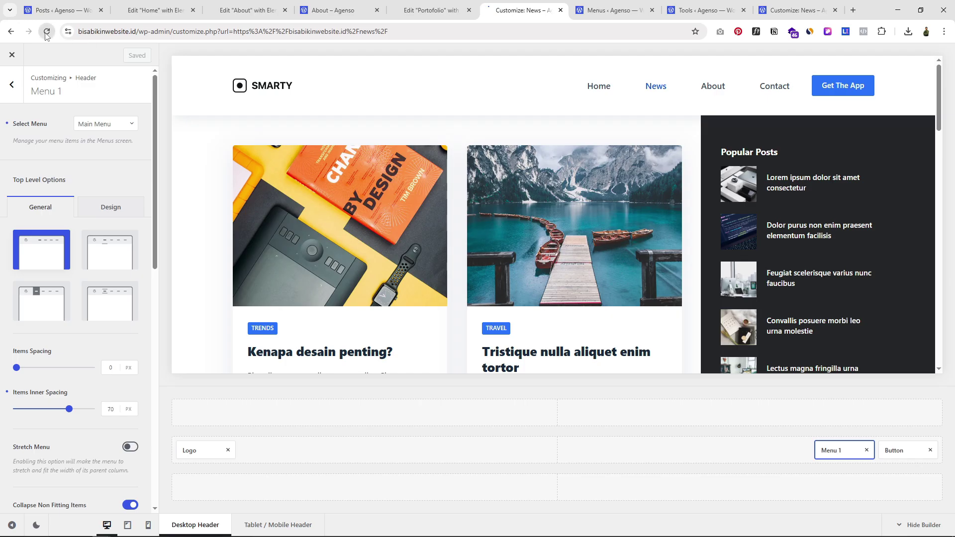
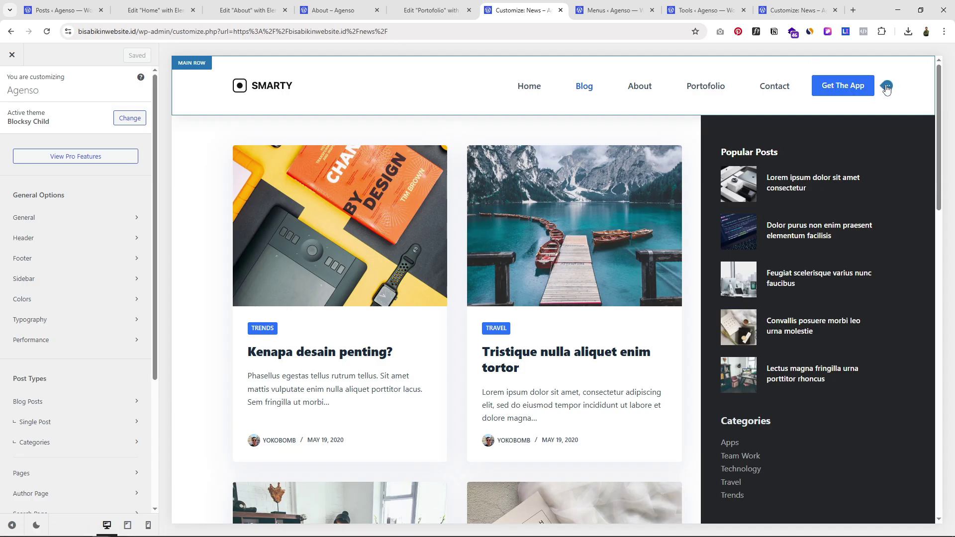
left_click(885, 87)
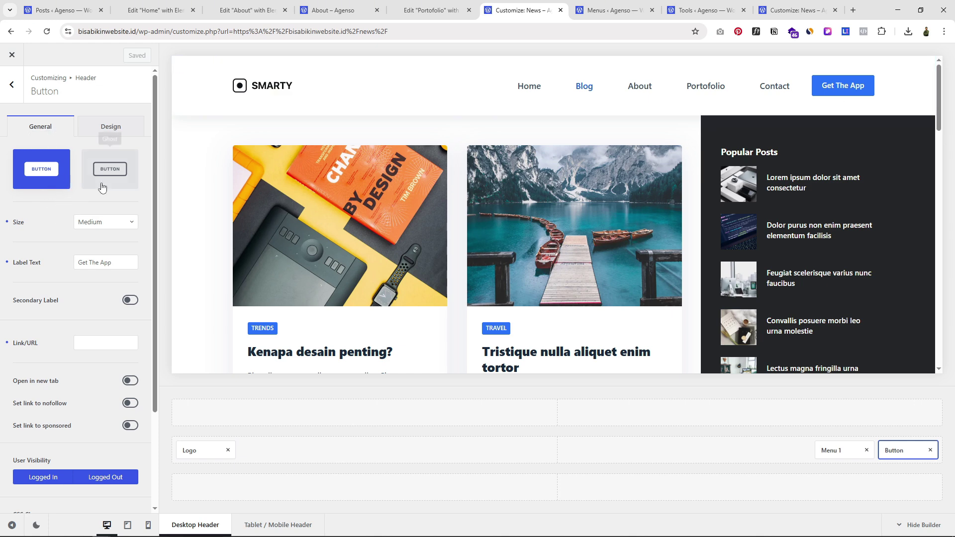
Try the Ghost style on the header button, restore Default and set its label text to Hubungi Kami
left_click(115, 173)
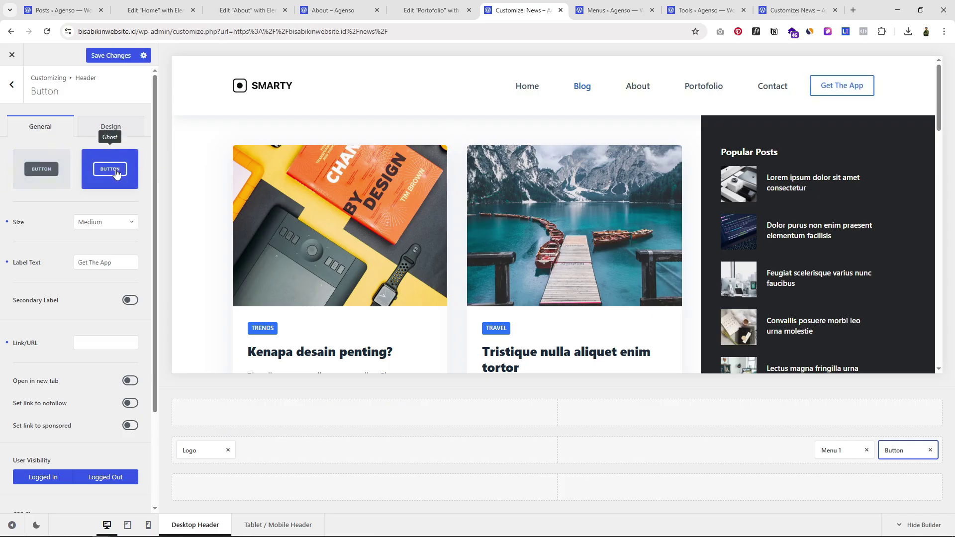
left_click(44, 180)
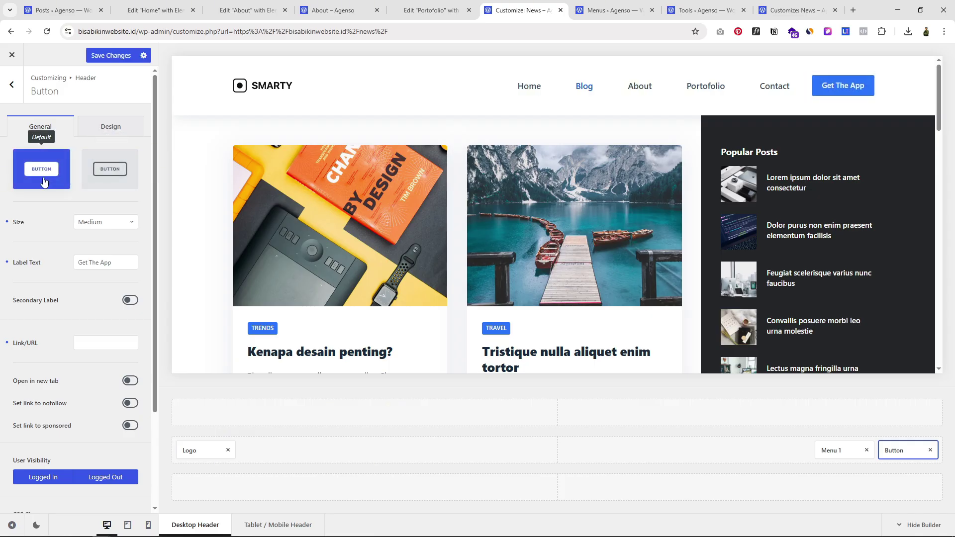
left_click(123, 260)
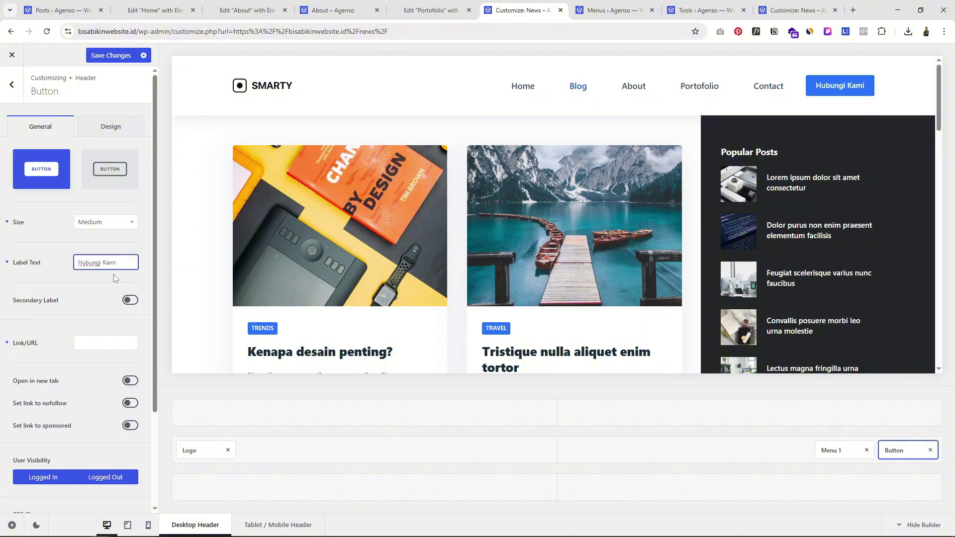
left_click_drag(121, 262, 86, 263)
left_click(89, 342)
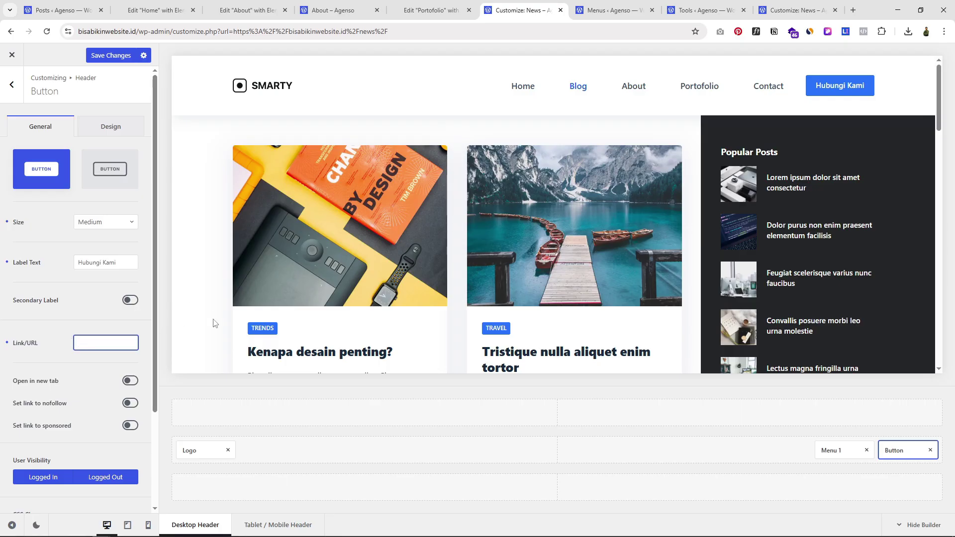
scroll(82, 229, "down", 2)
scroll(74, 251, "up", 2)
left_click(74, 251)
Try #e11515 as the header button's default color, switch it to the first blue palette color and save the changes
left_click(119, 131)
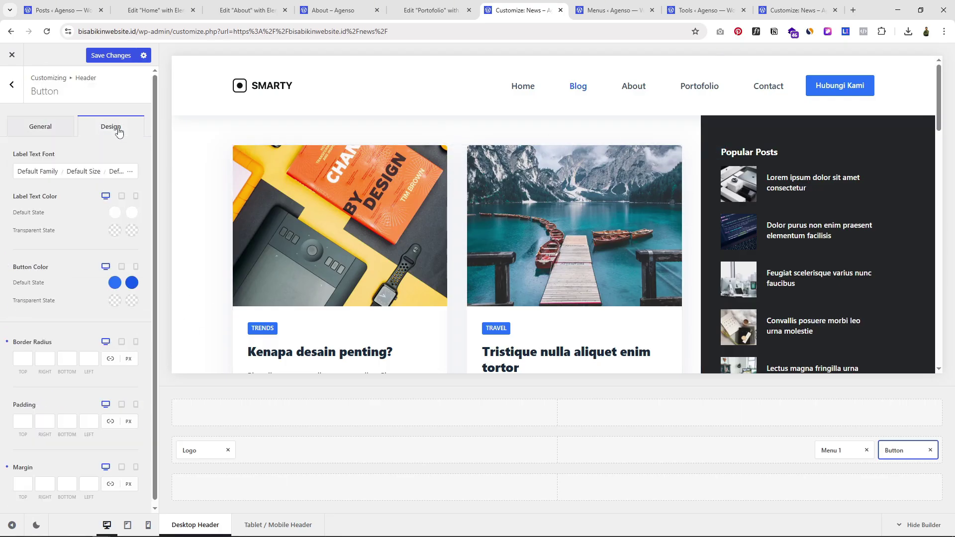
left_click(115, 283)
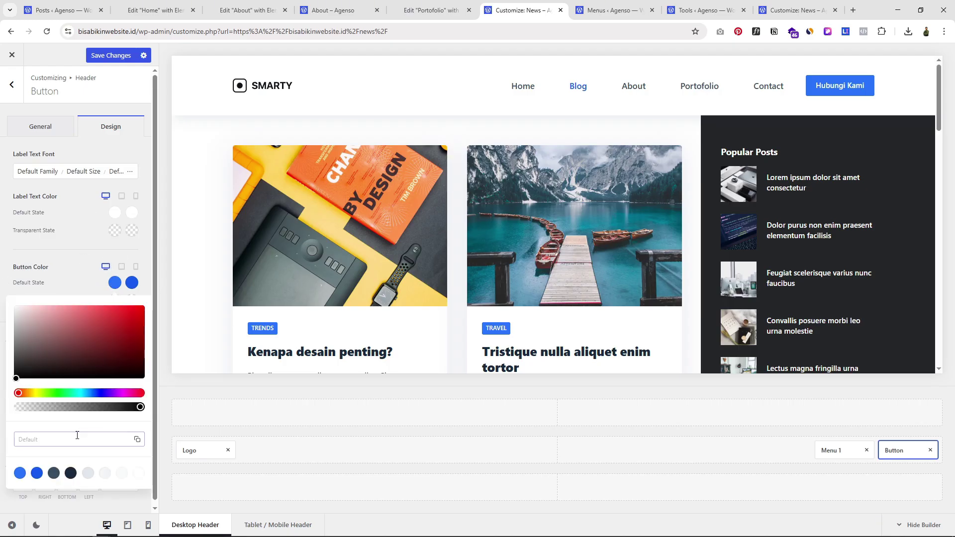
left_click(130, 314)
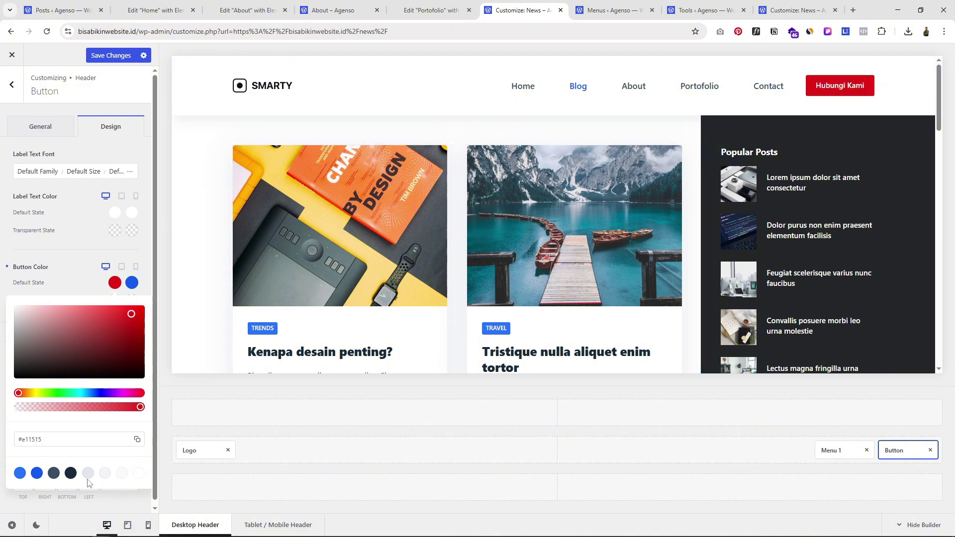
left_click(20, 473)
left_click(73, 247)
left_click(102, 56)
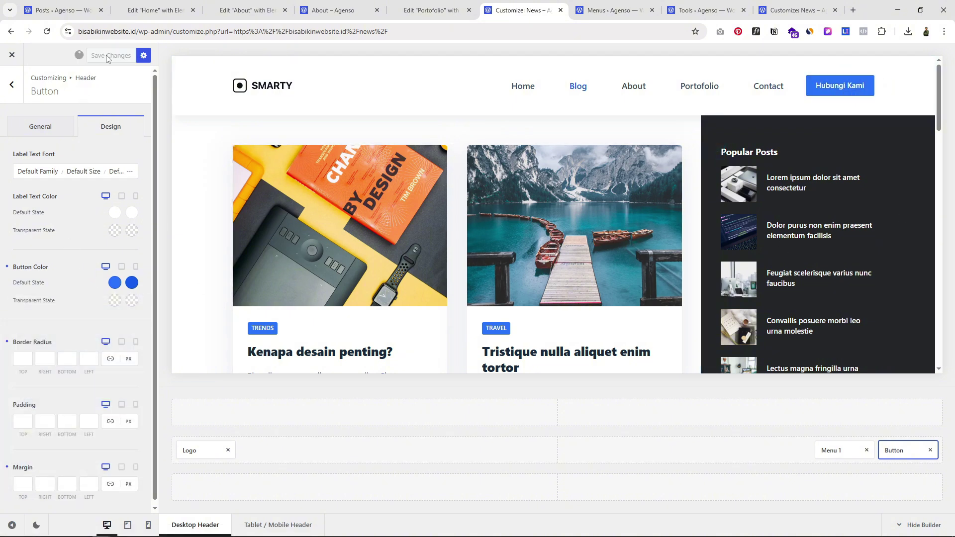
Open the footer's Top Row settings from the page preview and load the text content of Widget Area 1
scroll(905, 154, "down", 3)
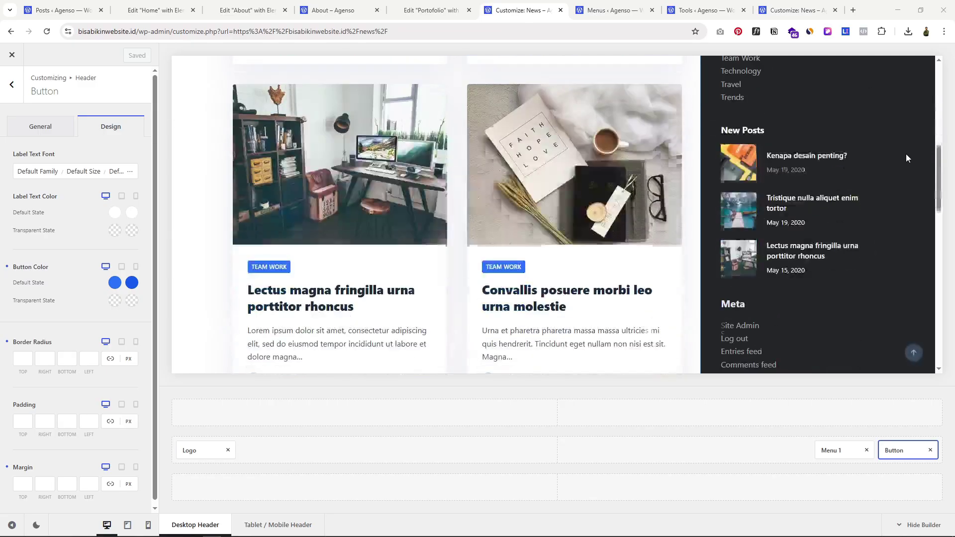
scroll(905, 154, "down", 5)
scroll(901, 162, "down", 3)
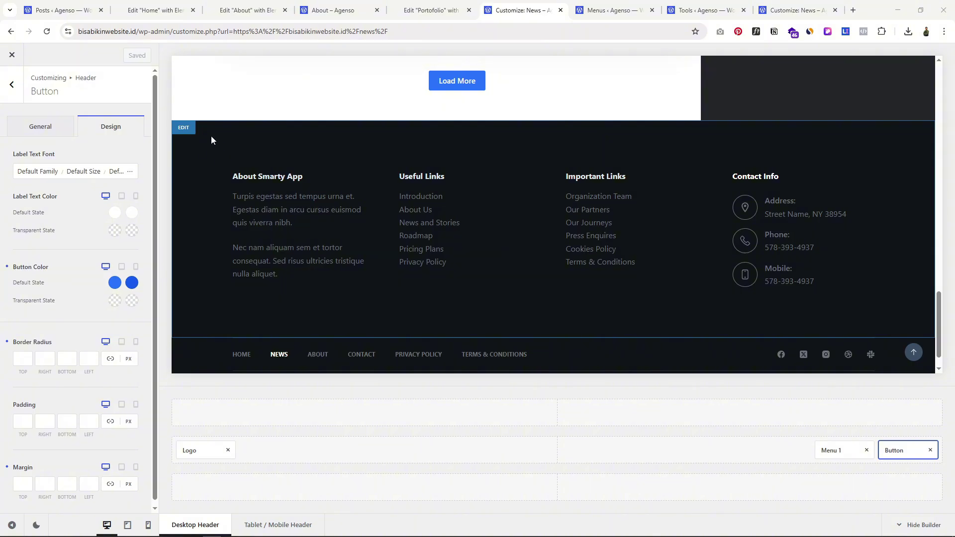
left_click(184, 130)
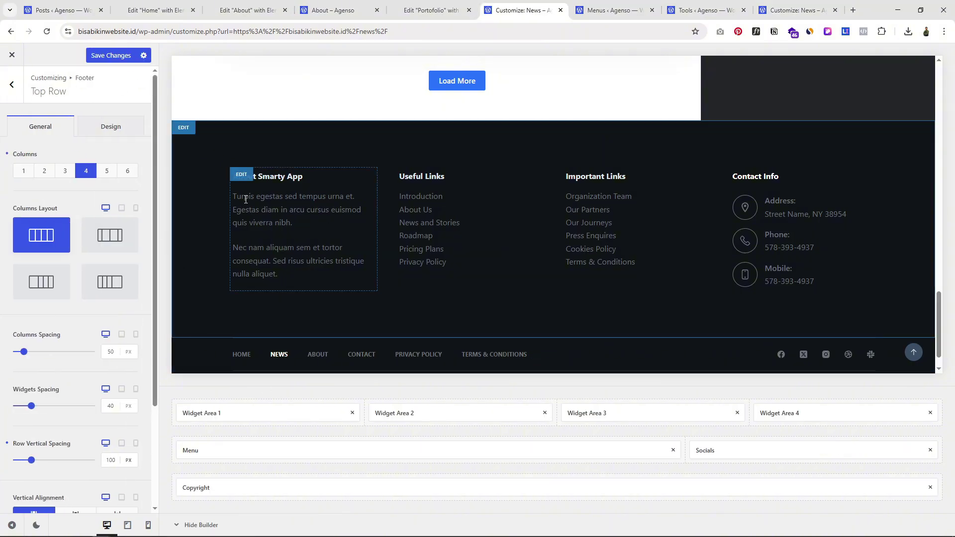
left_click(265, 410)
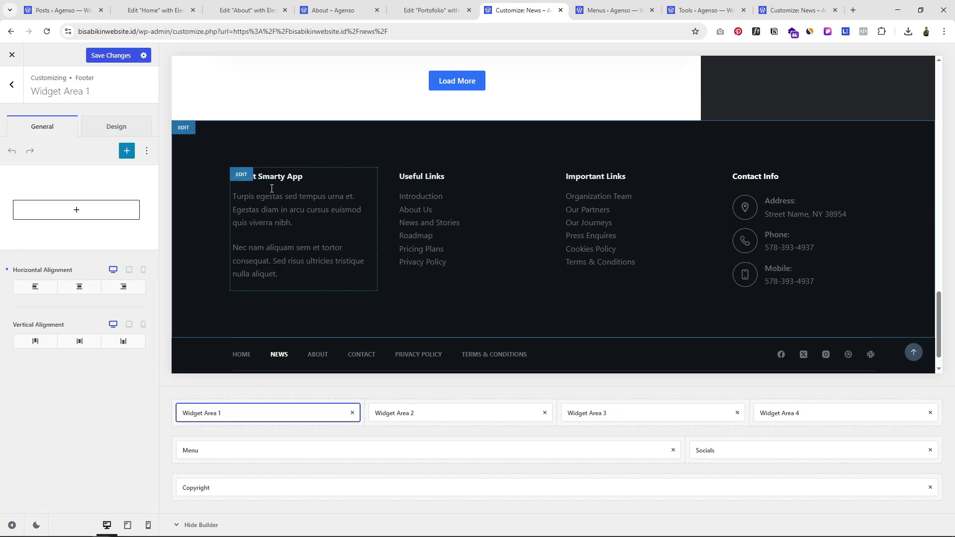
left_click(241, 175)
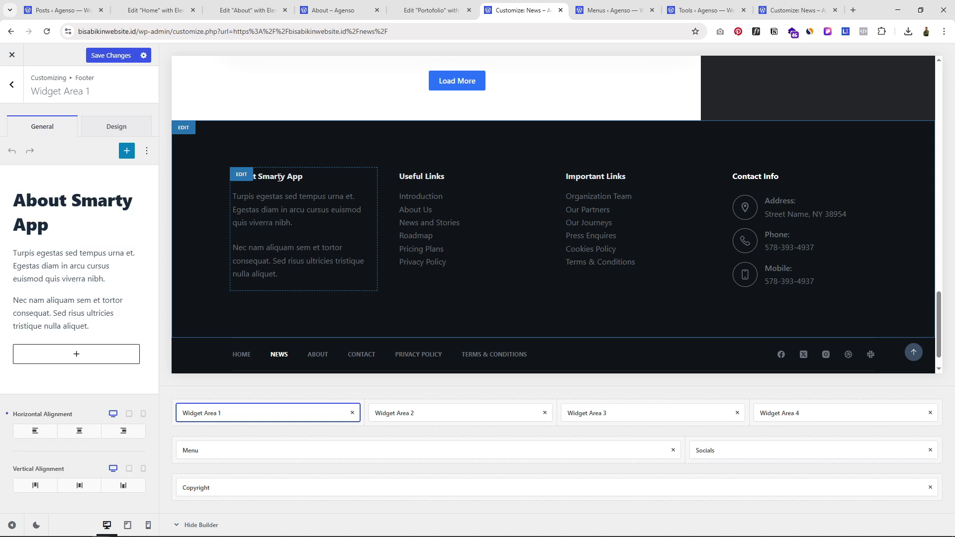
Retitle the text widget in Widget Area 1 as About Perusahaan and select its body text
left_click(56, 212)
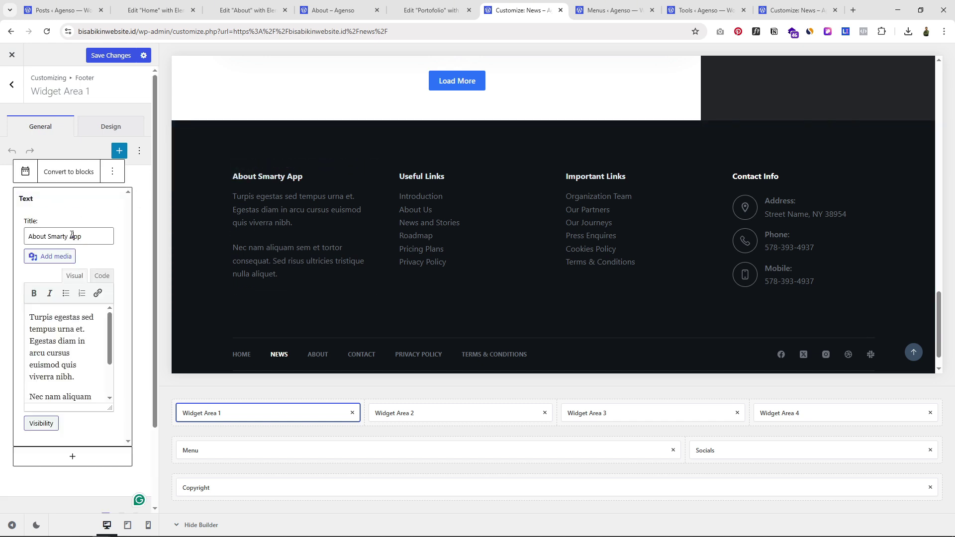
left_click_drag(46, 235, 111, 236)
key("BackSpace")
type("Perusah")
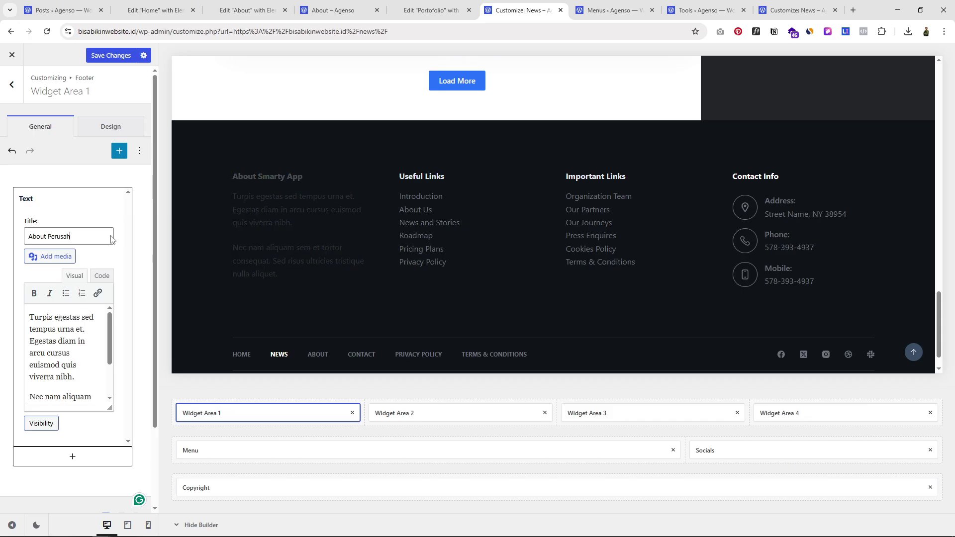
type("aan")
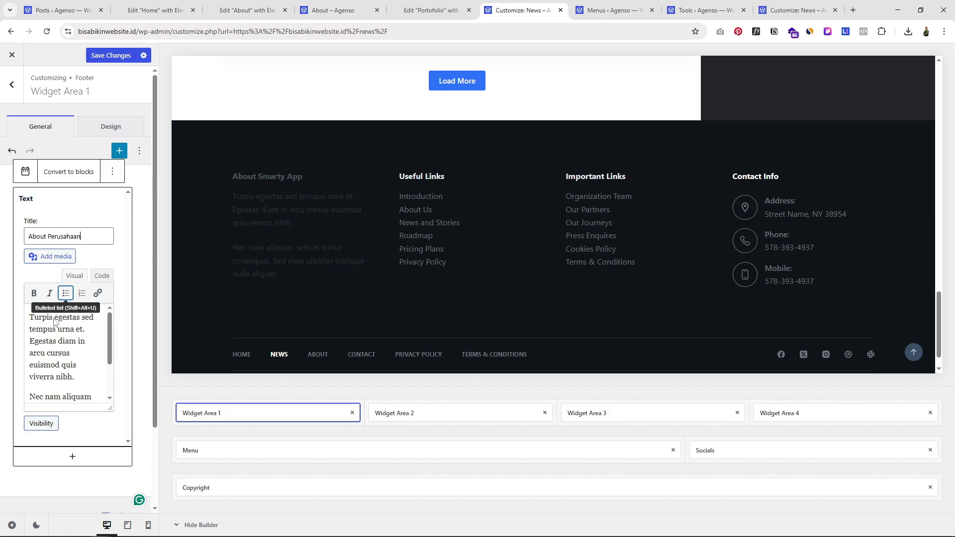
left_click(30, 317)
left_click_drag(30, 317, 79, 402)
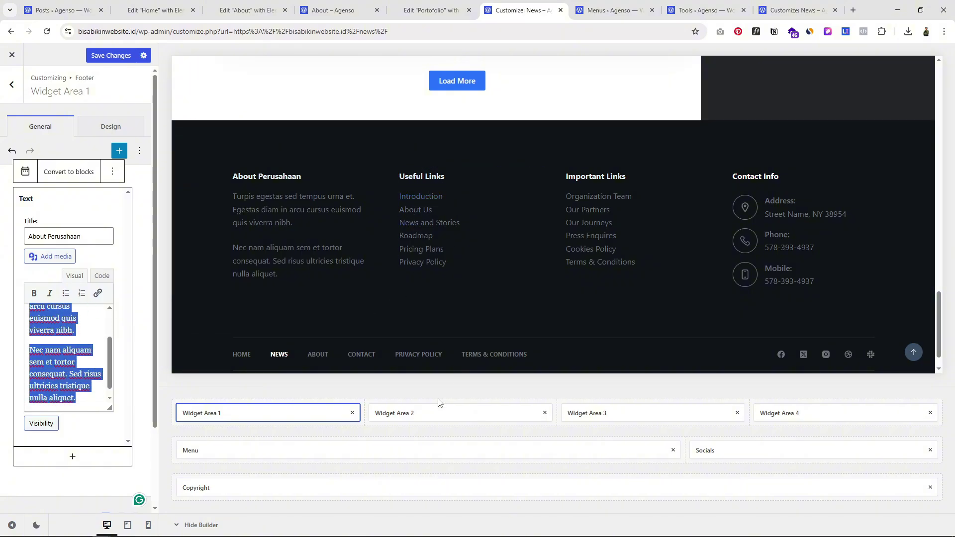
Open the Useful Links text widget in Widget Area 2 and examine its title and list of links
left_click(430, 411)
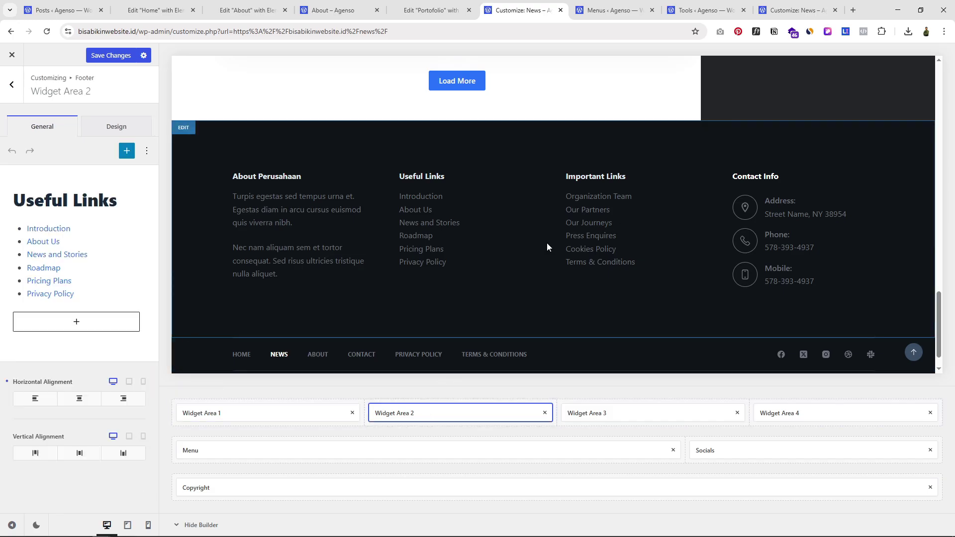
left_click(49, 208)
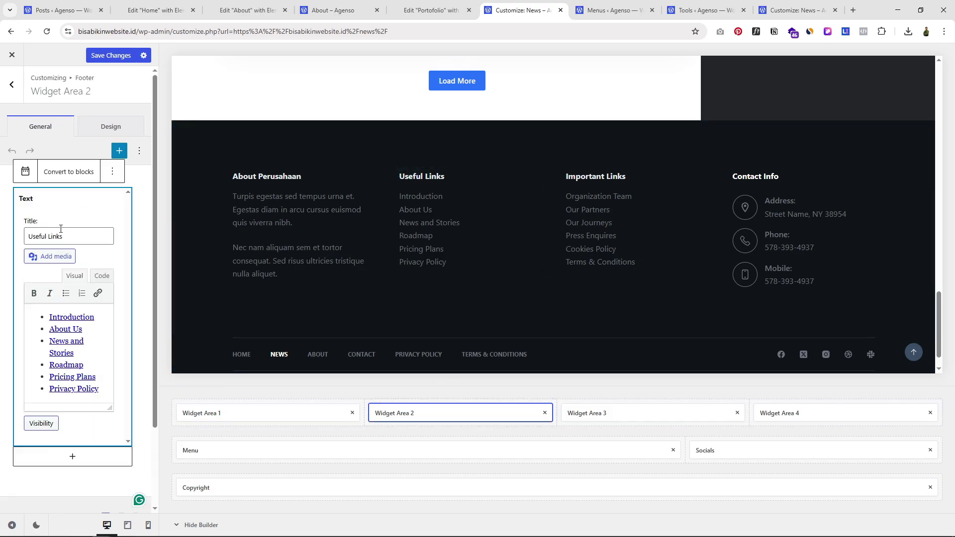
left_click_drag(71, 235, 39, 235)
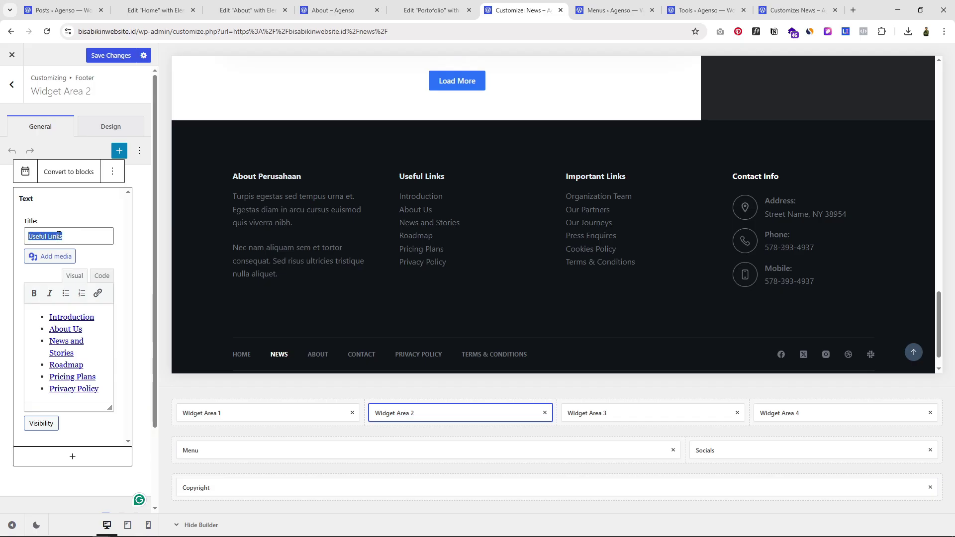
scroll(91, 357, "down", 1)
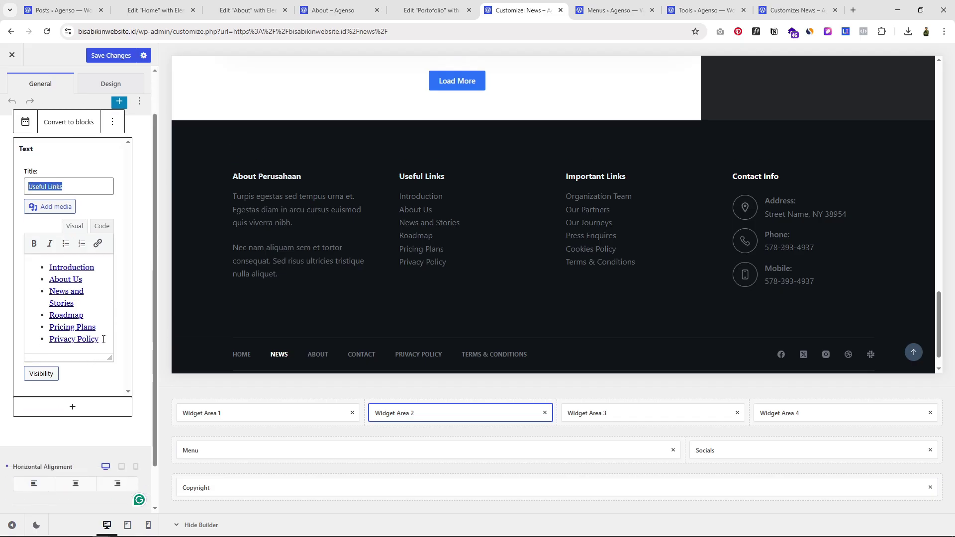
left_click(103, 338)
left_click(96, 293)
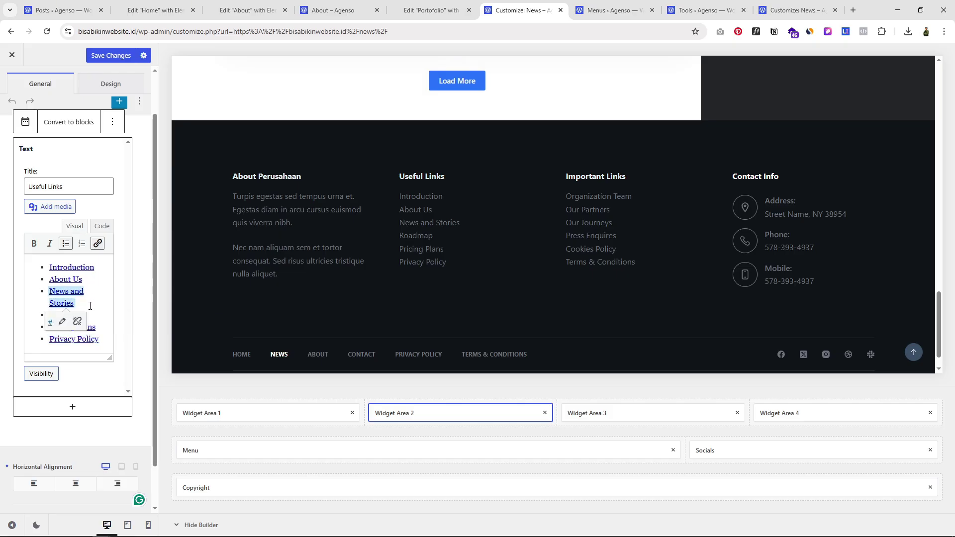
left_click(99, 337)
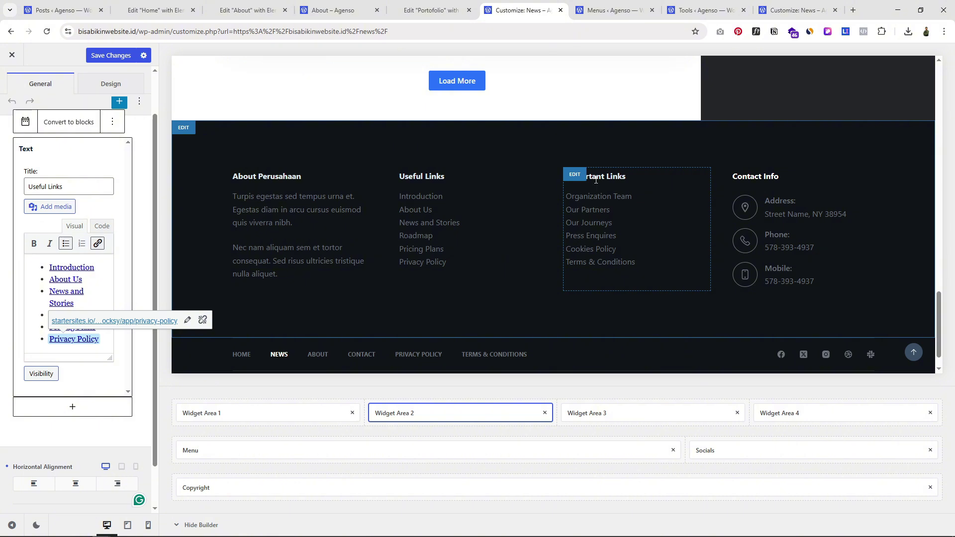
View Widget Area 3's content and open the block settings of the contact info in Widget Area 4
left_click(608, 416)
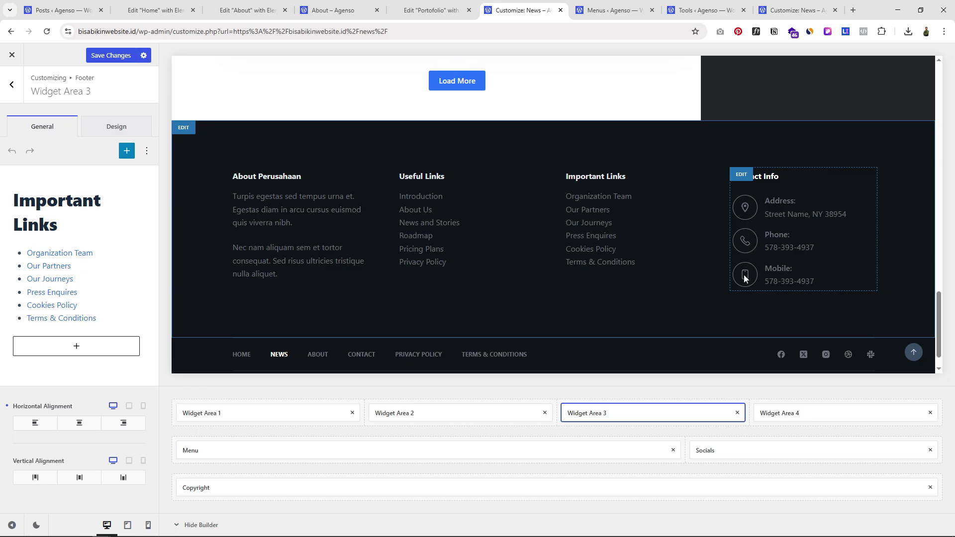
left_click(787, 416)
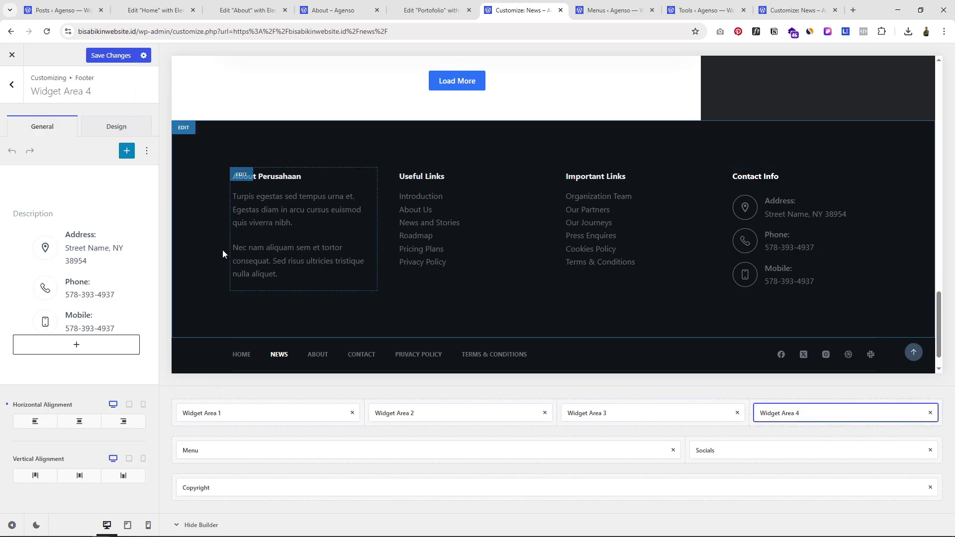
left_click(85, 248)
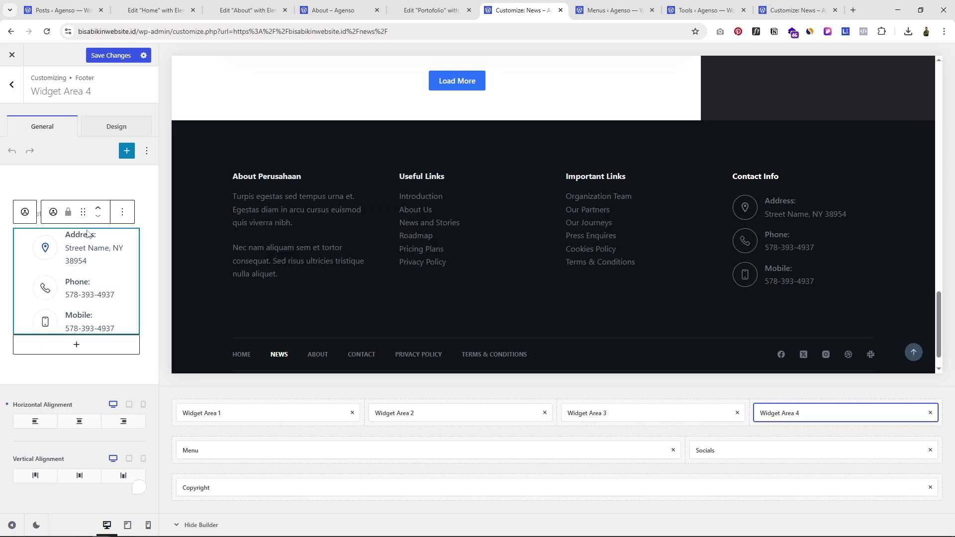
left_click(84, 254)
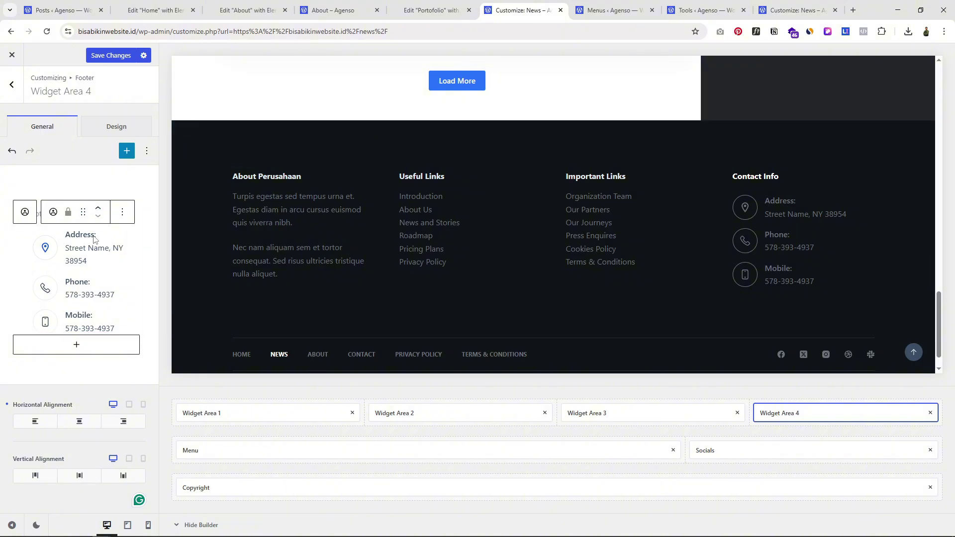
left_click(123, 214)
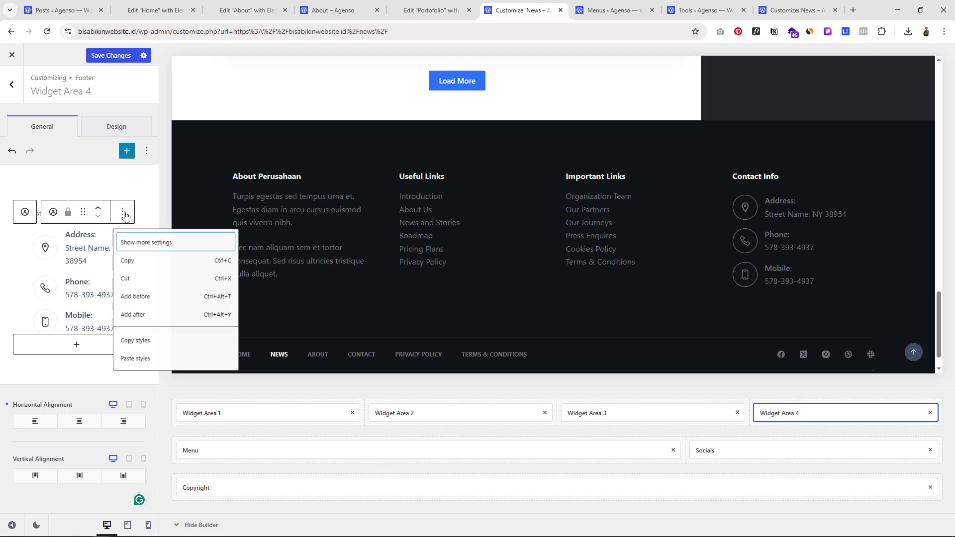
left_click(152, 250)
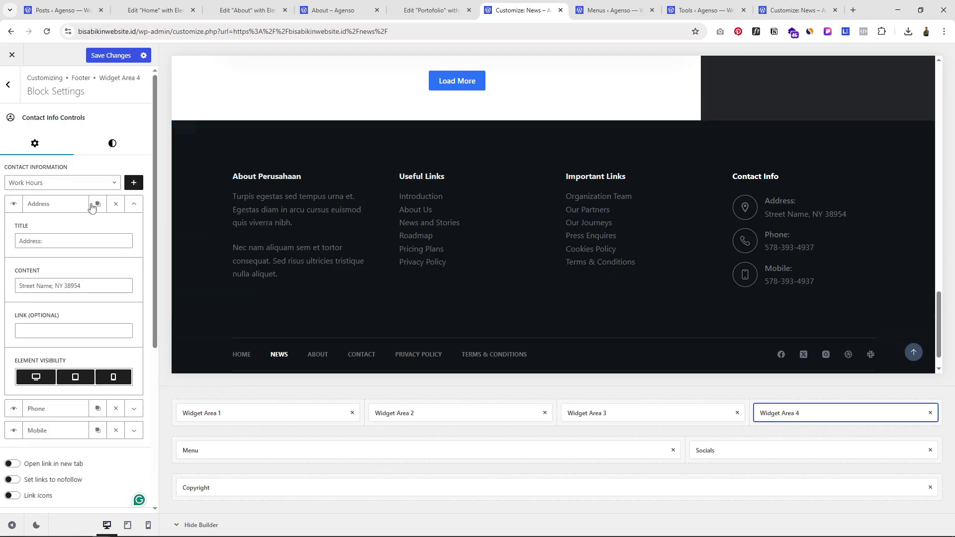
Retitle the Address item of the Widget Area 4 contact info block as "Alamat:"
left_click(72, 239)
left_click(134, 204)
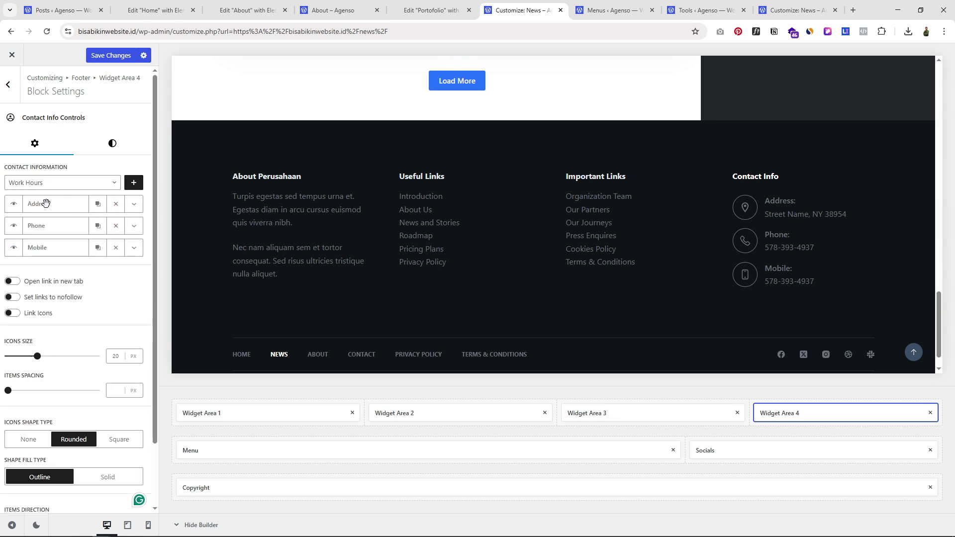
left_click(134, 205)
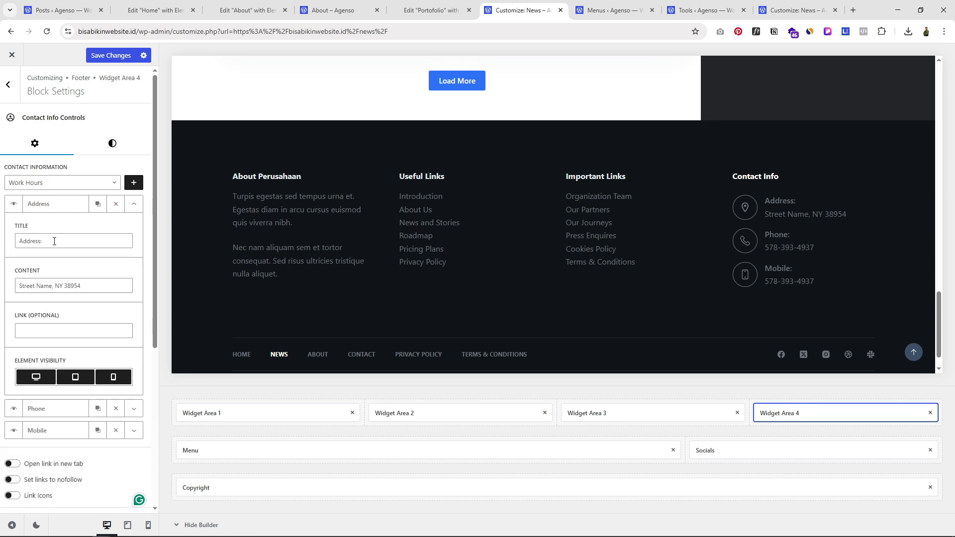
double_click(33, 243)
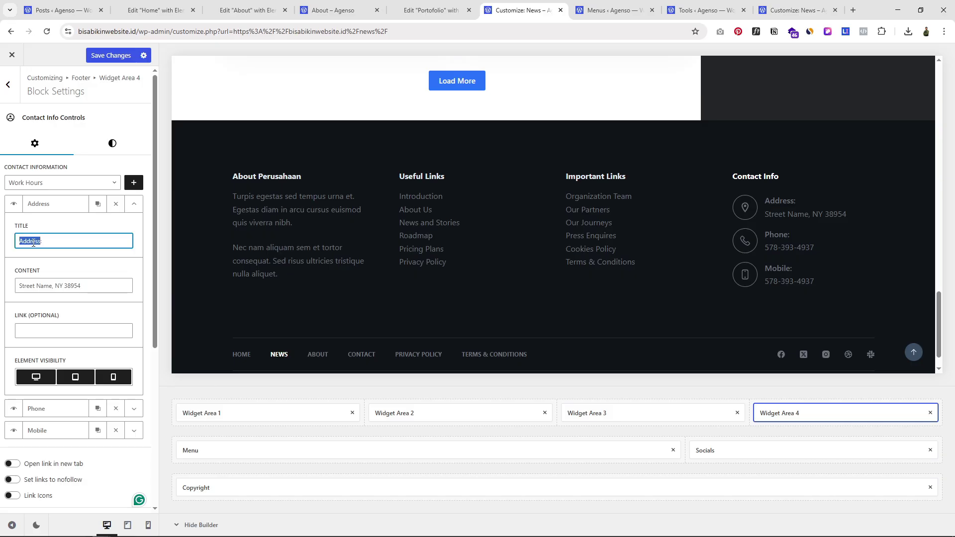
type("Alamat:")
key("Tab")
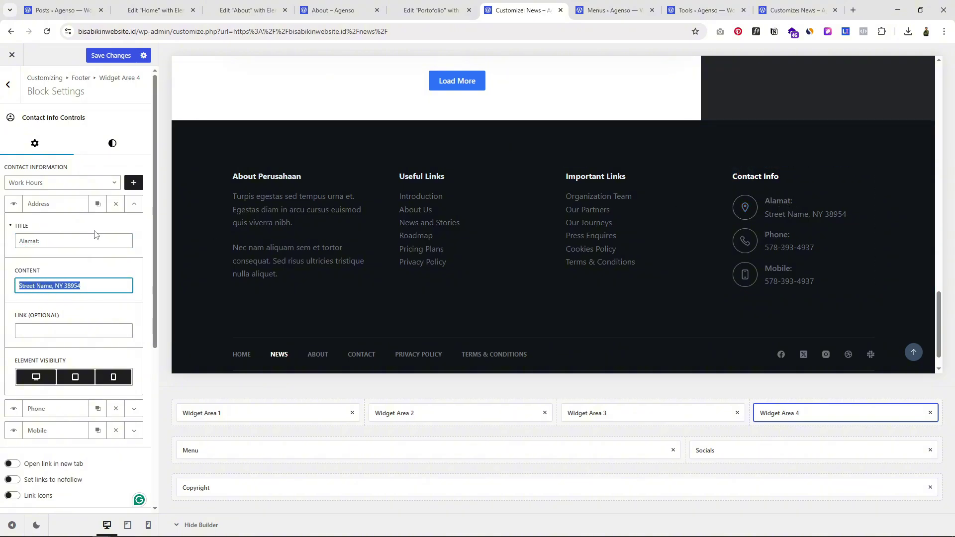
left_click(134, 204)
Examine the title, content and link fields of the Phone item in the contact info block
left_click(134, 226)
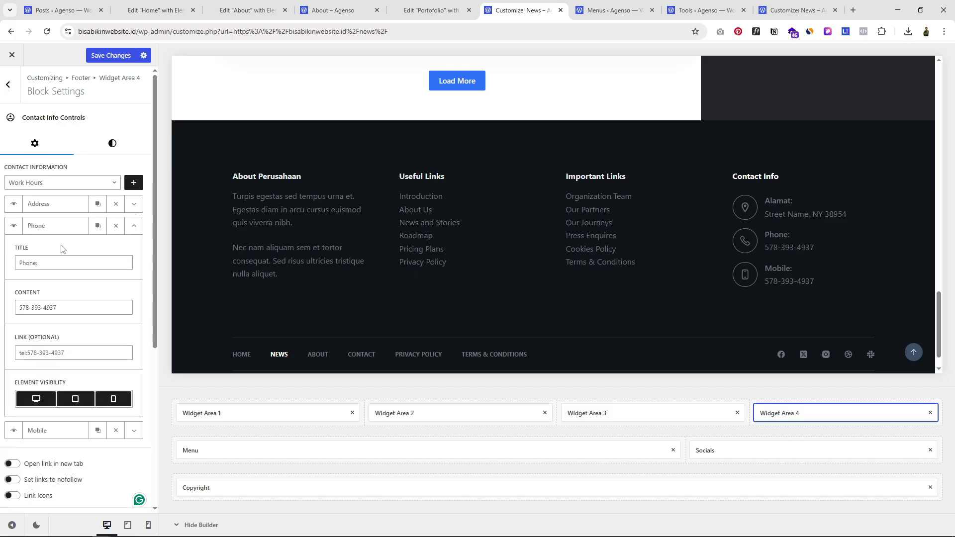
left_click(54, 263)
left_click(58, 301)
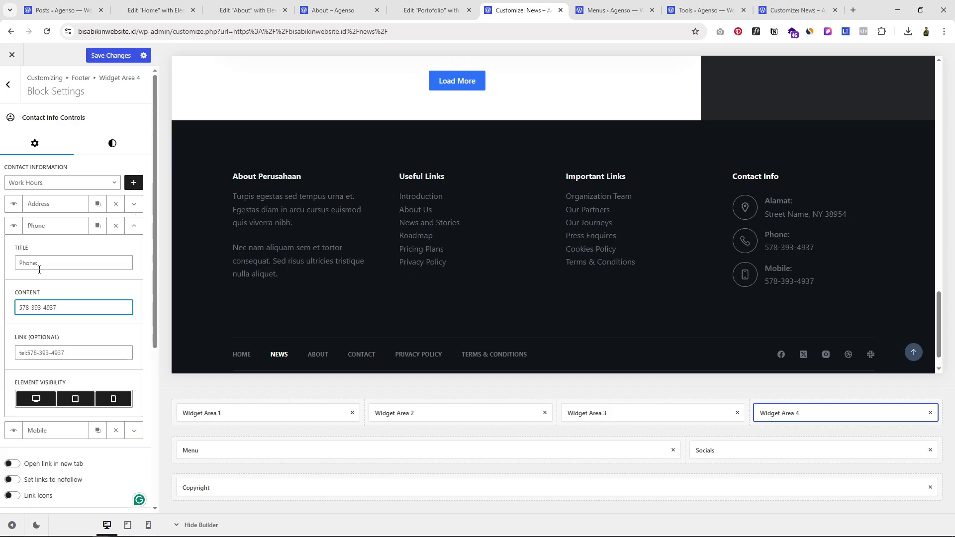
left_click(134, 225)
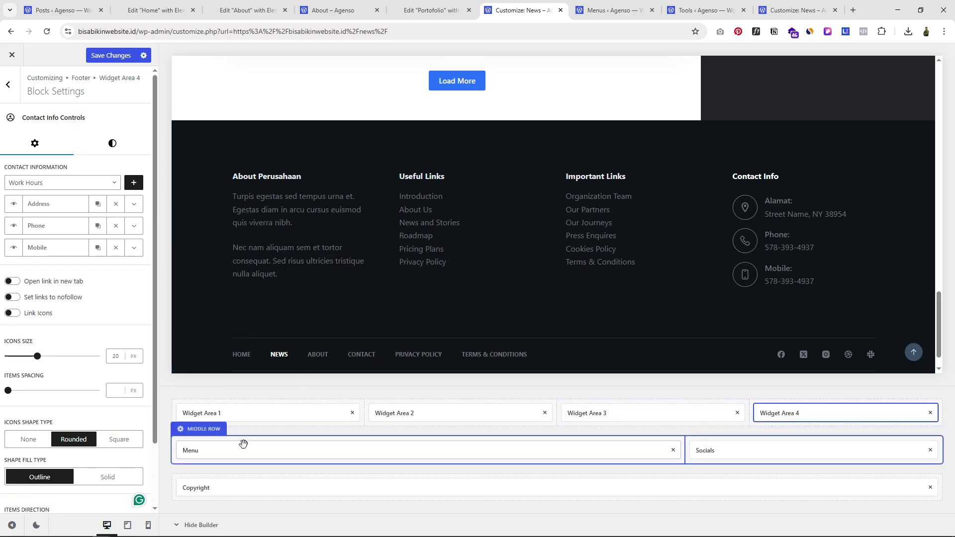
Try Main Menu as the source of the footer's Menu element, and assign Footer Menu instead
left_click(243, 446)
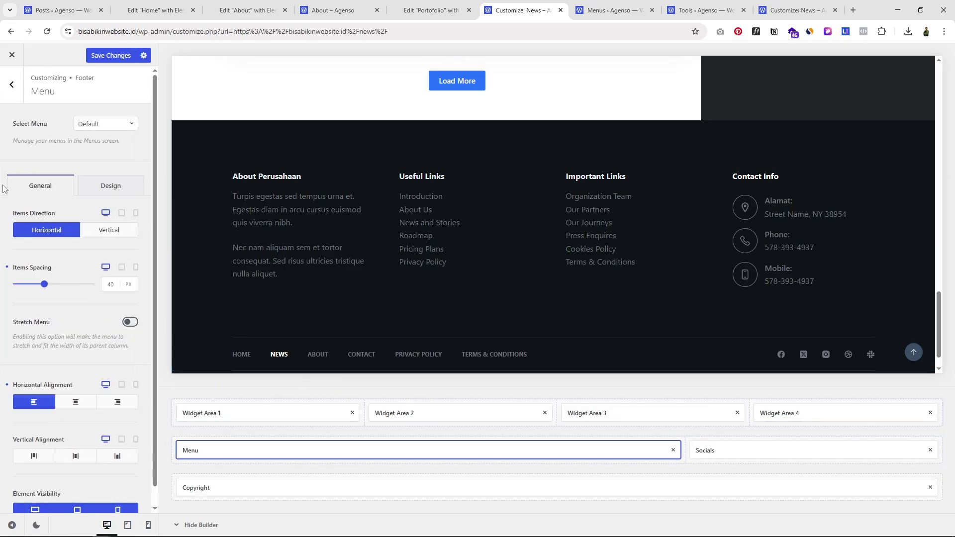
left_click(100, 124)
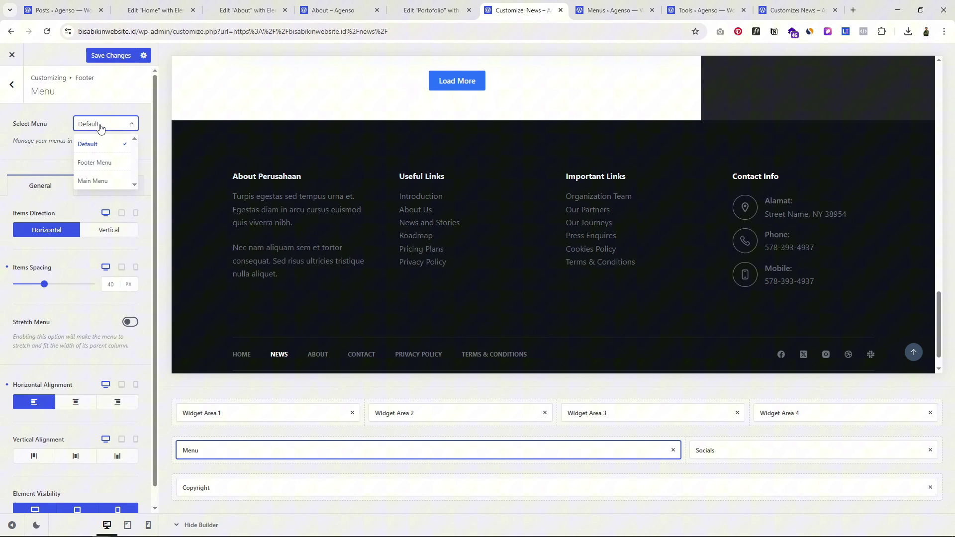
left_click(92, 181)
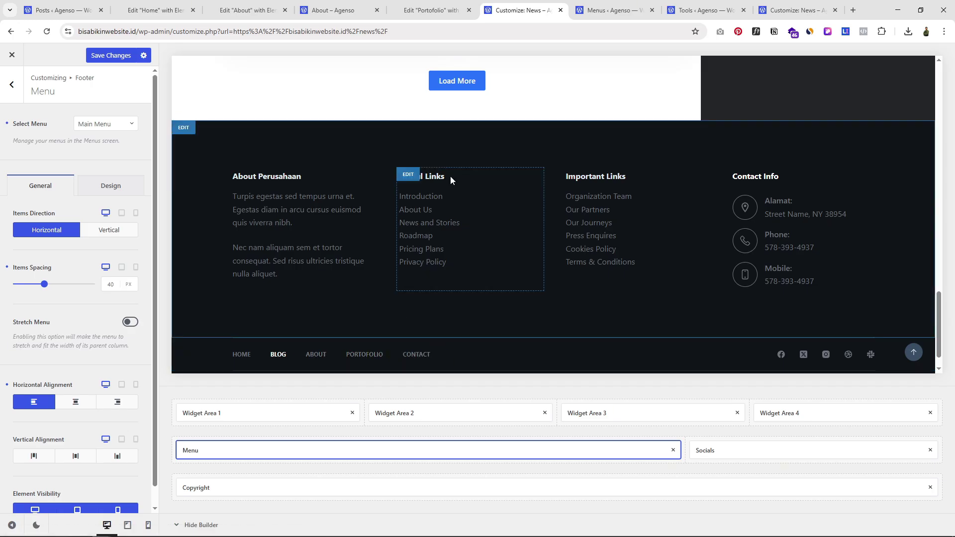
left_click(78, 126)
left_click(97, 157)
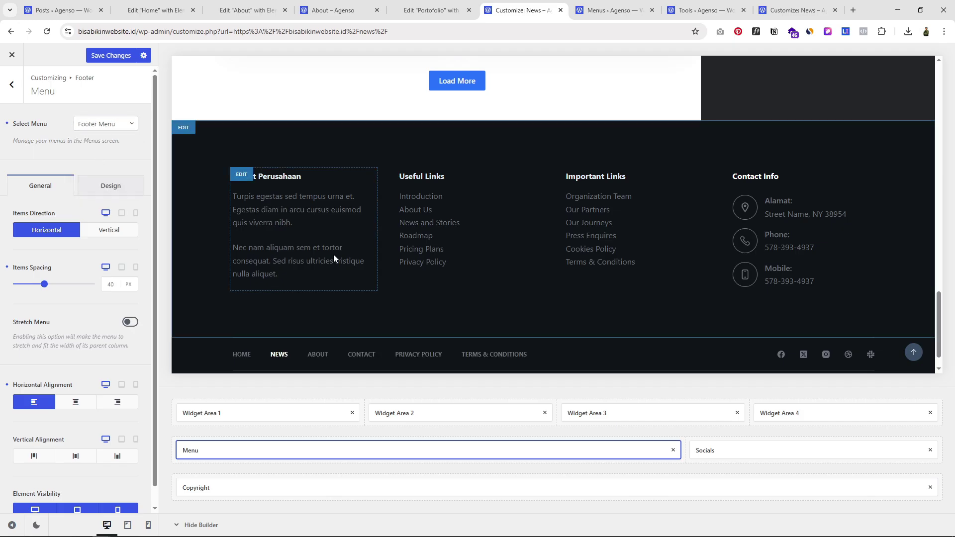
Hide the Slack icon in the footer's Socials element
scroll(303, 244, "down", 1)
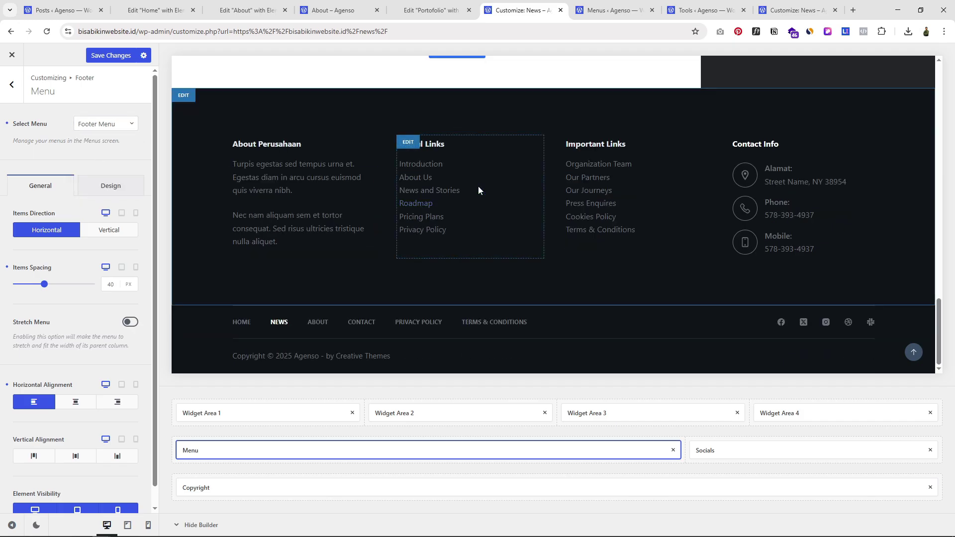
left_click(752, 450)
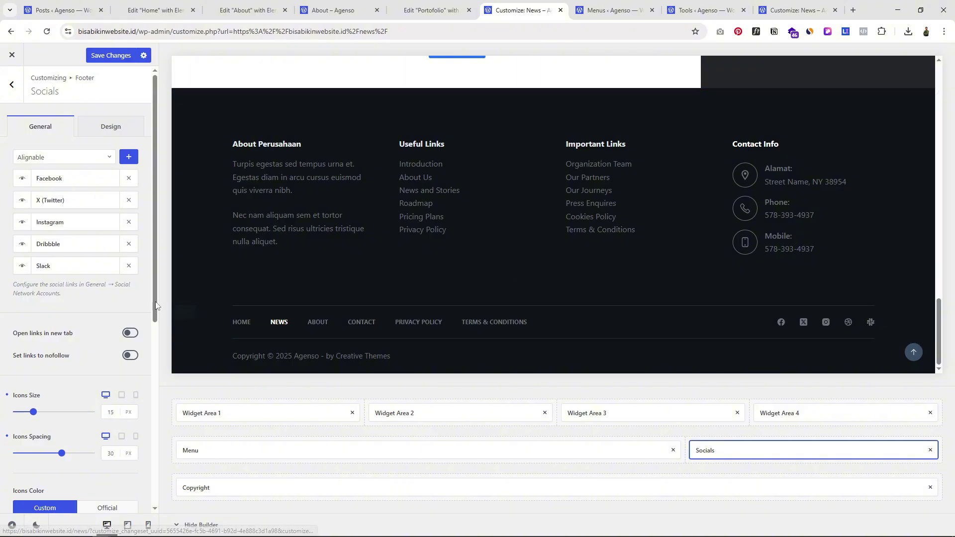
left_click(22, 266)
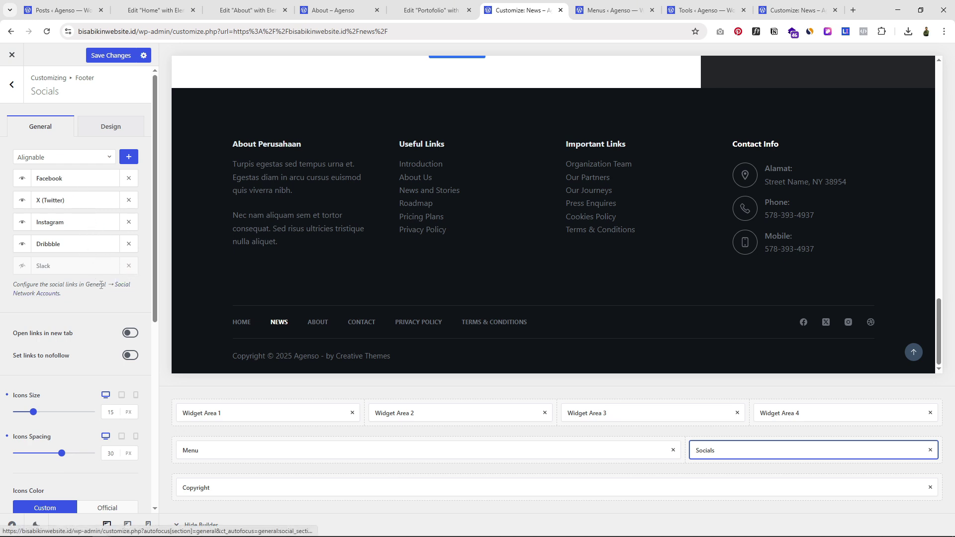
Open the Social Network Accounts settings from the Socials element and look through the link fields, including Facebook
left_click(121, 289)
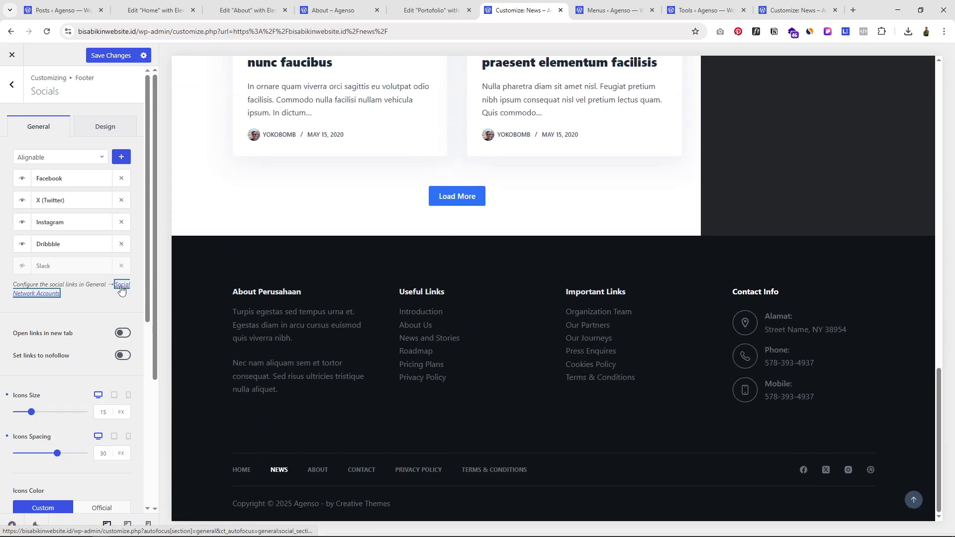
scroll(78, 282, "down", 3)
scroll(70, 281, "down", 3)
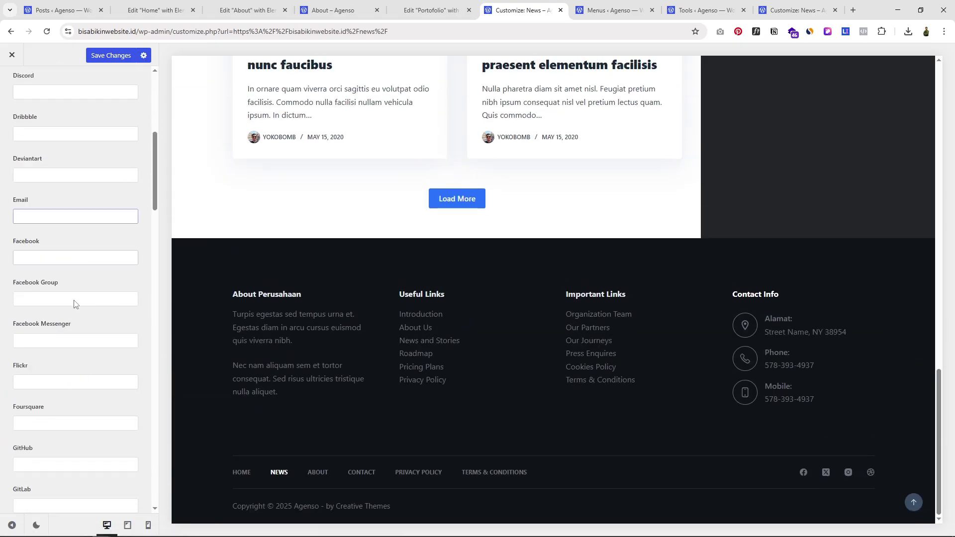
left_click(43, 282)
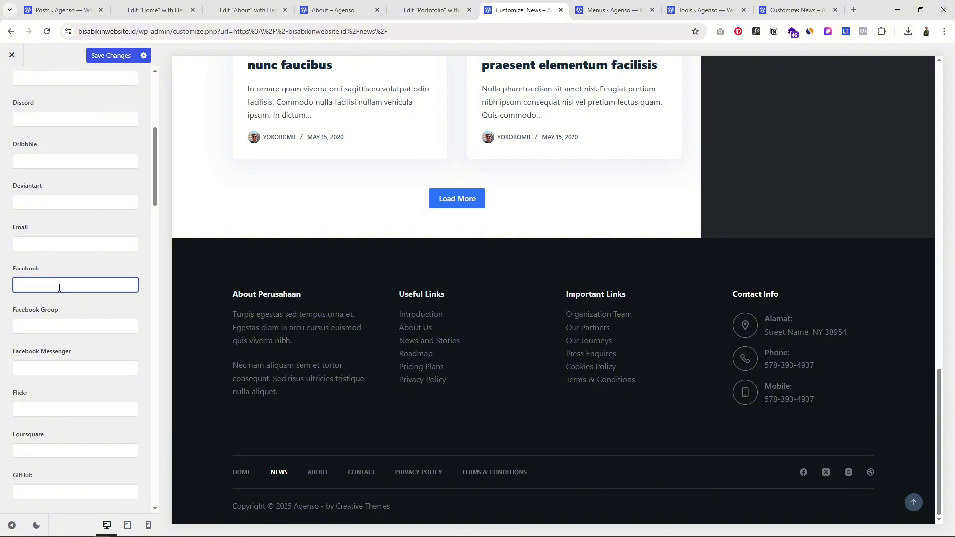
scroll(80, 321, "down", 10)
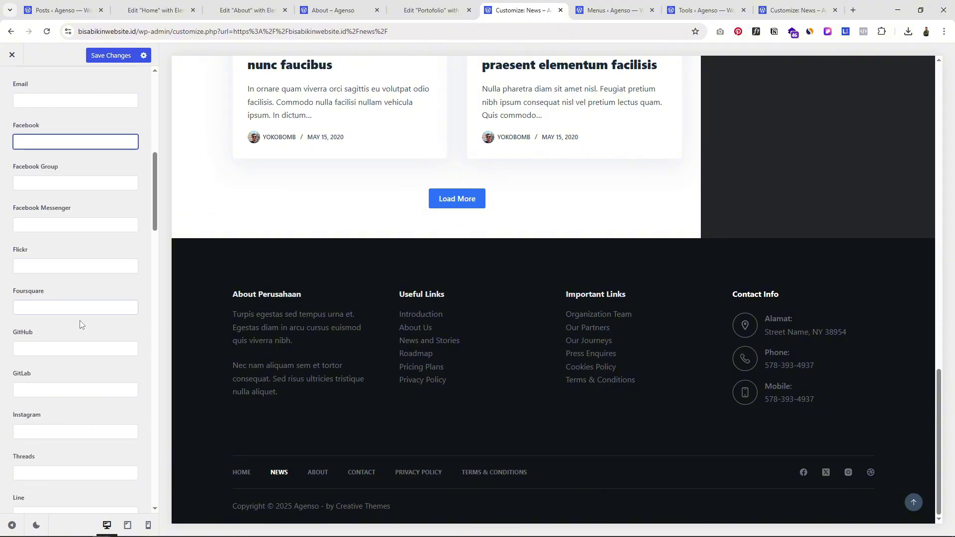
scroll(81, 340, "up", 15)
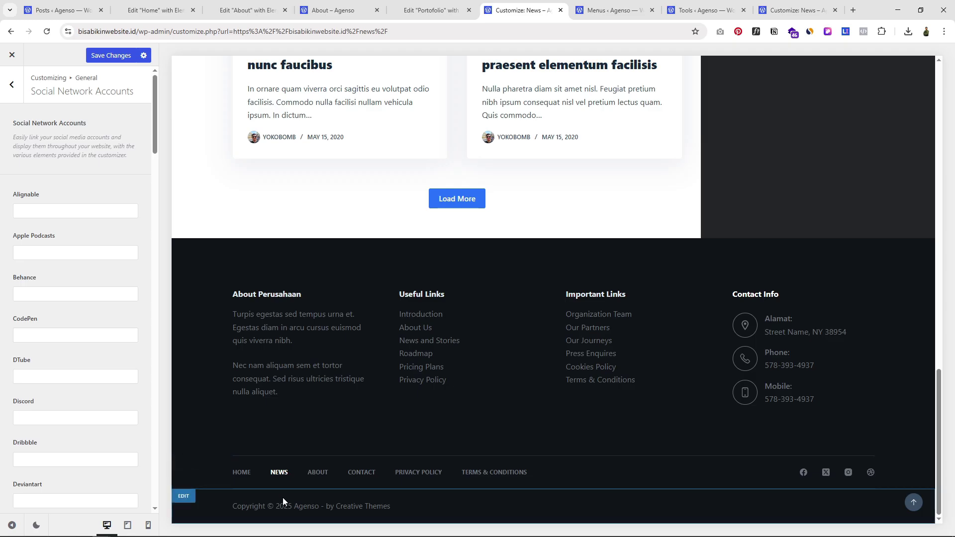
Review the copyright text in the footer's Bottom Row and exit the customizer with the changes saved
left_click(184, 498)
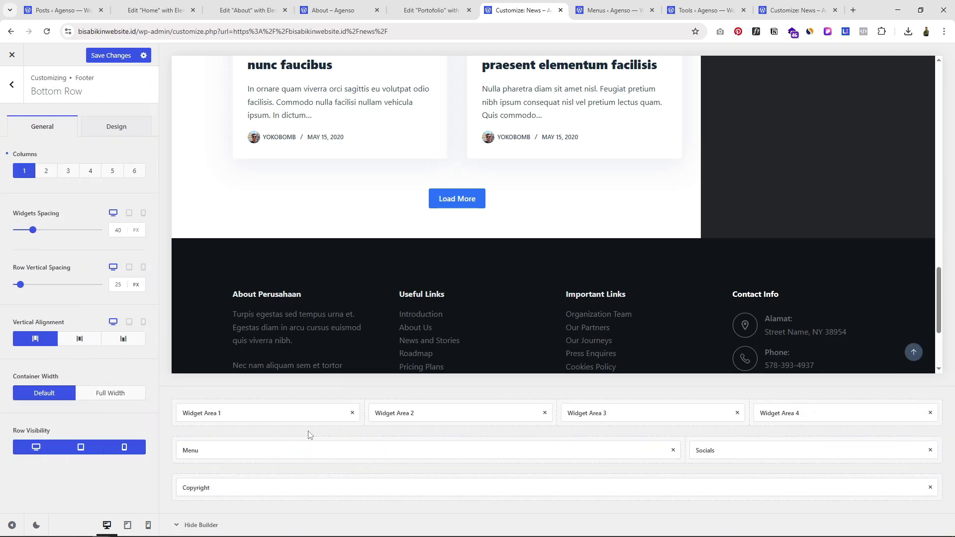
scroll(536, 251, "down", 3)
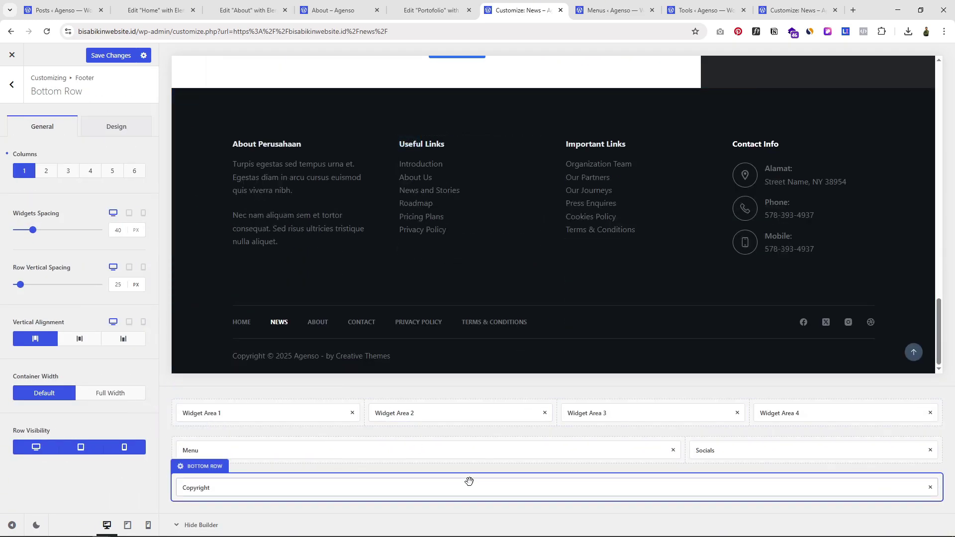
left_click(256, 488)
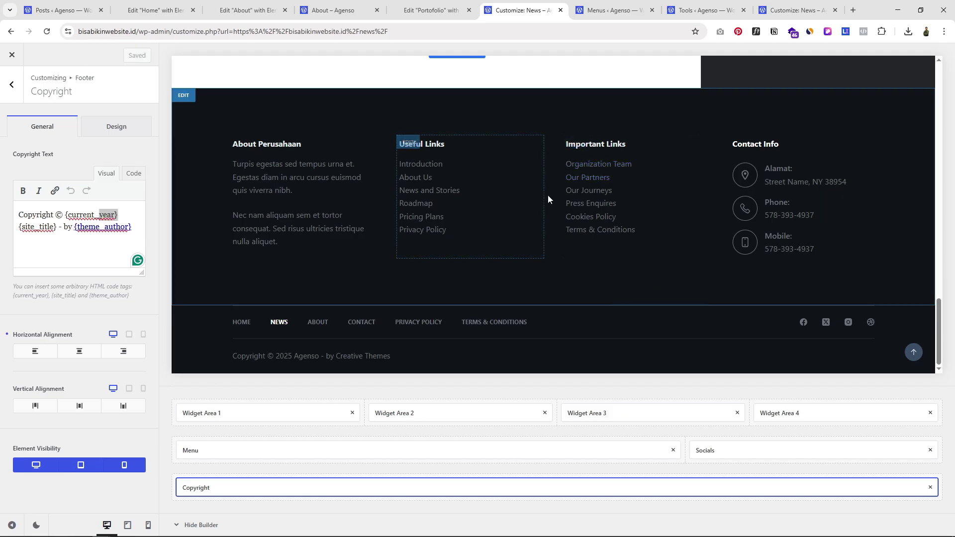
left_click(11, 57)
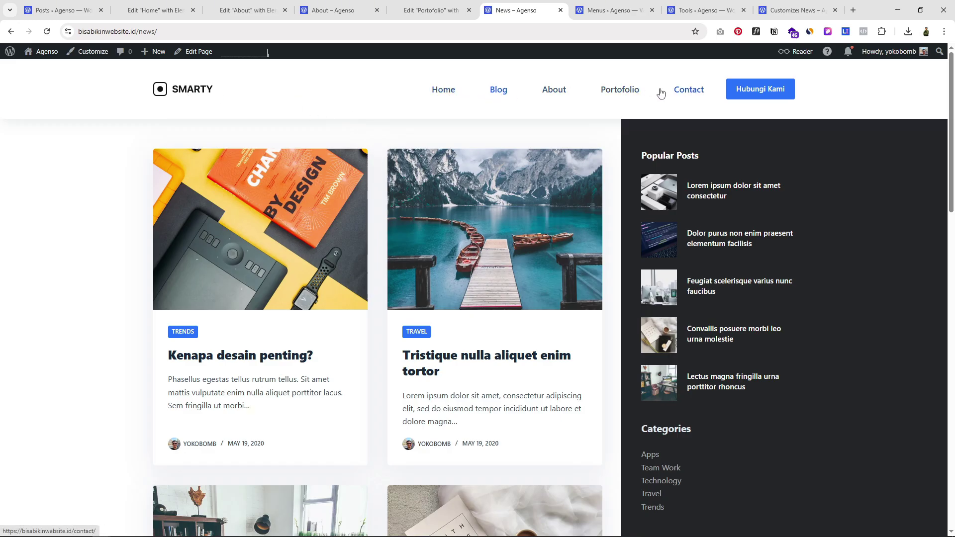
Check the footer on the live News page, including the About Perusahaan column
left_click_drag(951, 131, 951, 442)
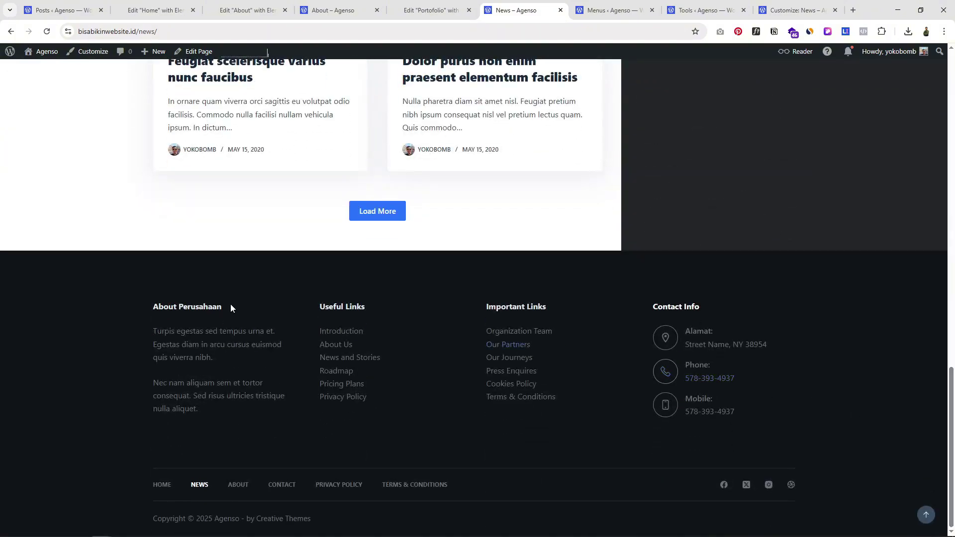
left_click_drag(231, 308, 165, 306)
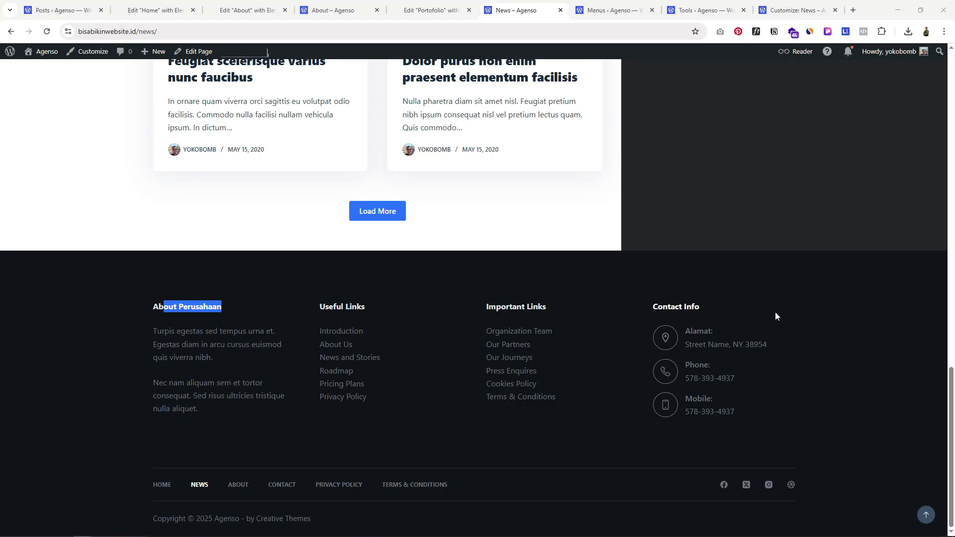
scroll(774, 312, "up", 20)
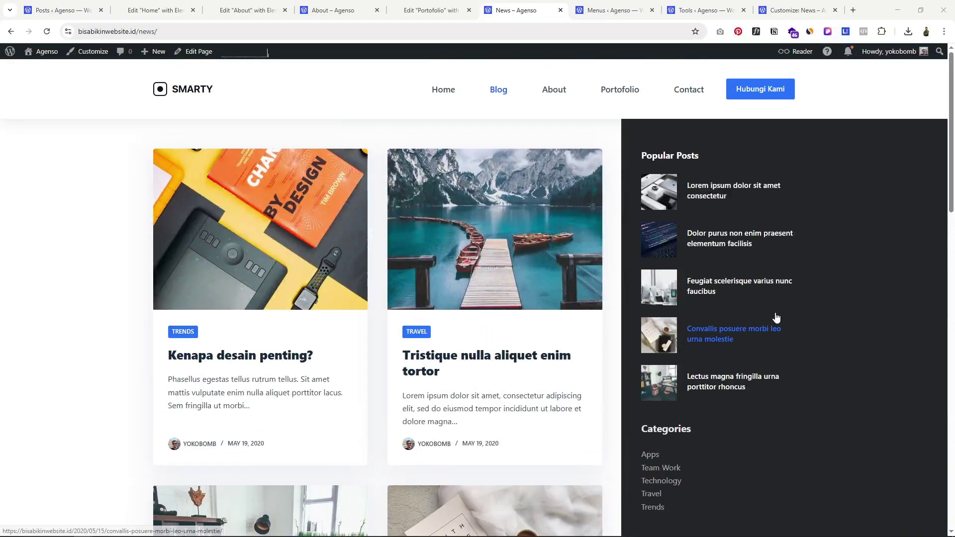
Review the live Home page and the About page from header to content sections
left_click(197, 92)
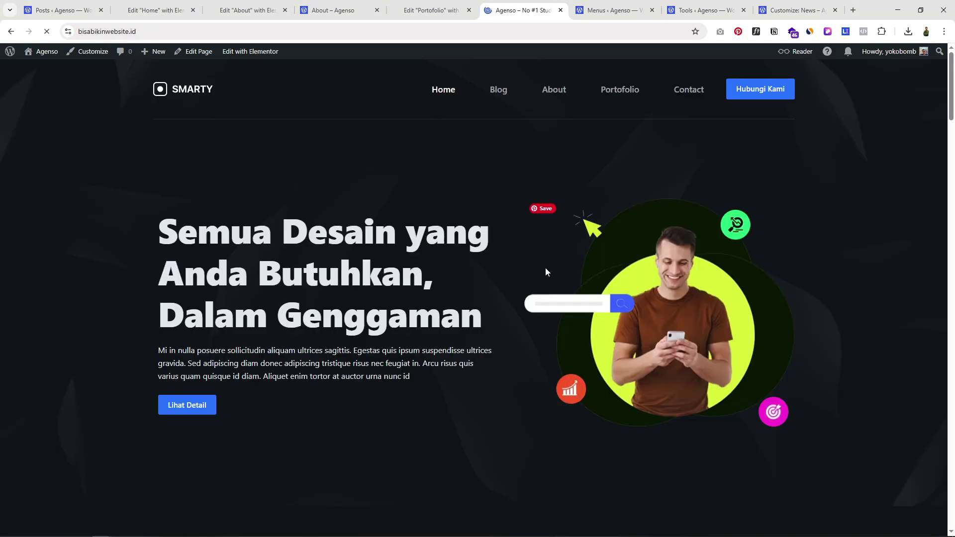
scroll(546, 294, "down", 5)
scroll(546, 304, "down", 12)
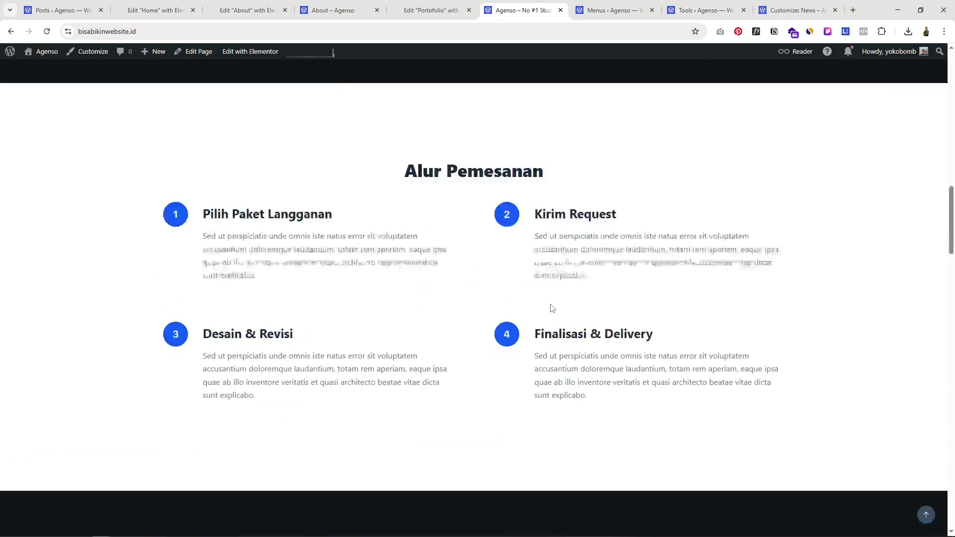
scroll(804, 272, "up", 15)
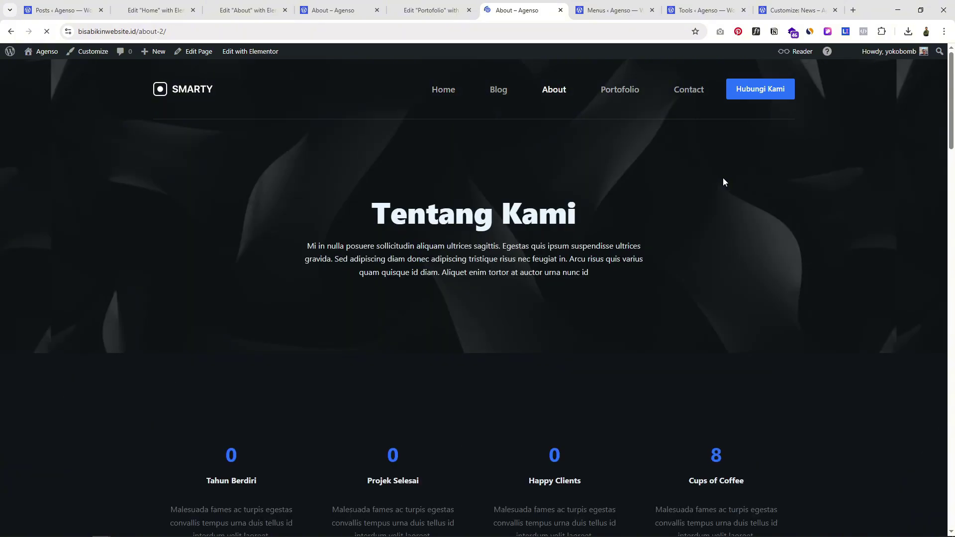
scroll(621, 274, "down", 5)
scroll(629, 259, "up", 6)
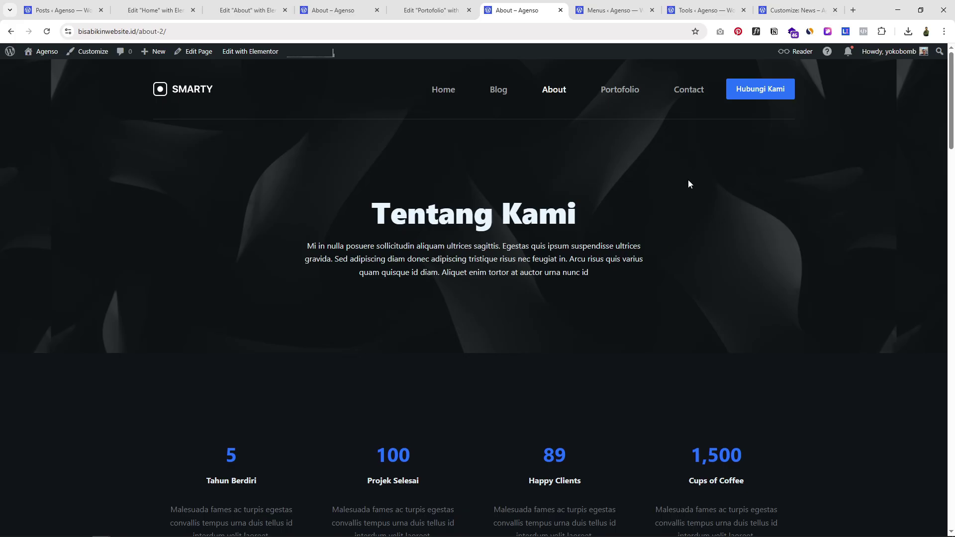
Preview the About page as an iPhone 12 Pro in the browser's developer tools and check its mobile layout
right_click(636, 168)
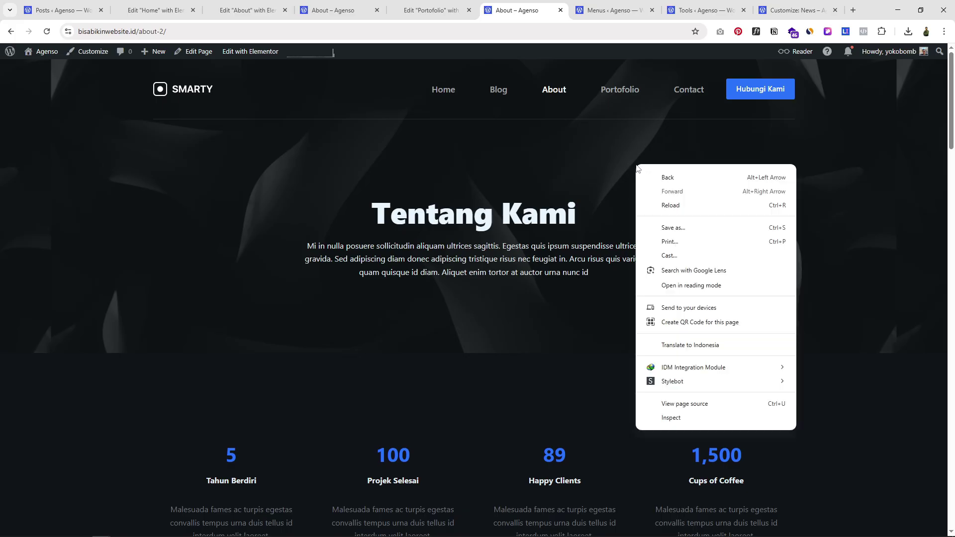
left_click(677, 421)
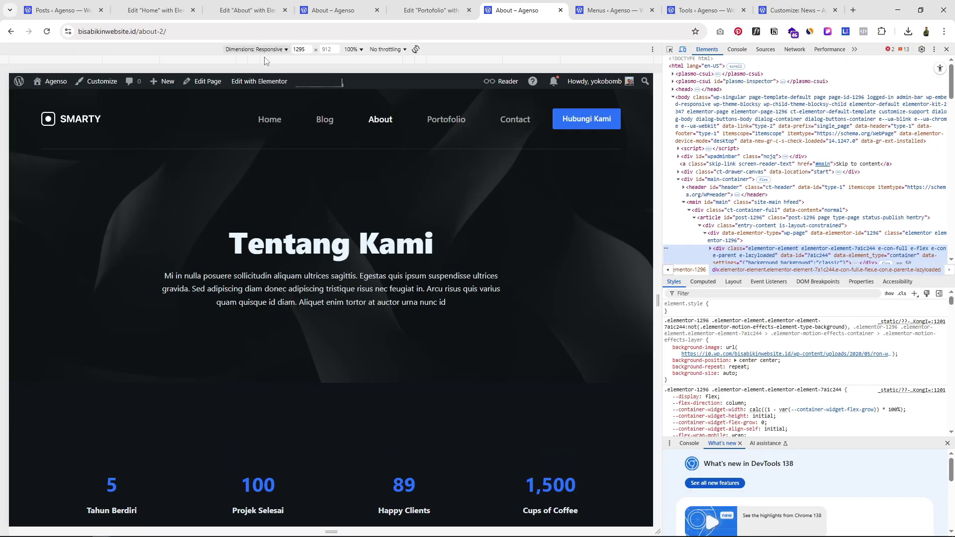
left_click(267, 50)
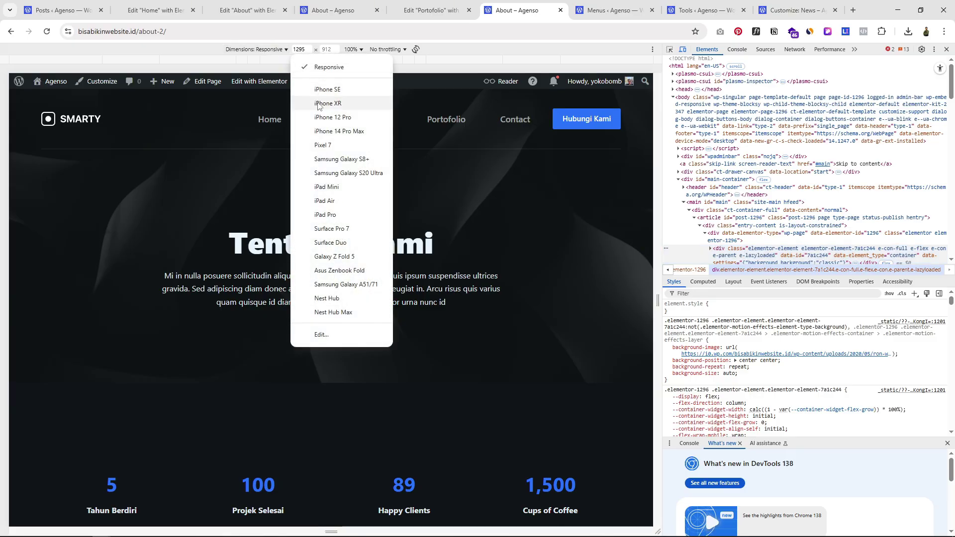
left_click(332, 117)
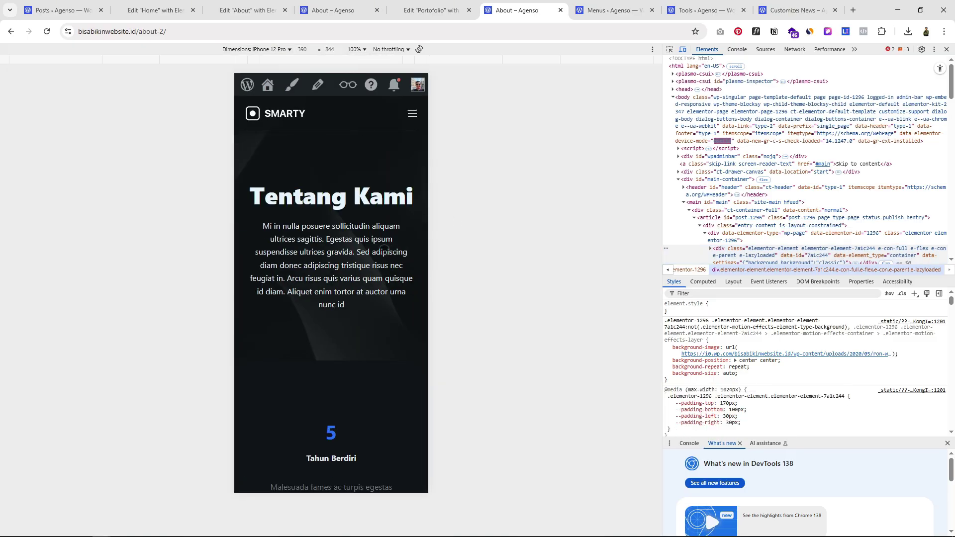
scroll(380, 246, "down", 5)
scroll(357, 313, "up", 5)
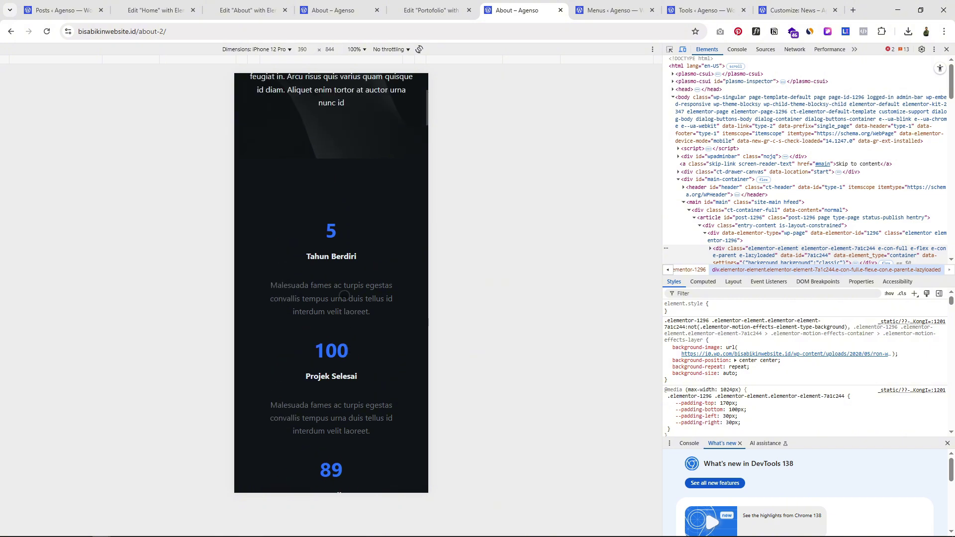
Check the About page's statistics, photos and Our Devoted Team section in the iPhone 12 Pro preview
scroll(344, 278, "down", 11)
scroll(342, 279, "down", 6)
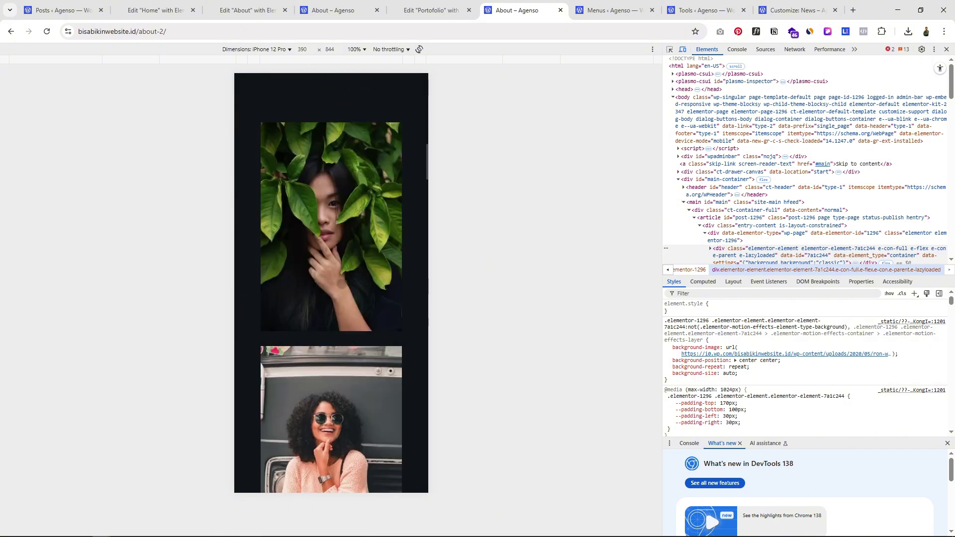
scroll(341, 308, "down", 11)
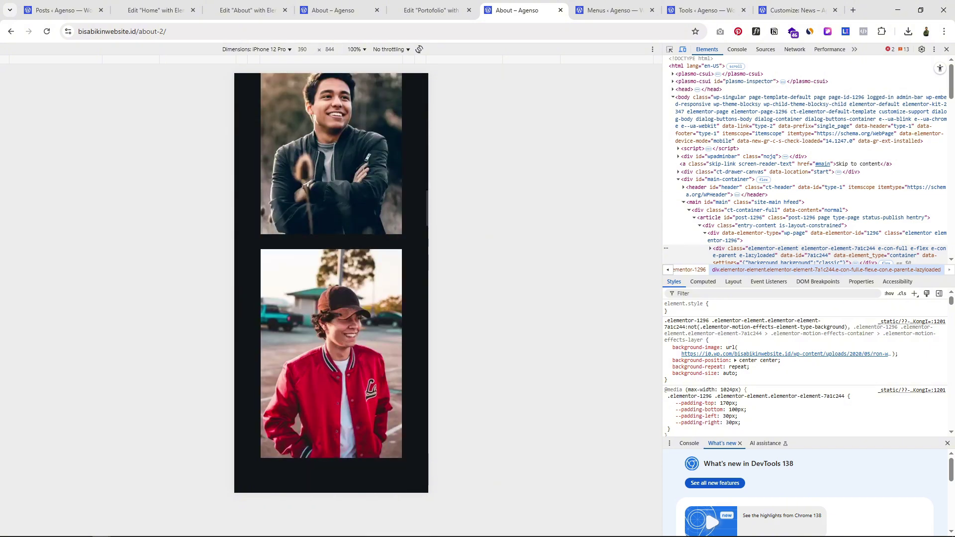
scroll(331, 283, "down", 18)
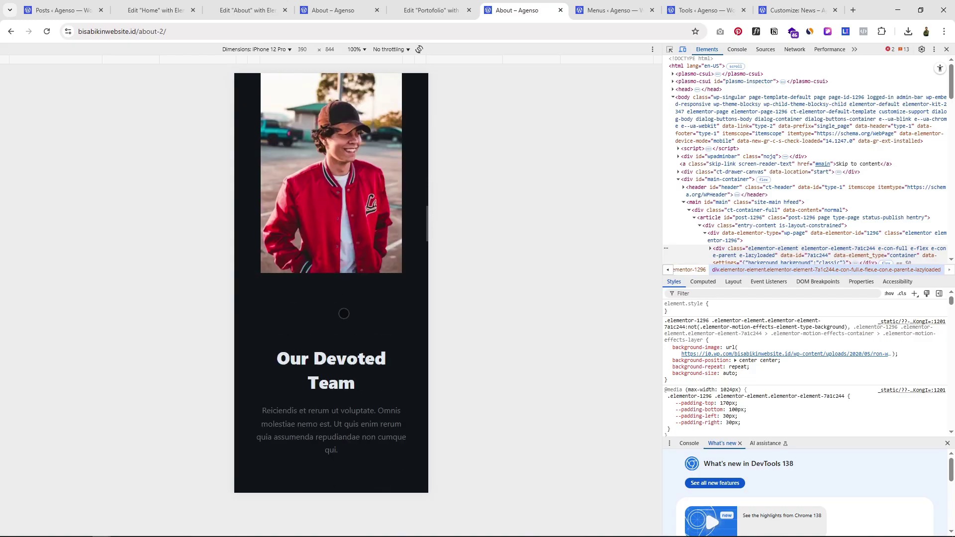
Switch the device preview to iPad Pro and check the About page's tablet layout up to its header
left_click(279, 50)
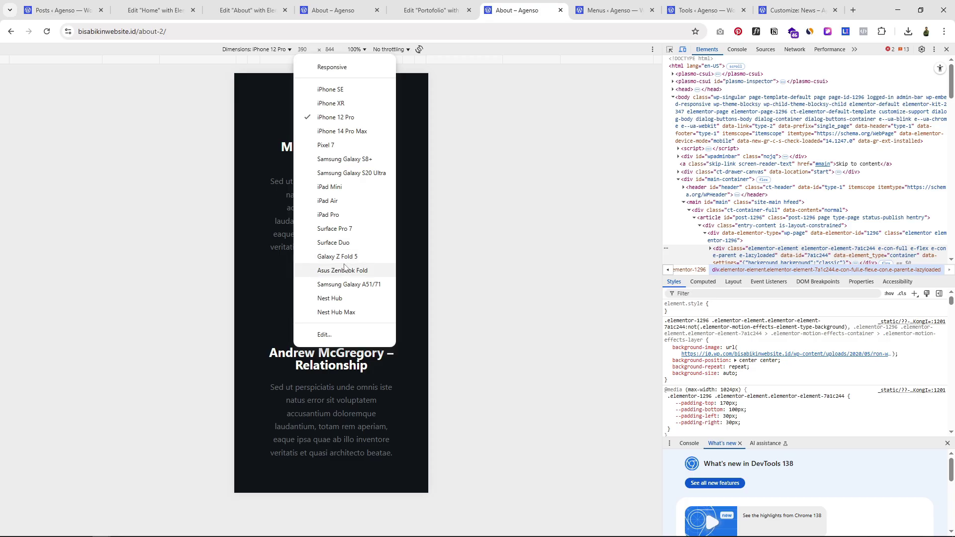
left_click(330, 214)
scroll(365, 273, "up", 5)
scroll(368, 257, "up", 10)
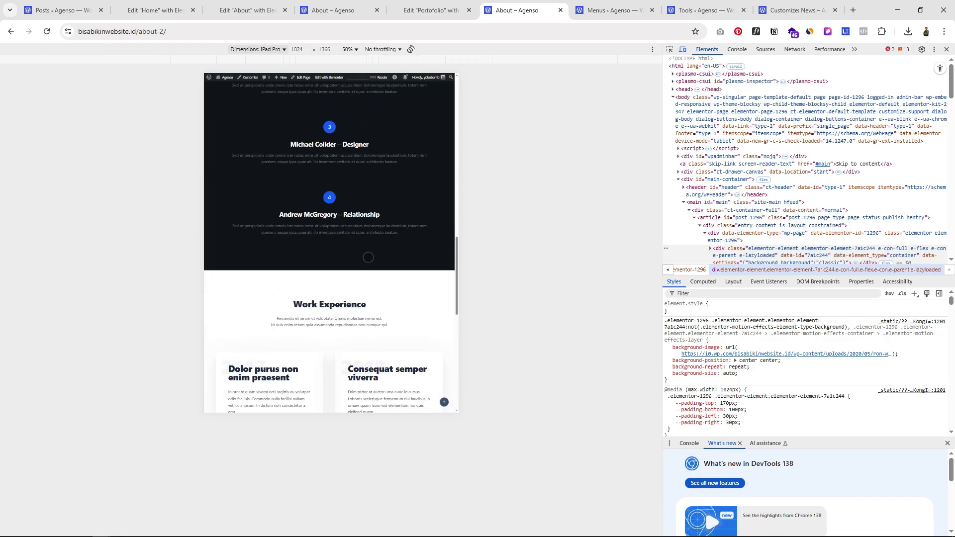
scroll(366, 262, "up", 5)
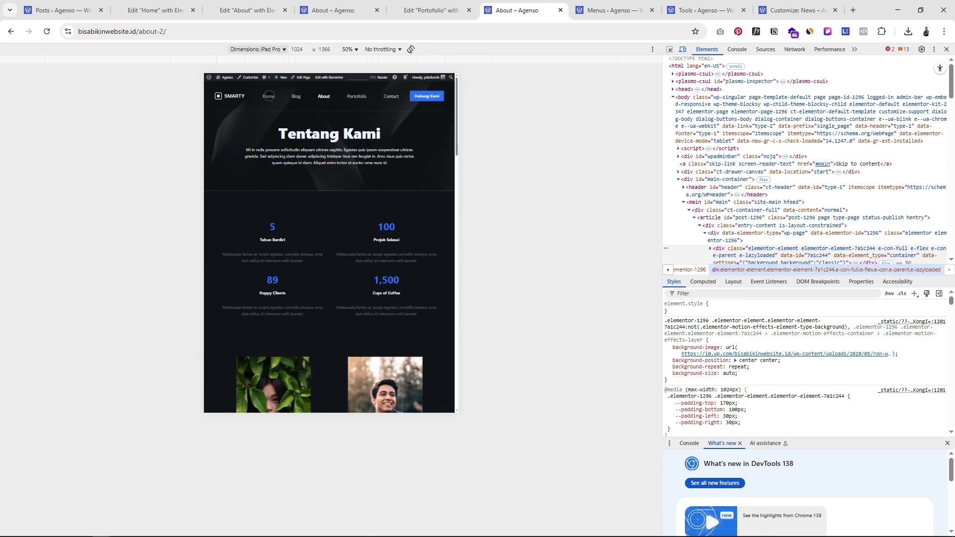
Open the Home page in the iPad Pro preview and review its sections from the services down to the footer
scroll(382, 247, "down", 10)
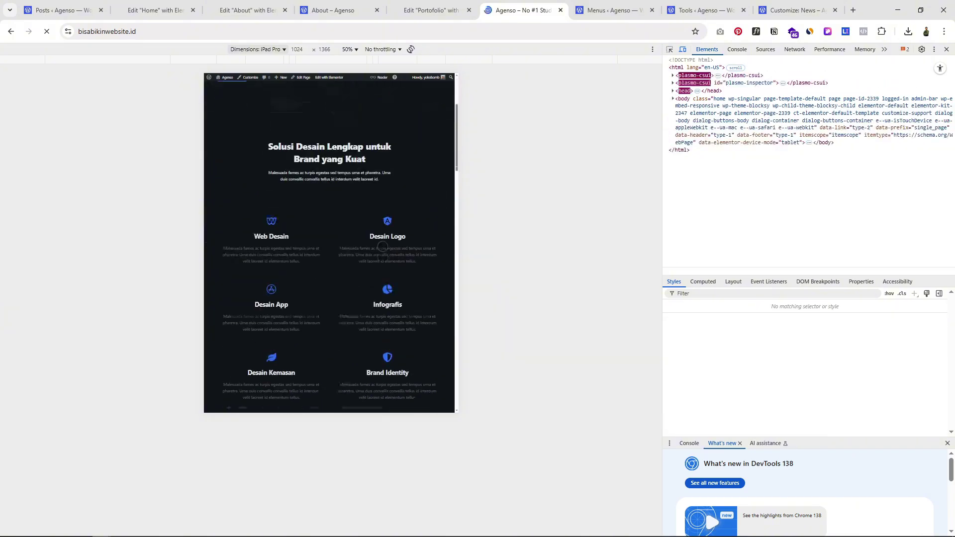
scroll(381, 246, "down", 5)
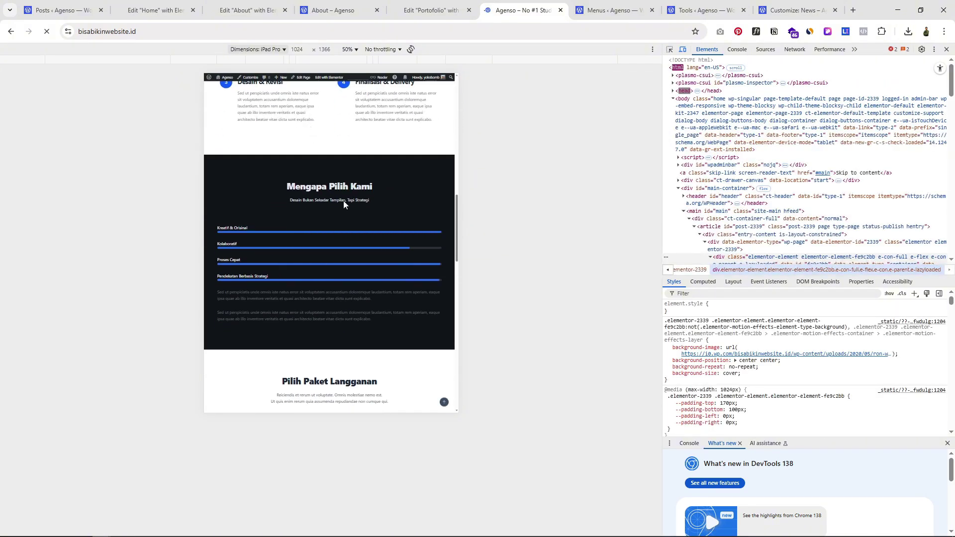
scroll(363, 236, "down", 3)
scroll(363, 235, "down", 8)
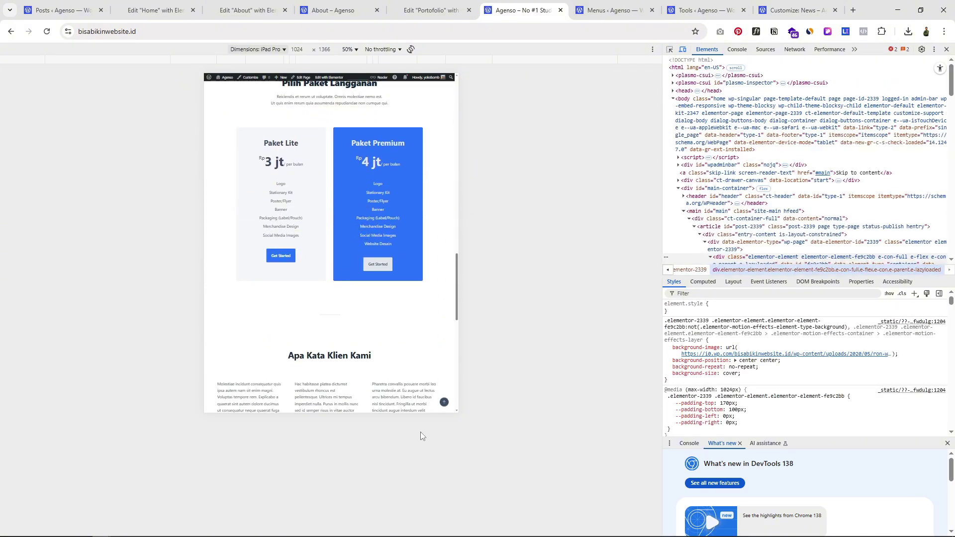
scroll(393, 309, "down", 5)
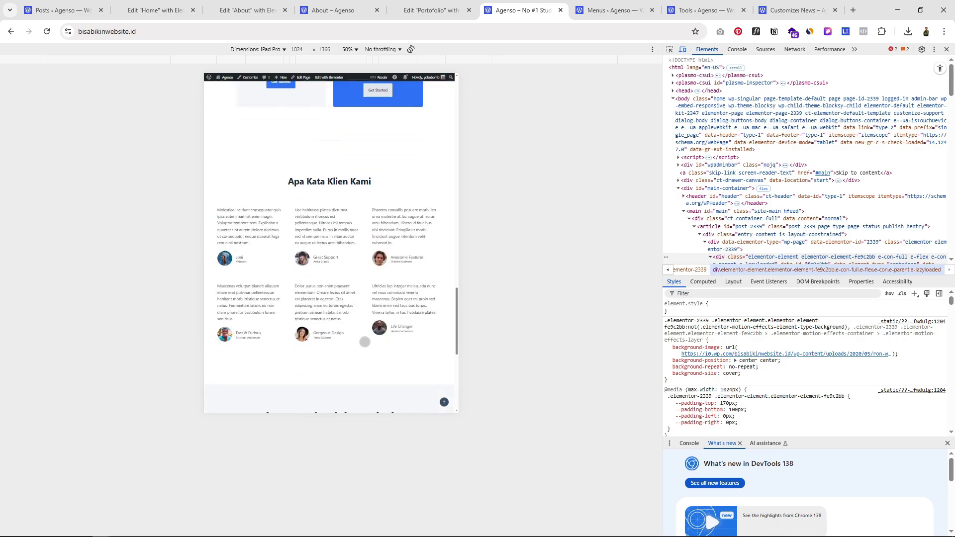
scroll(365, 341, "down", 6)
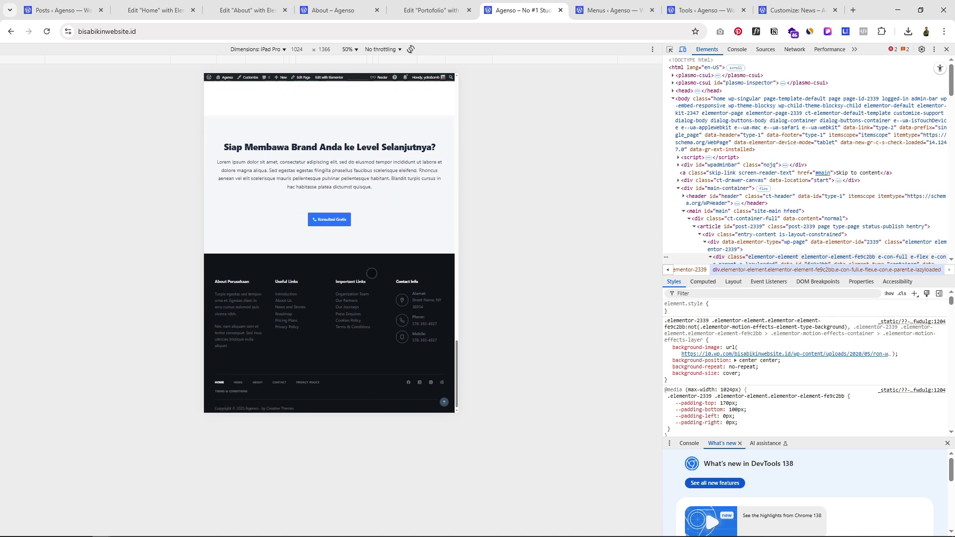
Recheck the Home page's middle sections on iPad Pro, then close the developer tools and view the desktop hero section
scroll(372, 273, "up", 15)
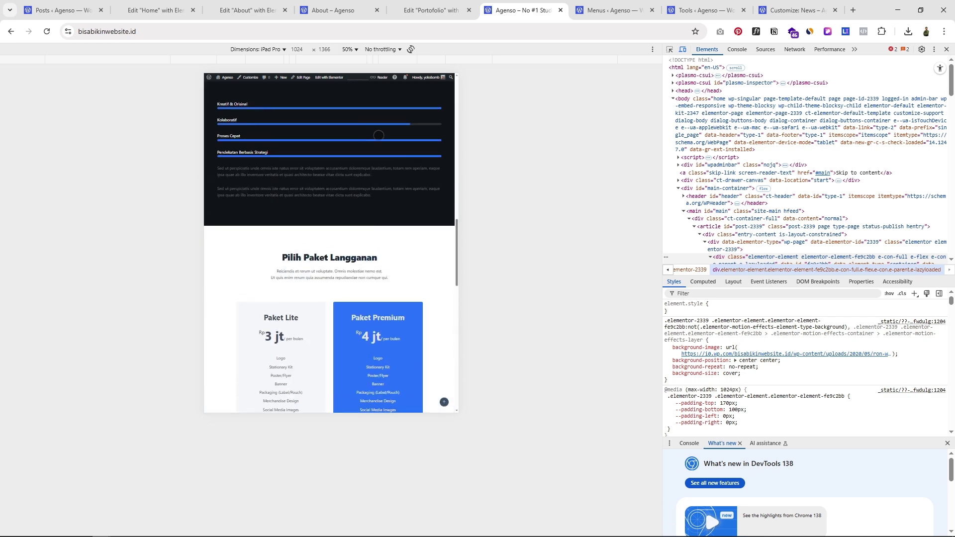
scroll(391, 111, "up", 5)
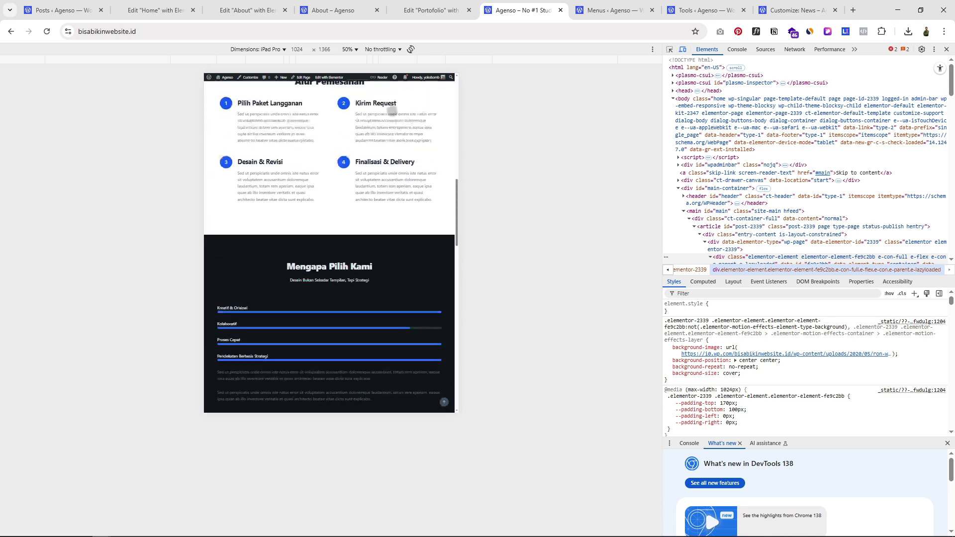
left_click(946, 49)
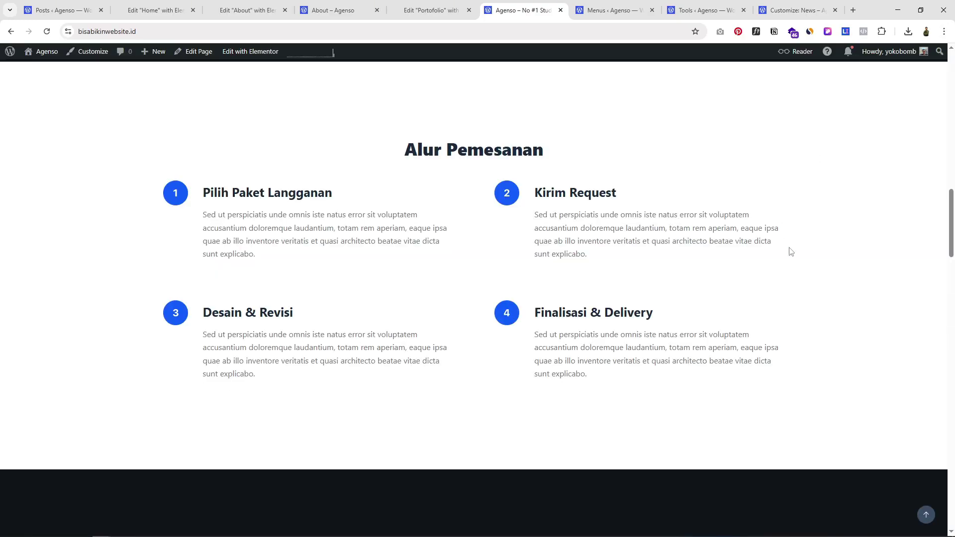
scroll(806, 253, "up", 10)
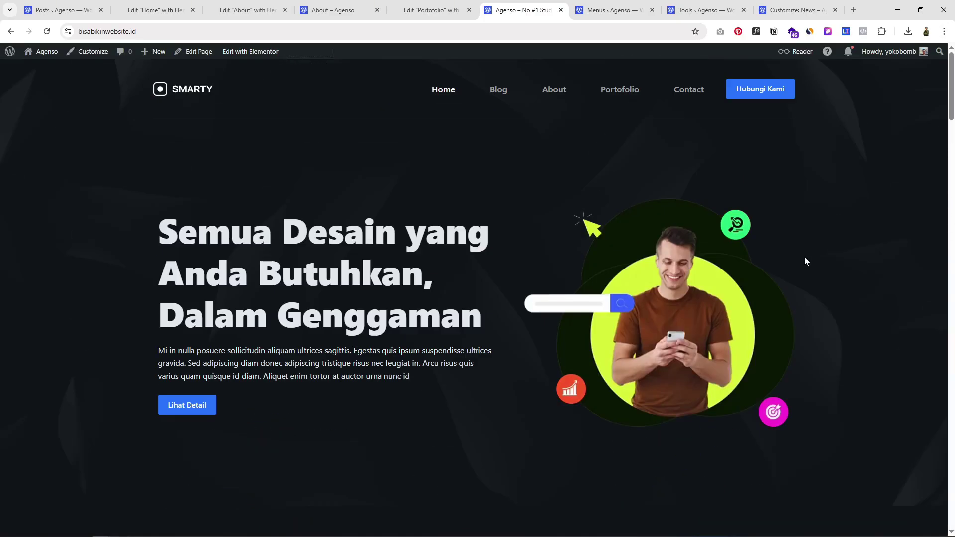